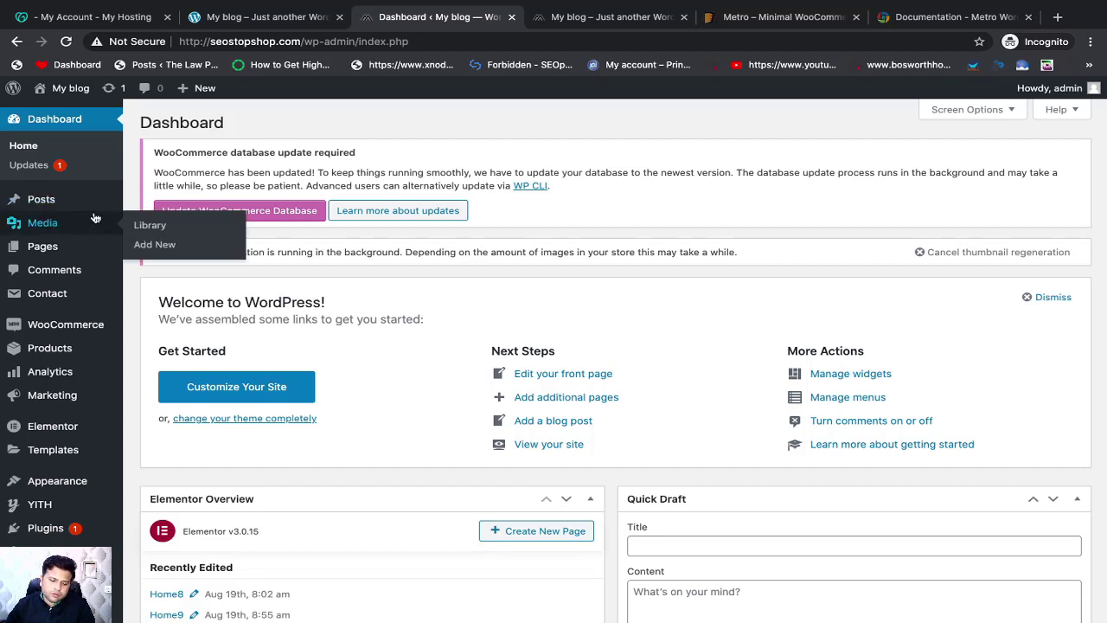
# Open the list of all pages in the site's admin area
pyautogui.moveTo(73, 205)
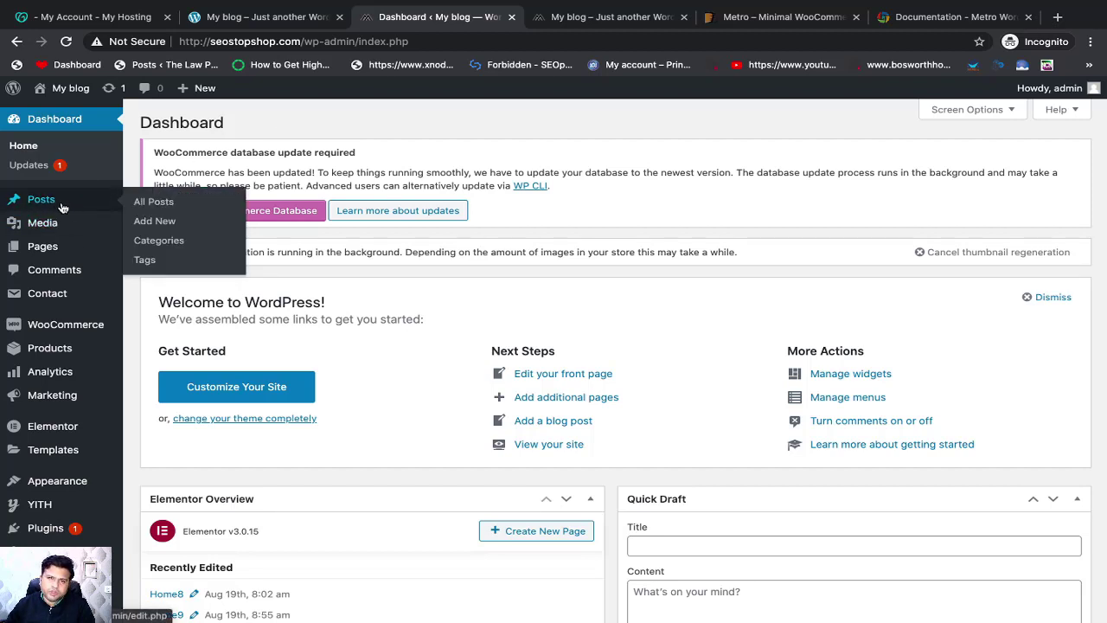
pyautogui.moveTo(49, 250)
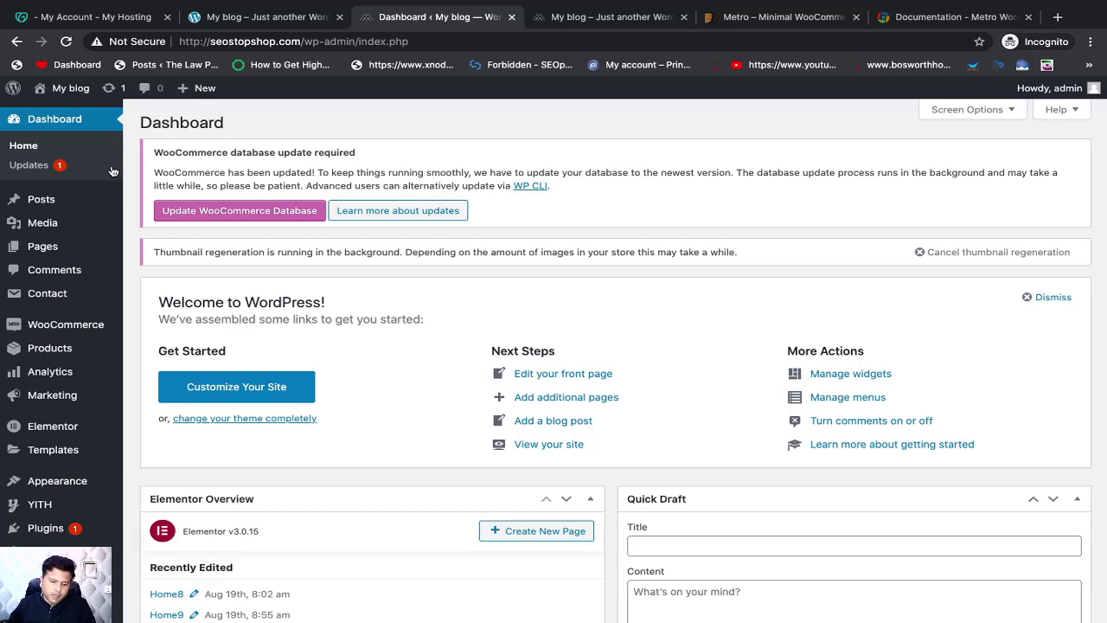
pyautogui.moveTo(136, 175)
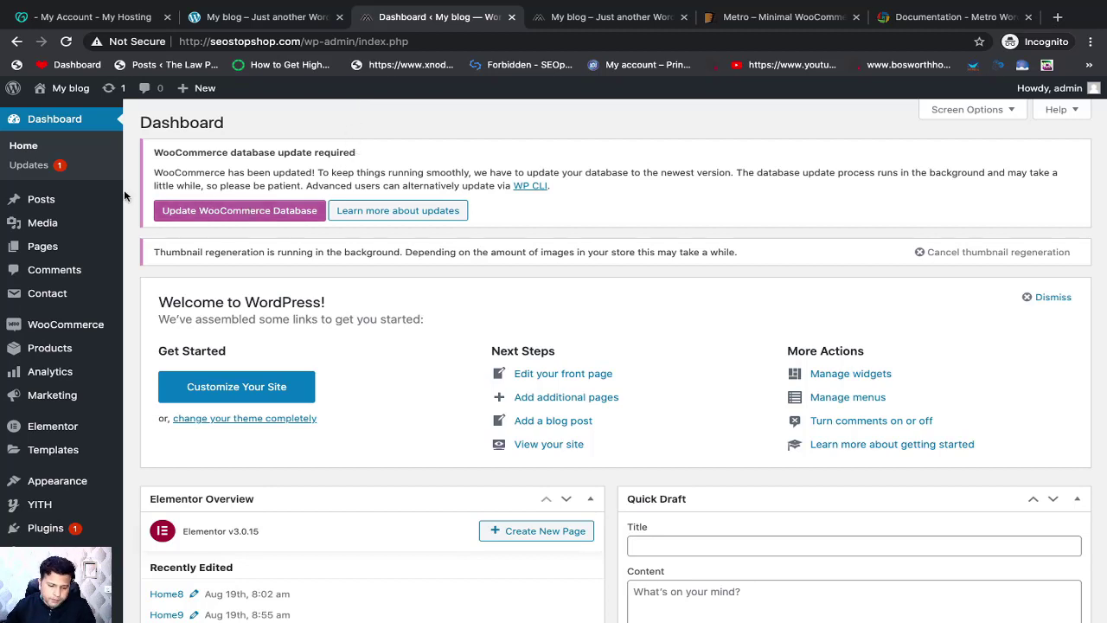
pyautogui.click(56, 247)
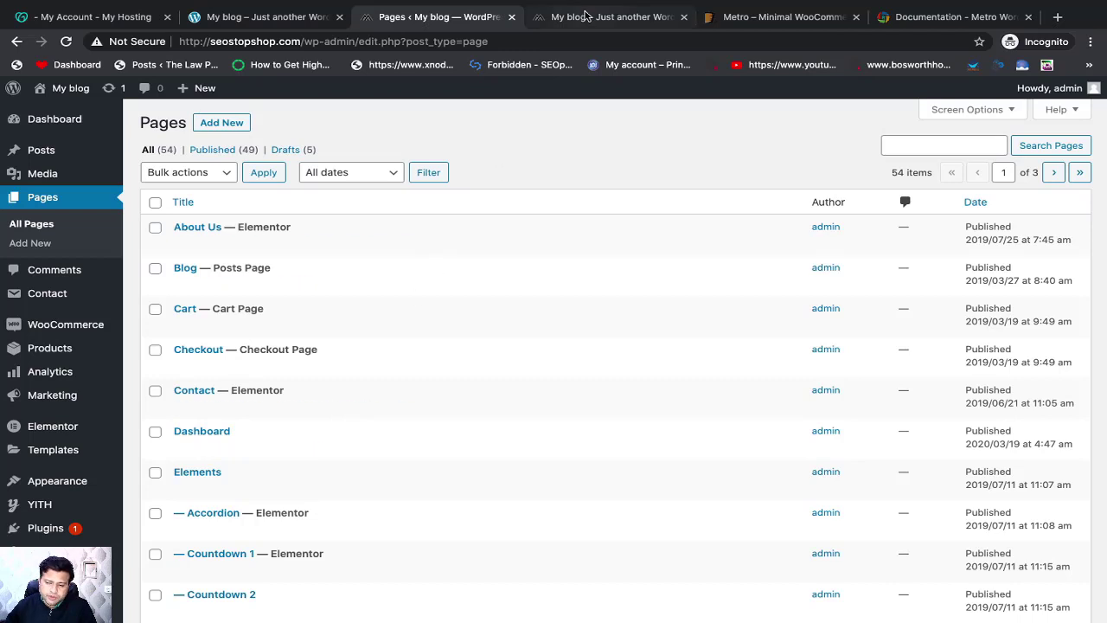
# Look at the live site's front page, and review the page titles and item count in the Pages list
pyautogui.click(585, 15)
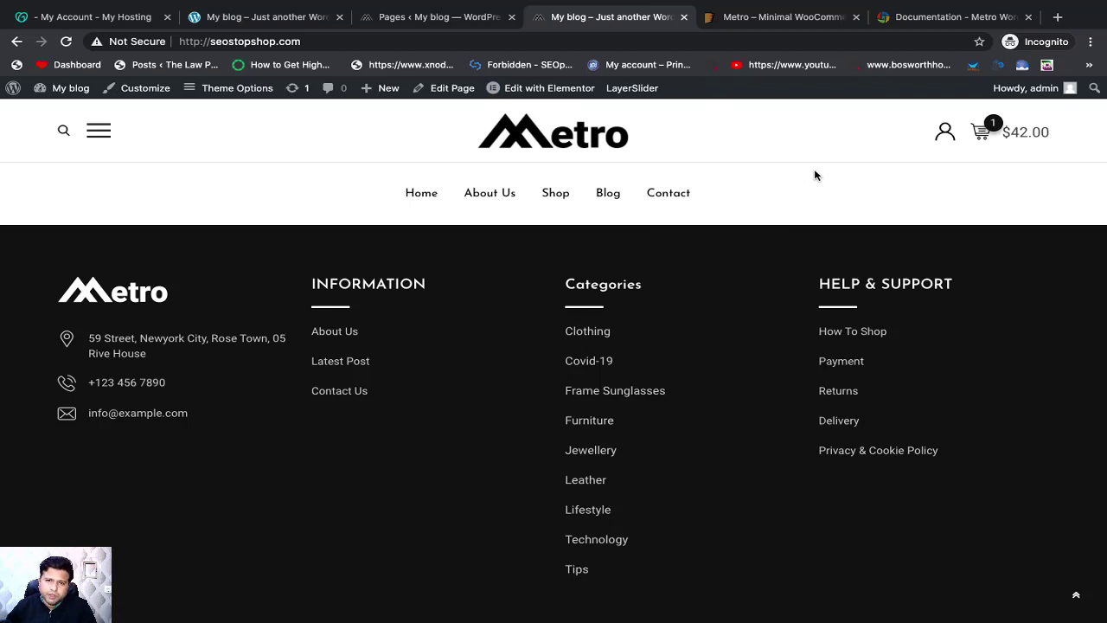
pyautogui.click(434, 17)
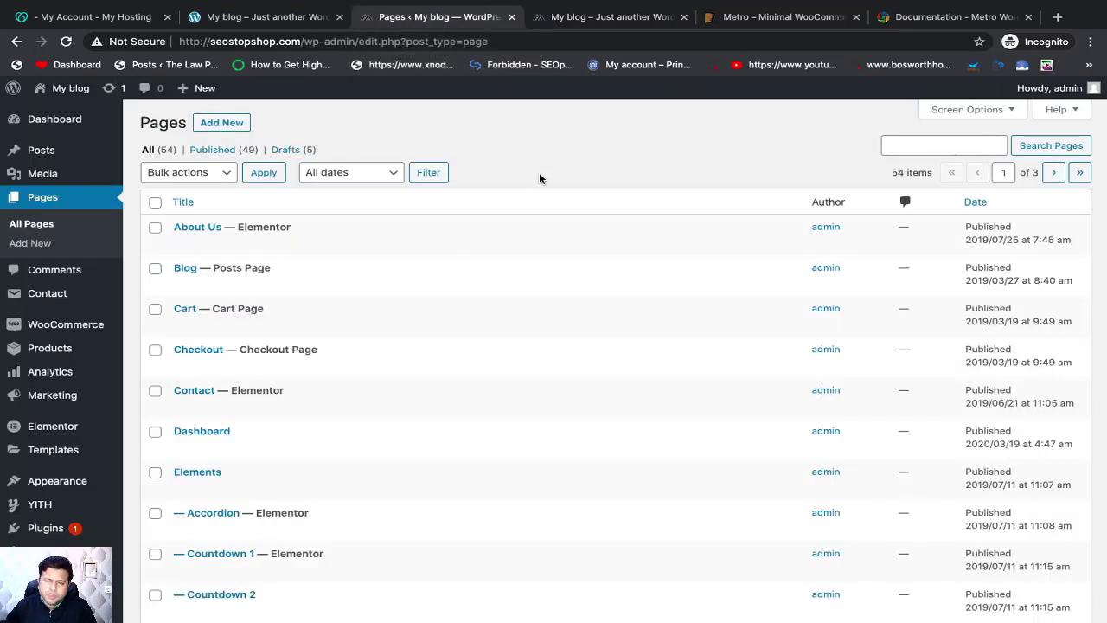
pyautogui.scroll(-6, 521, 363)
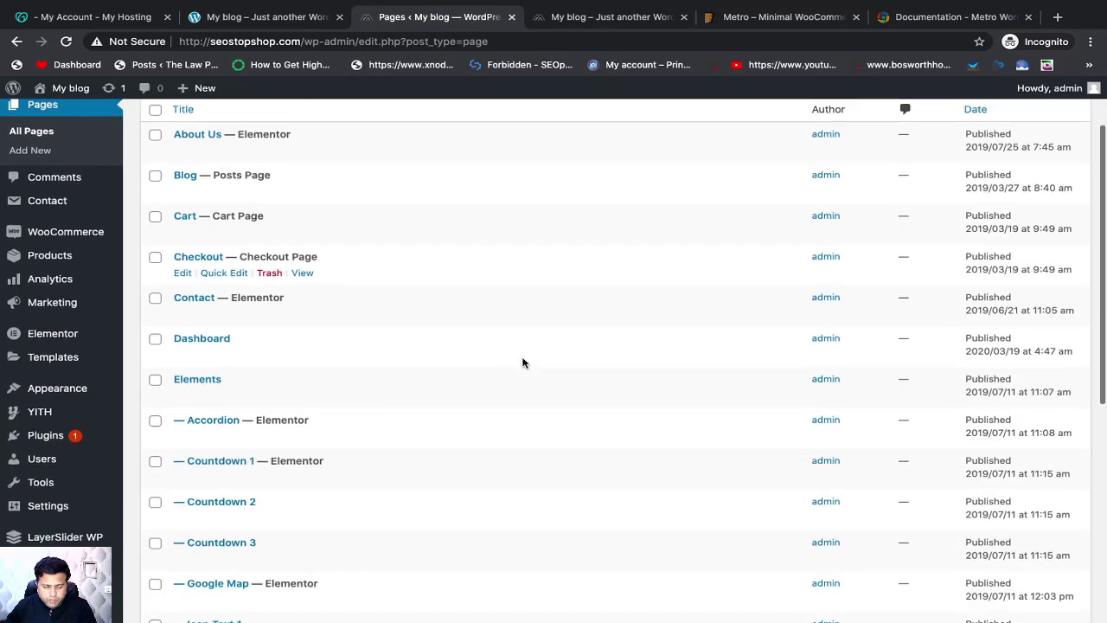
pyautogui.scroll(-1, 522, 364)
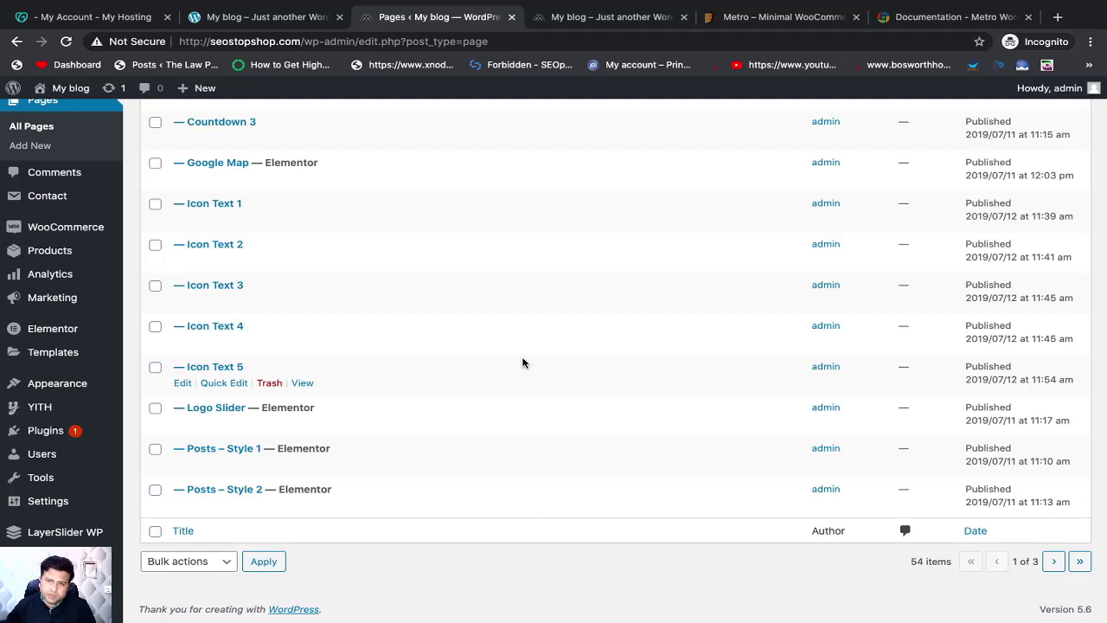
pyautogui.scroll(3, 523, 363)
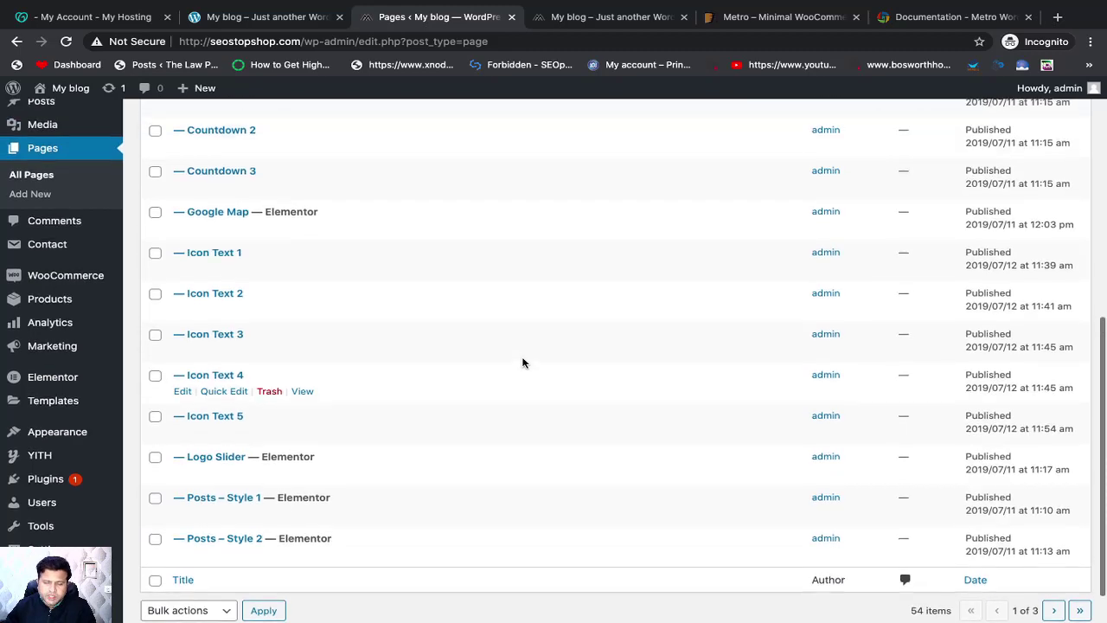
pyautogui.scroll(1, 522, 363)
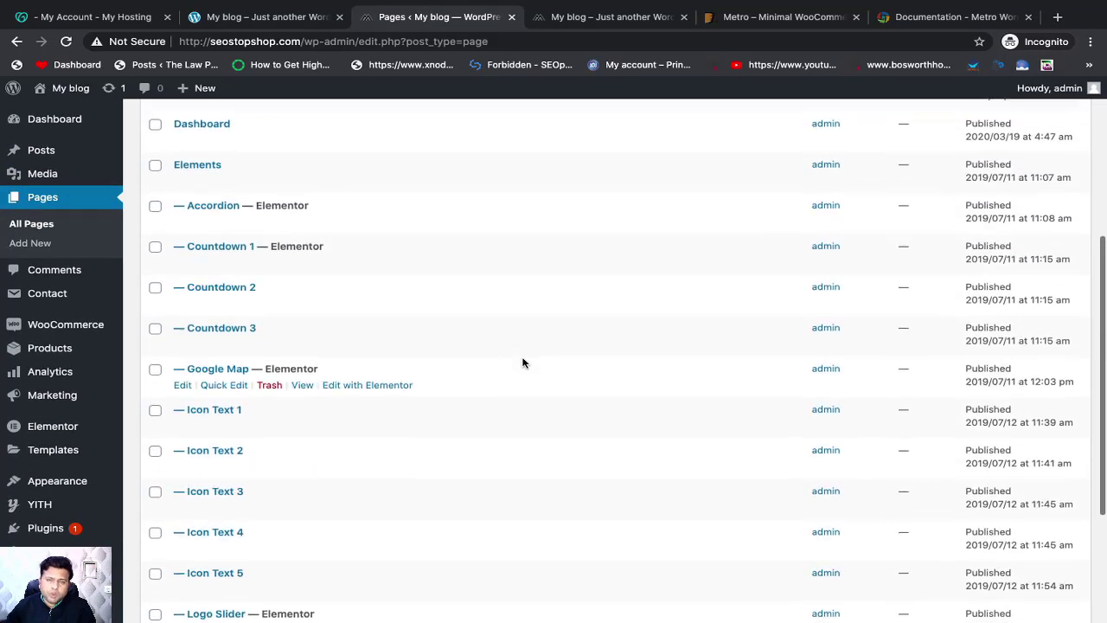
pyautogui.scroll(3, 522, 362)
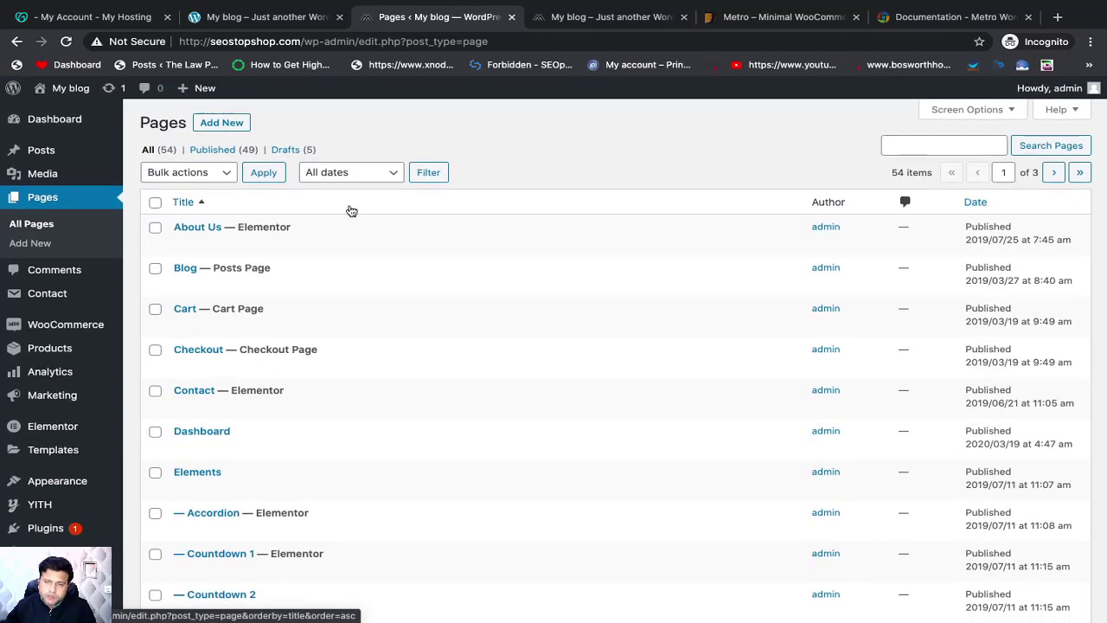
pyautogui.scroll(-5, 527, 254)
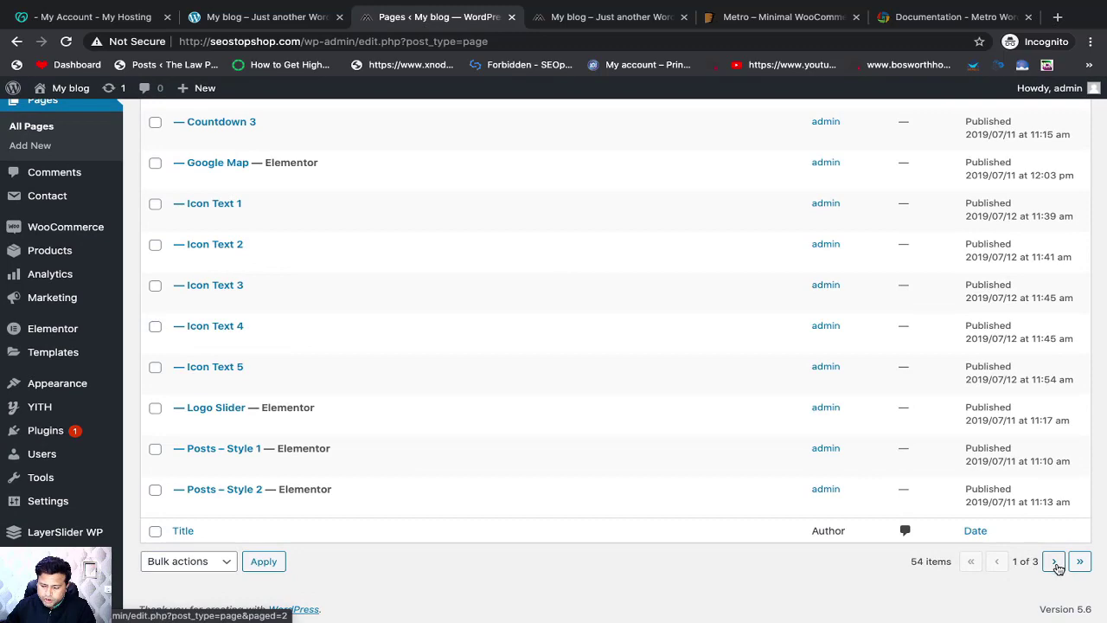
pyautogui.moveTo(926, 564); pyautogui.dragTo(906, 564)
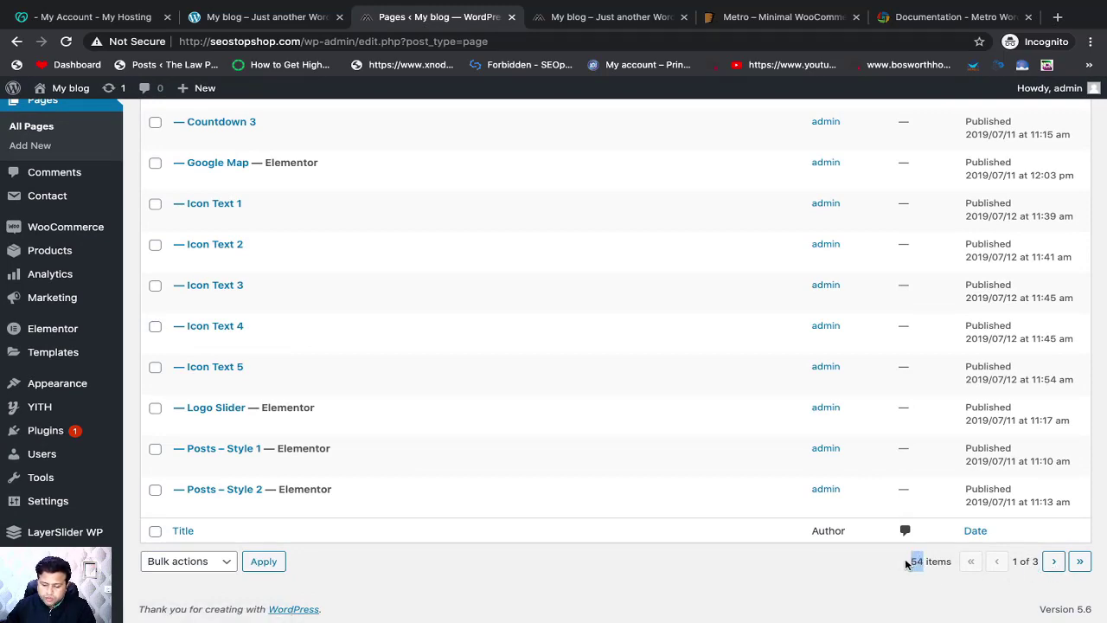
pyautogui.scroll(6, 796, 569)
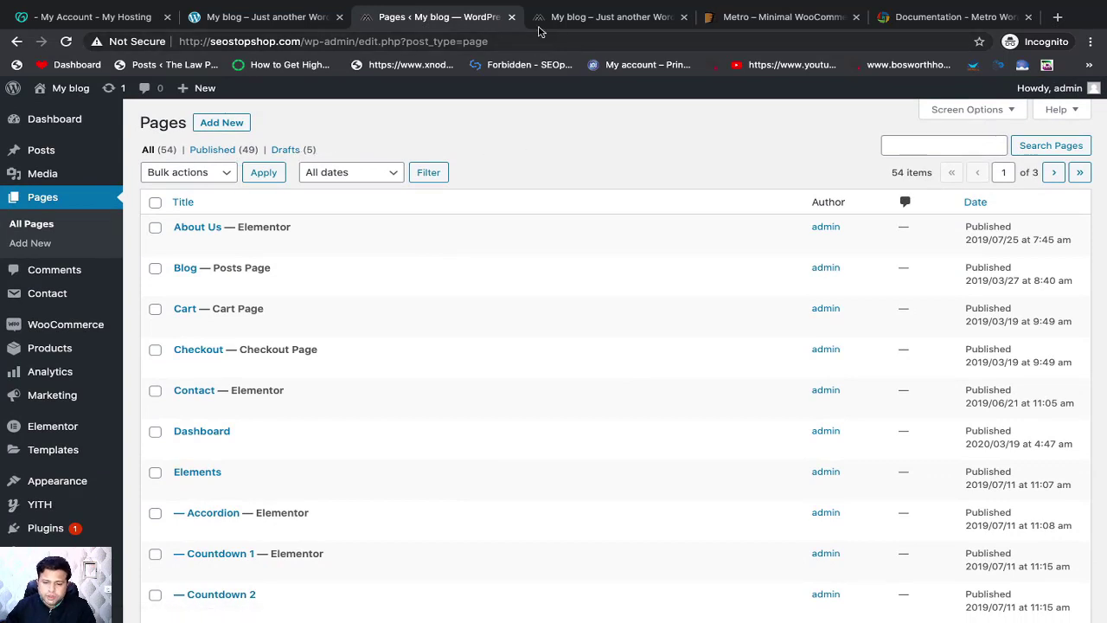
# Inspect the navigation menu and footer links on the live site and return to the Pages list
pyautogui.click(610, 17)
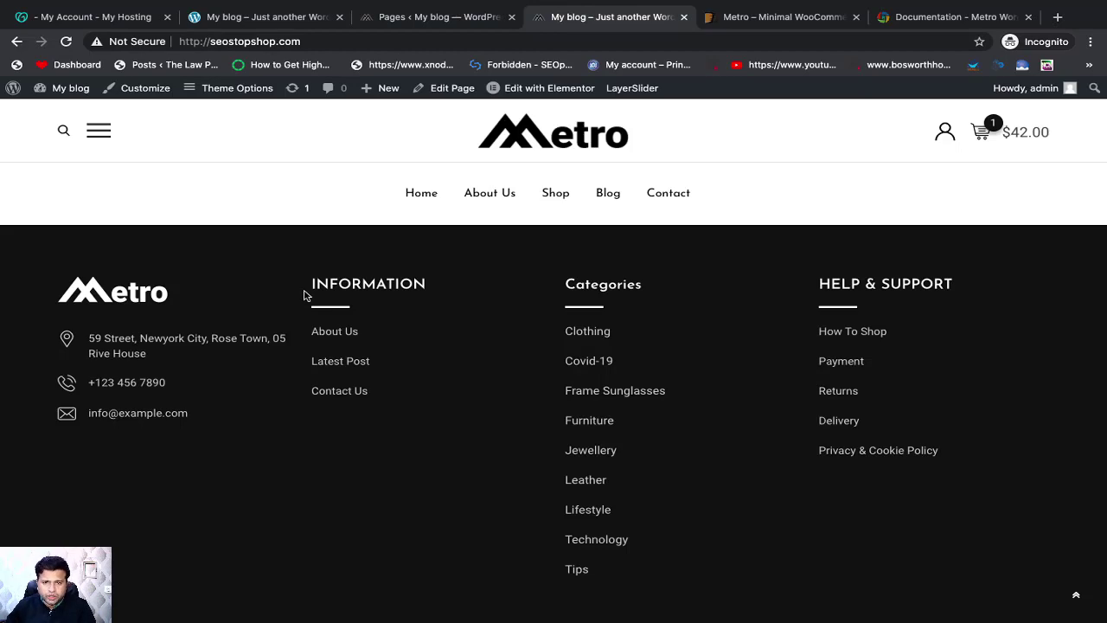
pyautogui.scroll(-2, 475, 350)
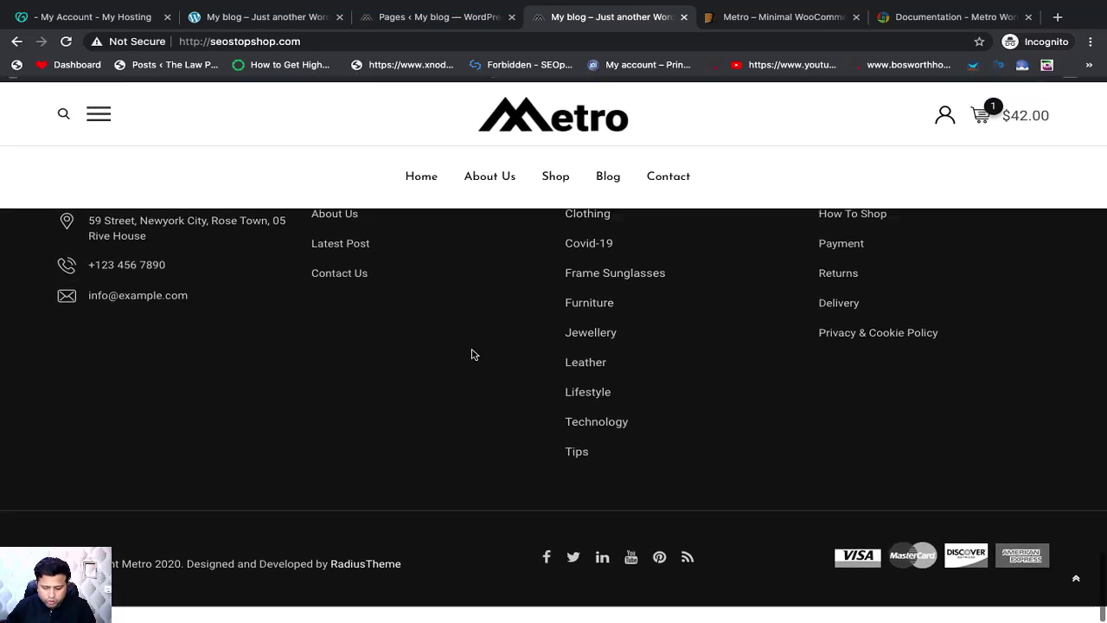
pyautogui.scroll(2, 473, 353)
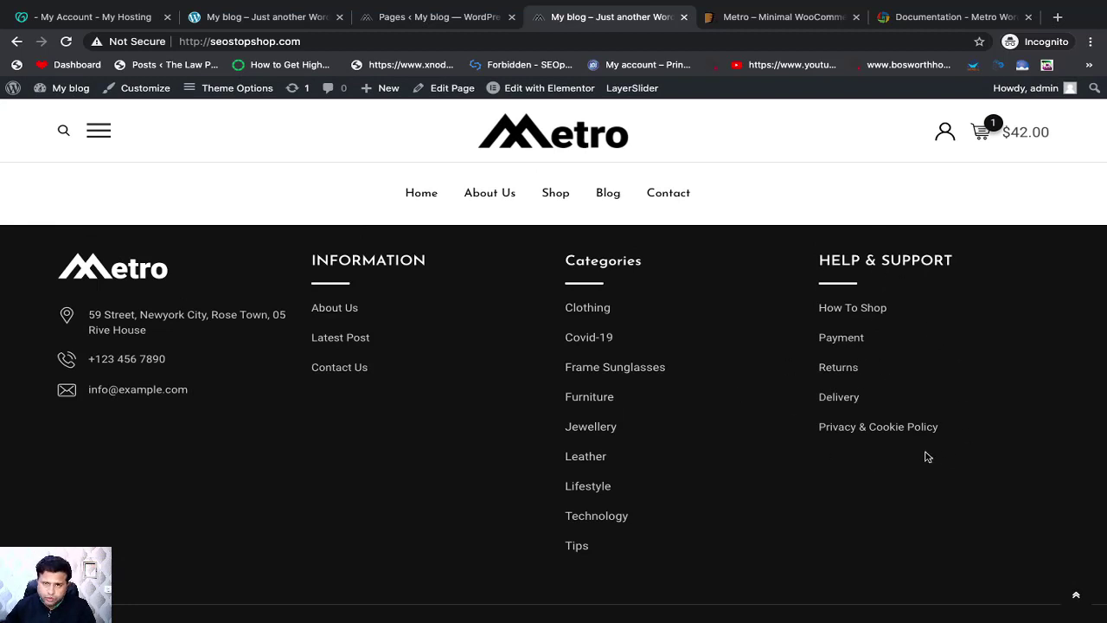
pyautogui.click(415, 18)
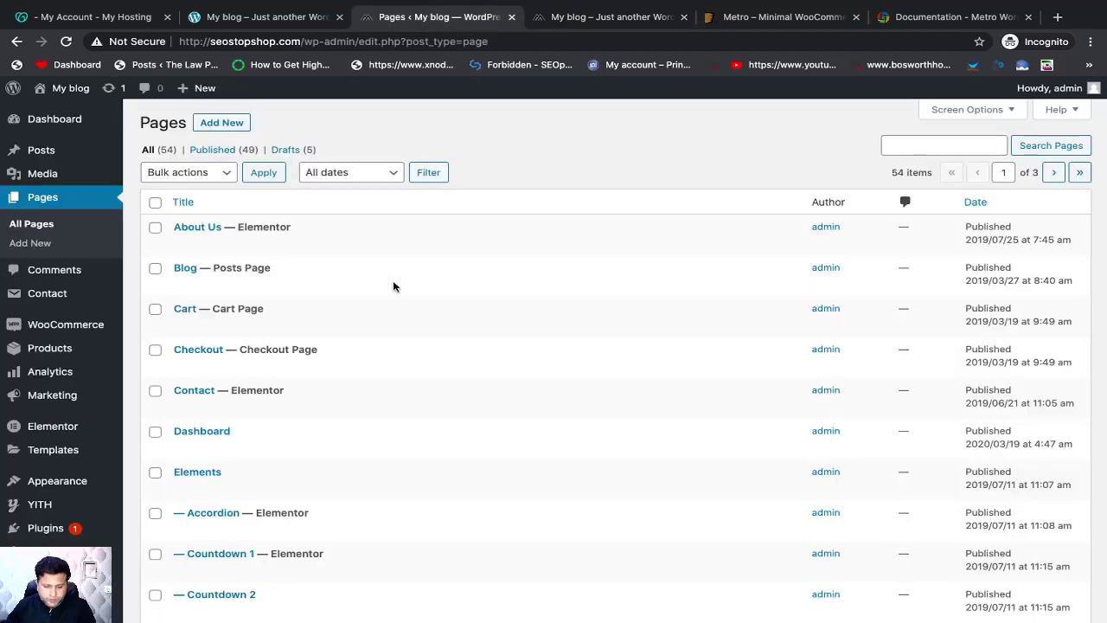
# Set the Pages list to show 60 items per page and look through the full list
pyautogui.scroll(-1, 353, 290)
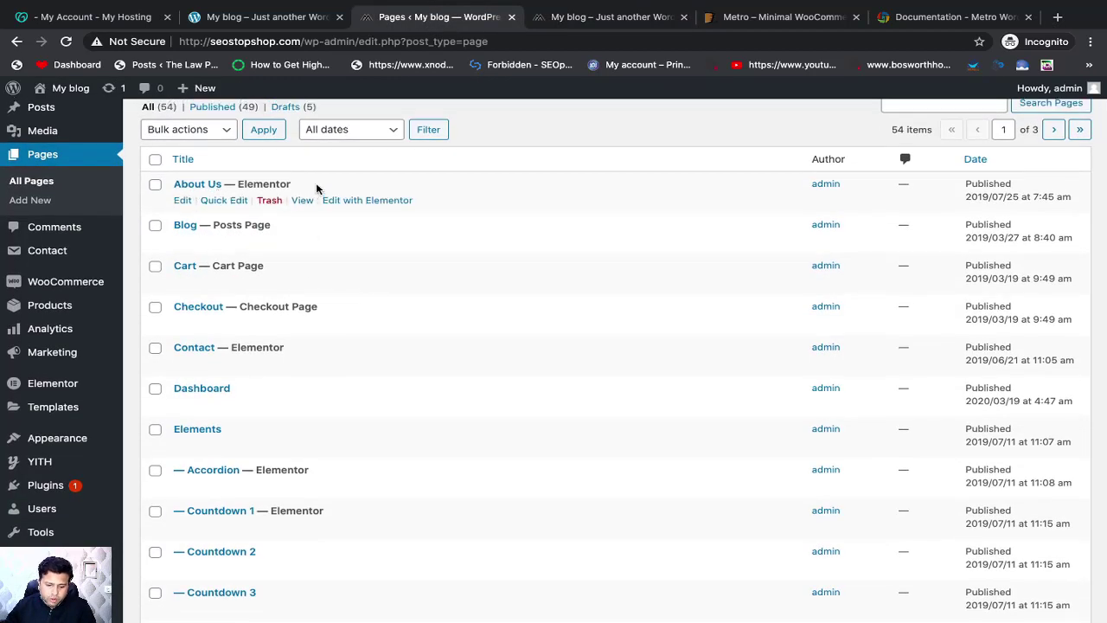
pyautogui.scroll(1, 317, 187)
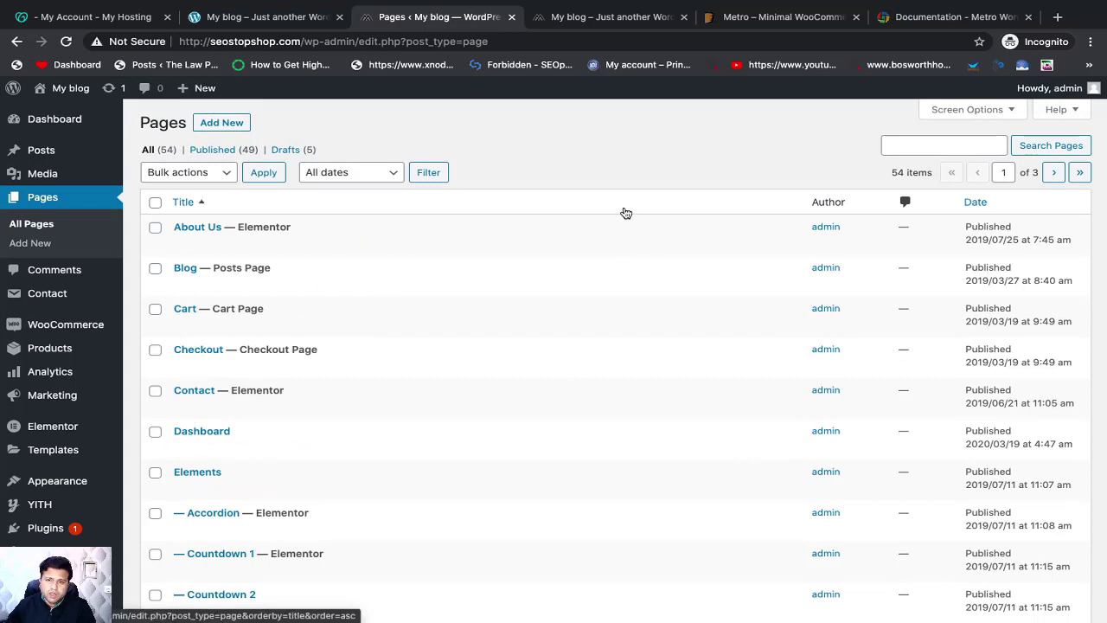
pyautogui.click(976, 117)
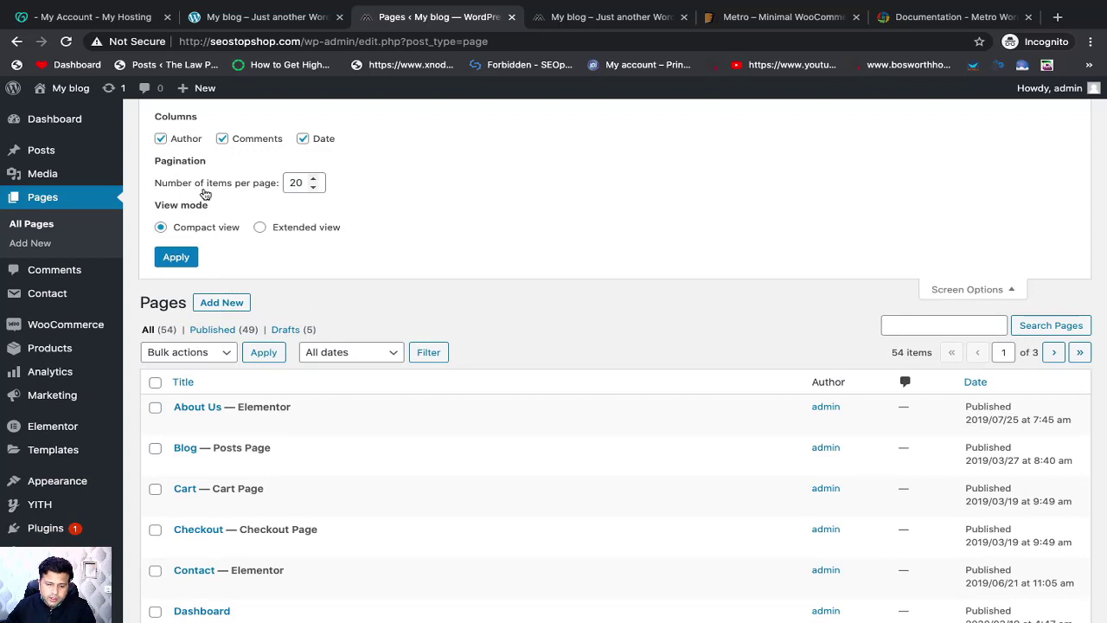
pyautogui.click(300, 185)
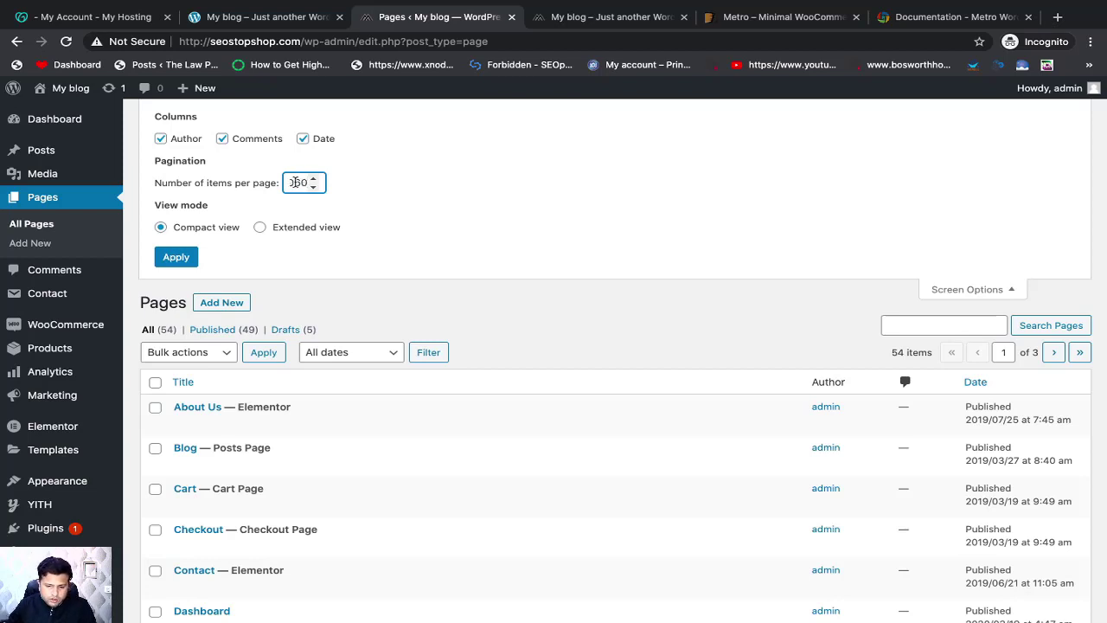
pyautogui.doubleClick(294, 183)
pyautogui.write('60')
pyautogui.click(179, 259)
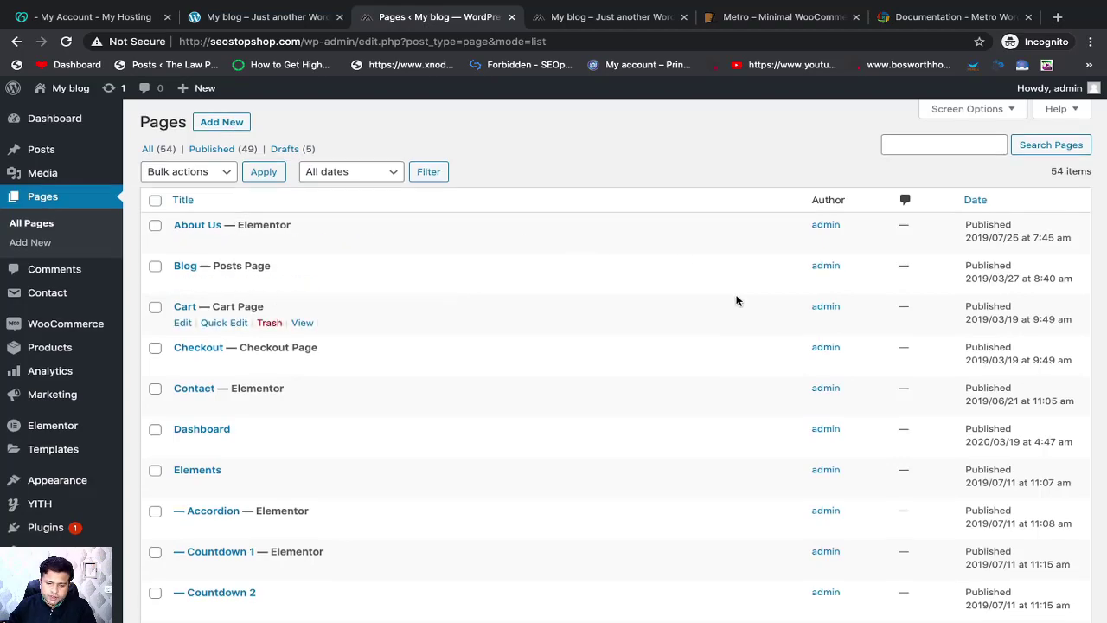
pyautogui.scroll(-10, 735, 299)
pyautogui.scroll(-10, 735, 300)
pyautogui.scroll(20, 735, 300)
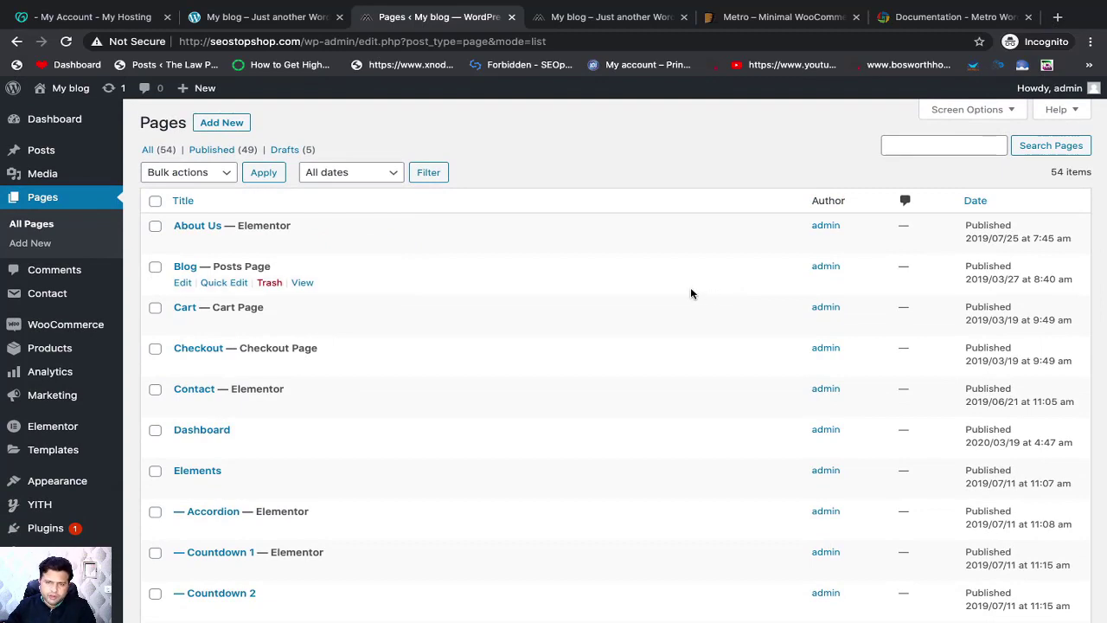
# Select every page in the Pages list for a bulk action
pyautogui.click(155, 204)
pyautogui.scroll(-10, 156, 401)
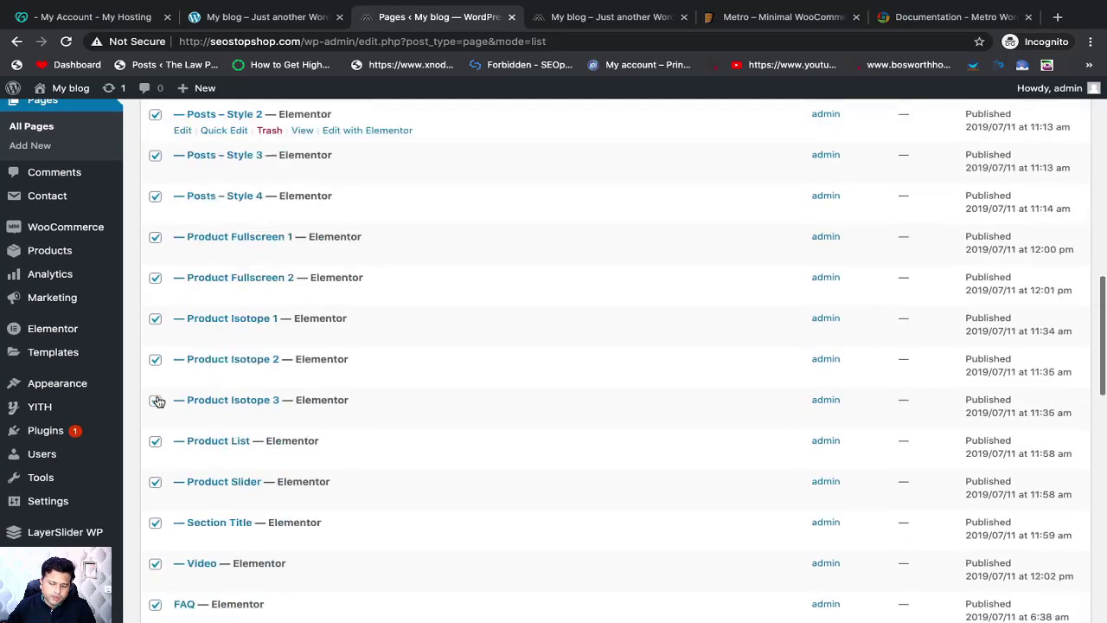
pyautogui.scroll(-15, 158, 400)
pyautogui.scroll(17, 159, 400)
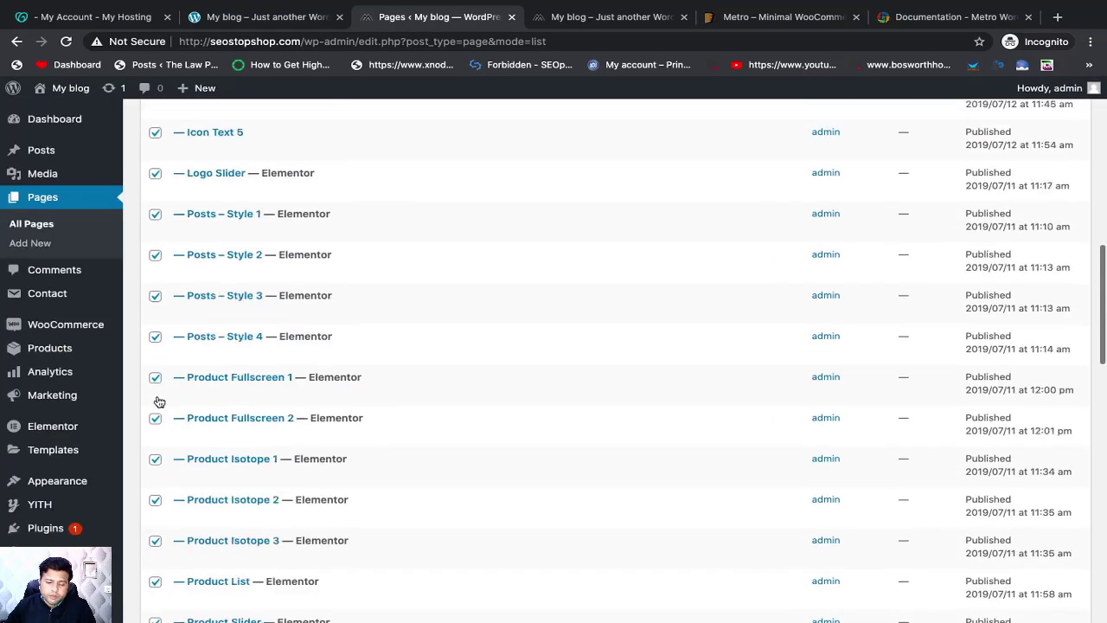
pyautogui.scroll(10, 158, 400)
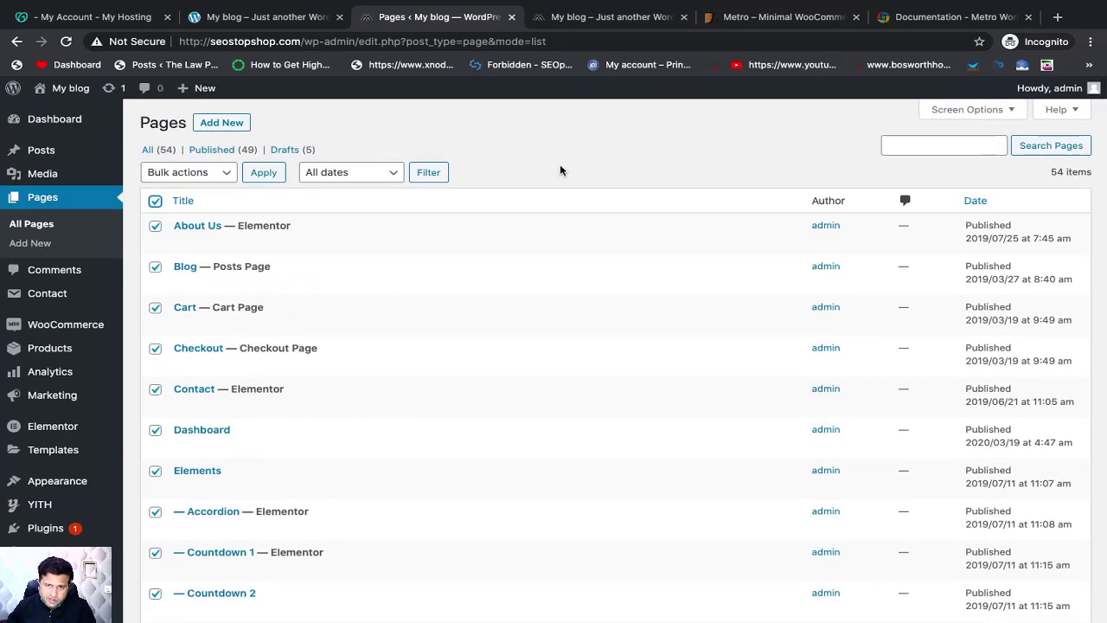
# Remove the About Us, Blog, Cart, Checkout and Contact pages from the bulk selection
pyautogui.click(155, 227)
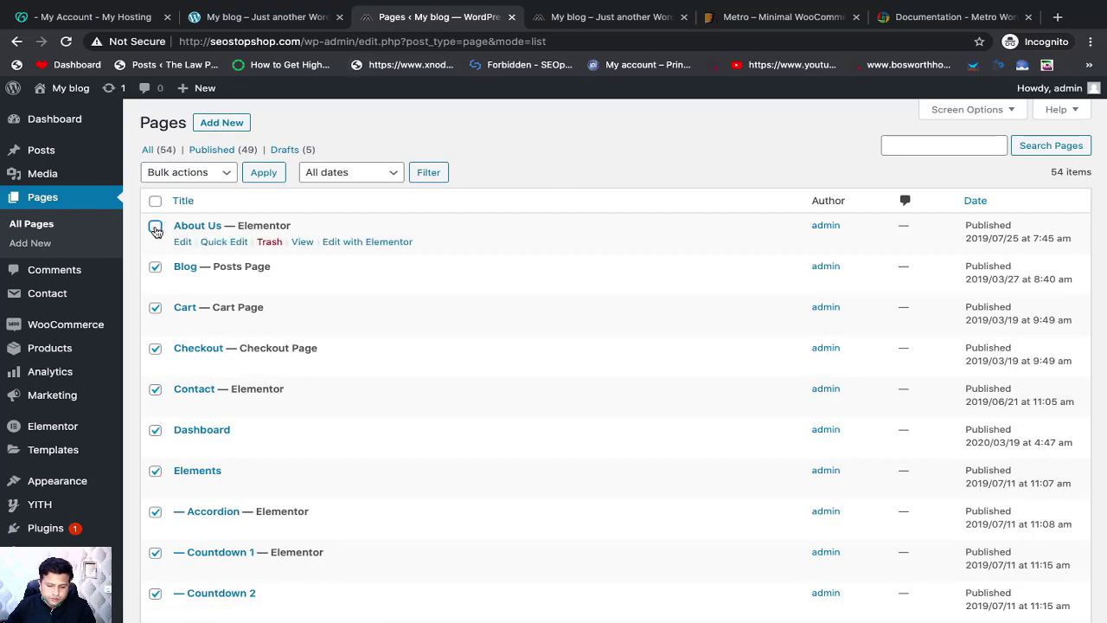
pyautogui.click(154, 268)
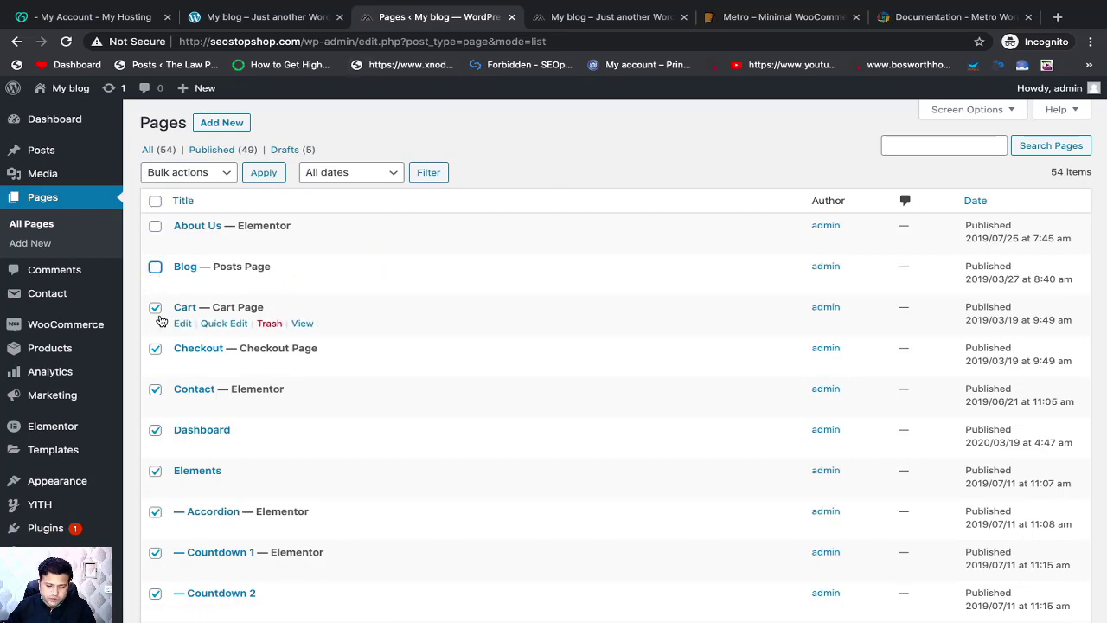
pyautogui.scroll(-1, 161, 363)
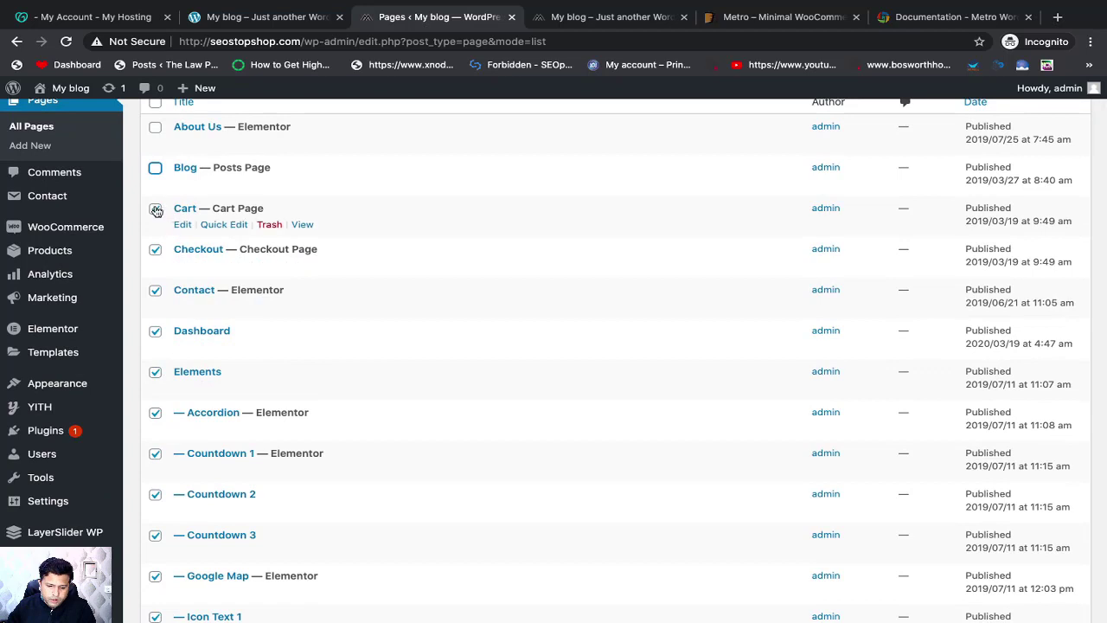
pyautogui.click(155, 209)
pyautogui.click(157, 250)
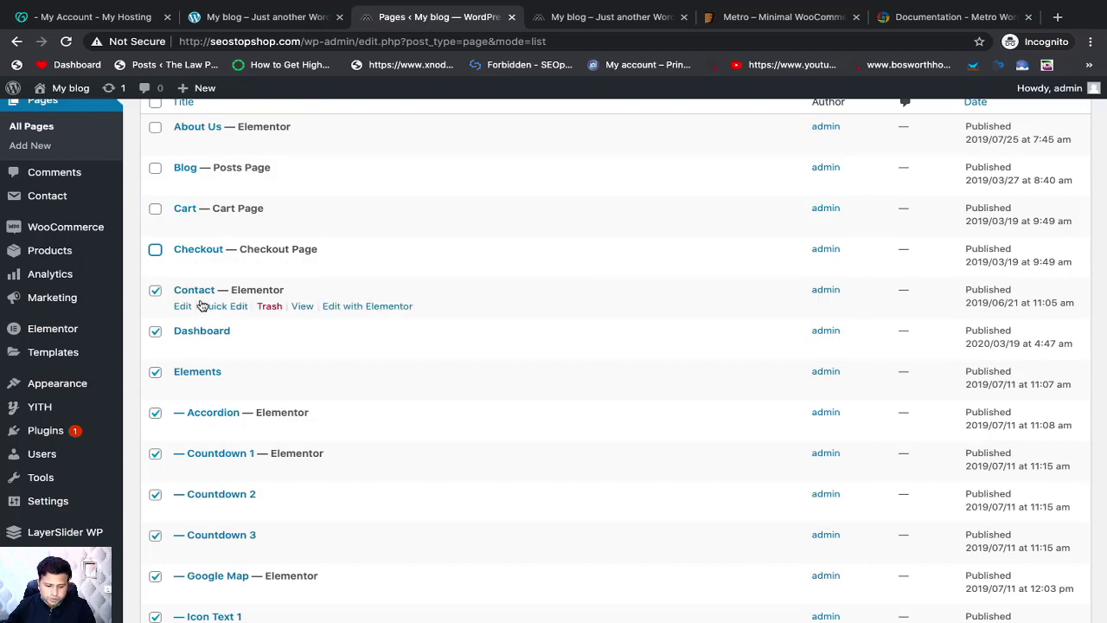
pyautogui.click(155, 291)
# Deselect the draft page Home 8 among the home page variants in the Pages list
pyautogui.scroll(-2, 197, 300)
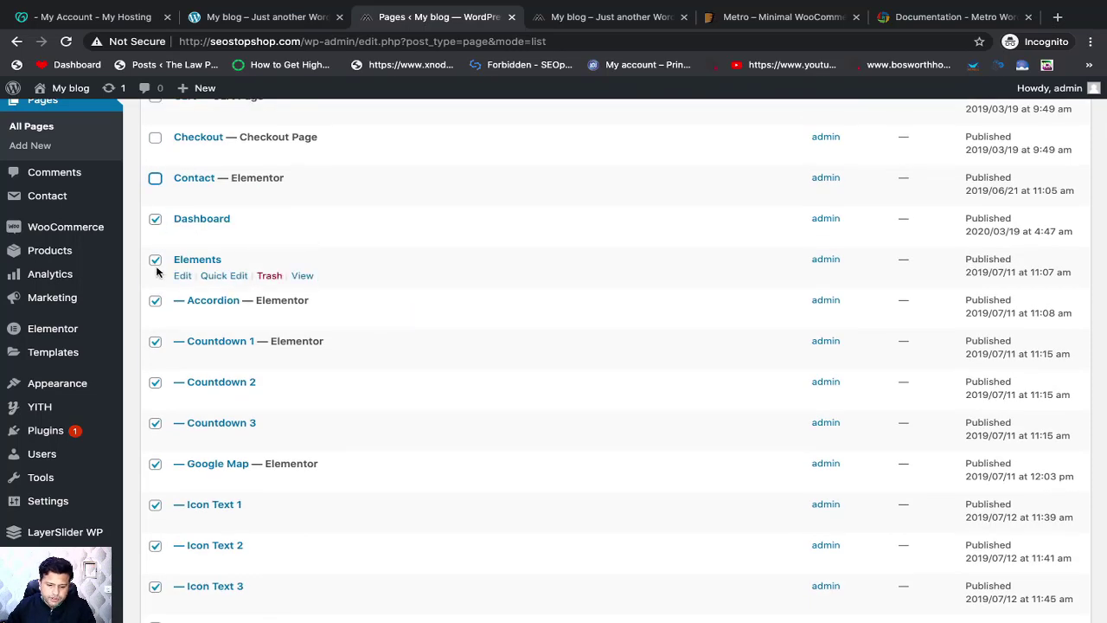
pyautogui.scroll(-4, 157, 272)
pyautogui.scroll(-5, 157, 272)
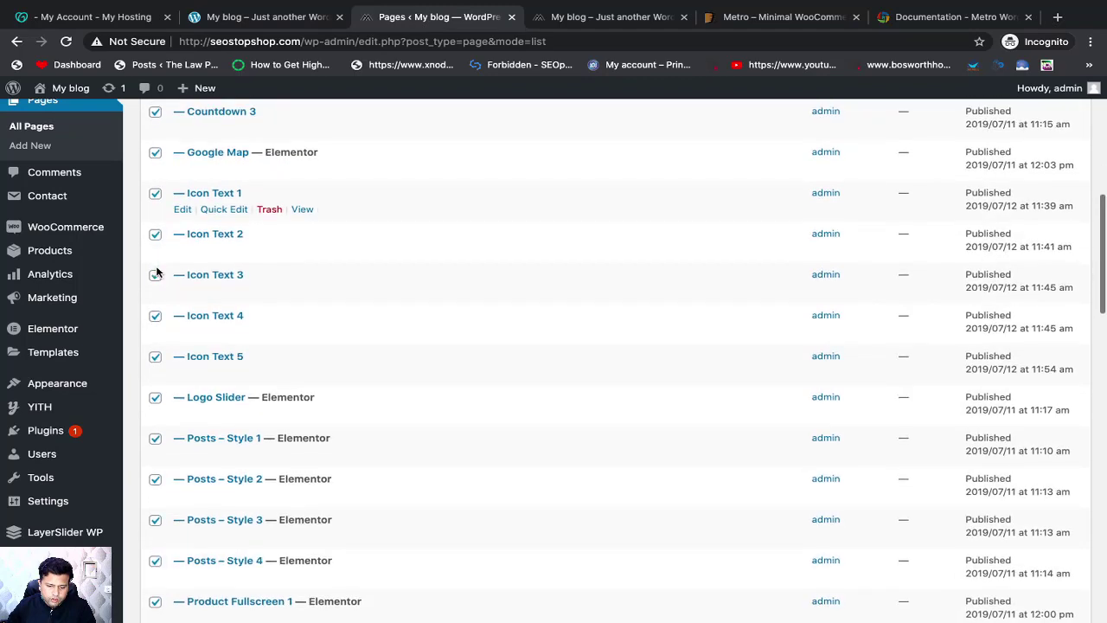
pyautogui.scroll(-1, 159, 274)
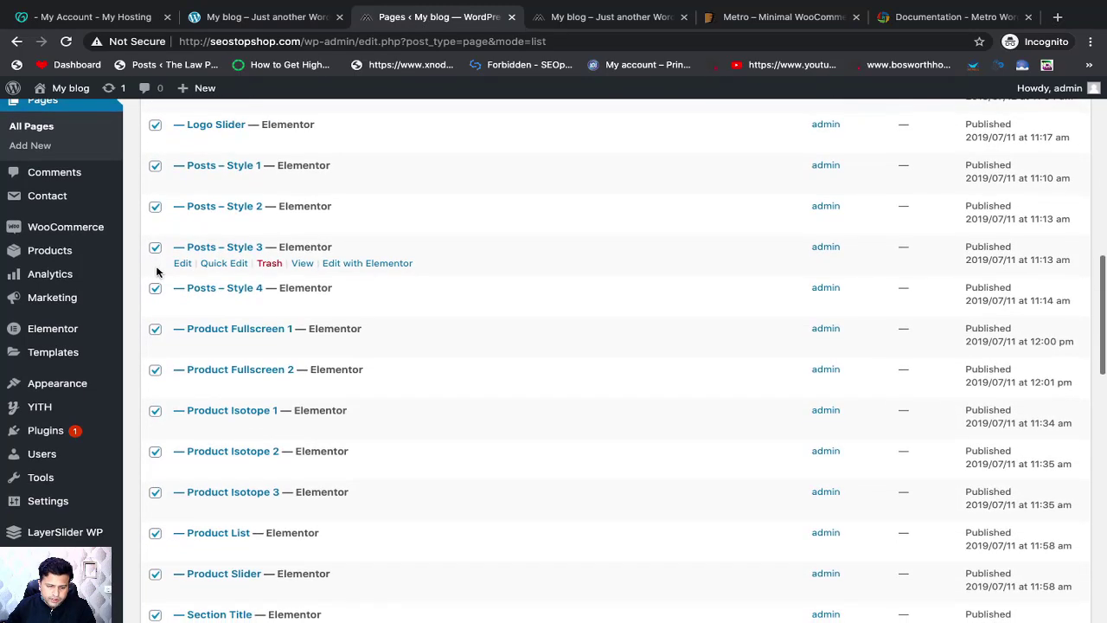
pyautogui.scroll(-2, 160, 273)
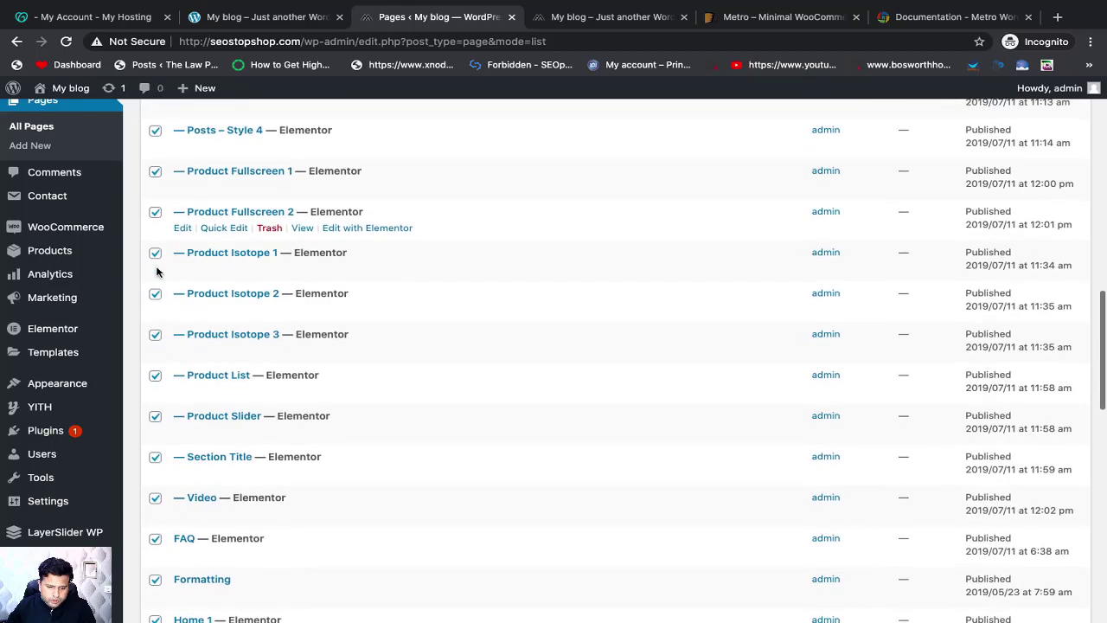
pyautogui.scroll(-3, 158, 273)
pyautogui.scroll(-4, 158, 273)
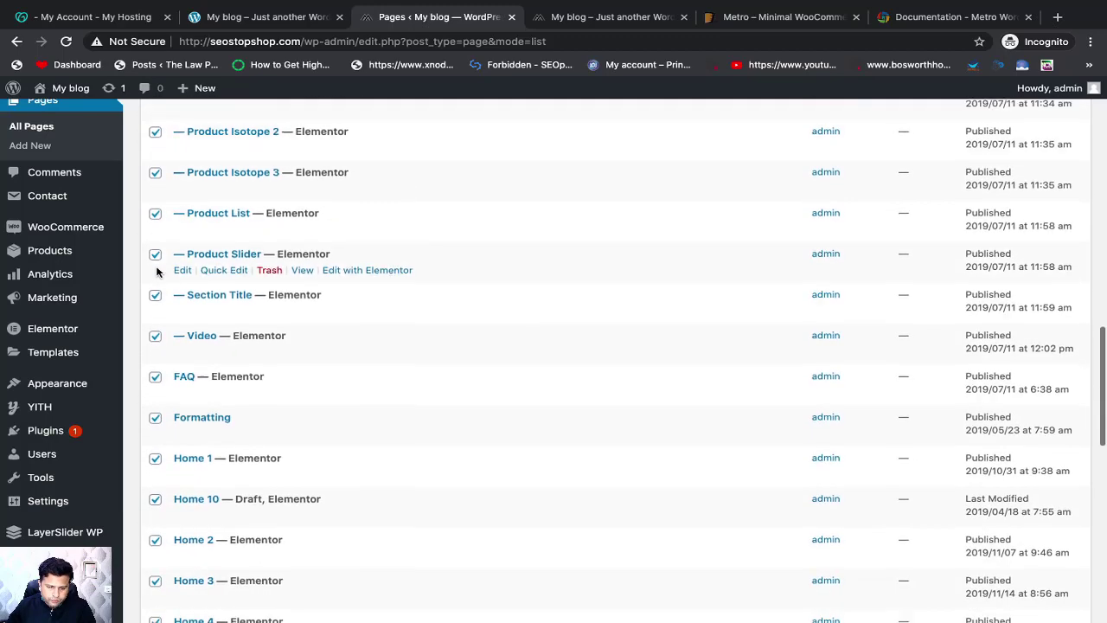
pyautogui.scroll(-2, 158, 274)
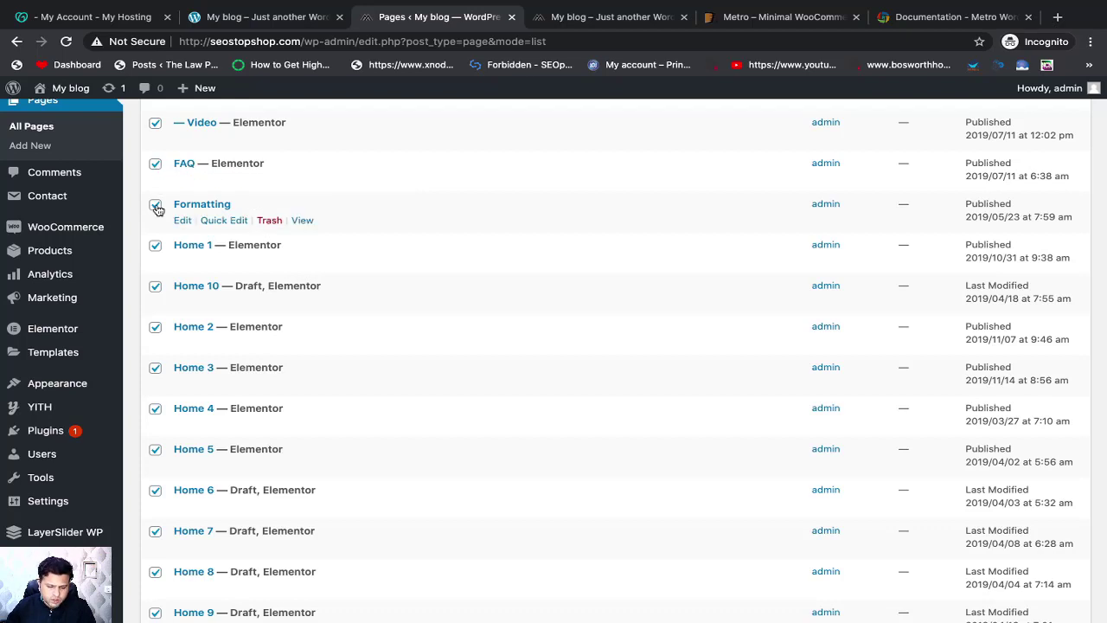
pyautogui.scroll(-2, 159, 204)
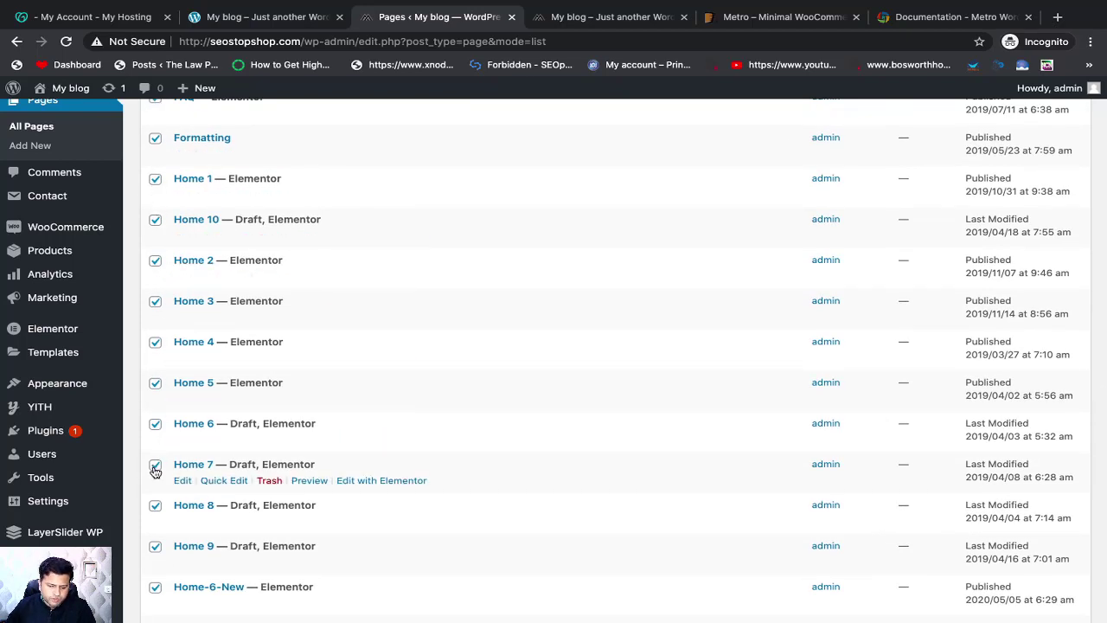
pyautogui.click(157, 507)
# Remove the My Account, My Orders, Shop and Wishlist pages from the bulk selection
pyautogui.scroll(-4, 256, 444)
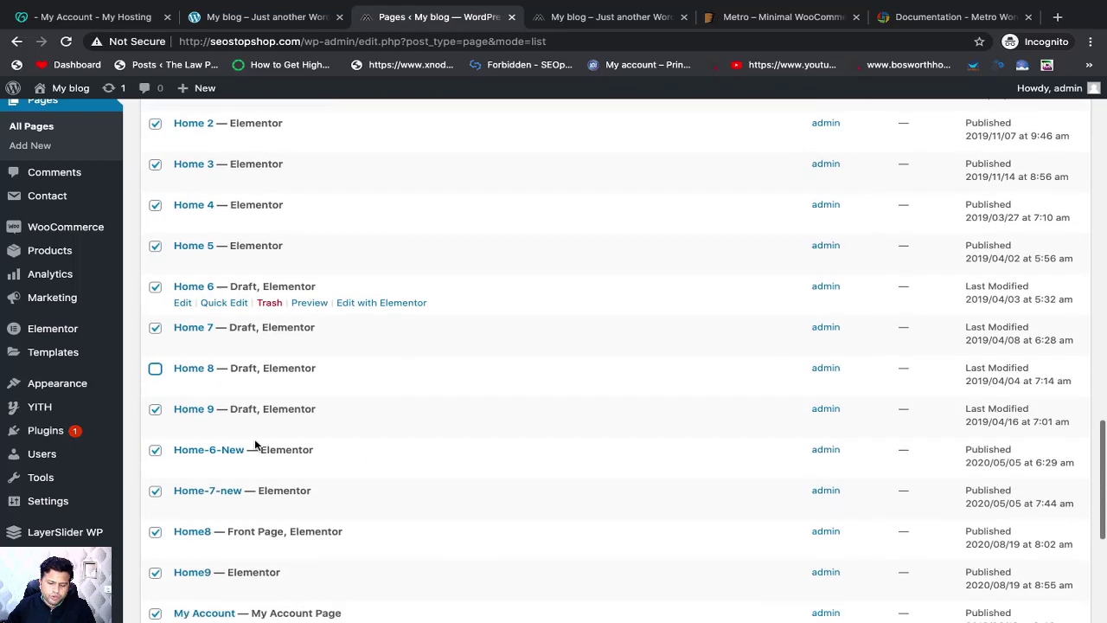
pyautogui.scroll(-4, 255, 445)
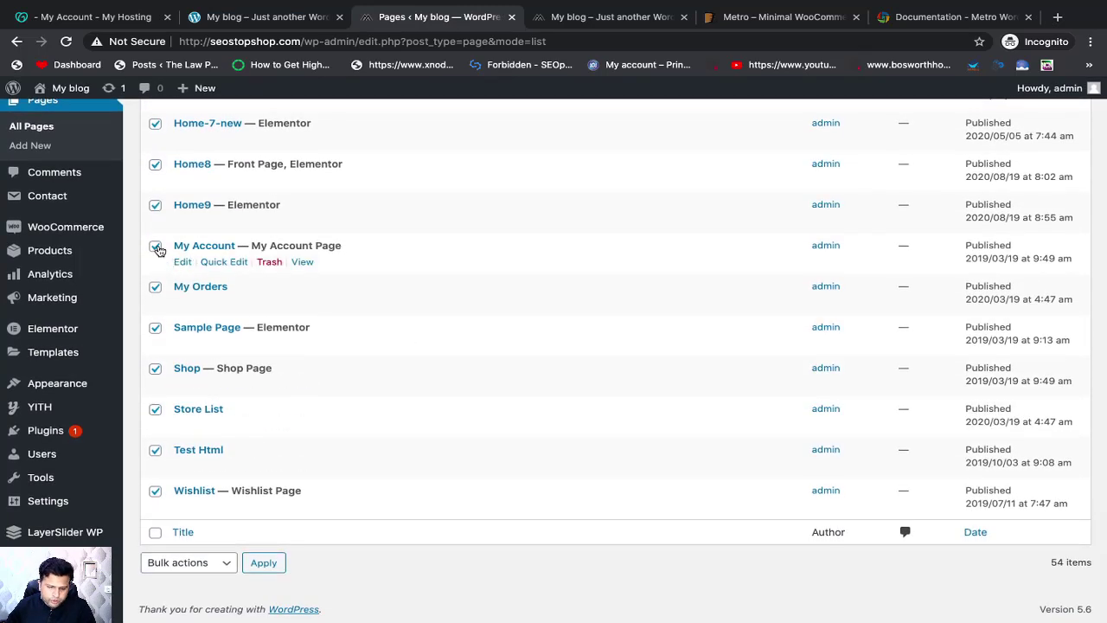
pyautogui.click(155, 246)
pyautogui.click(155, 288)
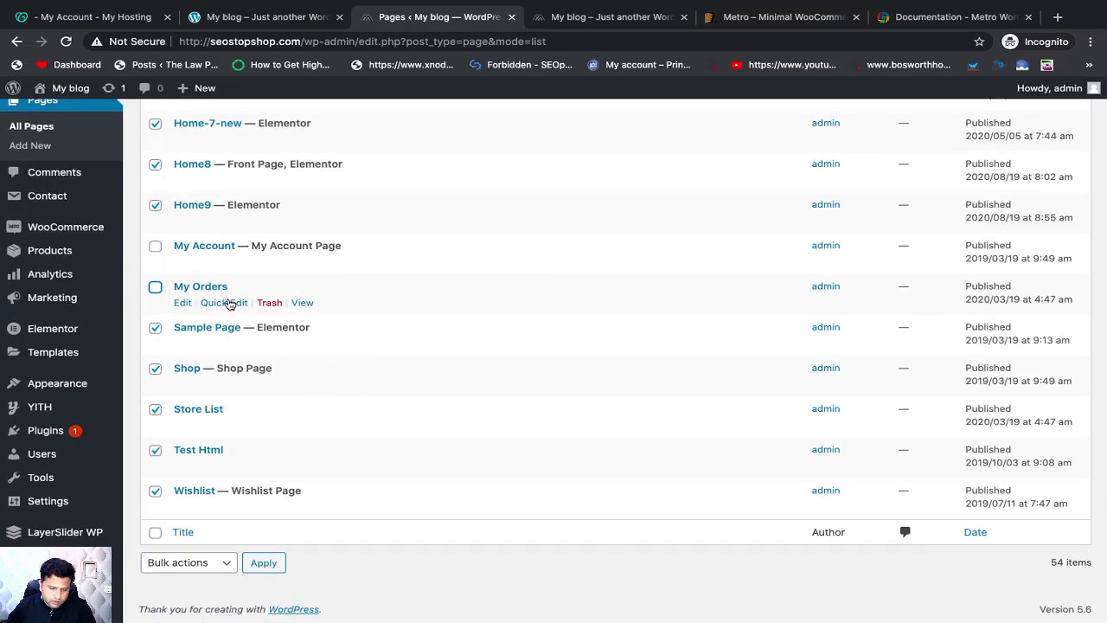
pyautogui.click(155, 369)
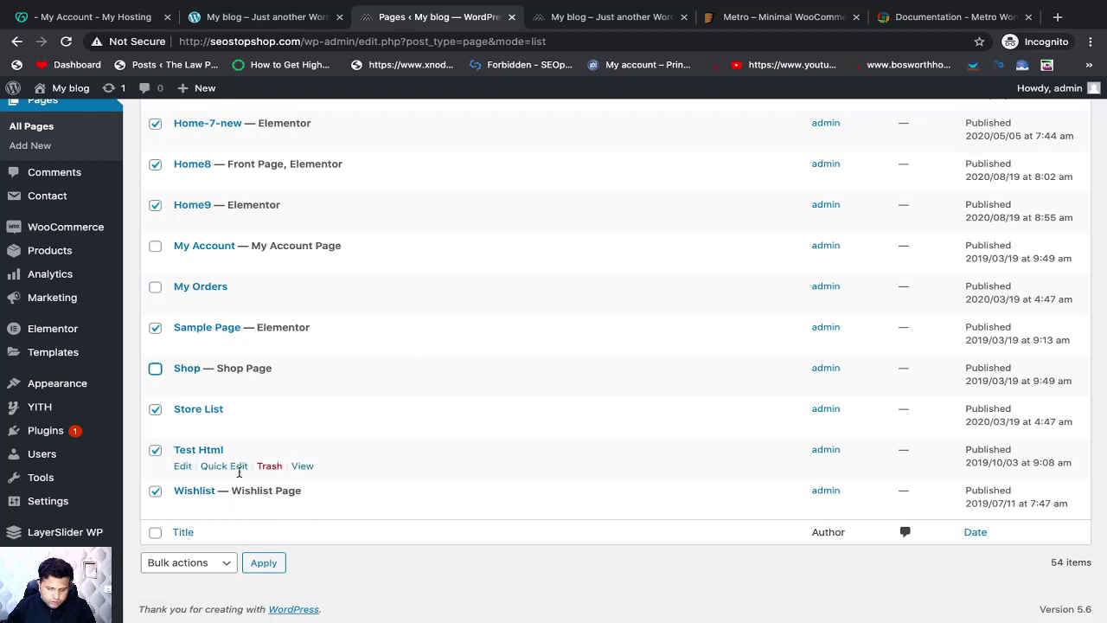
pyautogui.click(155, 491)
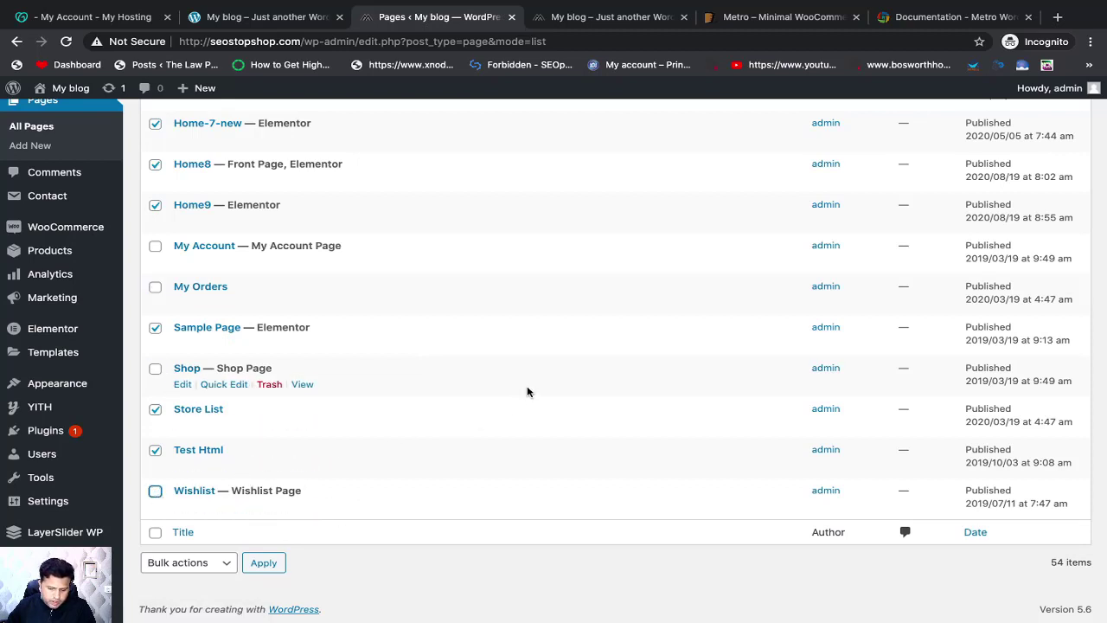
# Check the remaining page selection and apply the Move to Trash bulk action to it
pyautogui.scroll(1, 527, 391)
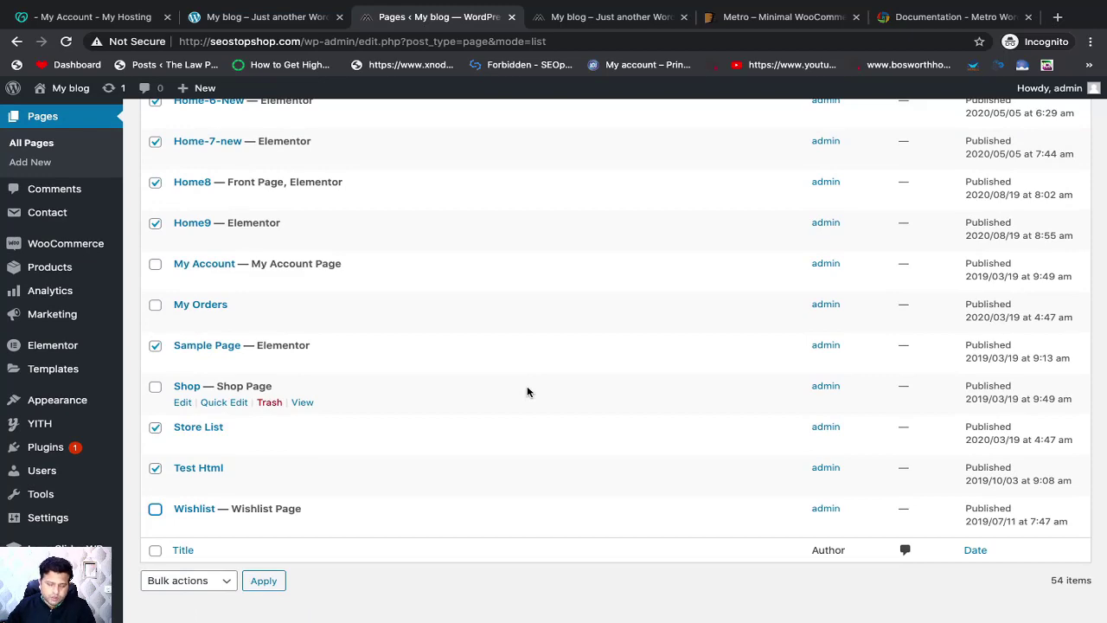
pyautogui.scroll(15, 527, 392)
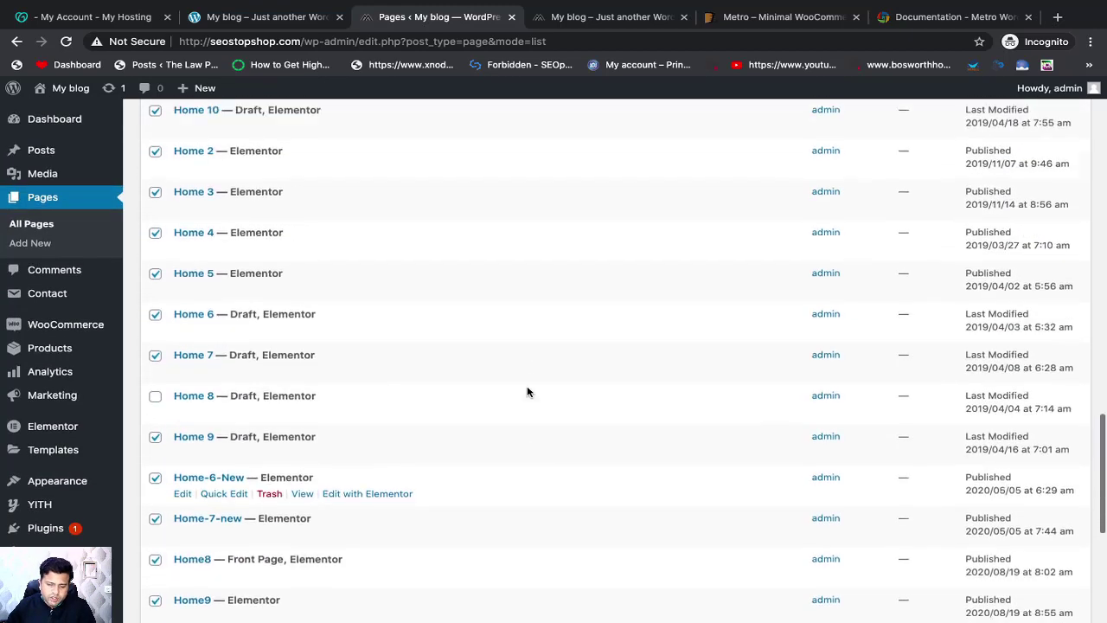
pyautogui.scroll(15, 527, 392)
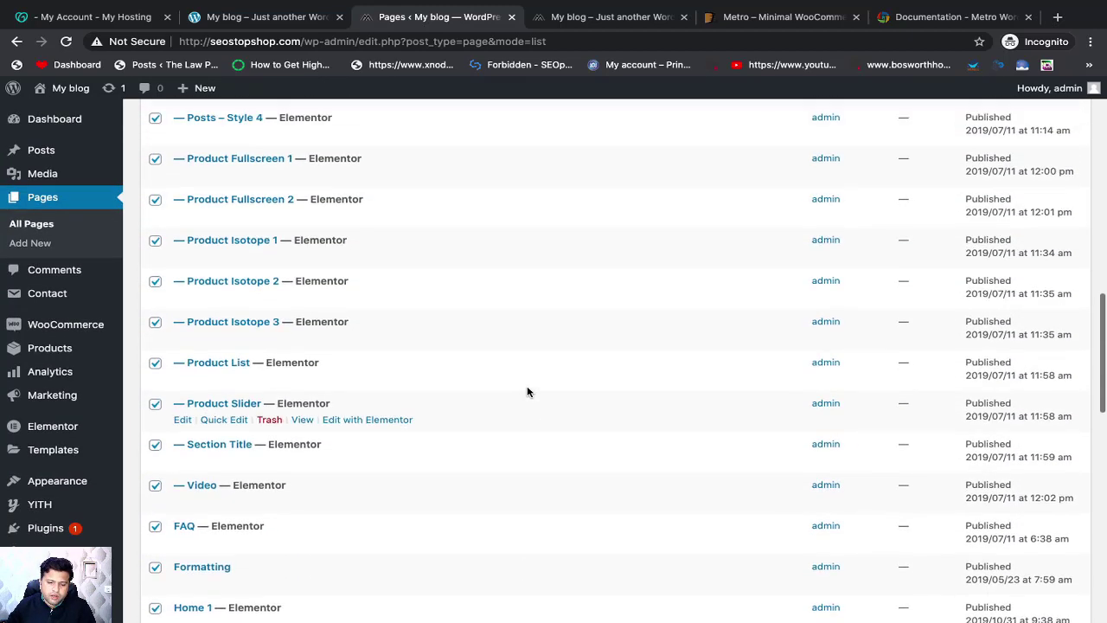
pyautogui.scroll(2, 526, 392)
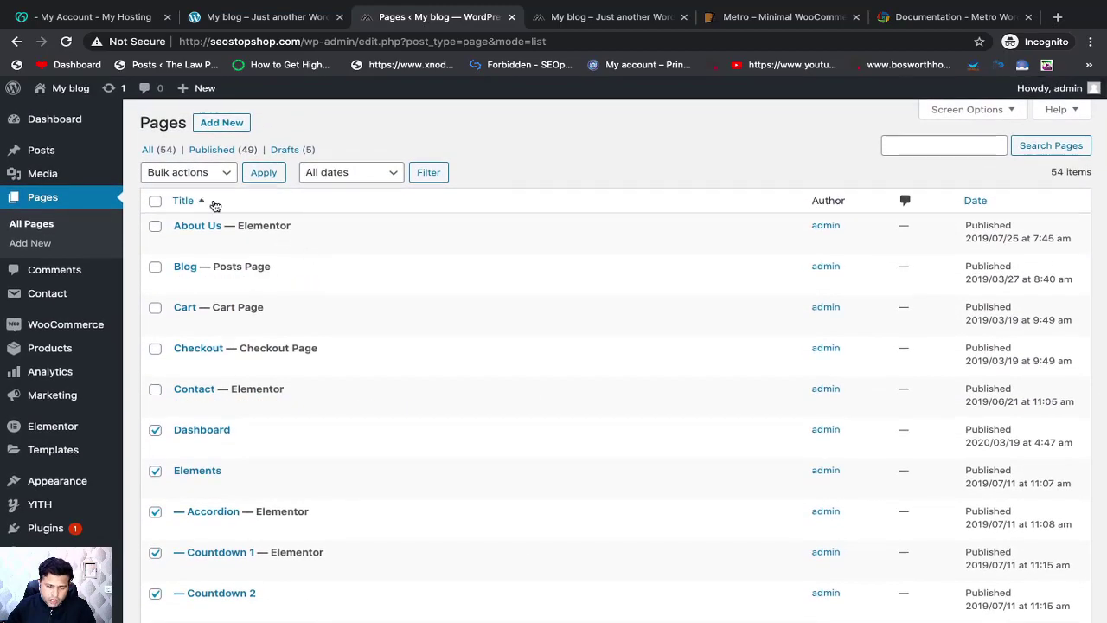
pyautogui.click(185, 179)
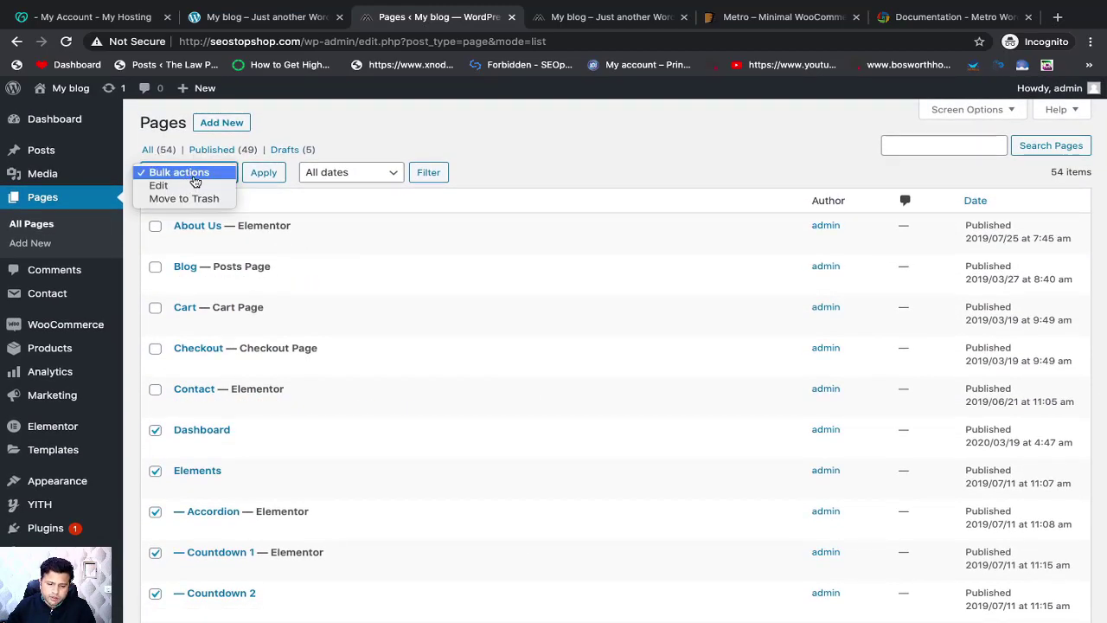
pyautogui.click(202, 173)
pyautogui.click(202, 176)
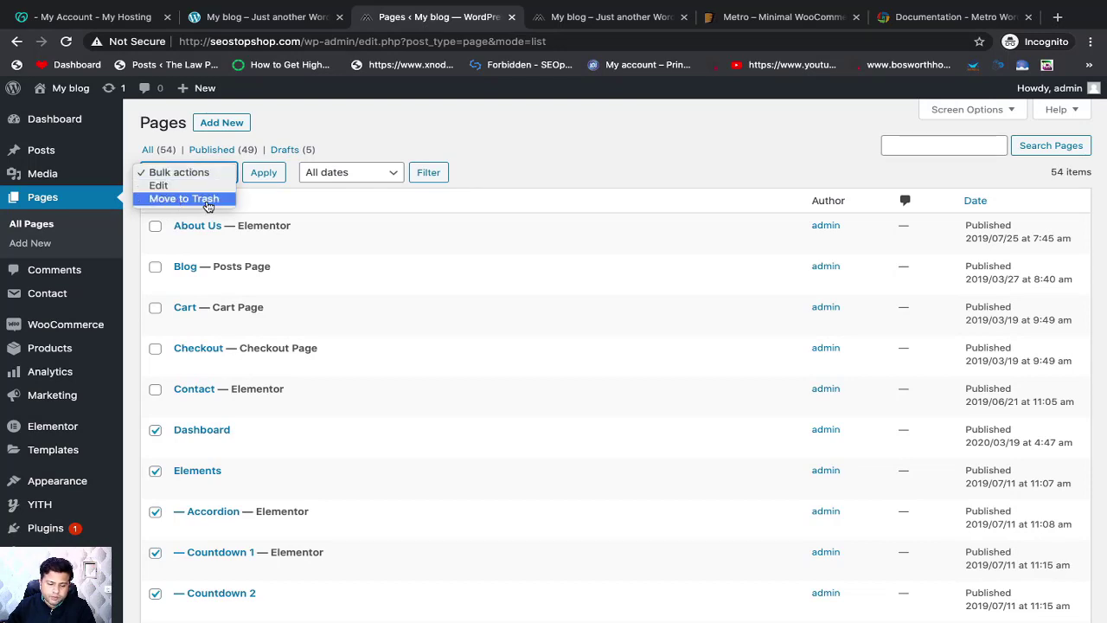
pyautogui.click(208, 198)
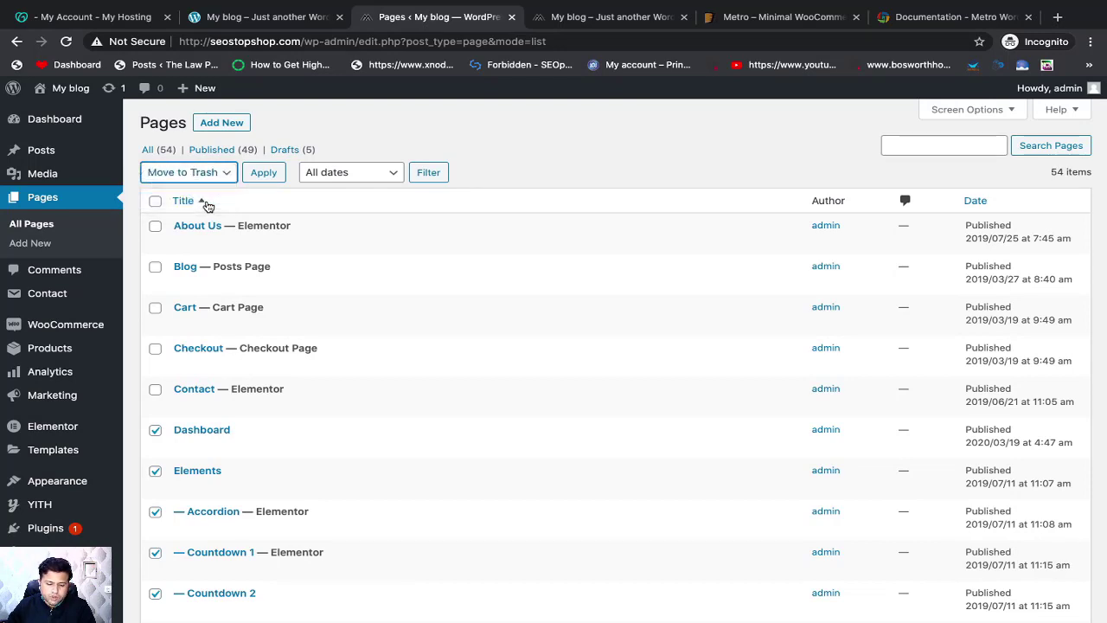
pyautogui.click(275, 177)
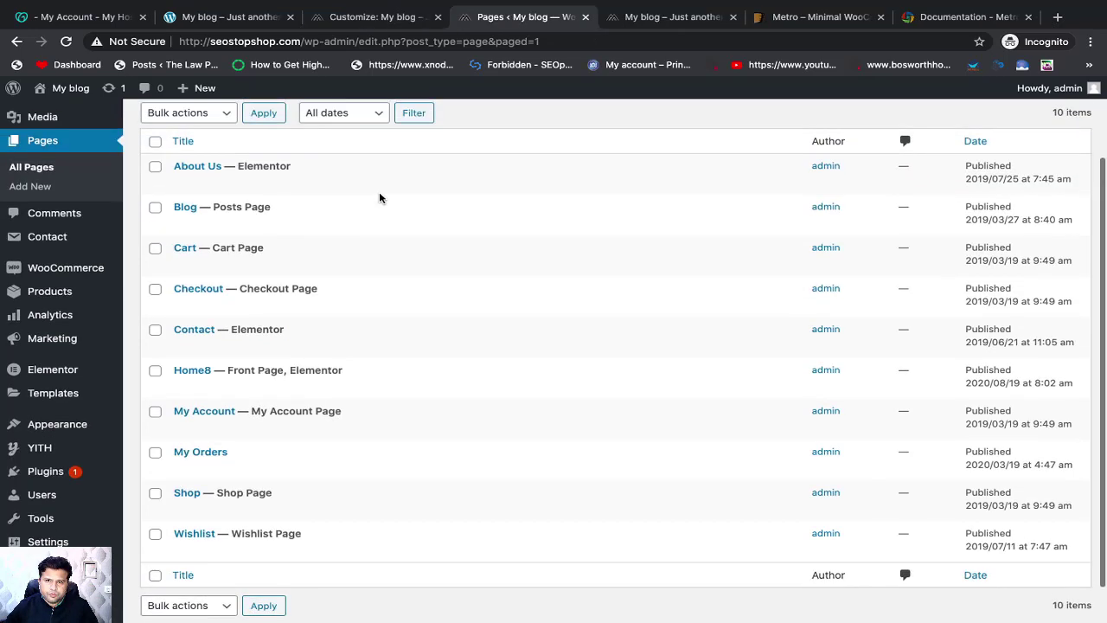
# Open the list of all posts and look through the demo post titles and categories
pyautogui.scroll(1, 438, 168)
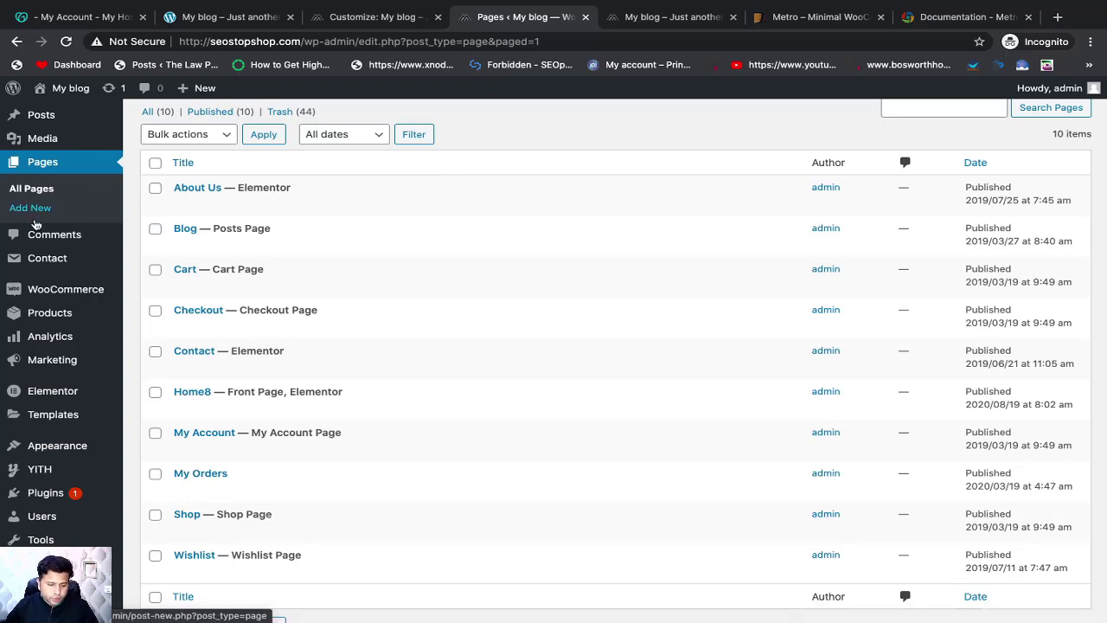
pyautogui.scroll(1, 209, 202)
pyautogui.click(42, 151)
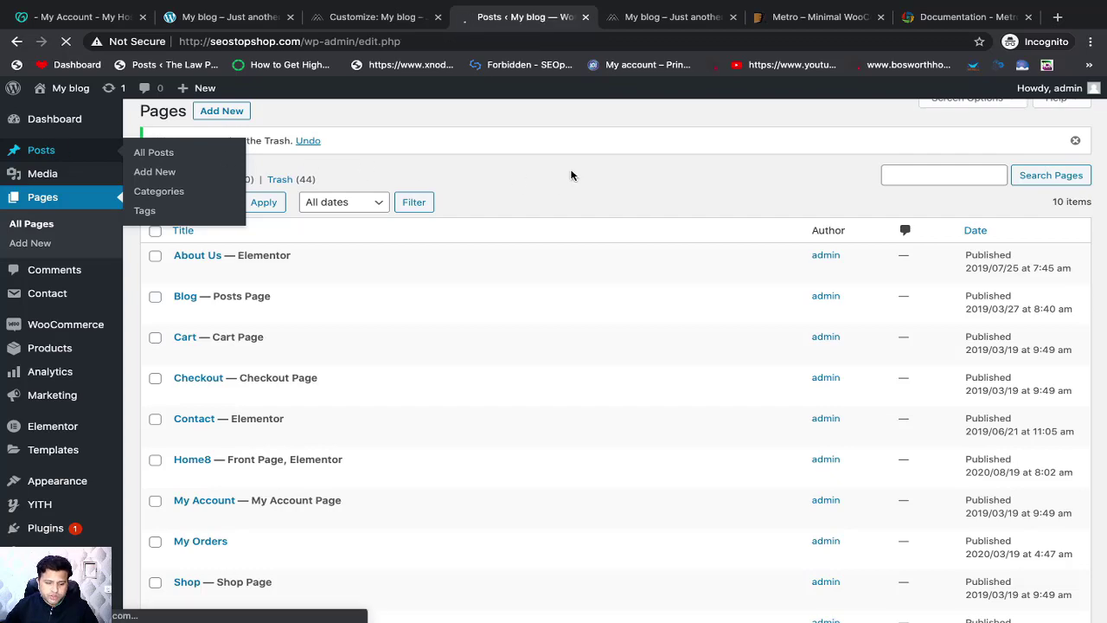
pyautogui.scroll(-3, 527, 329)
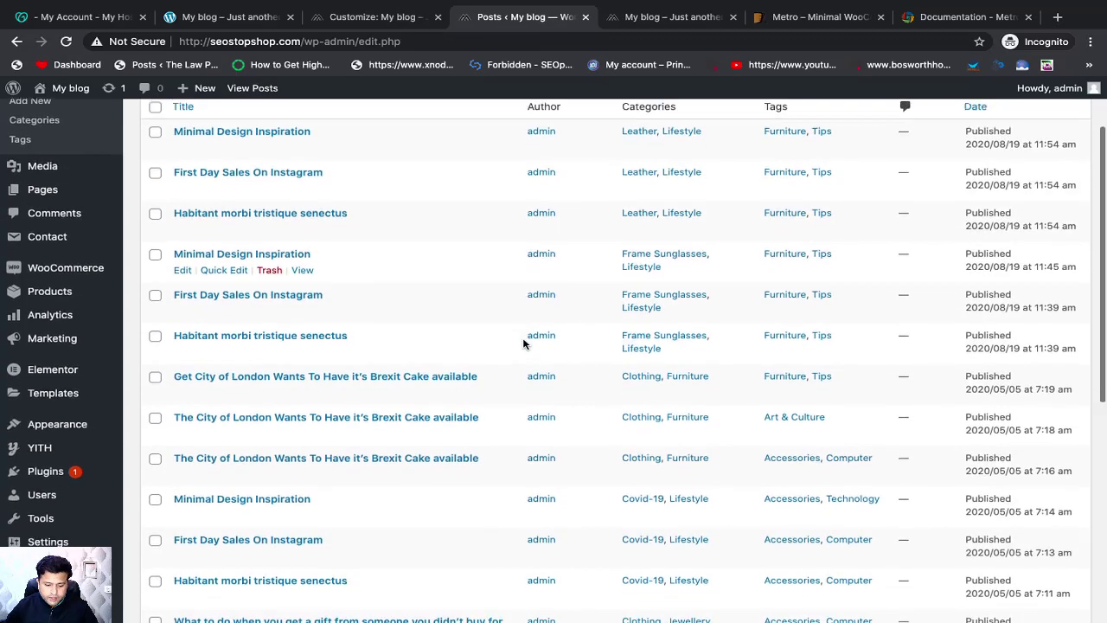
pyautogui.scroll(-4, 524, 344)
pyautogui.scroll(6, 524, 344)
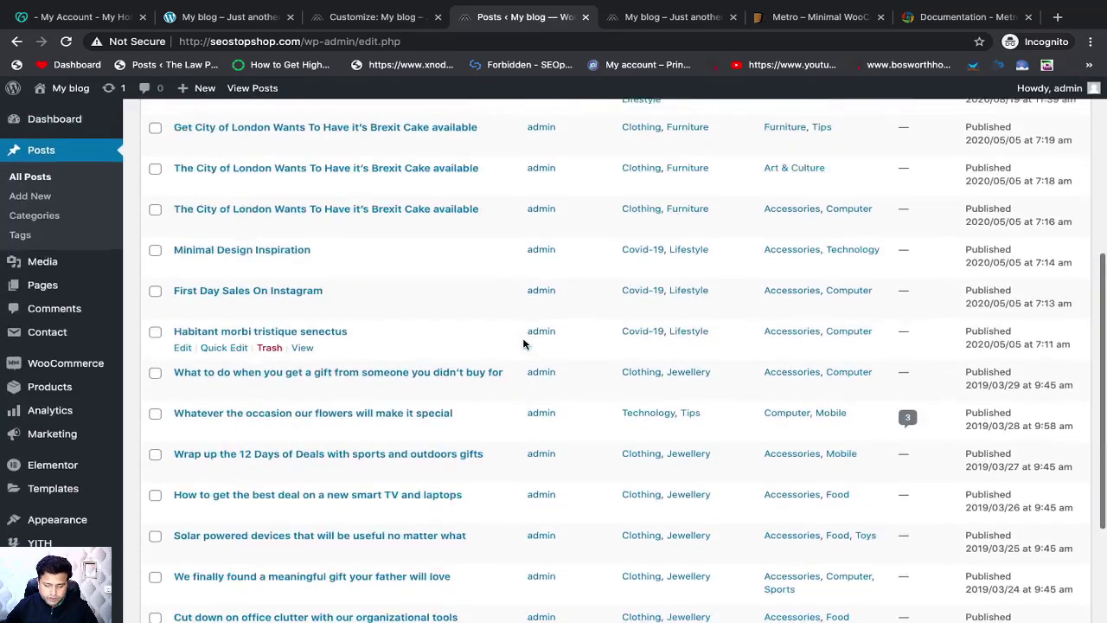
pyautogui.scroll(1, 523, 344)
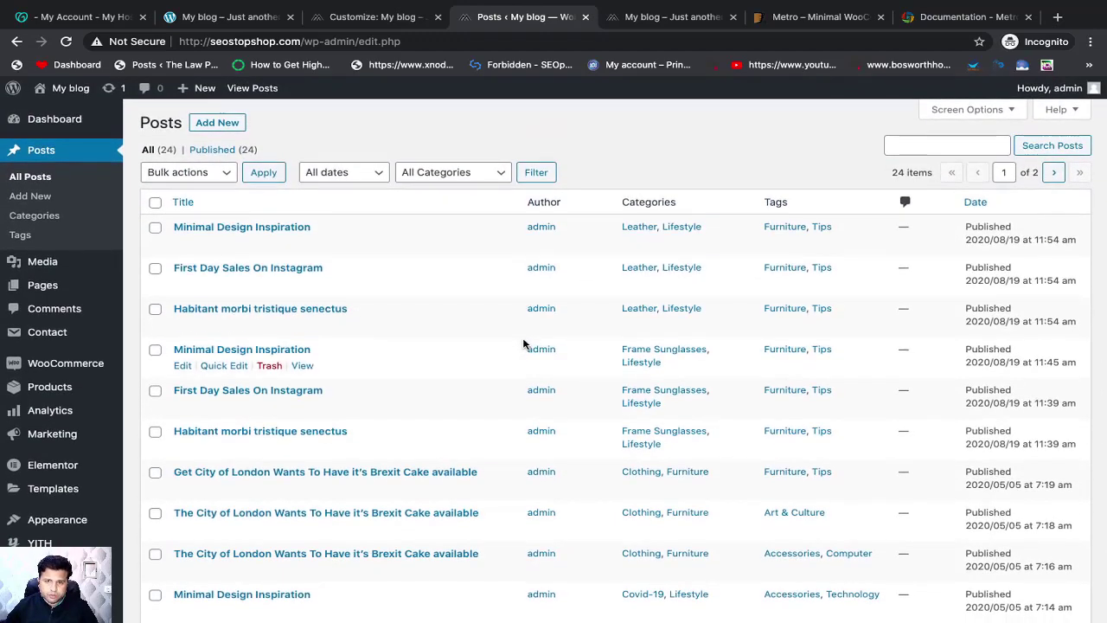
# Examine the Our Latest Blogs section on the live site's front page and return to the Posts list
pyautogui.click(663, 17)
pyautogui.scroll(-4, 615, 258)
pyautogui.scroll(-7, 615, 254)
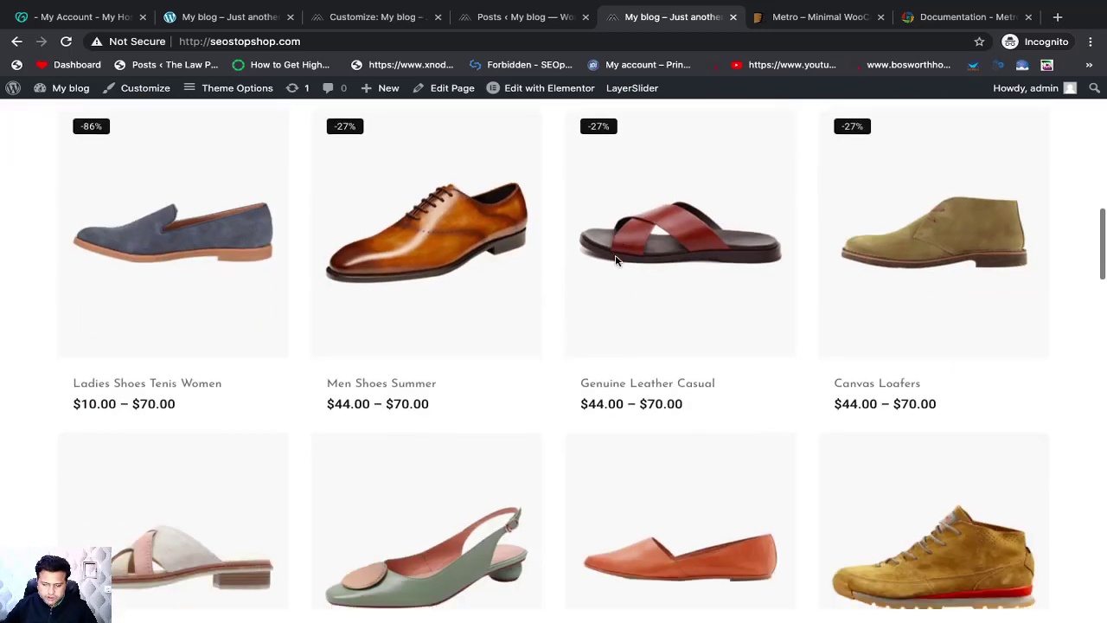
pyautogui.scroll(-8, 617, 261)
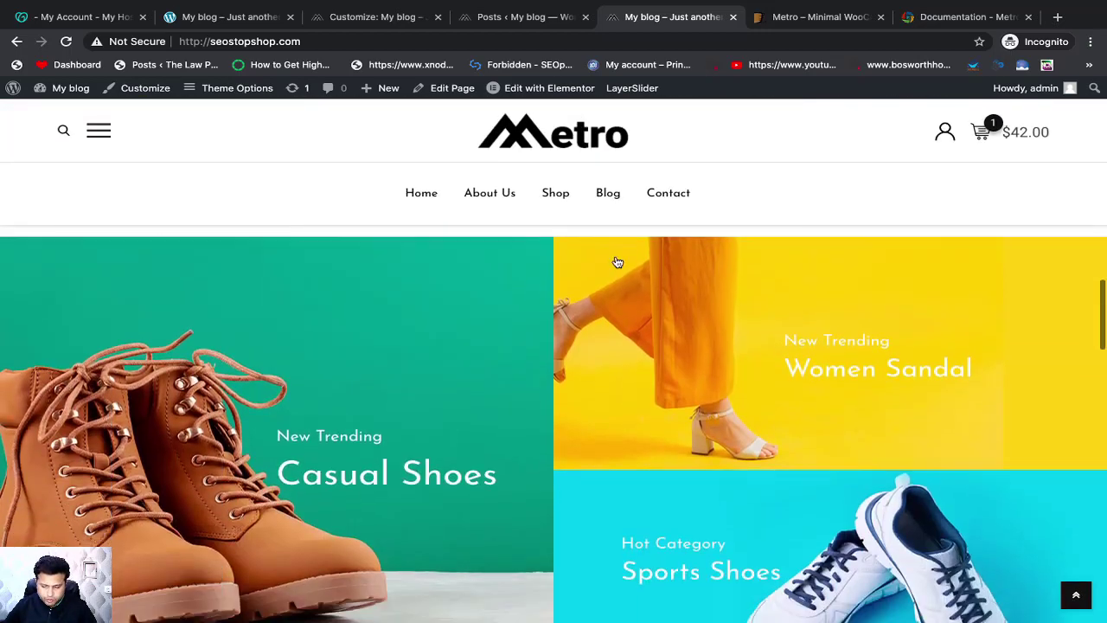
pyautogui.scroll(-8, 616, 261)
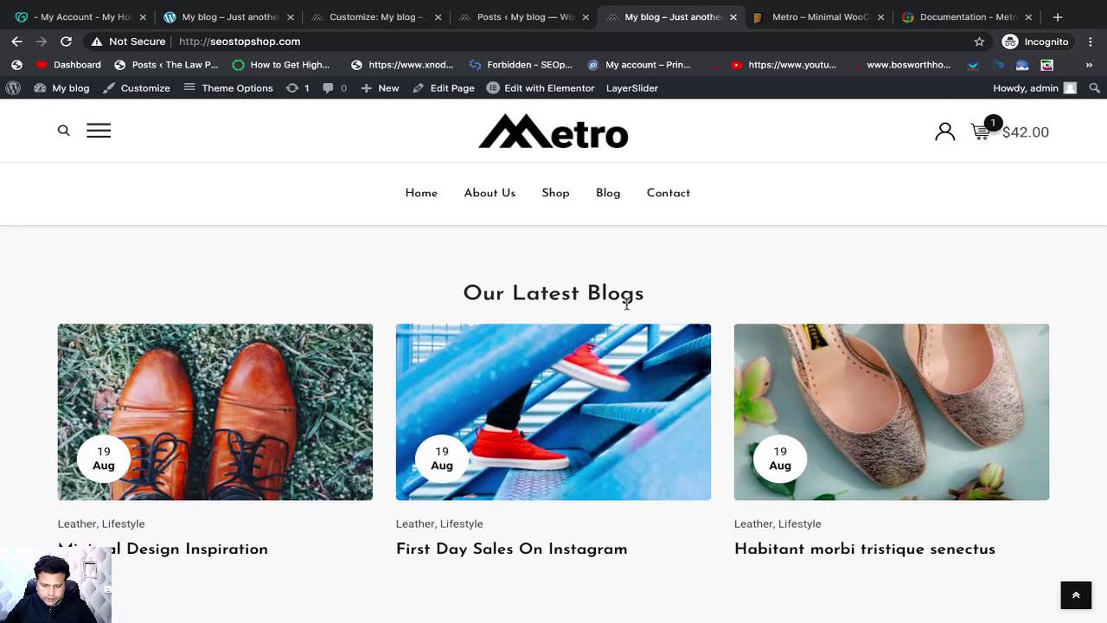
pyautogui.scroll(-1, 529, 297)
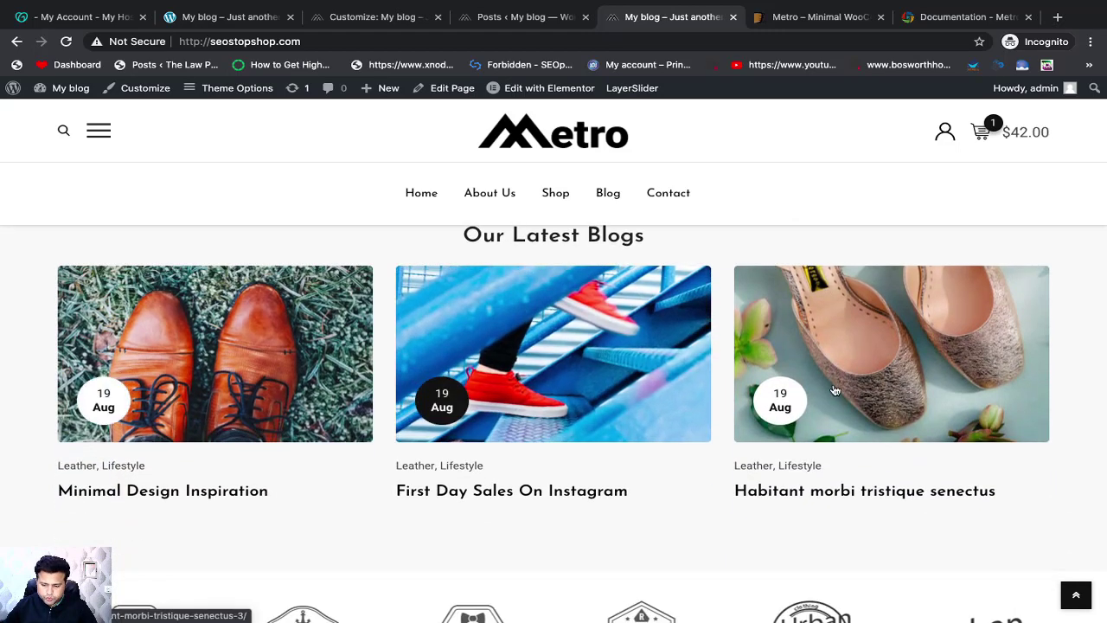
pyautogui.scroll(-1, 621, 388)
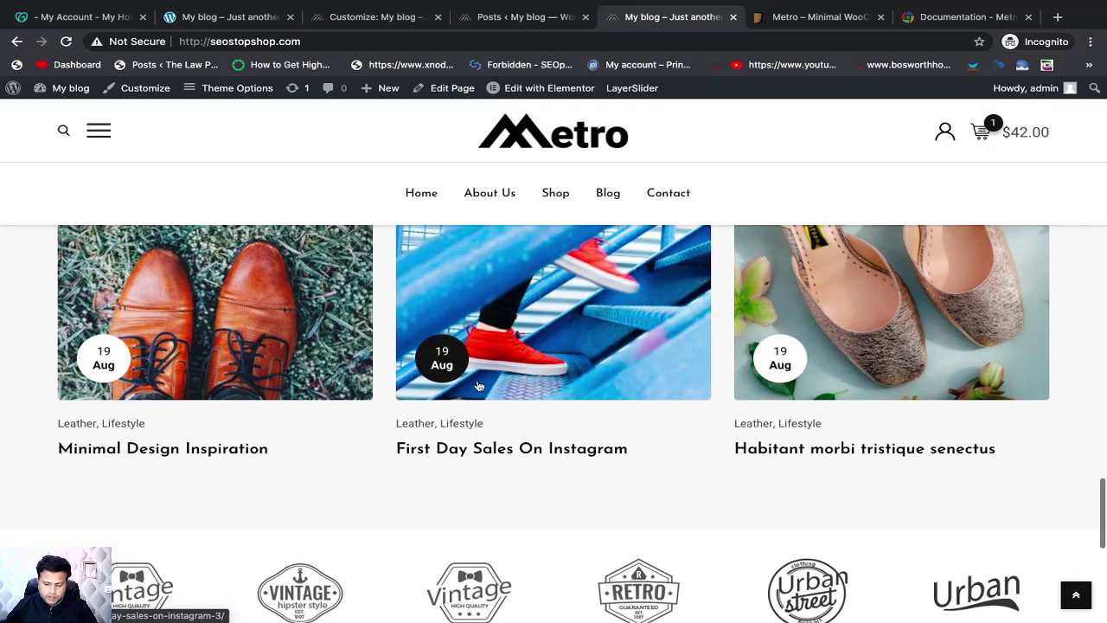
pyautogui.click(523, 16)
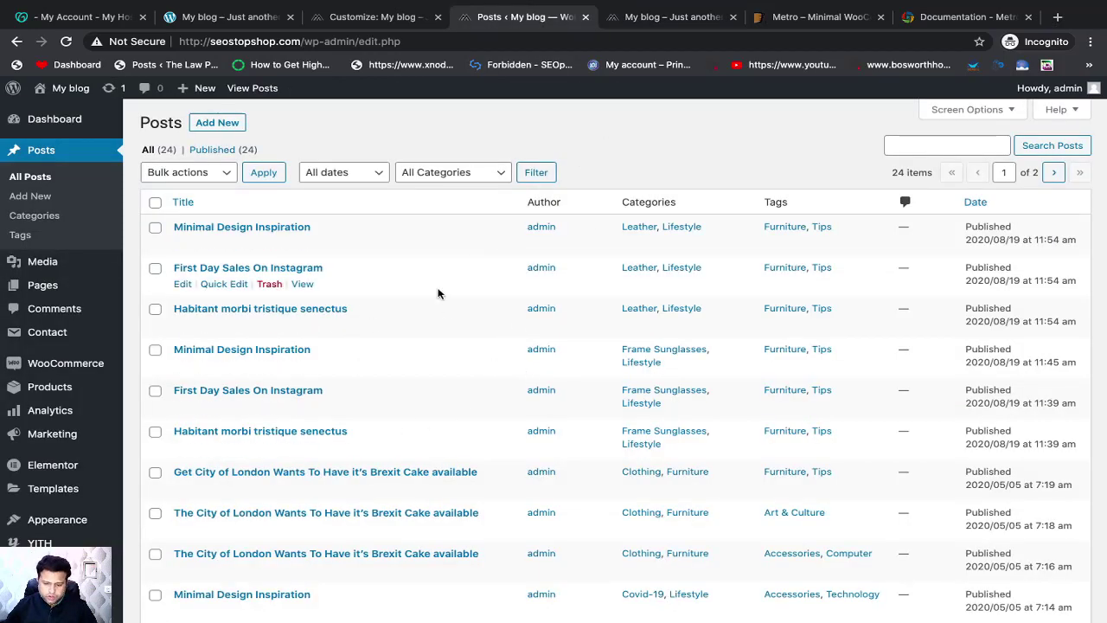
# Compare the demo posts in the Posts list with those in the live front page's Our Latest Blogs section
pyautogui.scroll(-1, 517, 290)
pyautogui.scroll(-4, 517, 291)
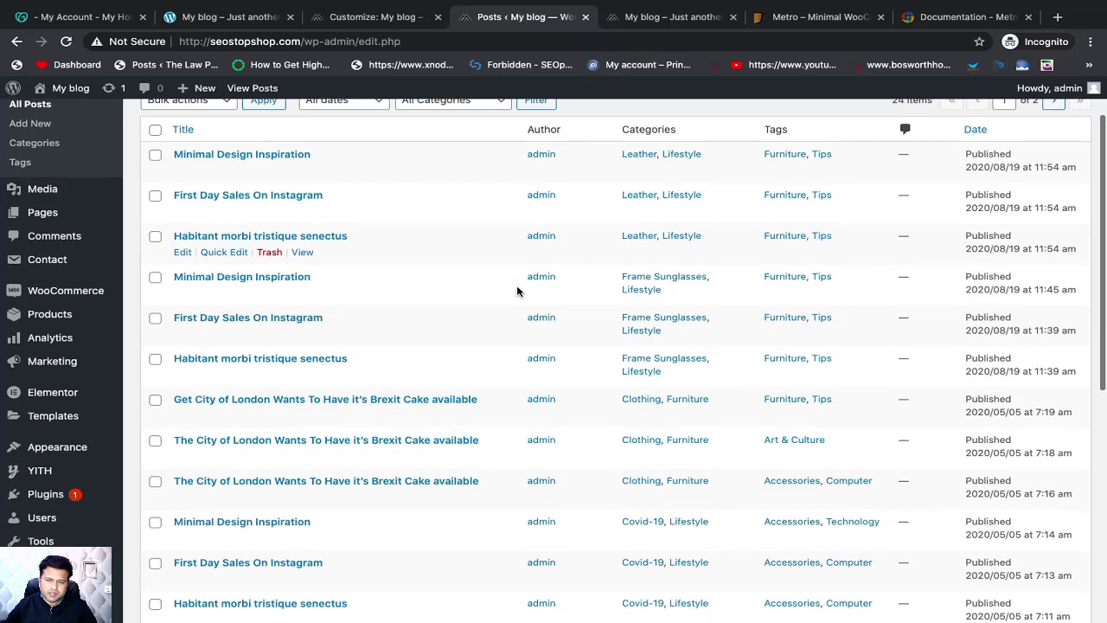
pyautogui.click(655, 15)
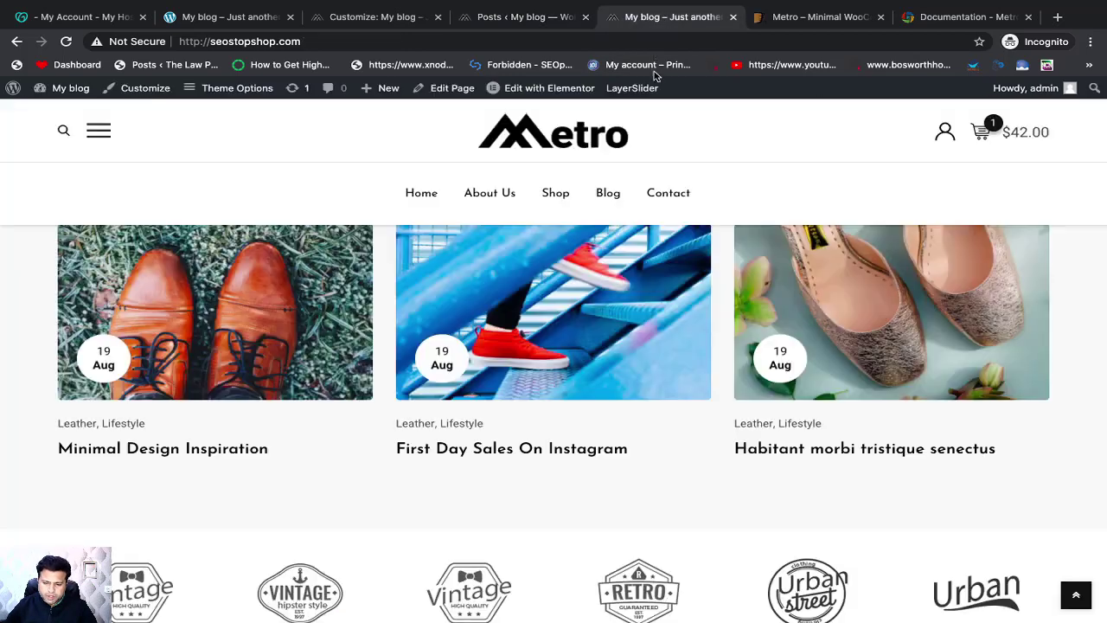
pyautogui.scroll(2, 902, 362)
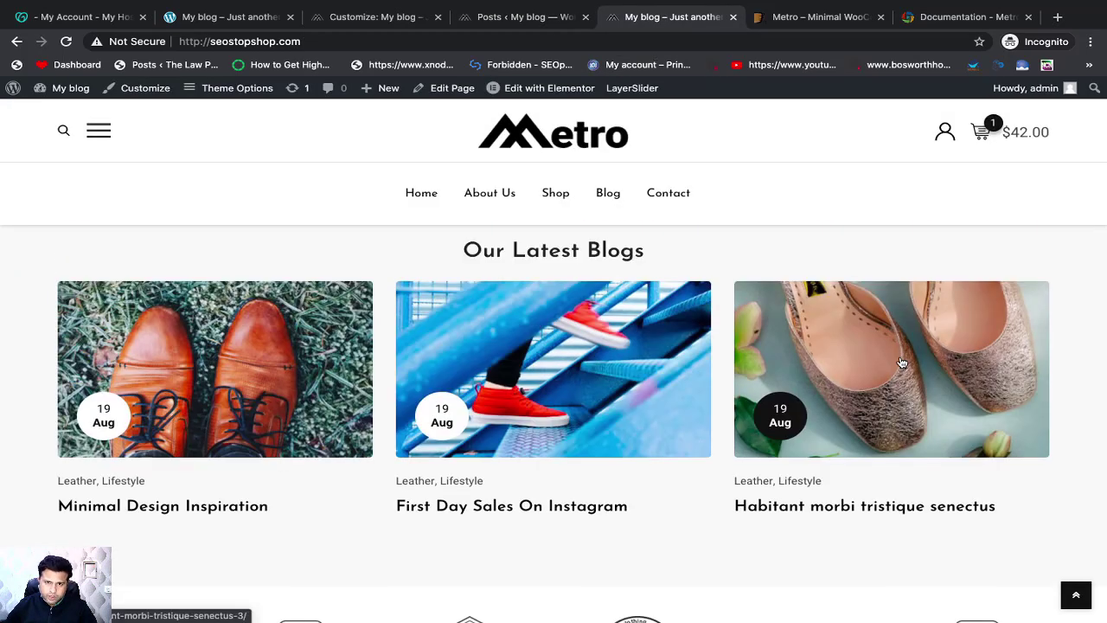
pyautogui.scroll(-1, 902, 362)
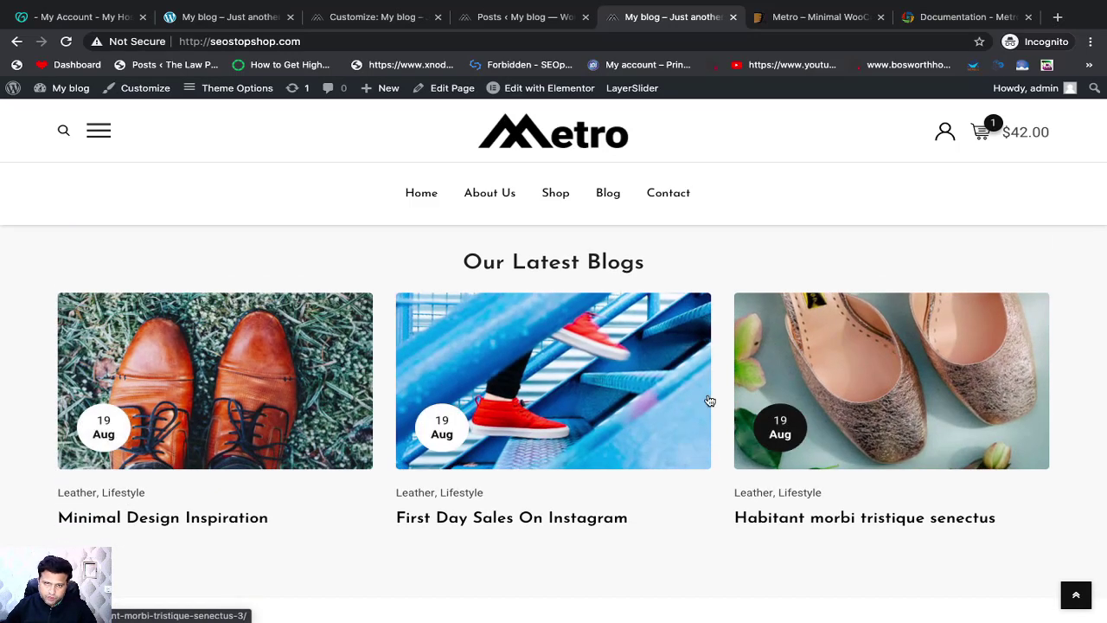
pyautogui.scroll(3, 708, 399)
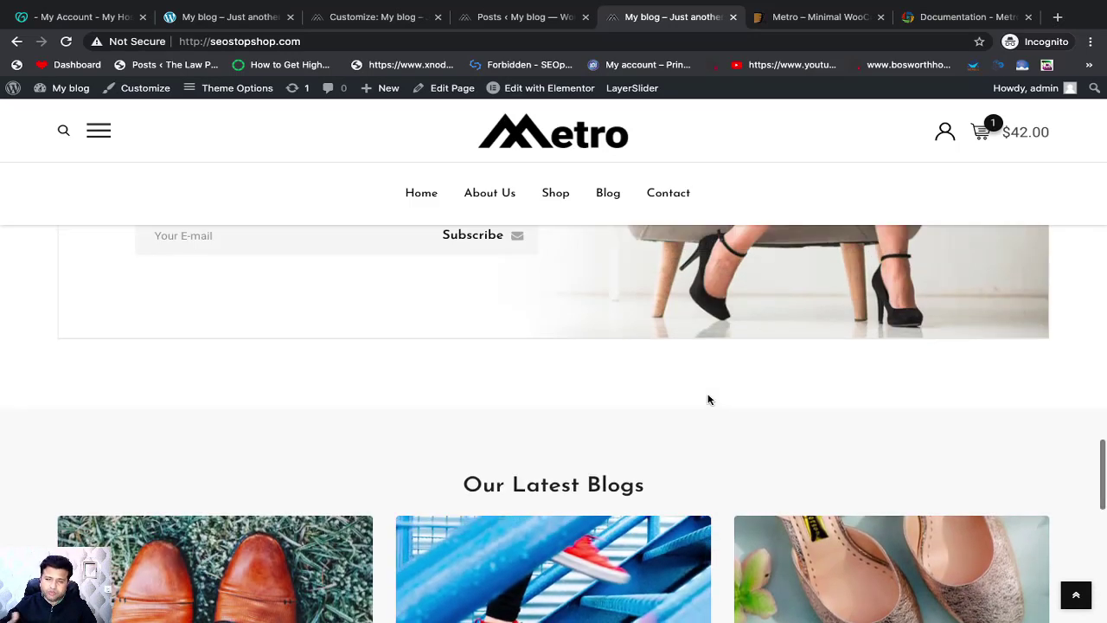
# Select every post on the first page of the Posts list and apply the Move to Trash bulk action
pyautogui.click(494, 18)
pyautogui.scroll(5, 182, 165)
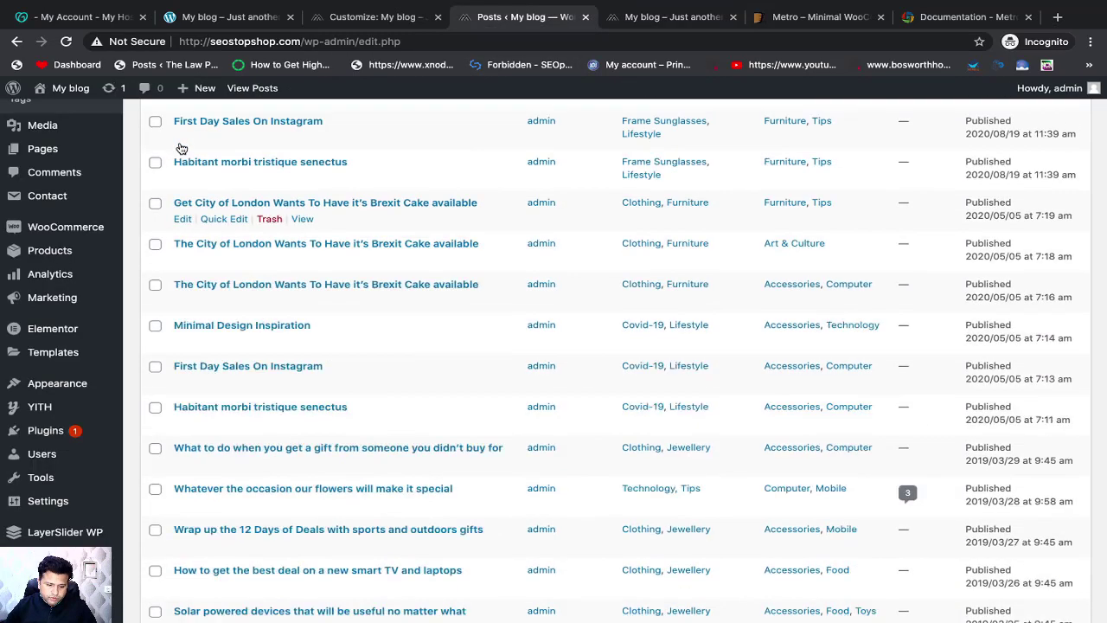
pyautogui.click(155, 159)
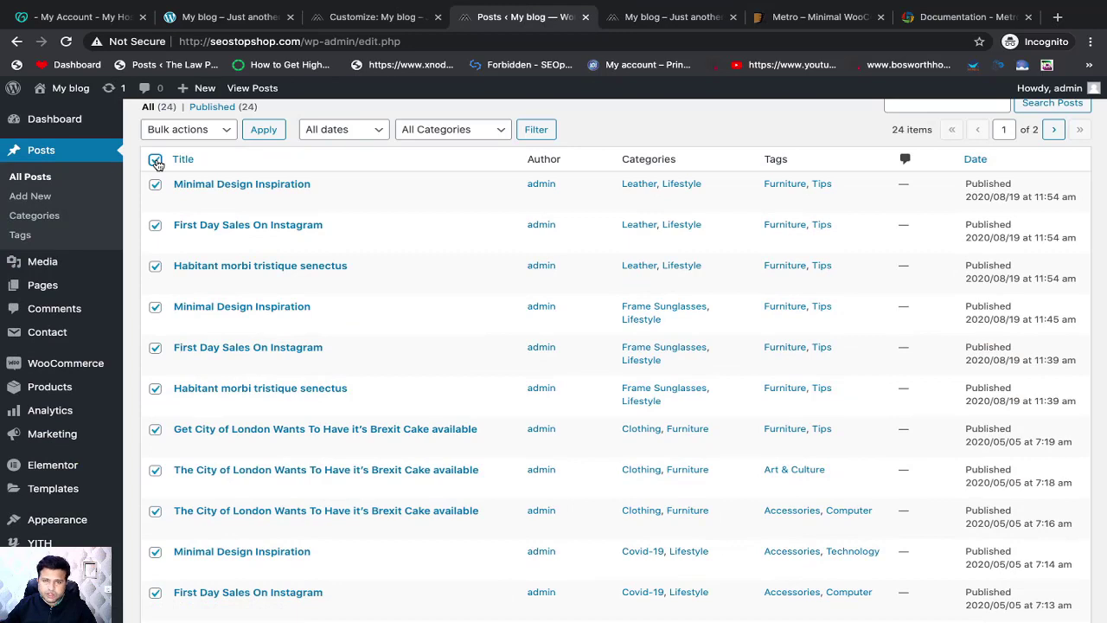
pyautogui.click(198, 136)
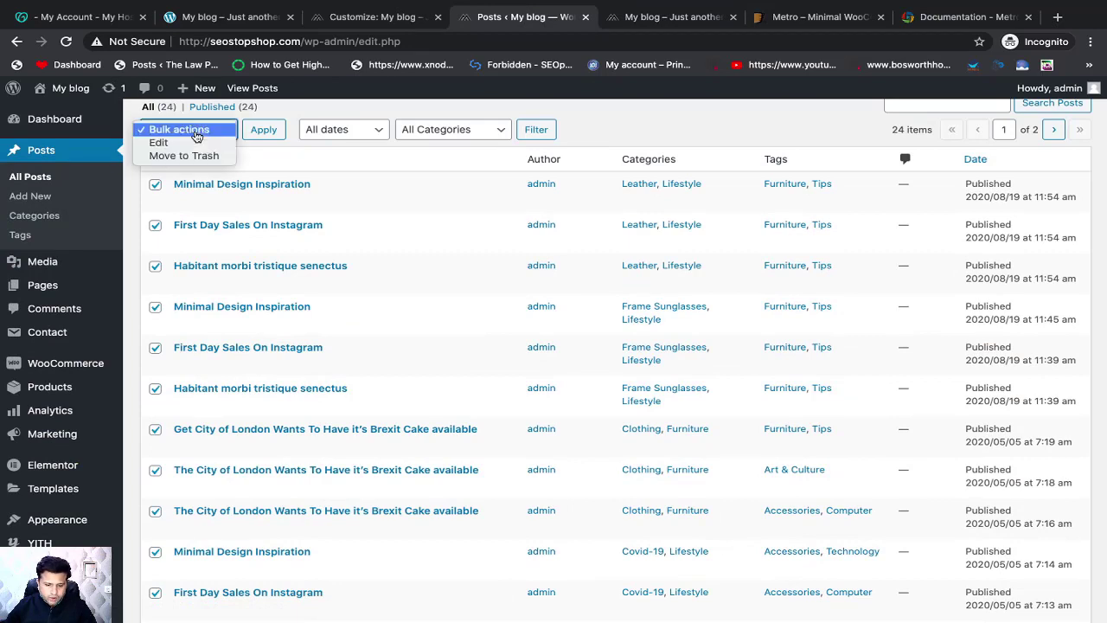
pyautogui.click(192, 154)
pyautogui.scroll(1, 276, 183)
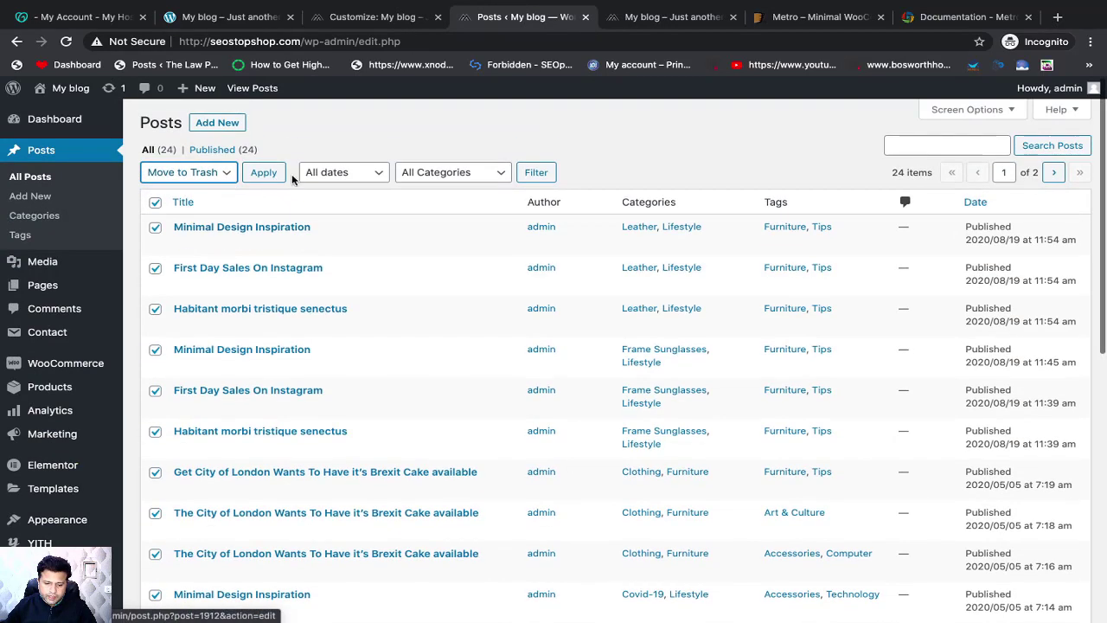
pyautogui.click(263, 173)
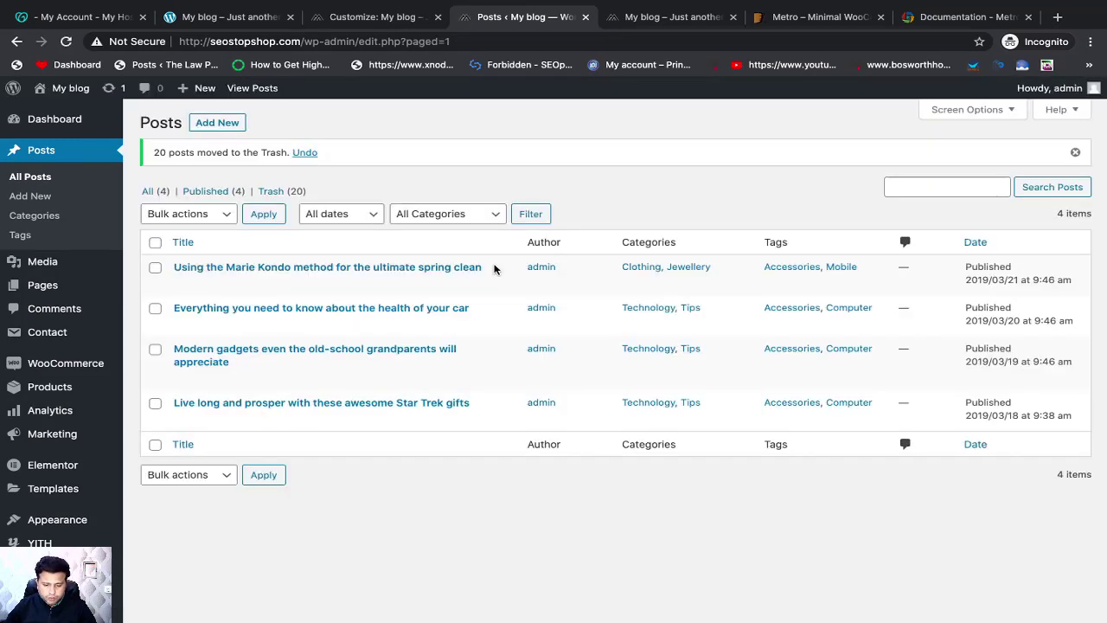
# Select all the remaining demo posts and apply the Move to Trash bulk action to them
pyautogui.click(155, 242)
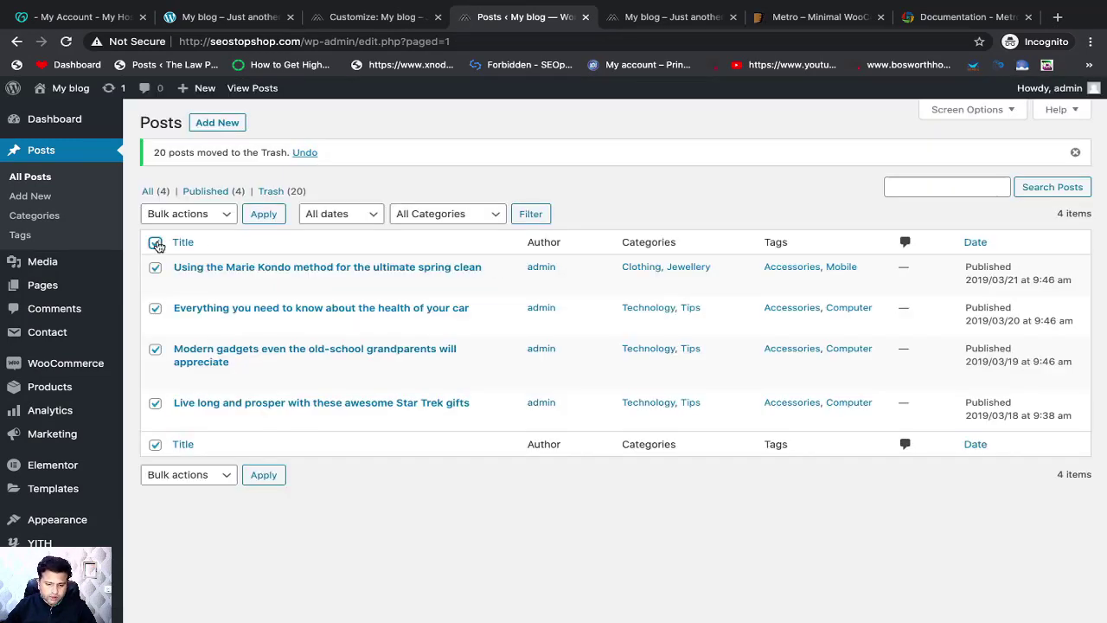
pyautogui.click(201, 216)
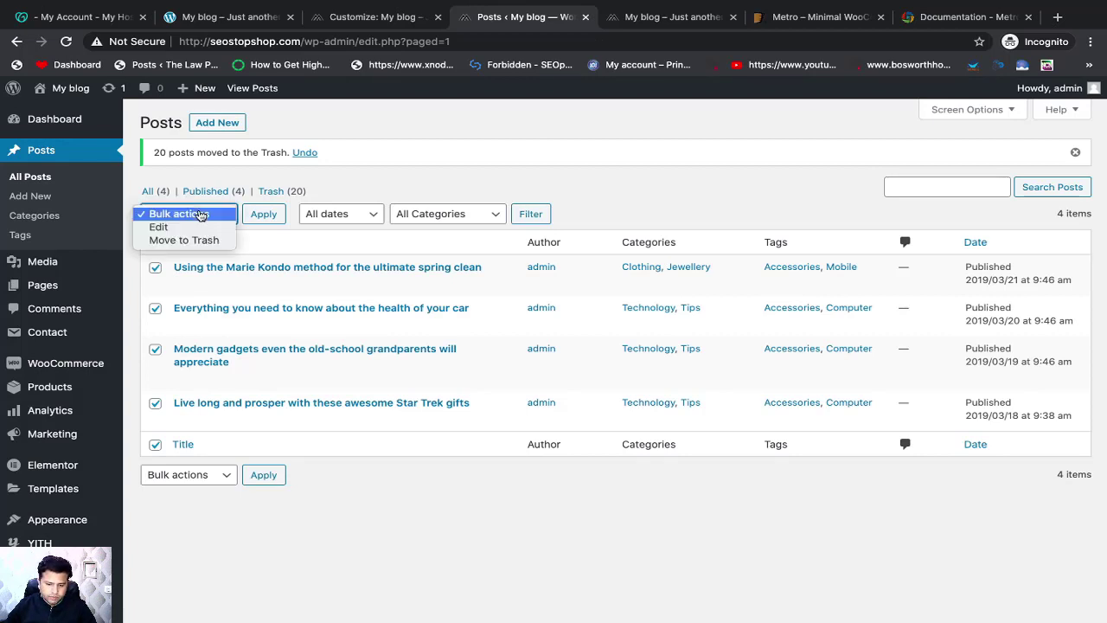
pyautogui.click(180, 240)
pyautogui.click(264, 214)
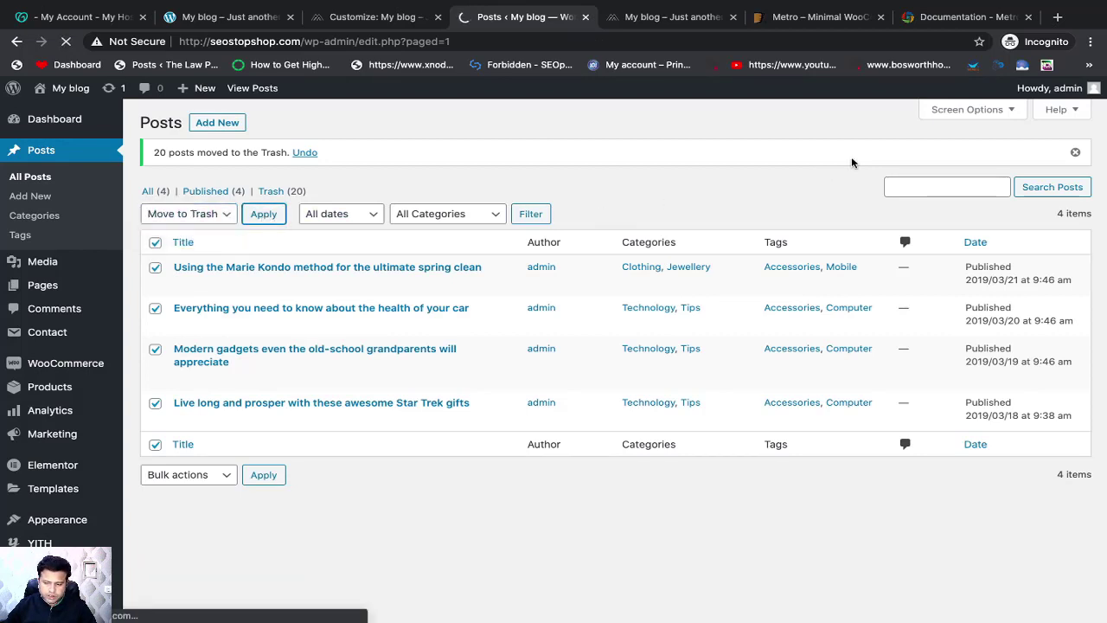
pyautogui.click(959, 112)
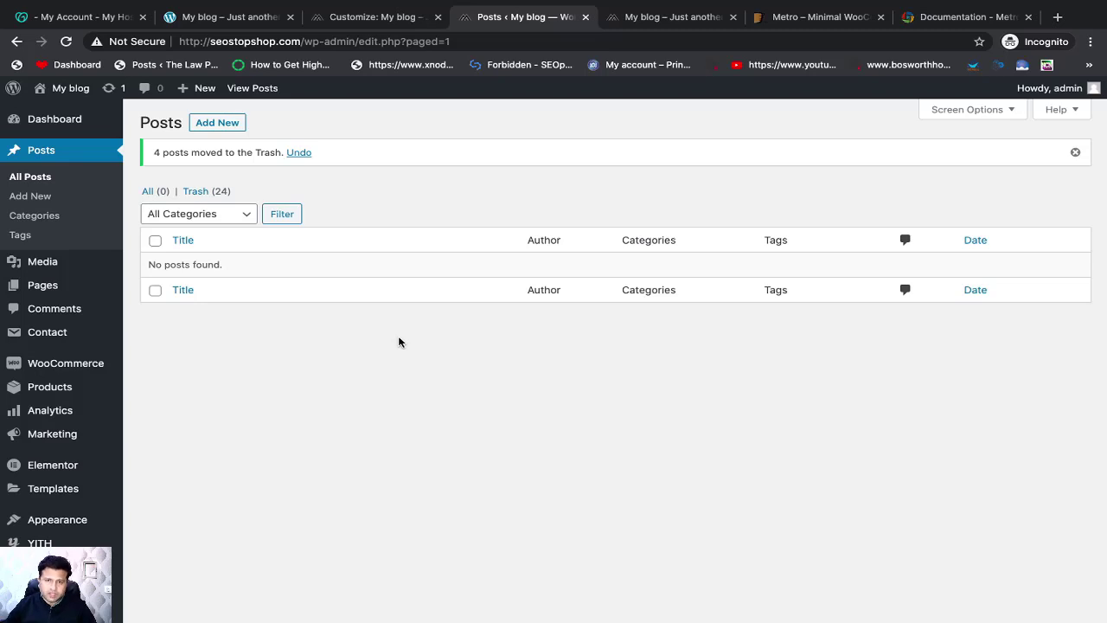
# Reload the live site's front page and check what its blog section shows without the demo posts
pyautogui.click(649, 22)
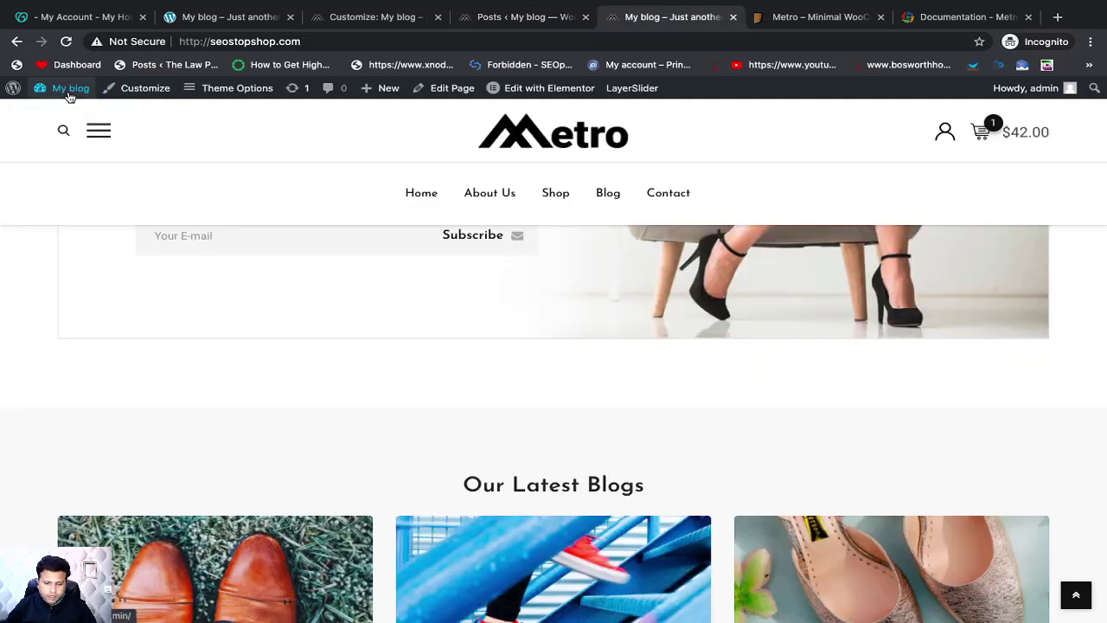
pyautogui.click(69, 90)
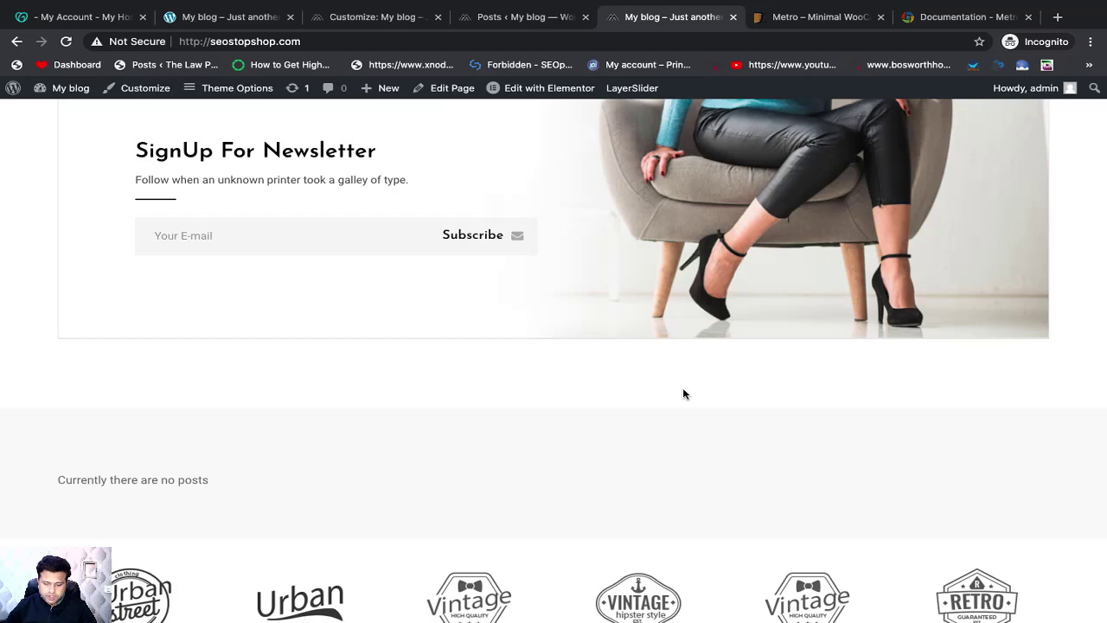
pyautogui.scroll(-5, 683, 393)
pyautogui.scroll(5, 683, 394)
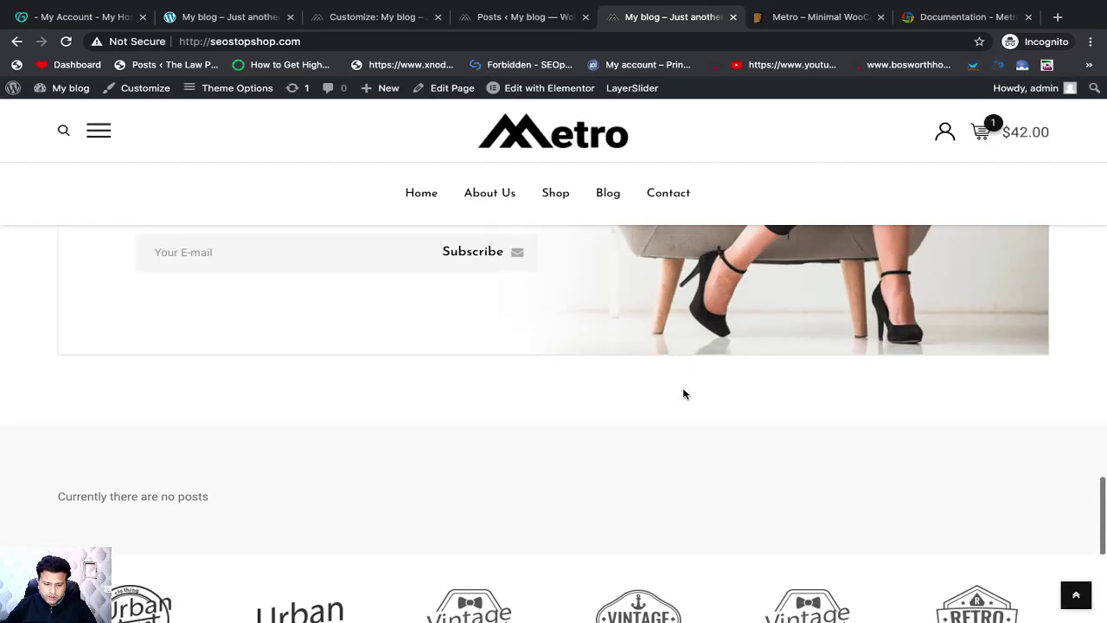
pyautogui.scroll(-1, 684, 393)
pyautogui.moveTo(57, 448); pyautogui.dragTo(221, 453)
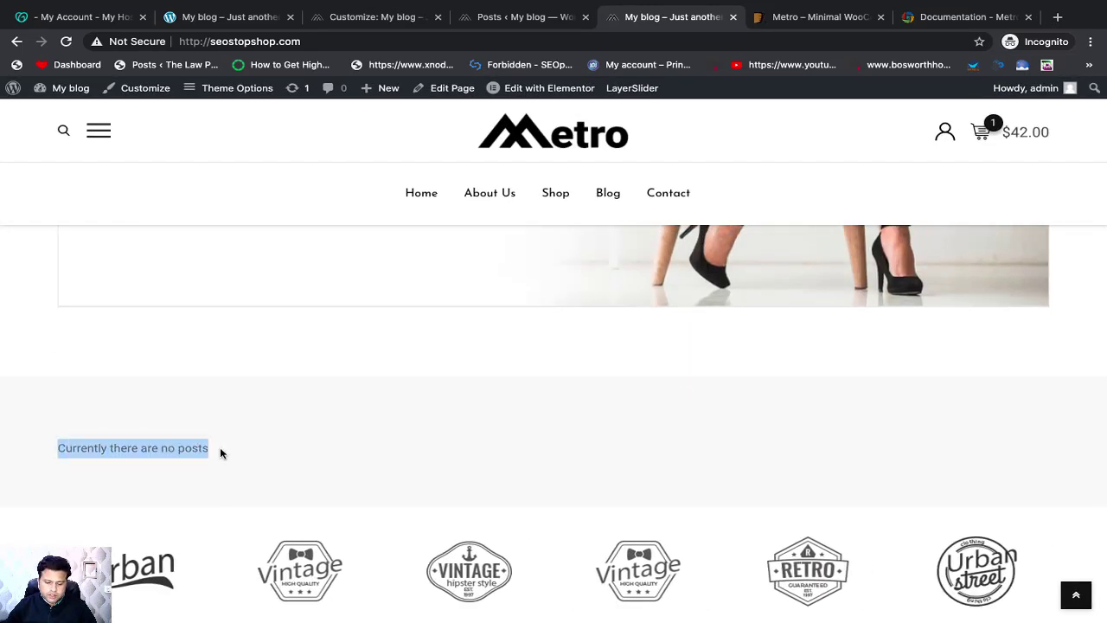
# Return to the Posts list, start a new post and dismiss the block editor's welcome guide
pyautogui.click(510, 14)
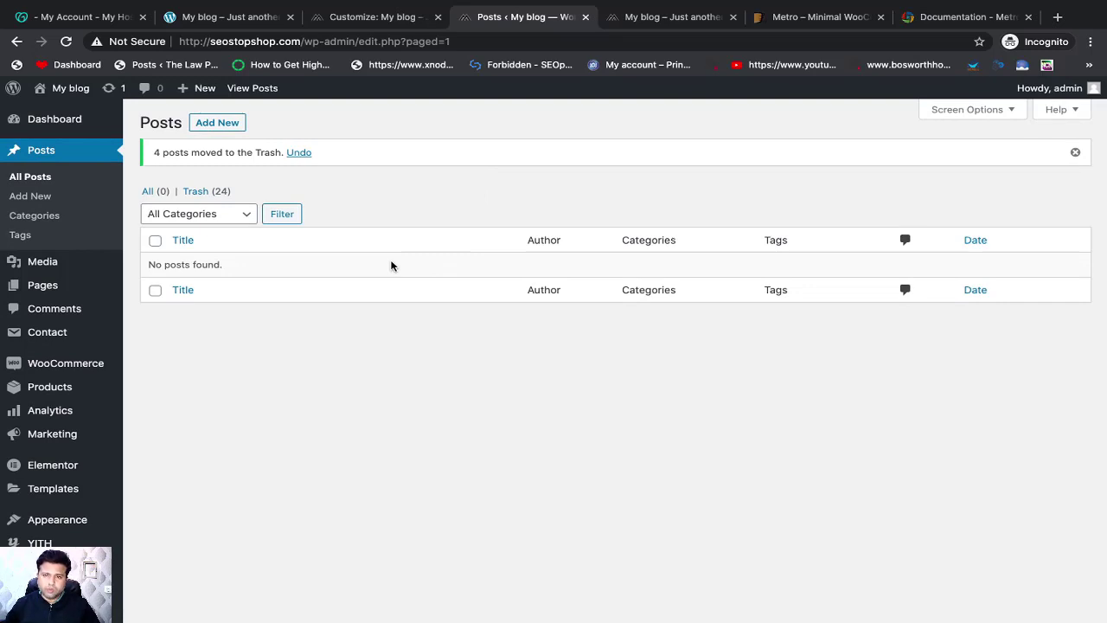
pyautogui.click(221, 127)
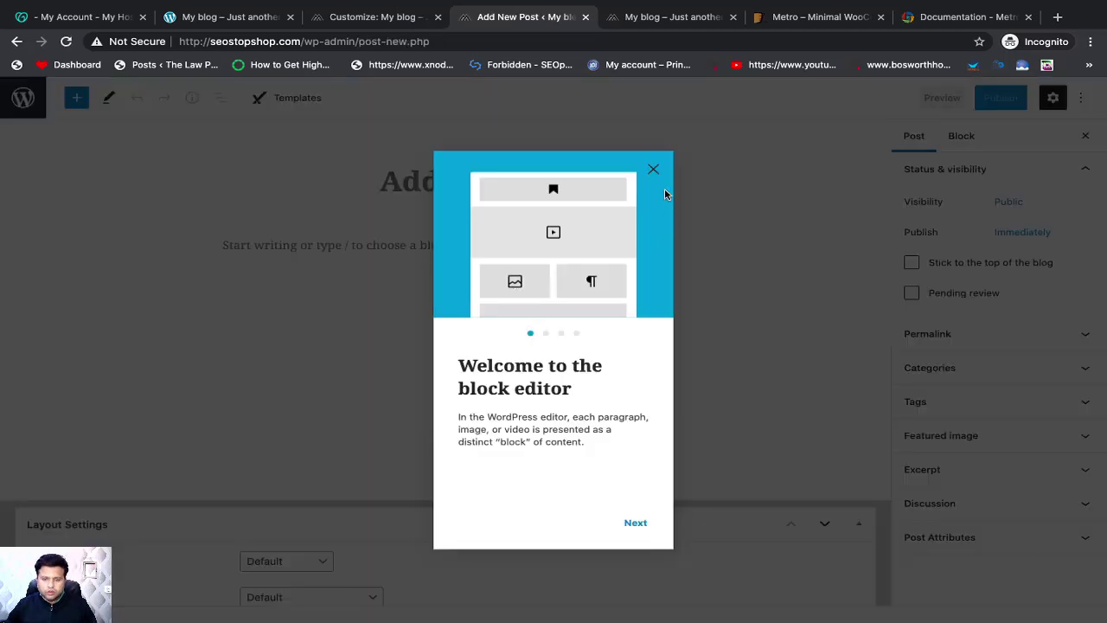
pyautogui.click(654, 169)
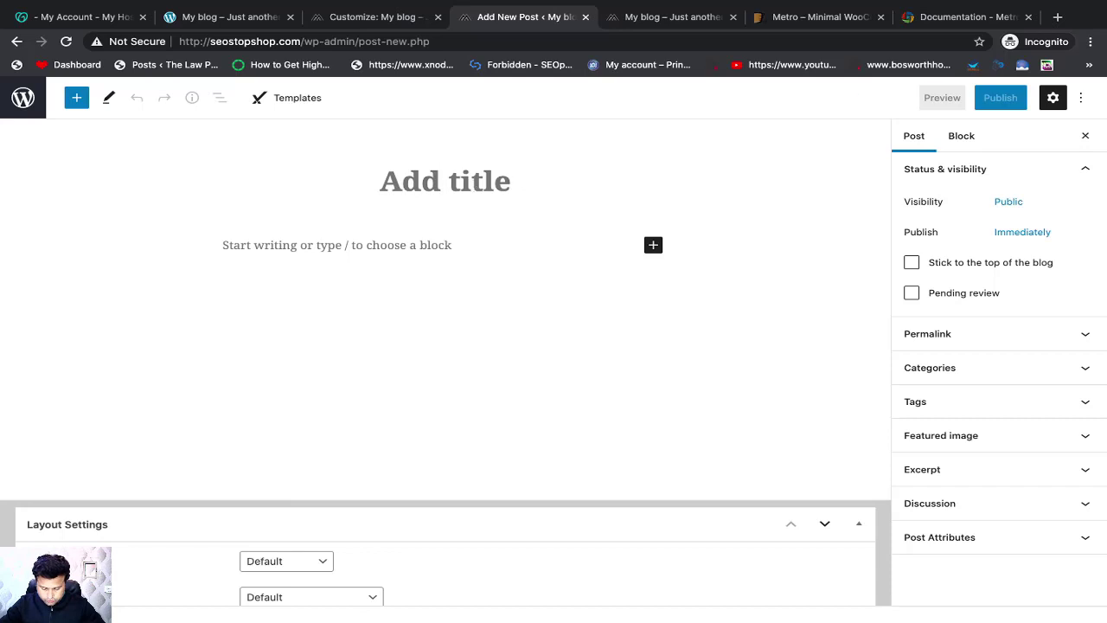
# Enter "Top 10 Rings to Buy in 2020" as the title of the new post
pyautogui.write('Top 0')
pyautogui.press('BackSpace')
pyautogui.write('1')
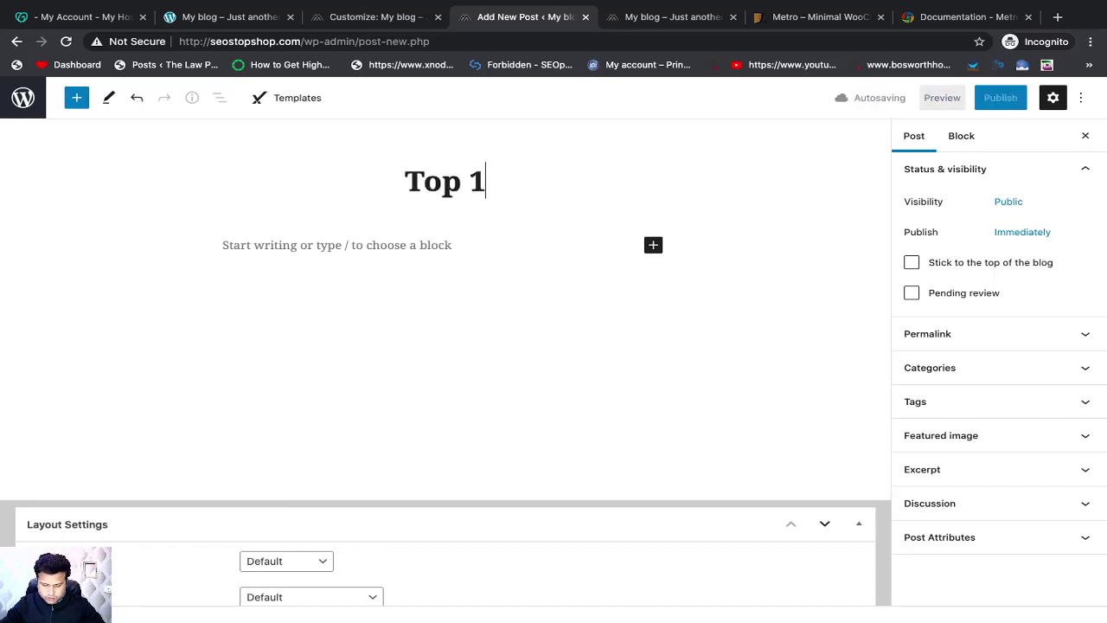
pyautogui.write('0 Rin')
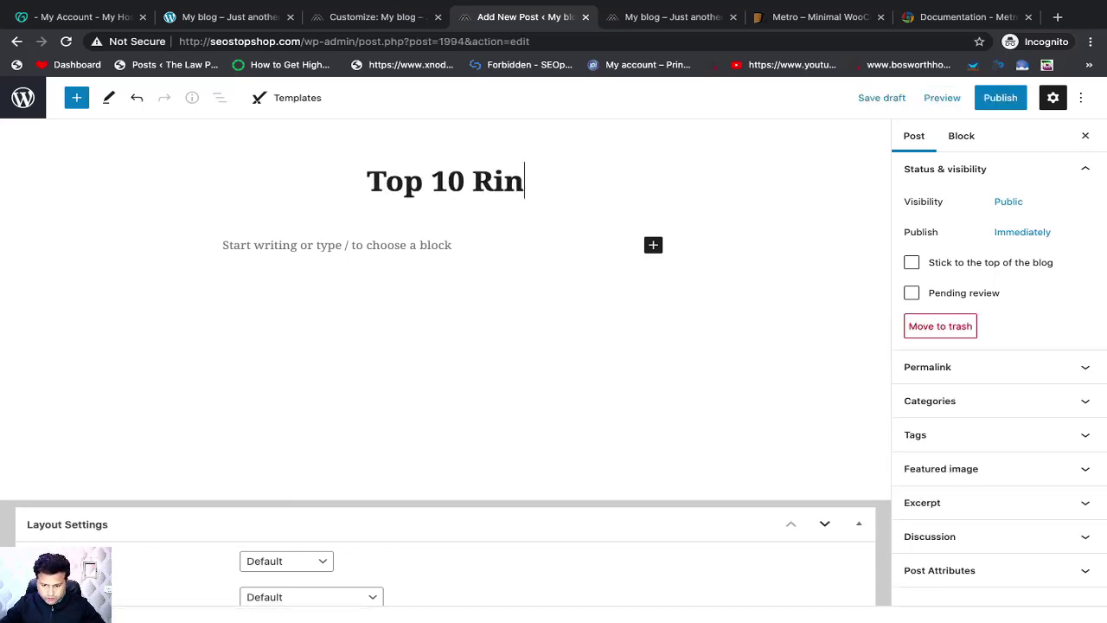
pyautogui.write('gs to ')
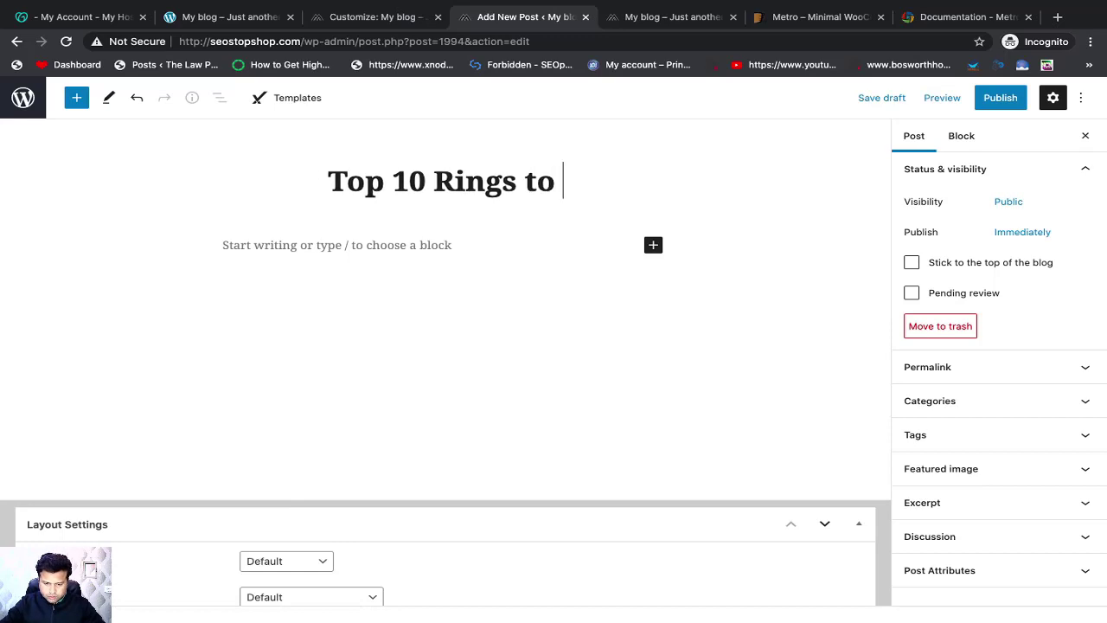
pyautogui.write('Buy in ')
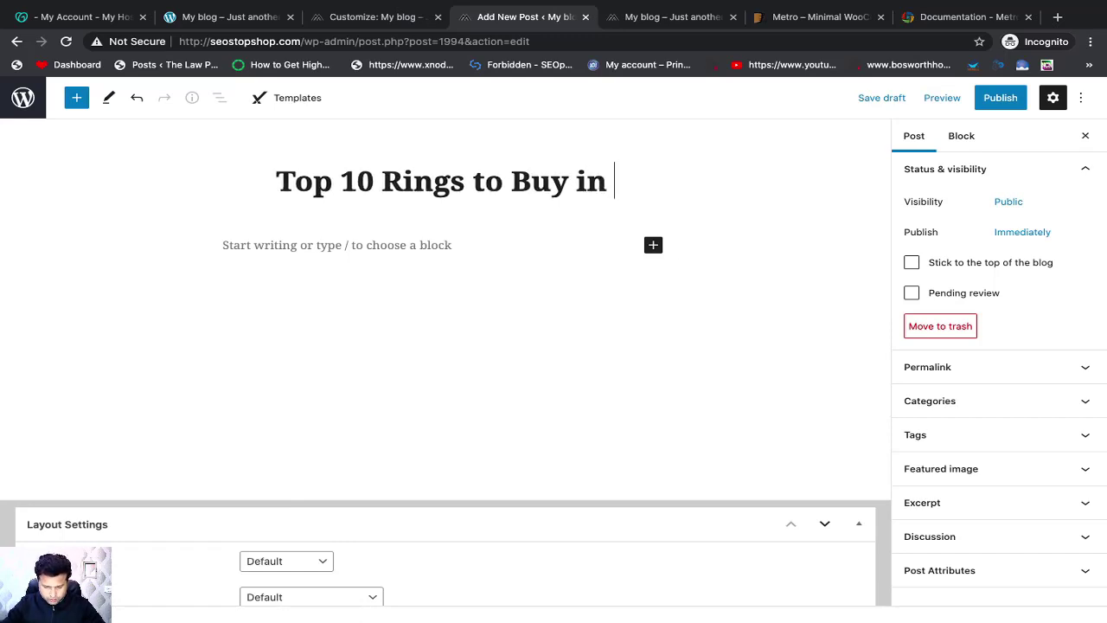
pyautogui.write('2020')
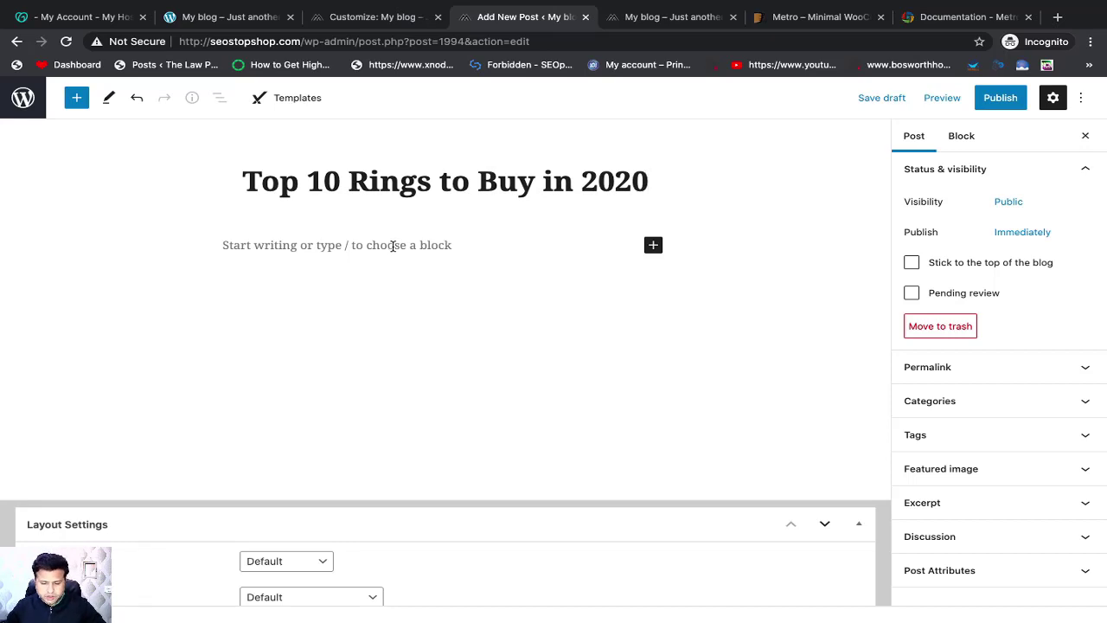
pyautogui.click(395, 246)
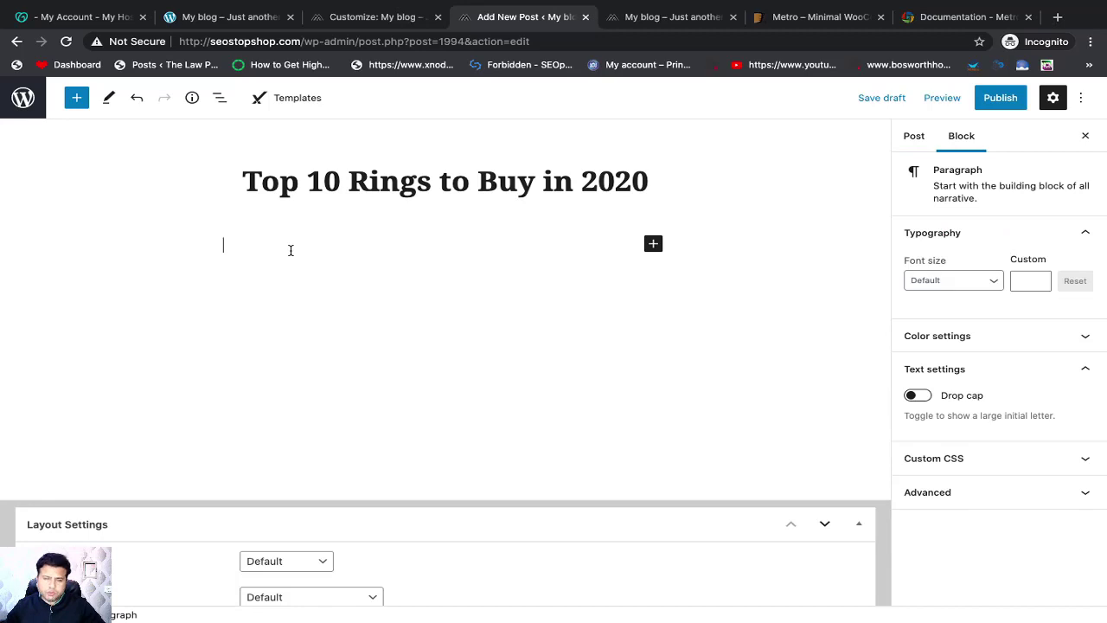
pyautogui.tripleClick(314, 184)
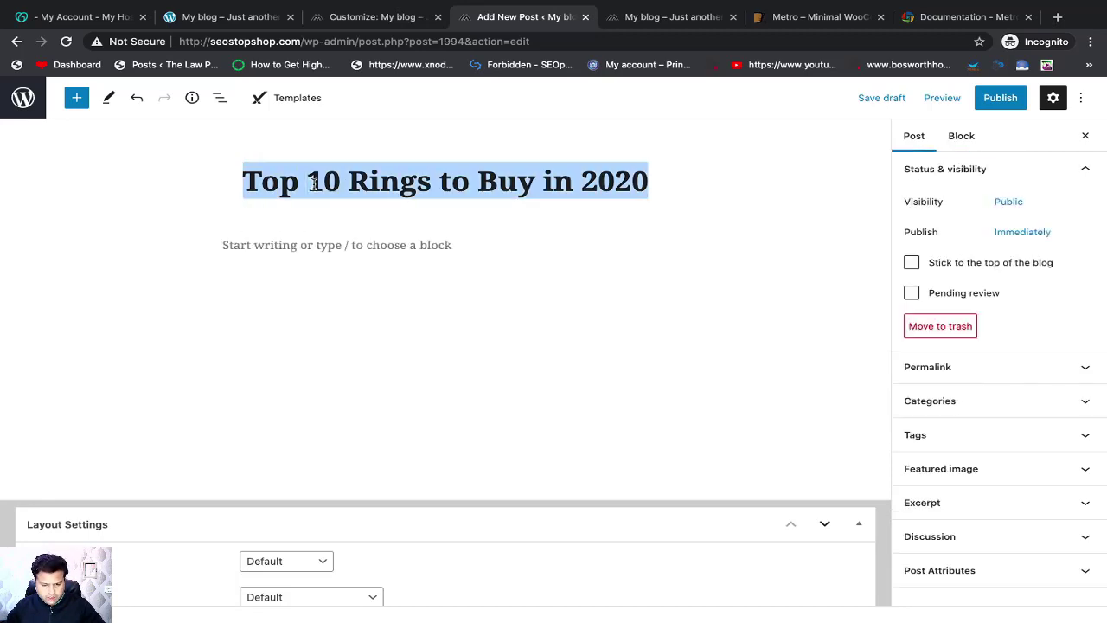
pyautogui.rightClick(293, 244)
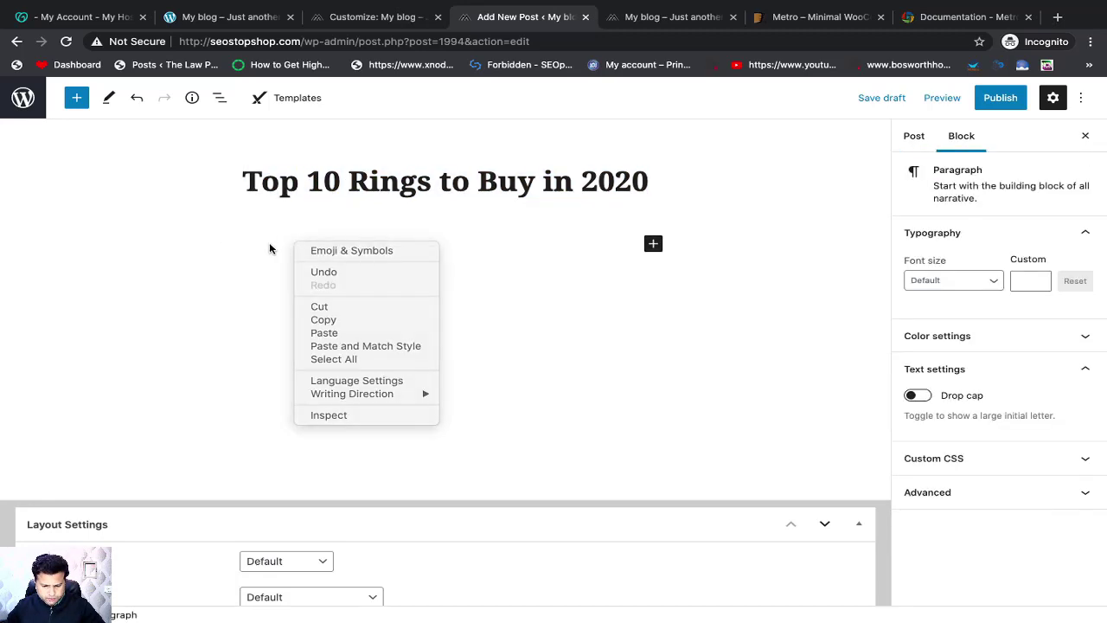
# Write the post's opening paragraph: "Top 10 rings to buy in 2020. If you love to wear rings, you are going to love this post."
pyautogui.click(271, 248)
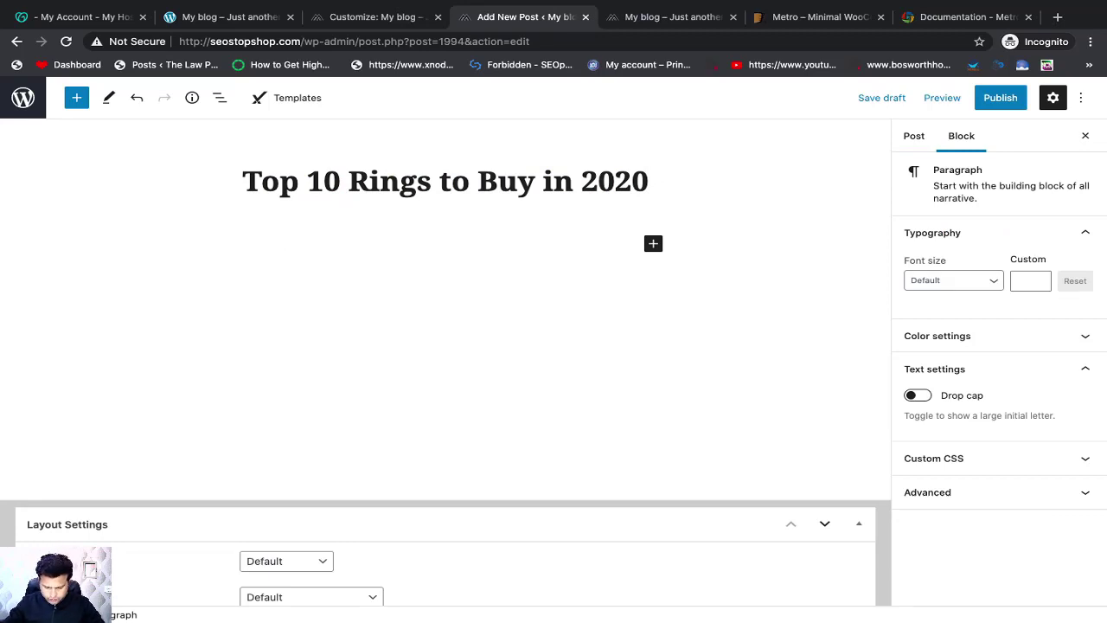
pyautogui.write('Top 10 ri')
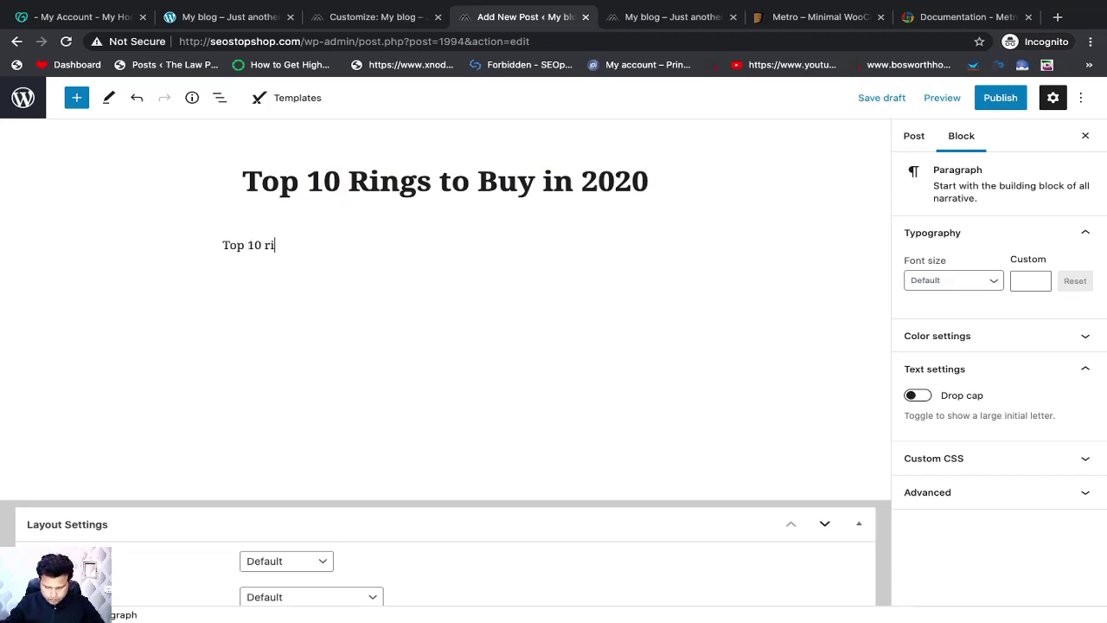
pyautogui.write('ngs to buy')
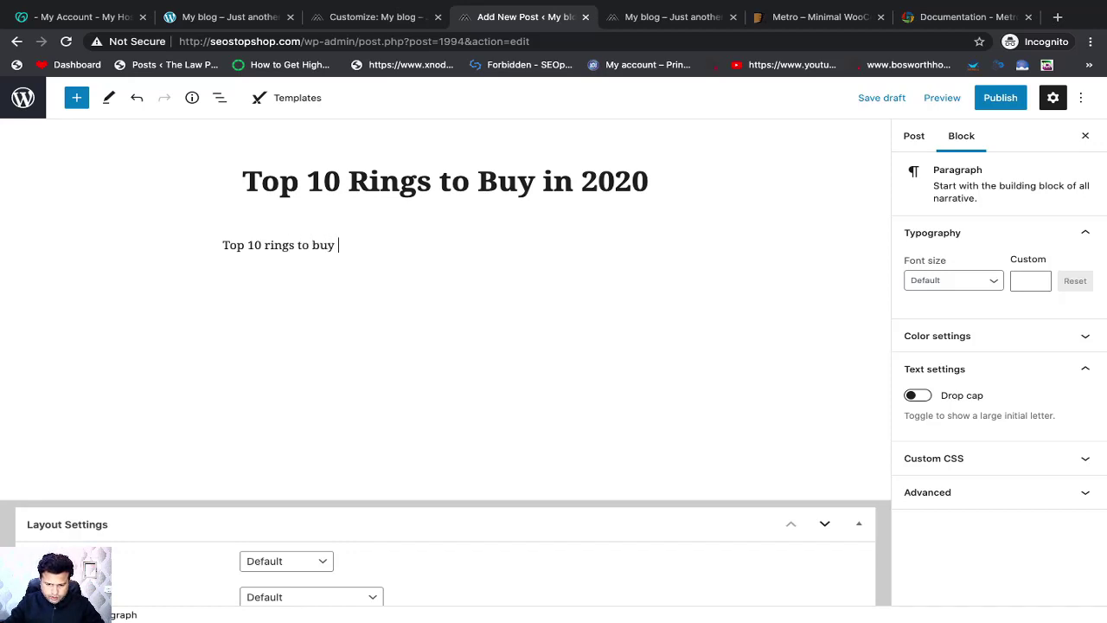
pyautogui.write(' in 202')
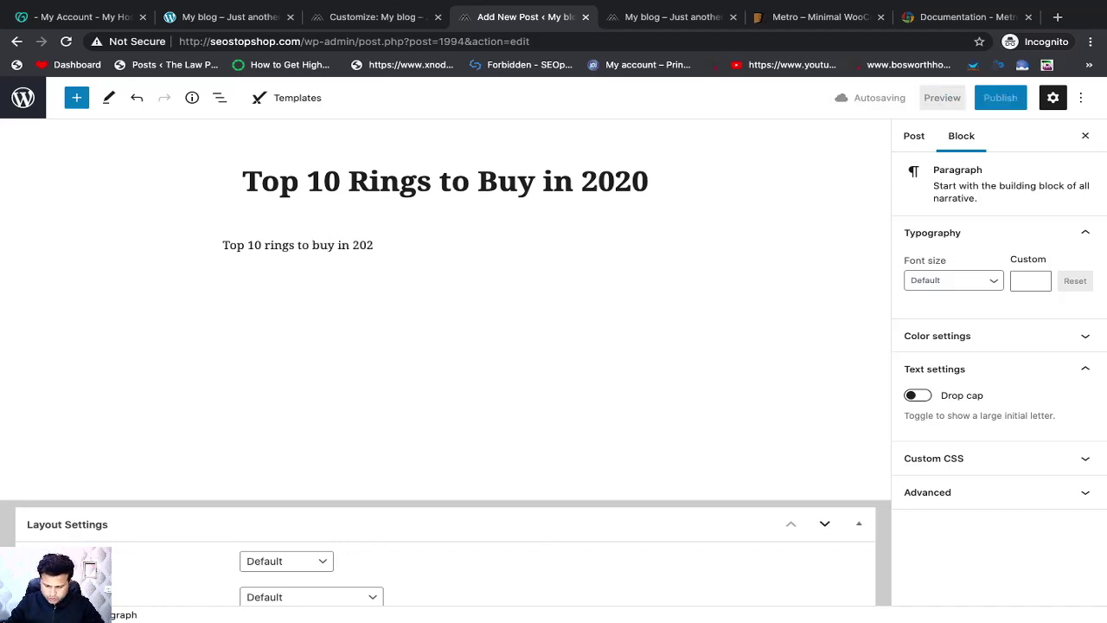
pyautogui.write('0. If you a')
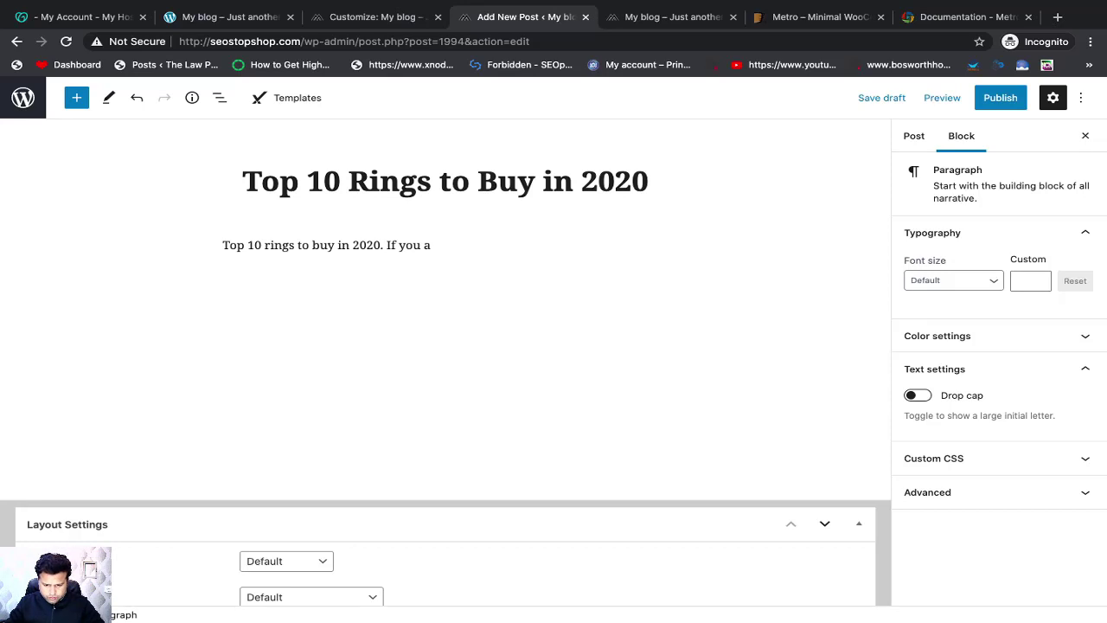
pyautogui.write('ove to we')
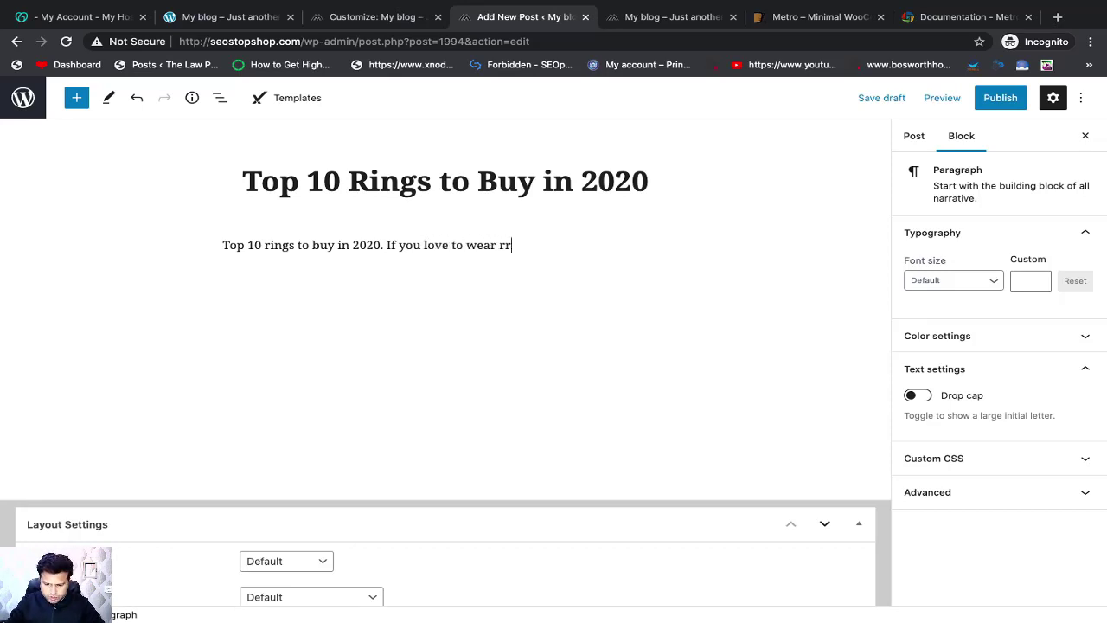
pyautogui.write('ar rings, you c')
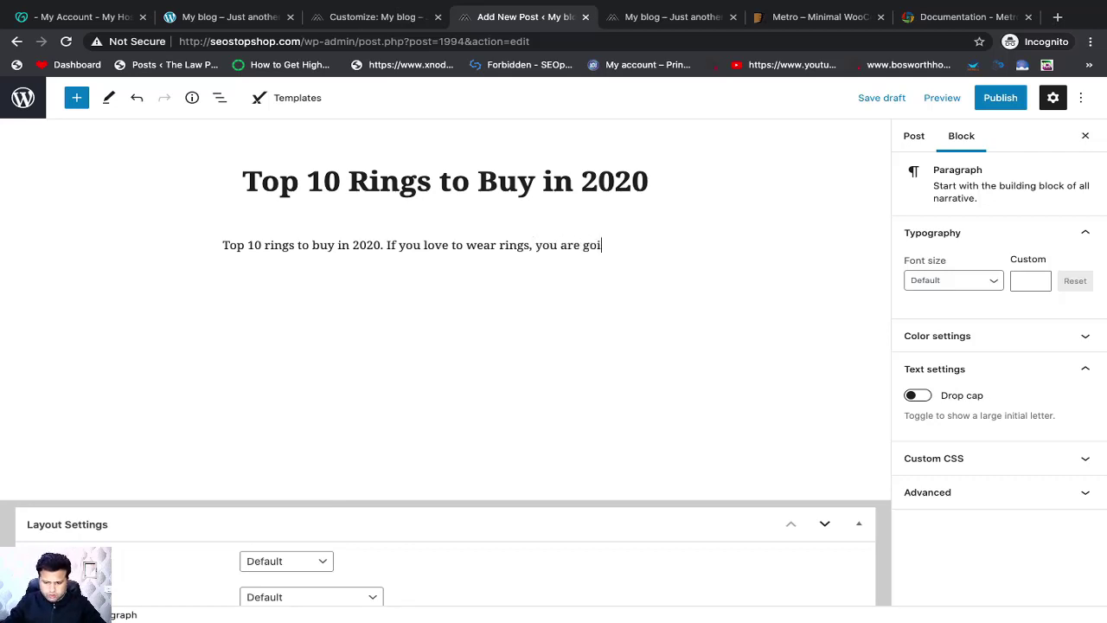
pyautogui.write('his post.')
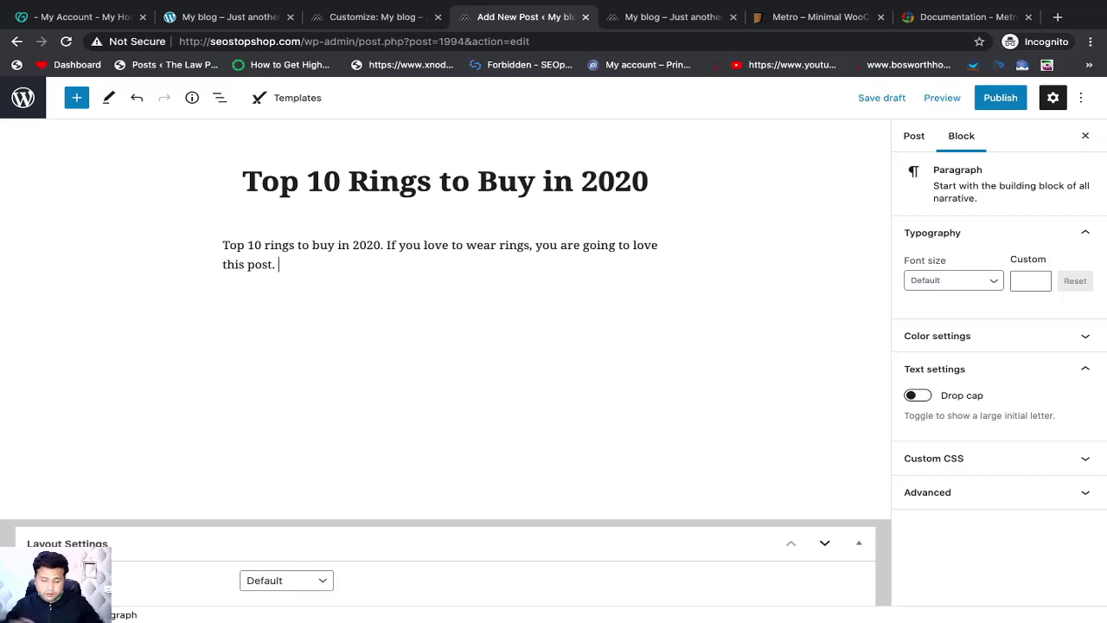
# Insert an Image block below the opening paragraph, then open its file upload and close it without choosing a file
pyautogui.scroll(-1, 746, 405)
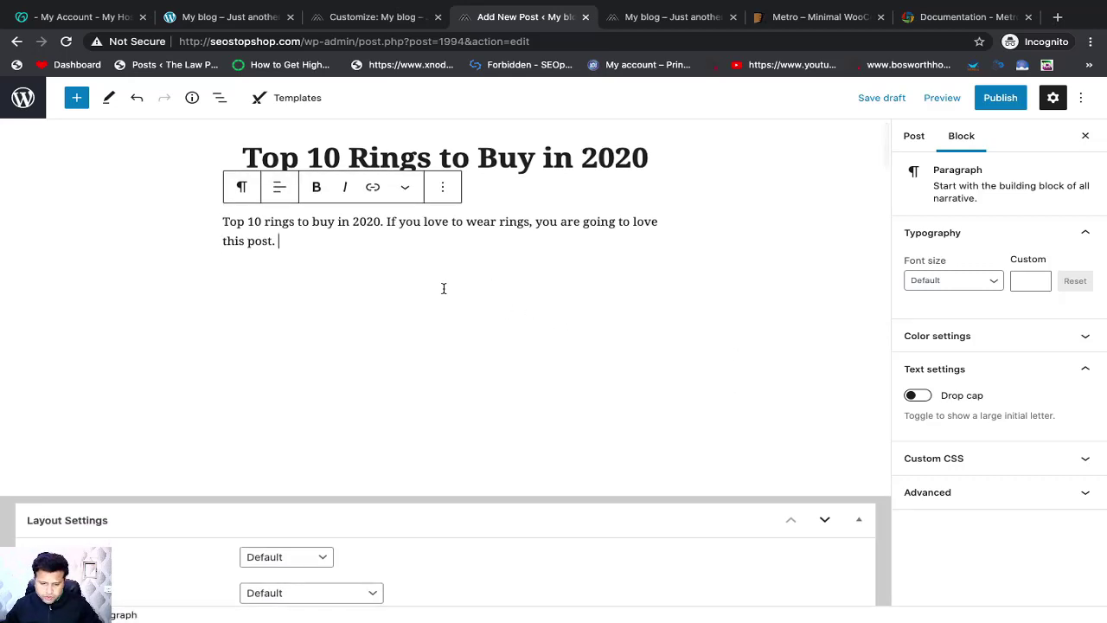
pyautogui.press('Return')
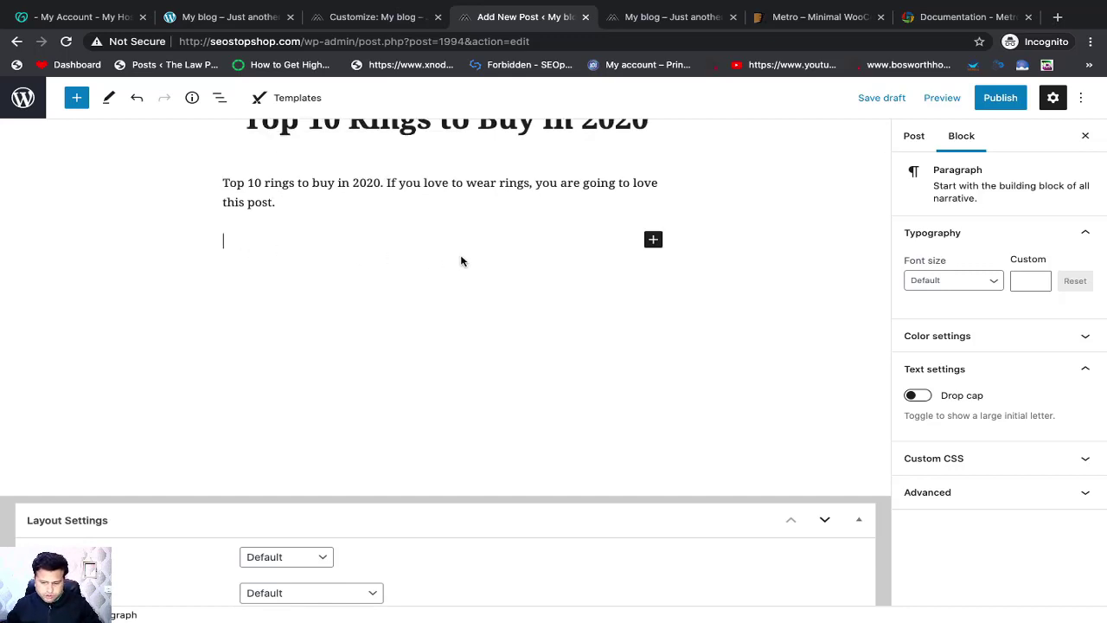
pyautogui.click(654, 241)
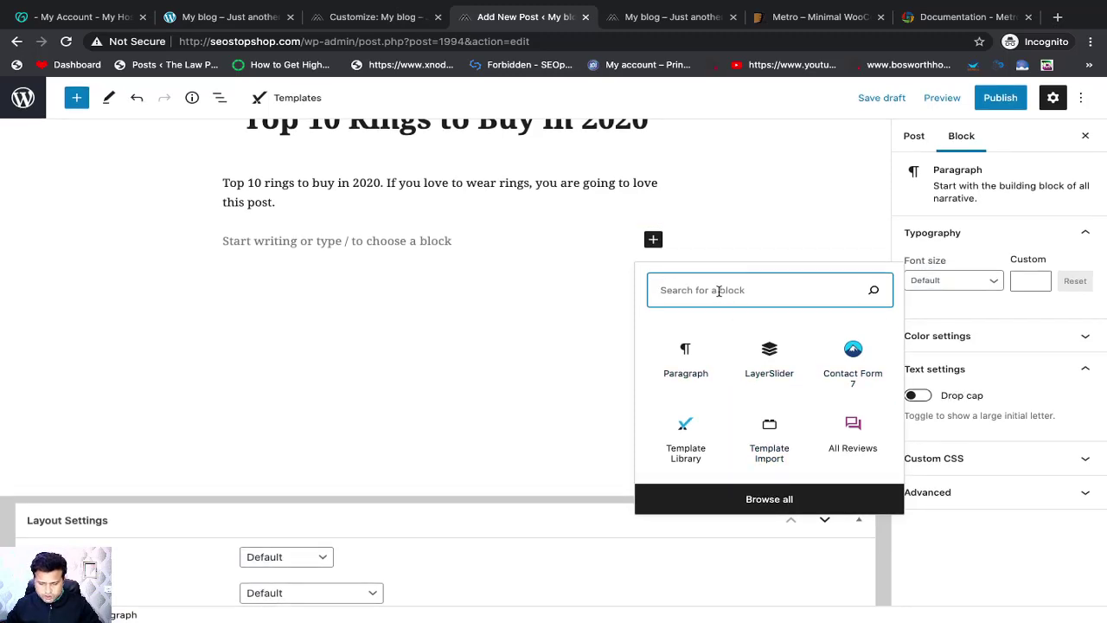
pyautogui.click(769, 499)
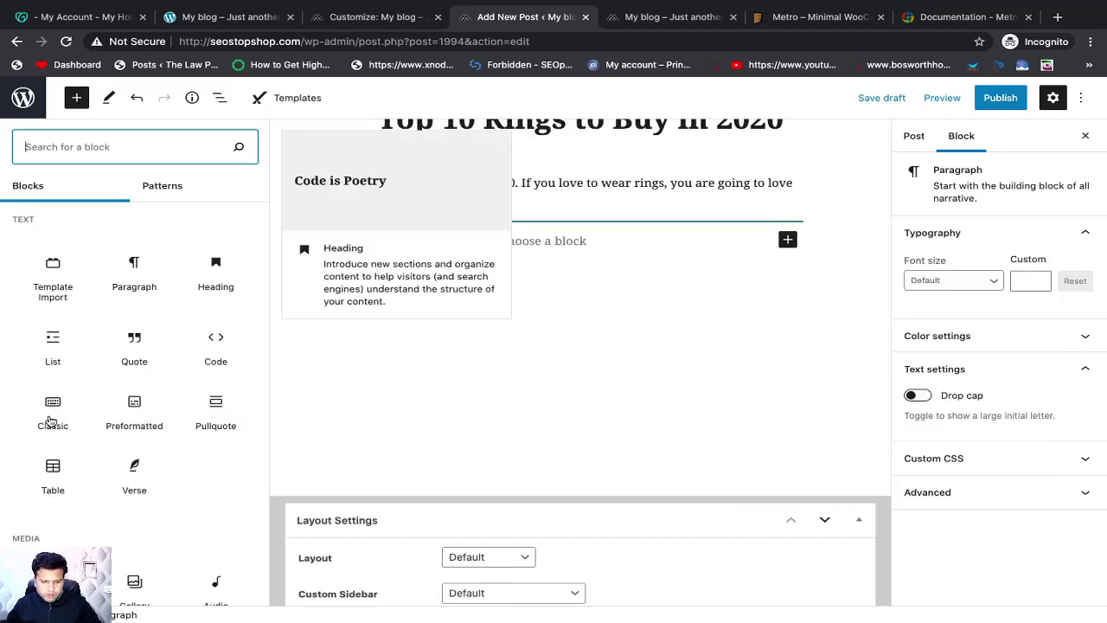
pyautogui.scroll(-4, 50, 421)
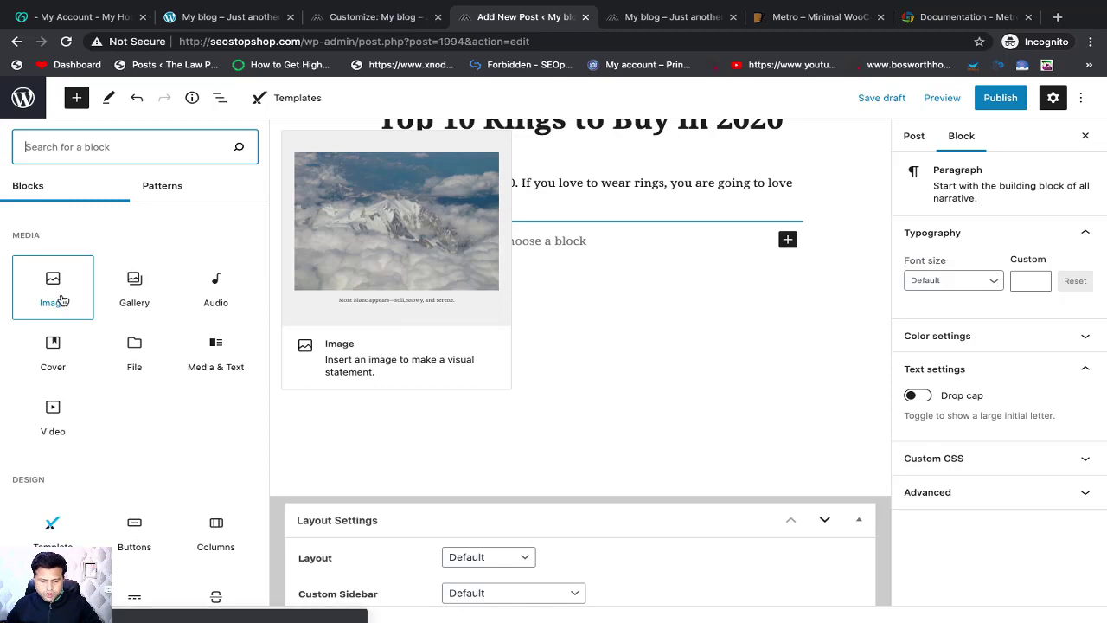
pyautogui.click(63, 300)
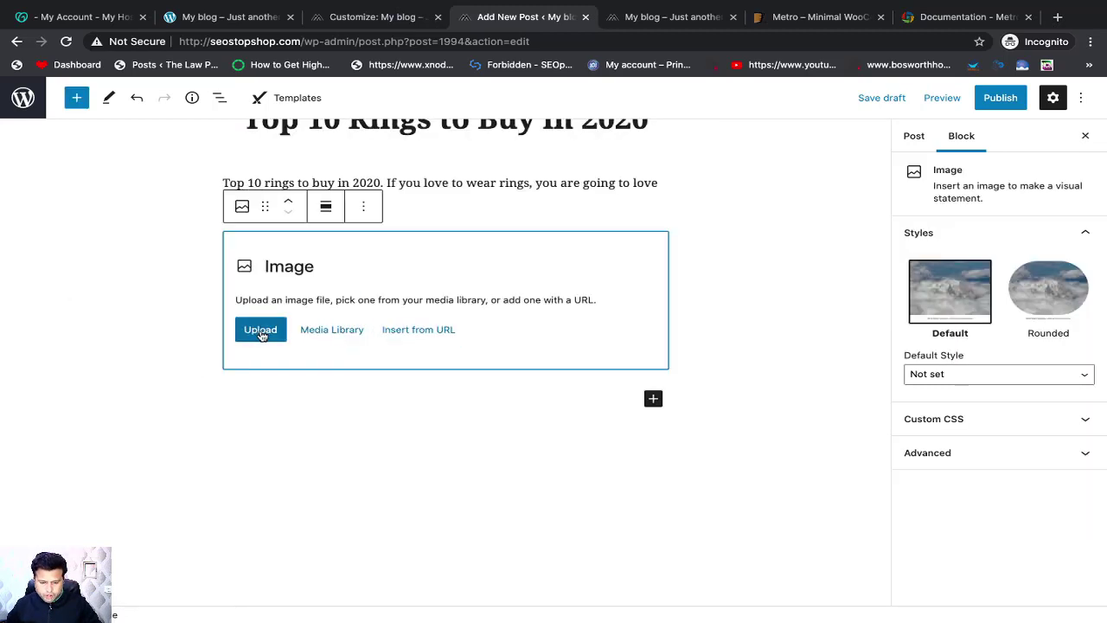
pyautogui.click(261, 334)
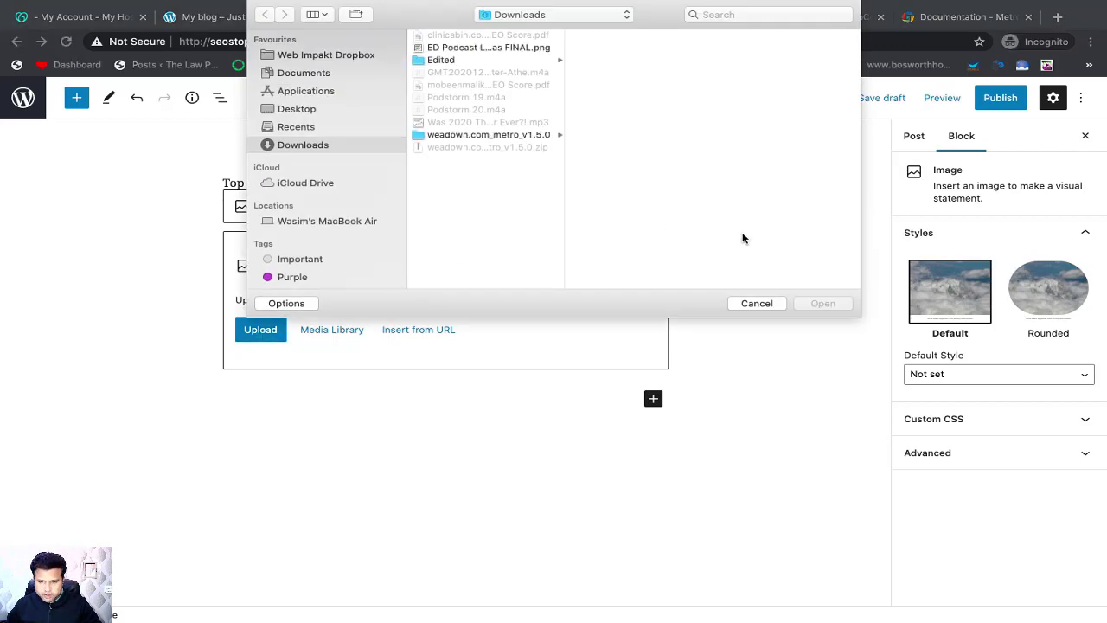
pyautogui.click(749, 305)
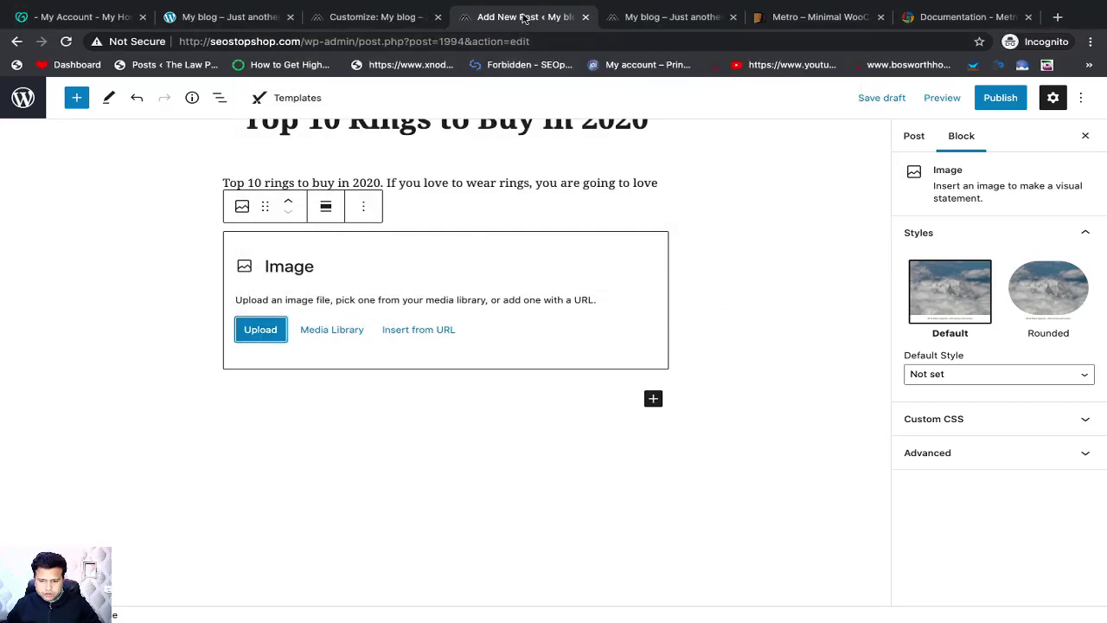
# Open Google in a new browser tab and search for "royalty free images"
pyautogui.rightClick(523, 15)
pyautogui.click(536, 24)
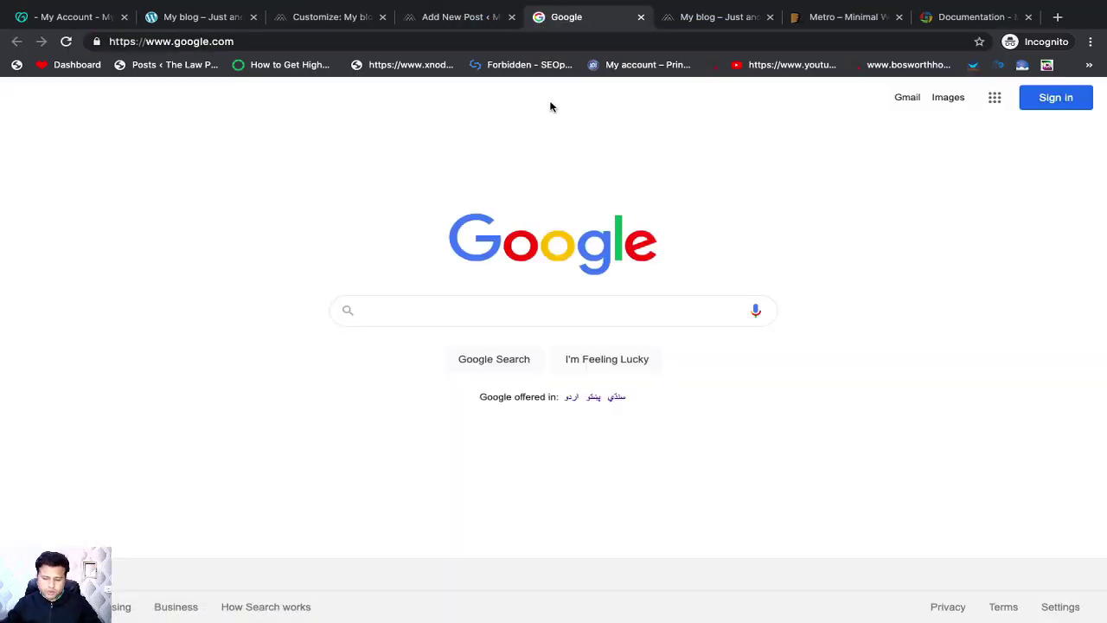
pyautogui.click(410, 314)
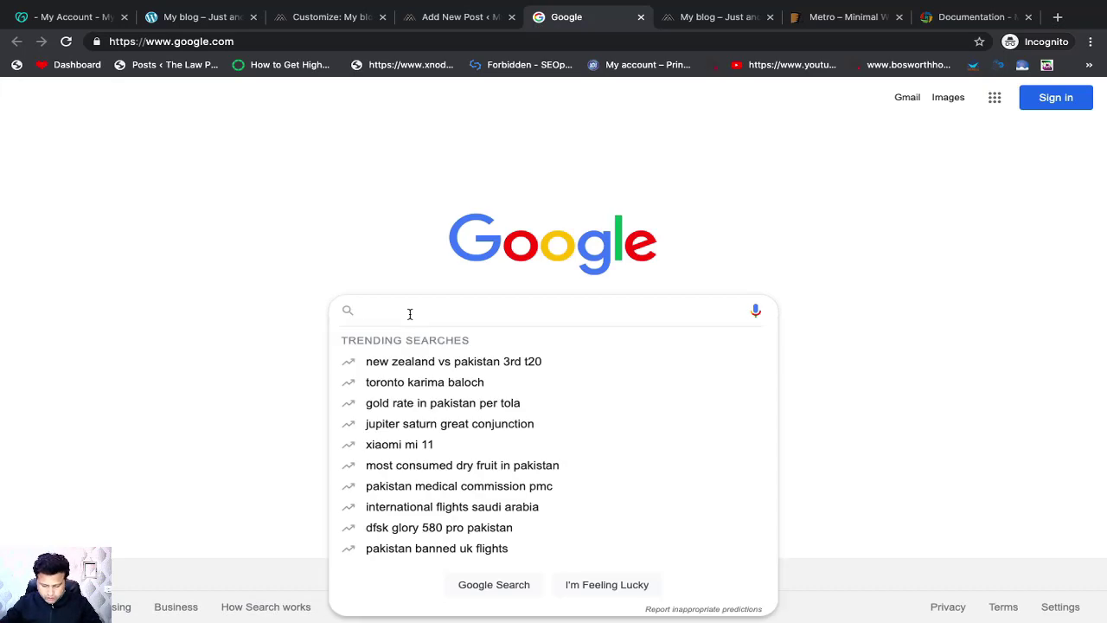
pyautogui.write('gt')
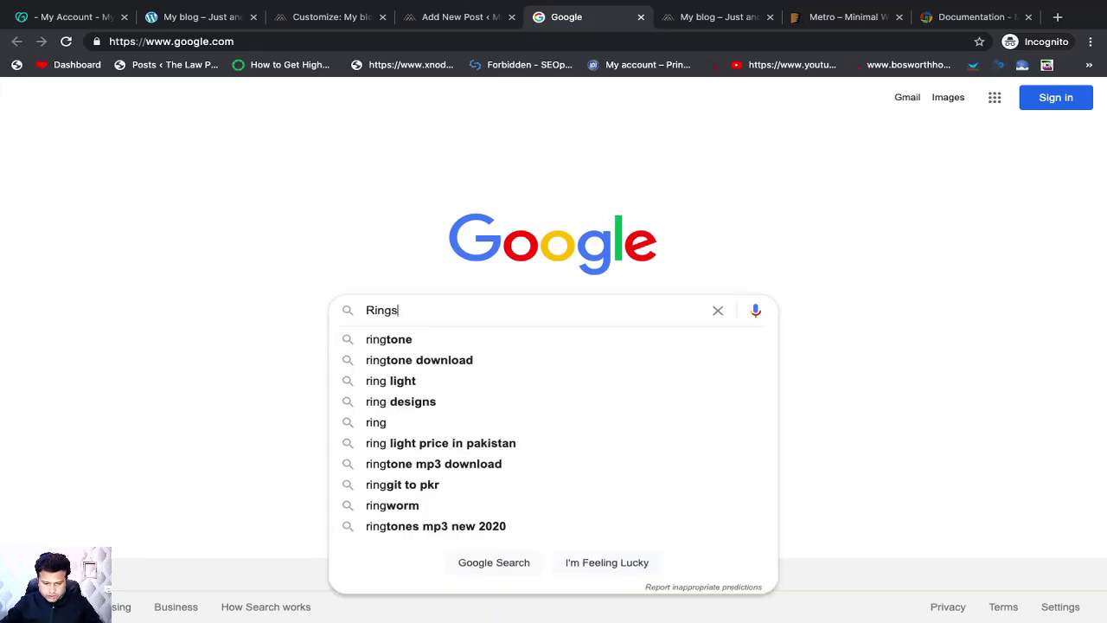
pyautogui.press('BackSpace')
pyautogui.press('BackSpace')
pyautogui.press('BackSpace')
pyautogui.press('BackSpace')
pyautogui.press('BackSpace')
pyautogui.write('RRoy')
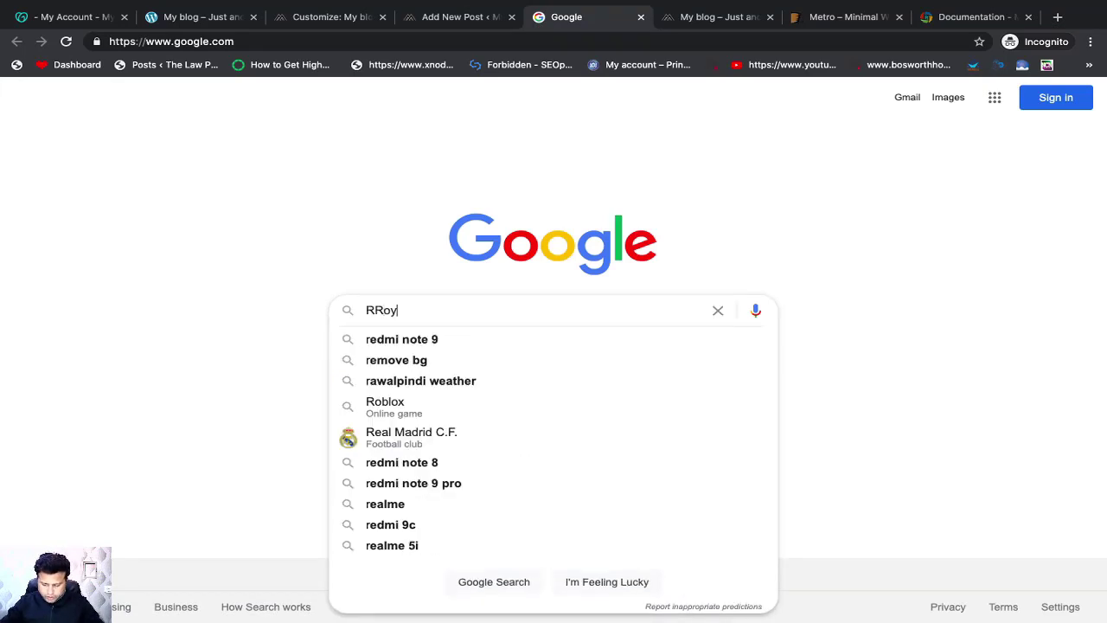
pyautogui.write('lity free')
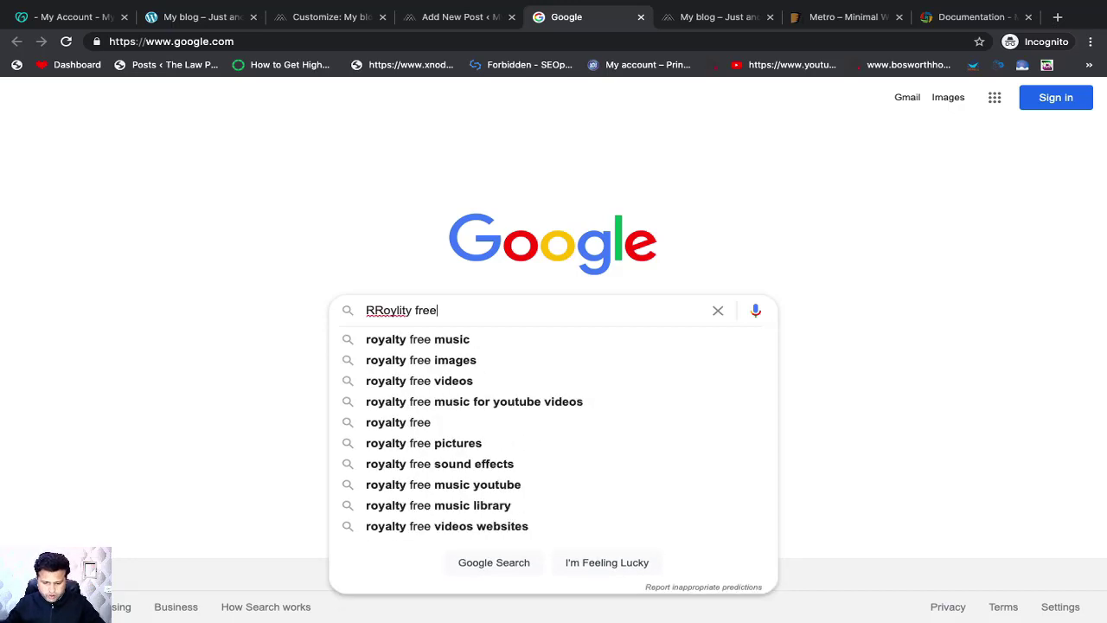
pyautogui.press('Down')
pyautogui.press('Down')
pyautogui.press('Return')
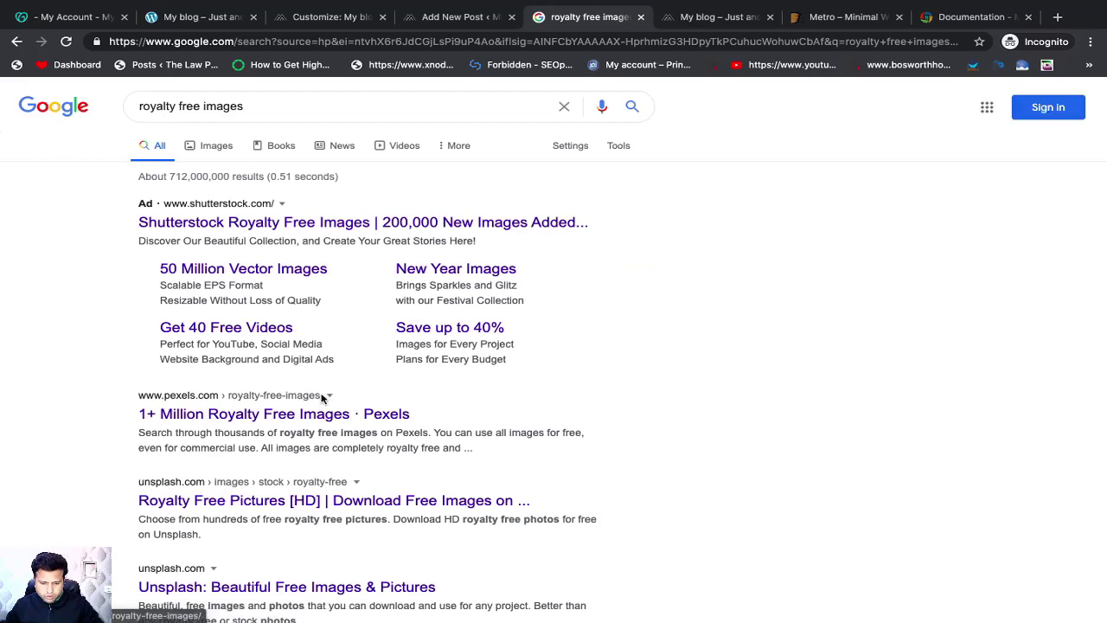
# Open the Pexels royalty-free images result in a new tab and search the site for "rings"
pyautogui.scroll(-3, 322, 397)
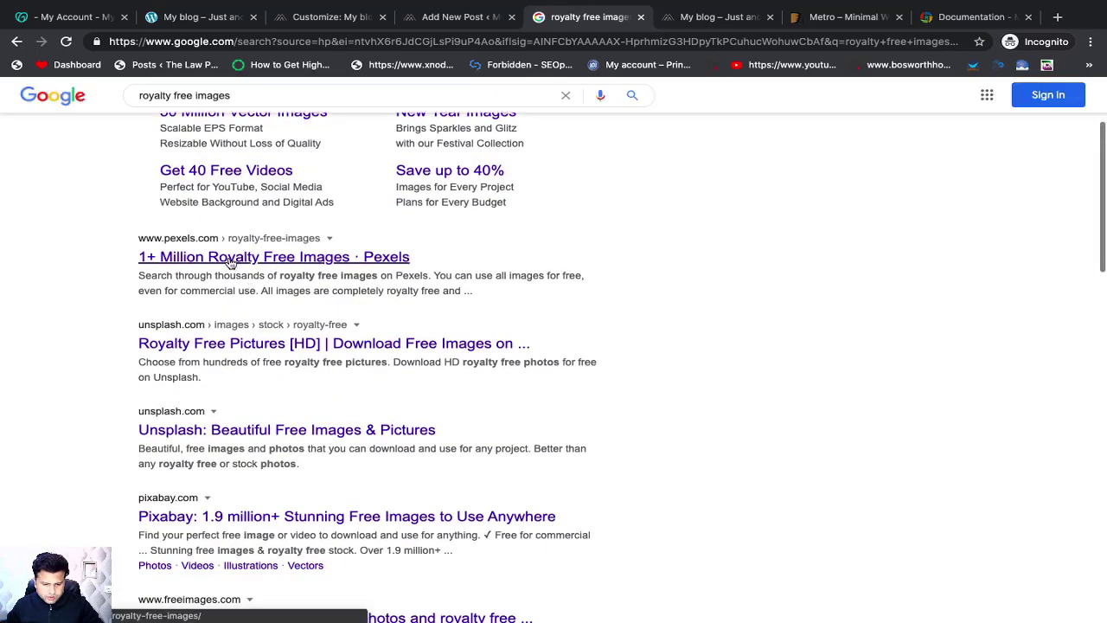
pyautogui.rightClick(231, 256)
pyautogui.click(249, 265)
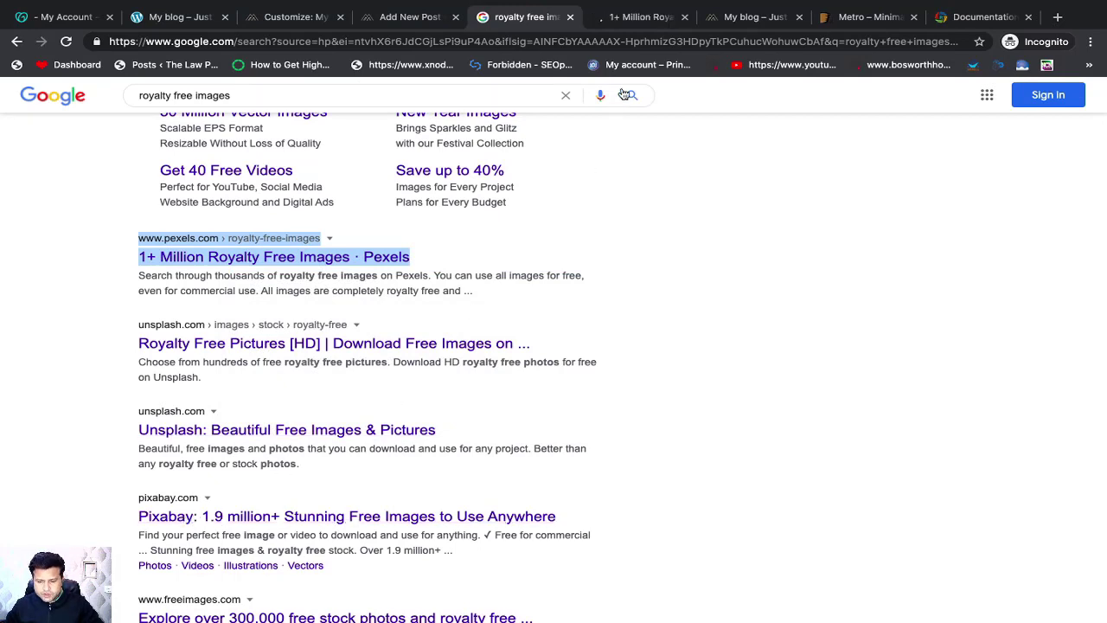
pyautogui.click(632, 24)
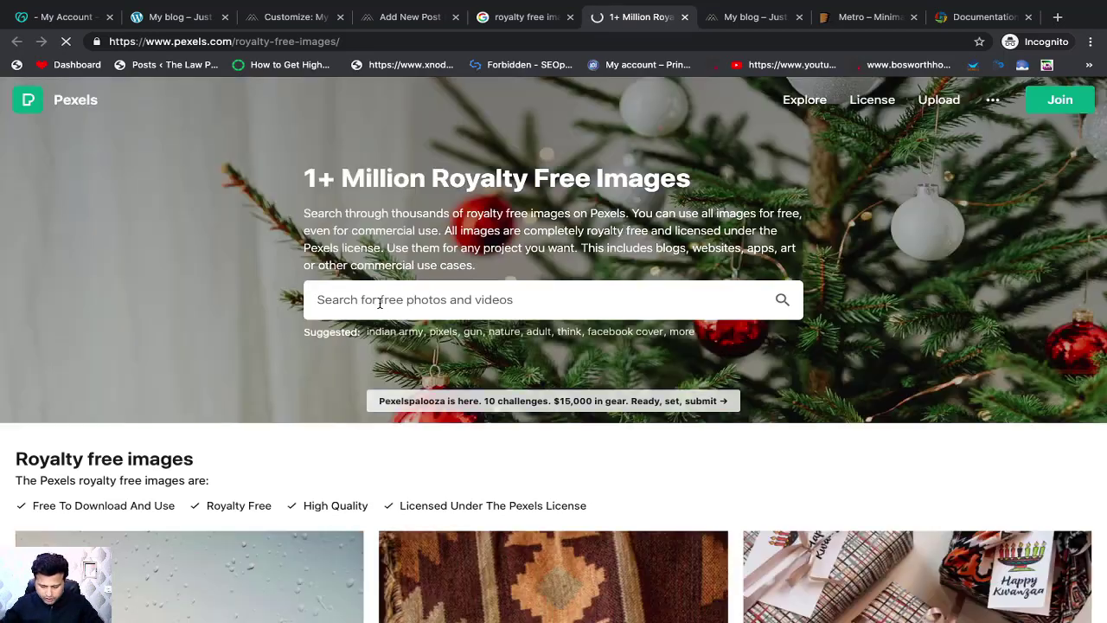
pyautogui.write('in')
pyautogui.press('BackSpace')
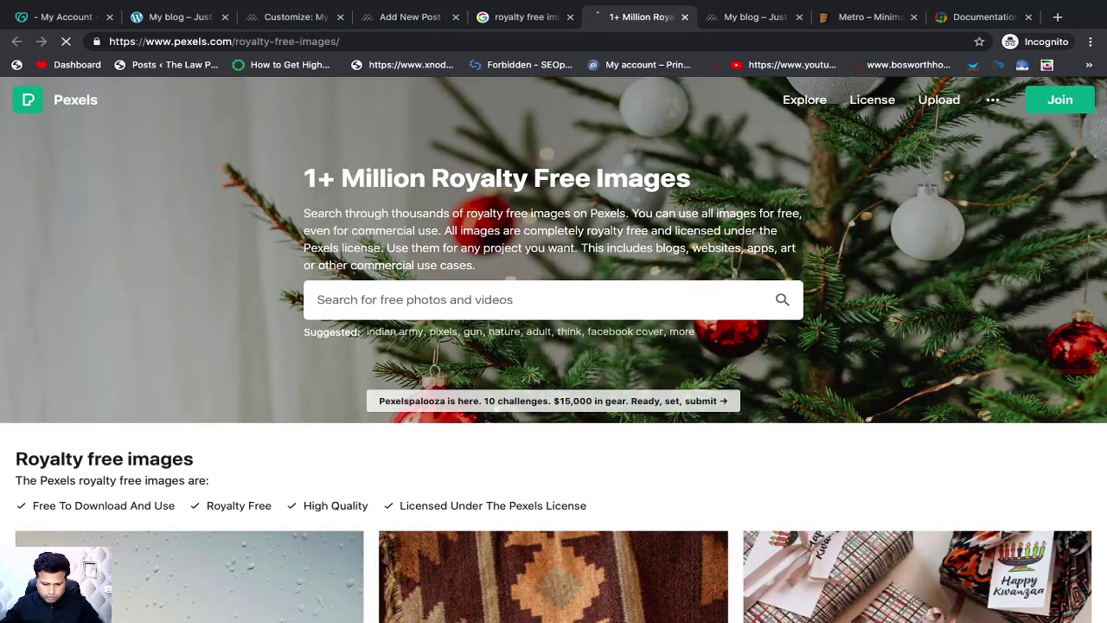
pyautogui.write('rings')
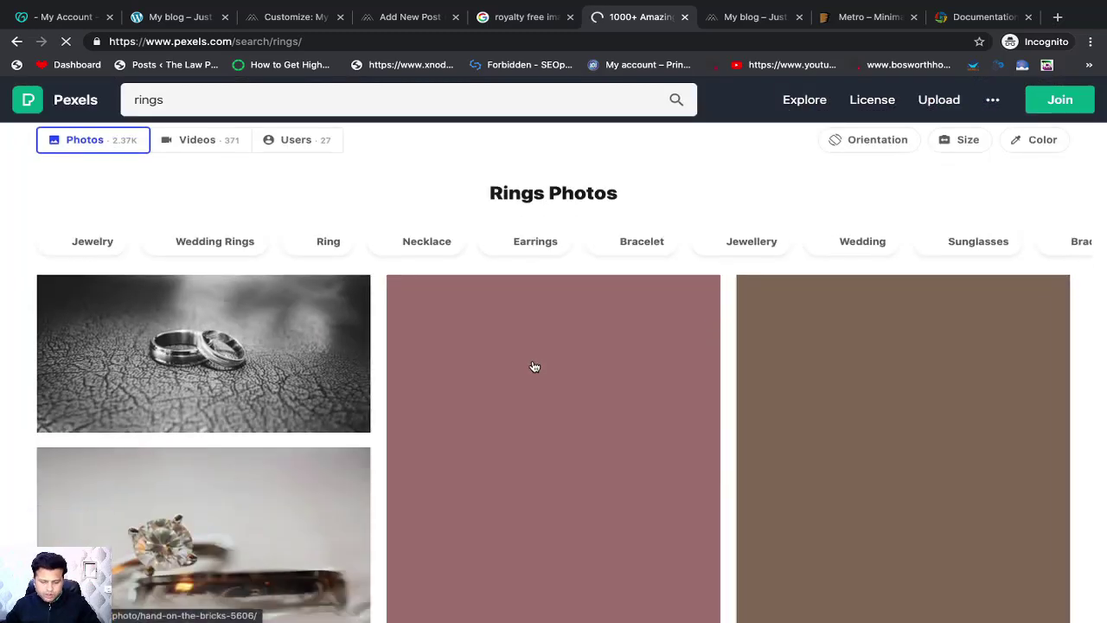
# Open the close-up photo of the diamond ring and download it in the Medium size (1280 x 853)
pyautogui.scroll(-1, 533, 363)
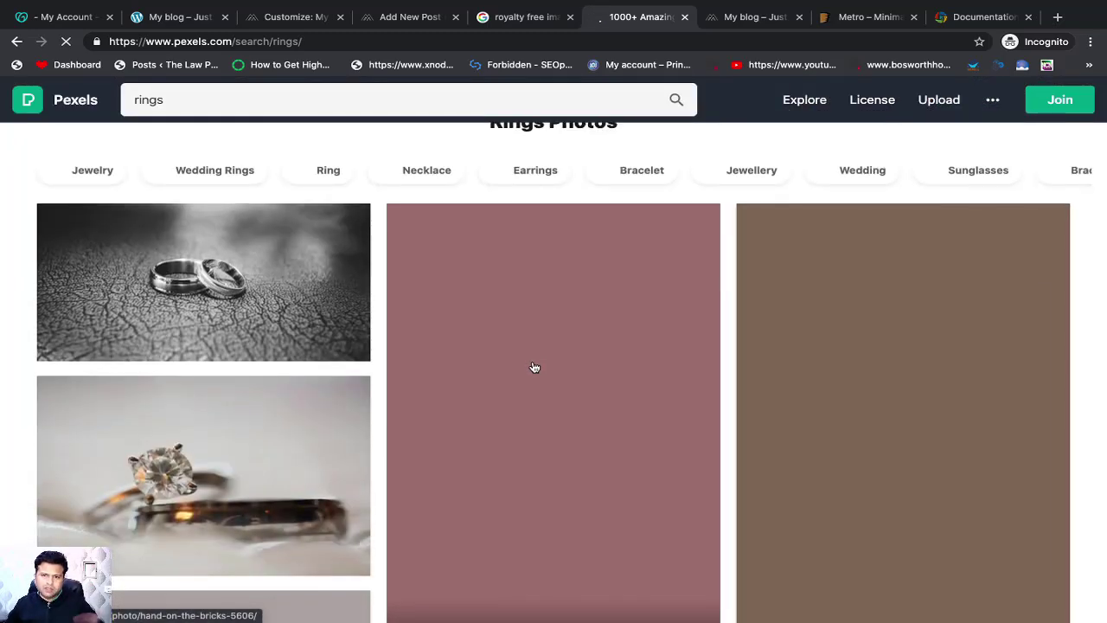
pyautogui.scroll(-2, 531, 385)
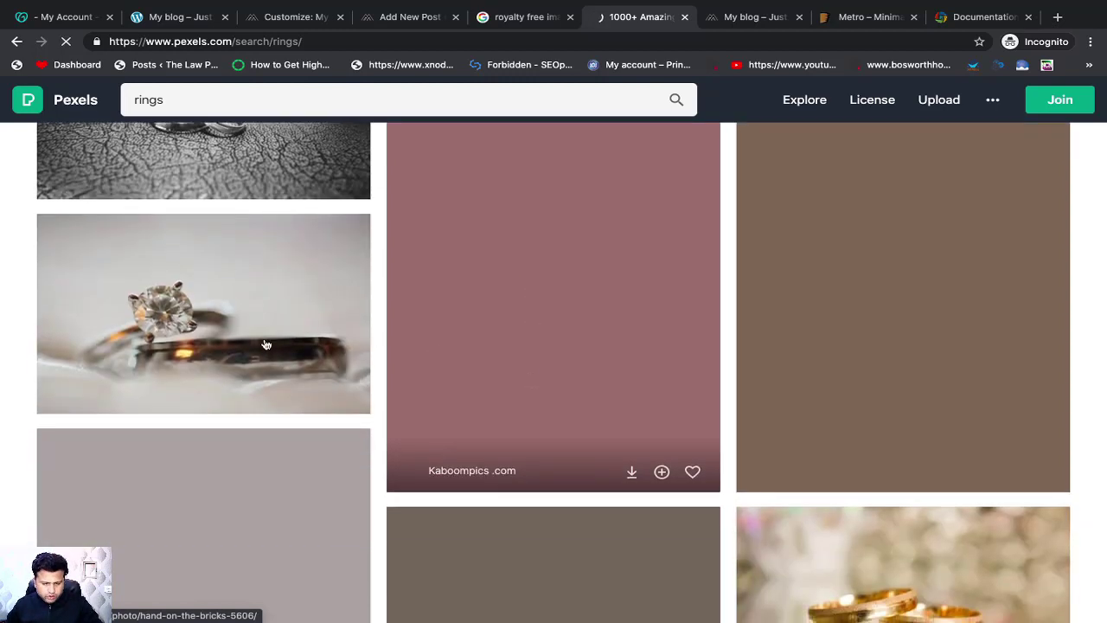
pyautogui.click(257, 339)
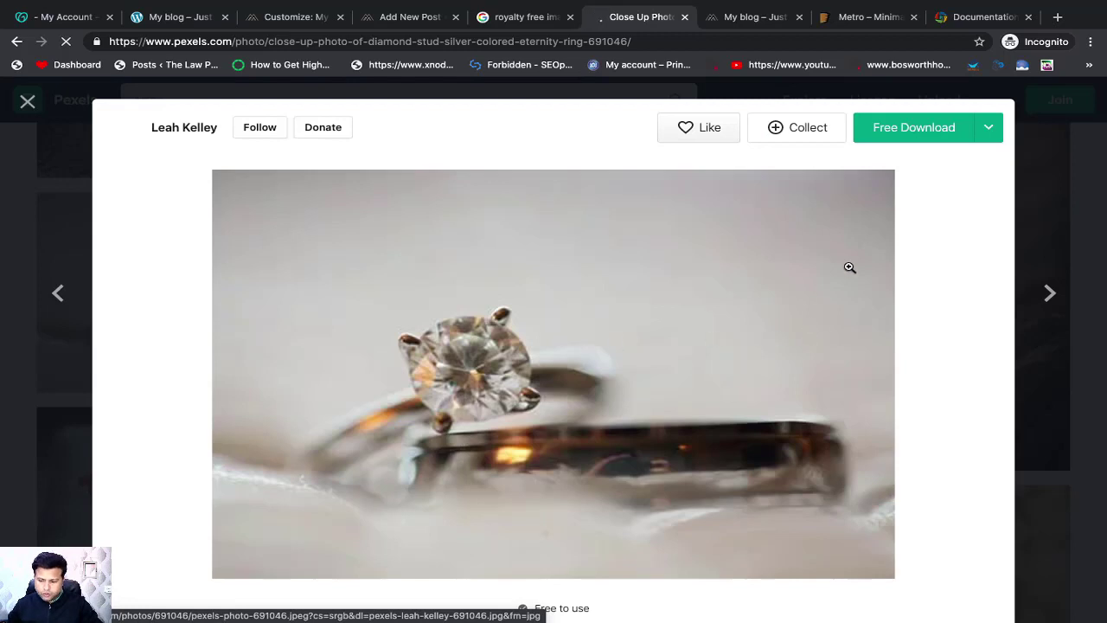
pyautogui.click(993, 133)
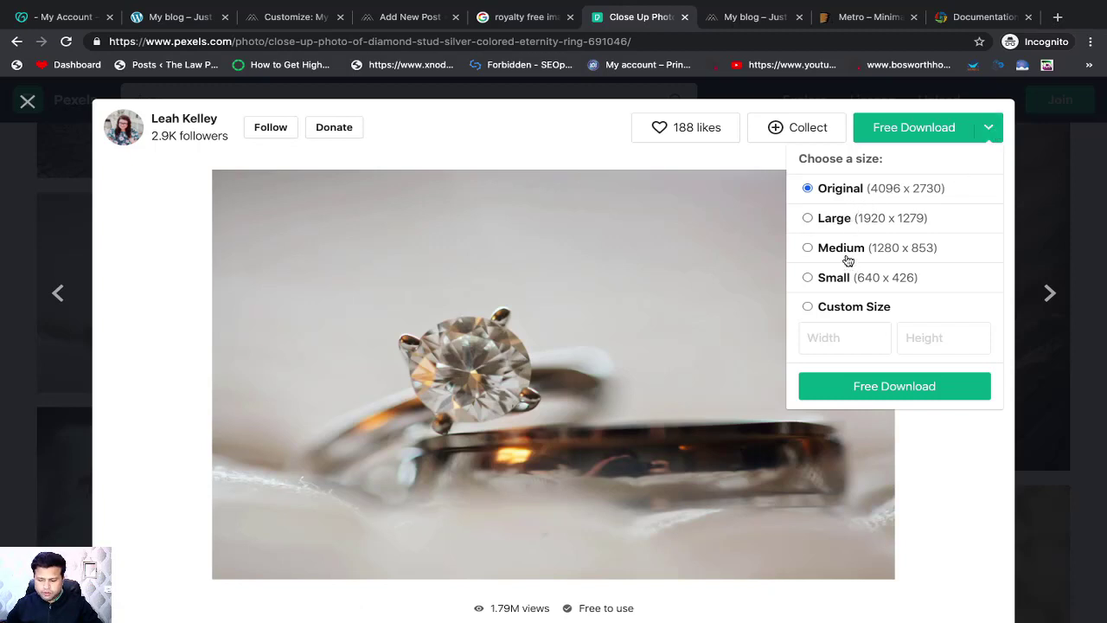
pyautogui.click(808, 249)
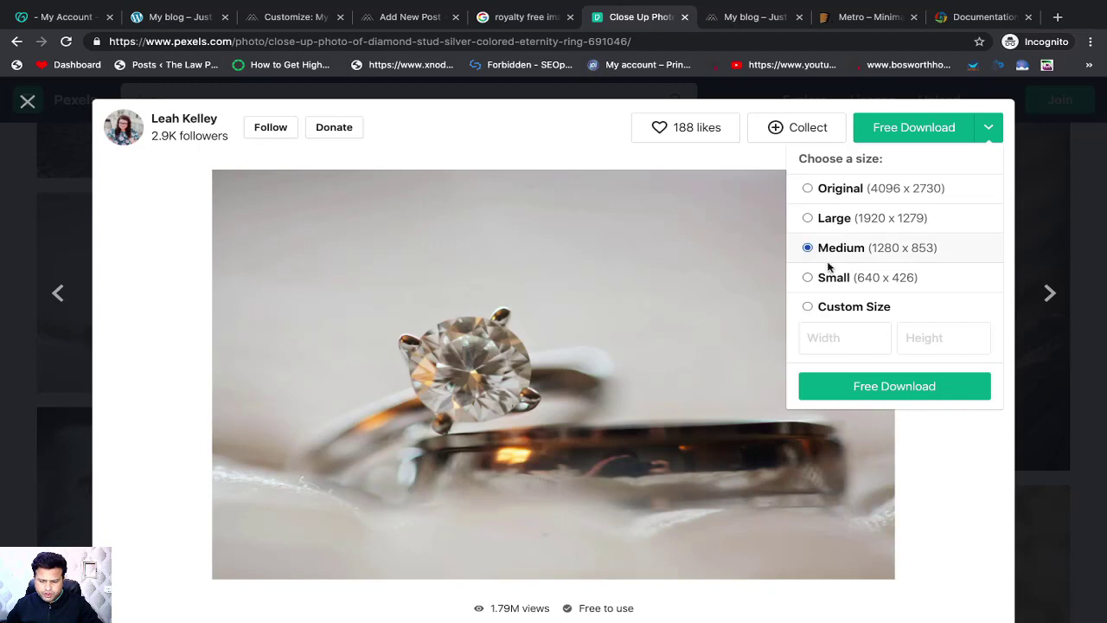
pyautogui.moveTo(990, 132)
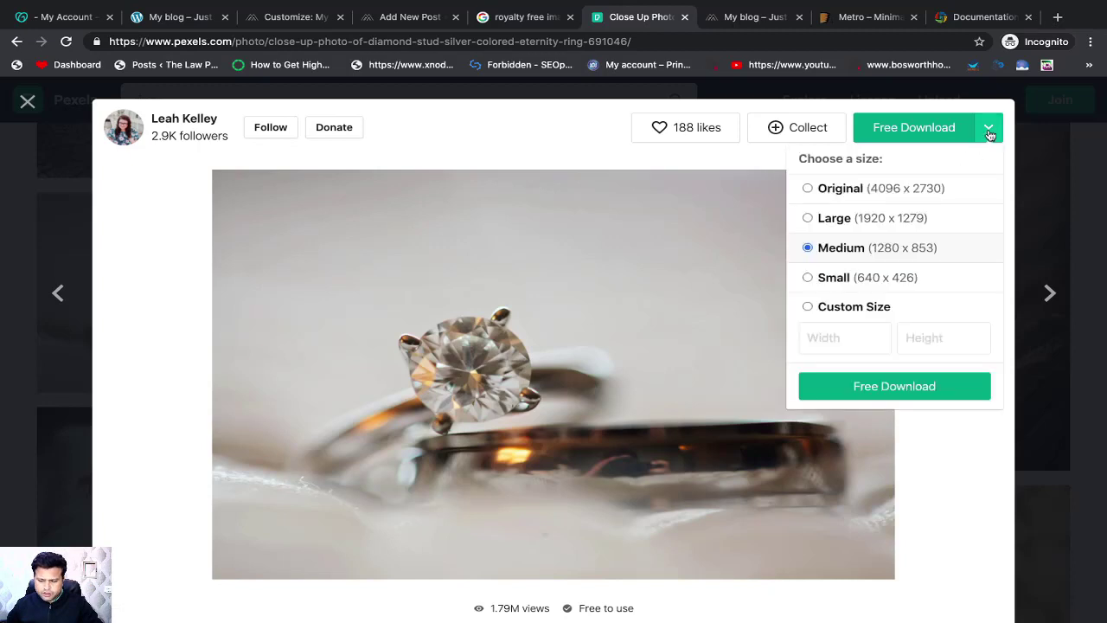
pyautogui.click(858, 389)
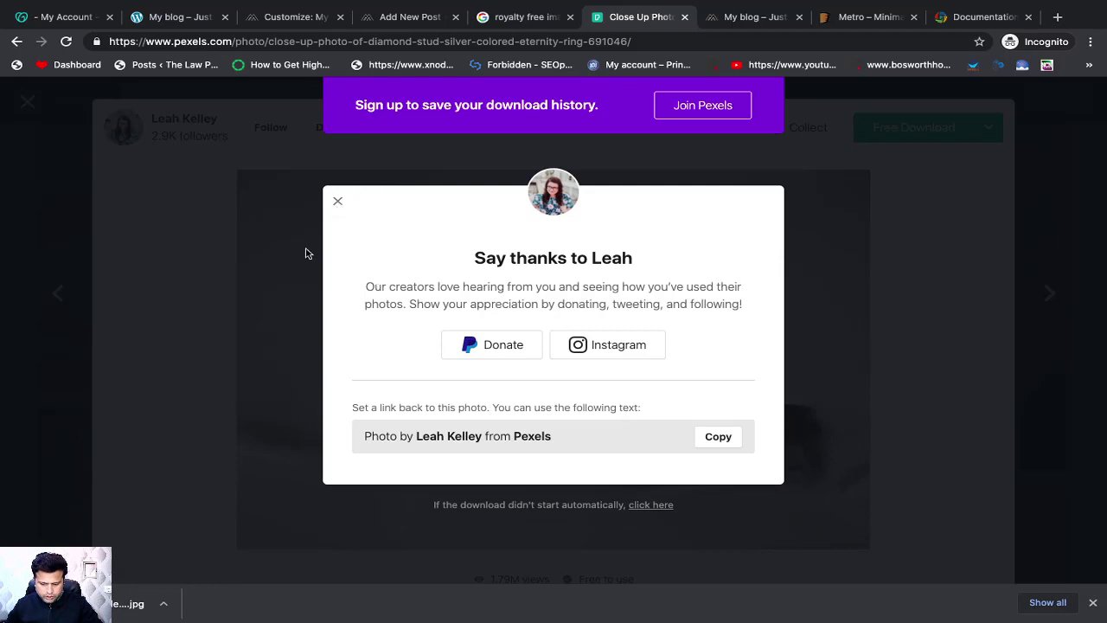
# Show the downloaded ring photo in Finder and rename the file to "10 best rings to buy in 2020.jpg"
pyautogui.click(163, 603)
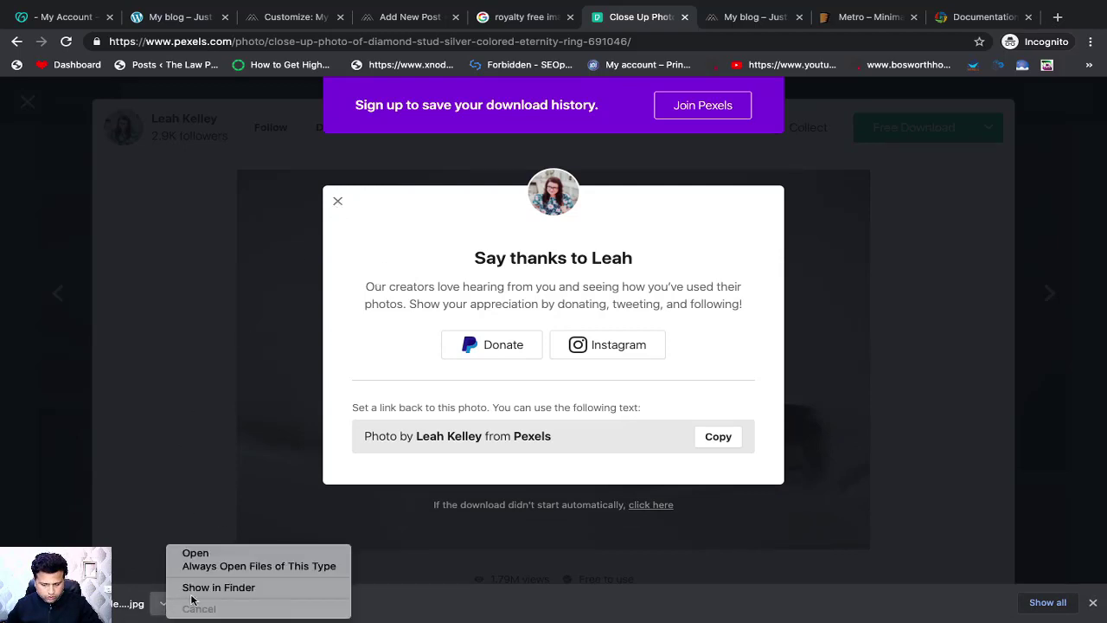
pyautogui.click(197, 590)
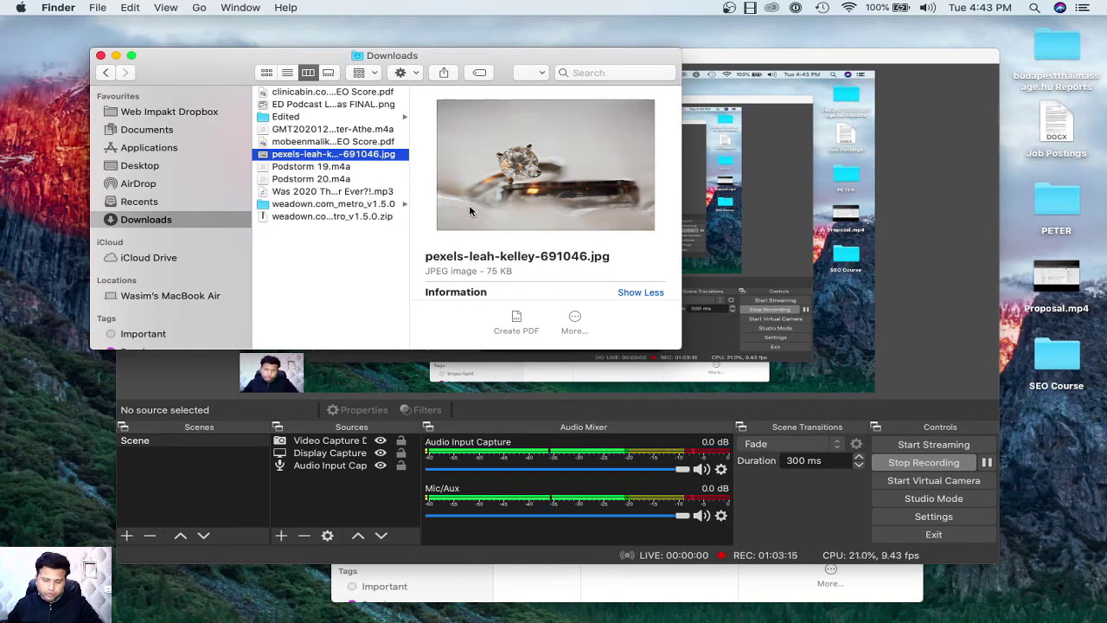
pyautogui.click(336, 154)
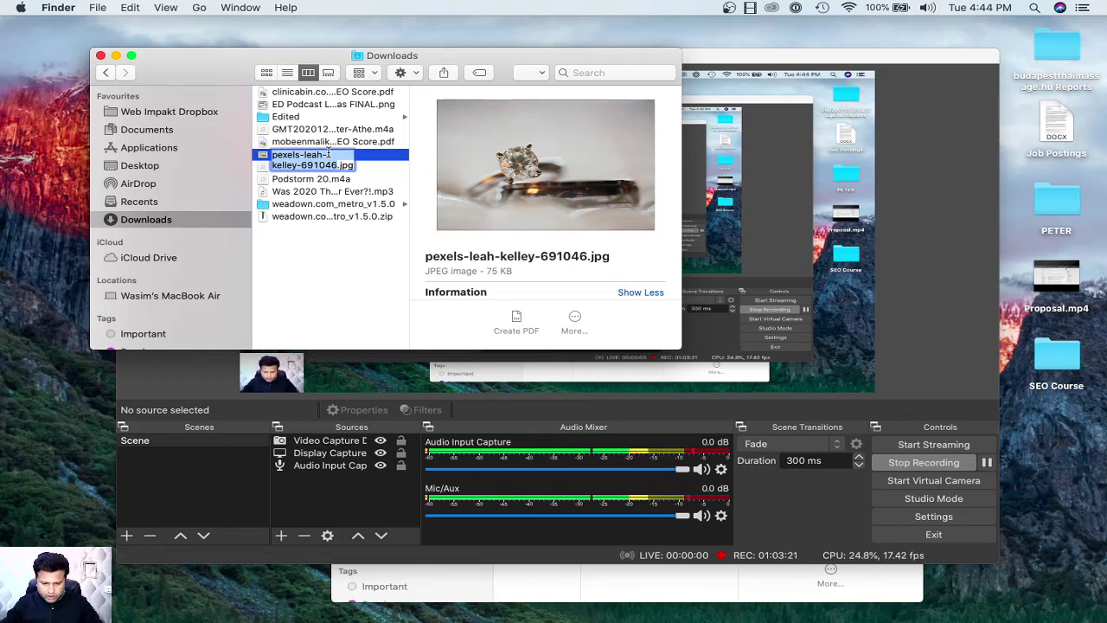
pyautogui.write('10')
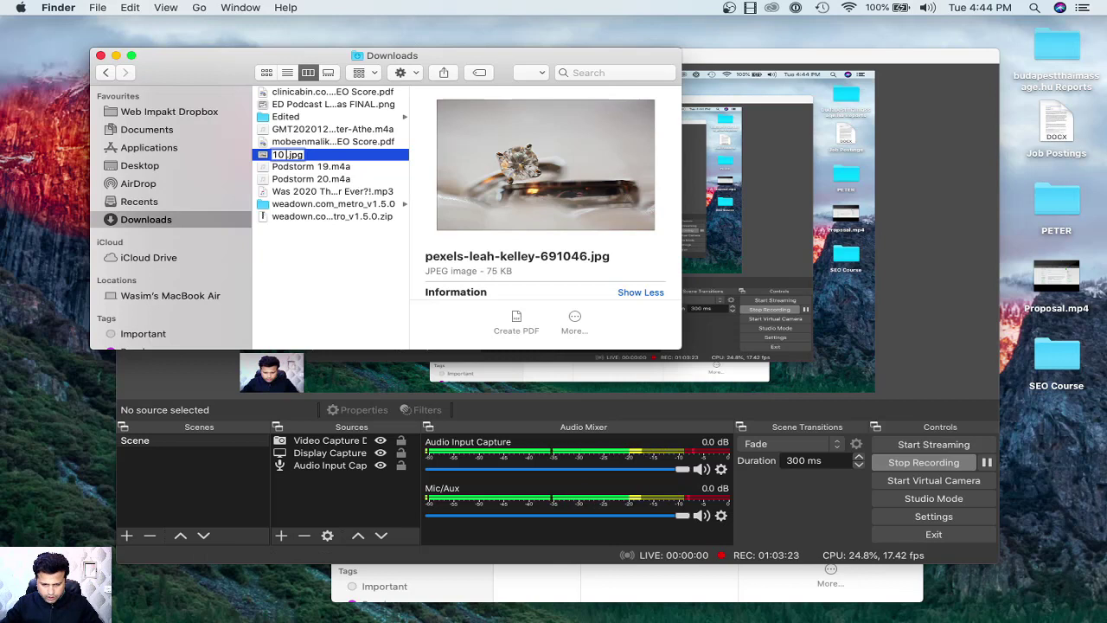
pyautogui.write('-')
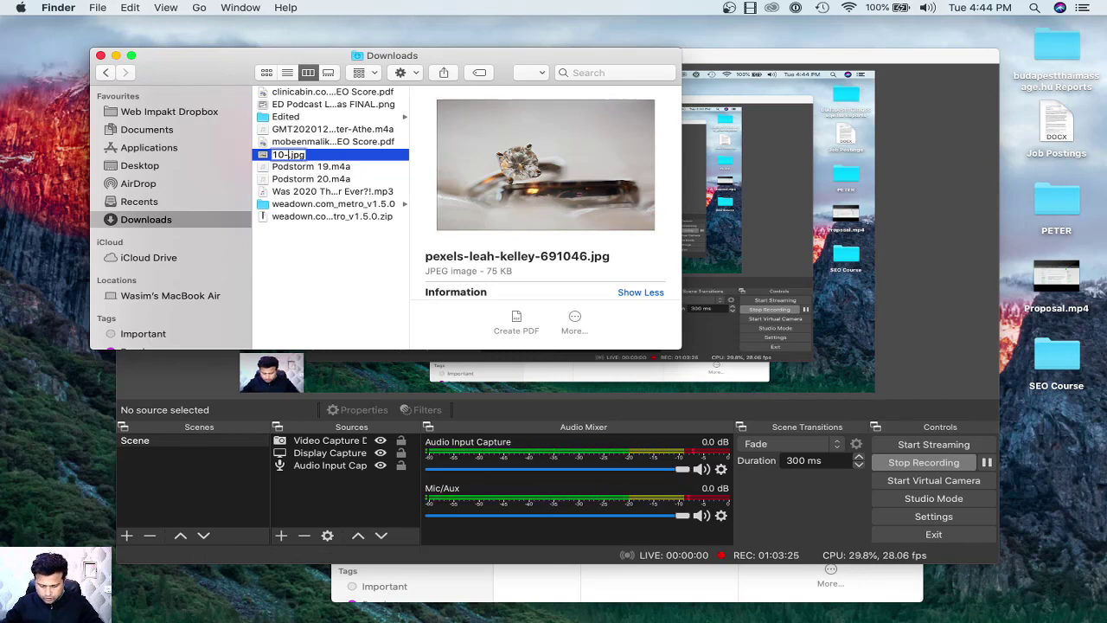
pyautogui.write('best-rings')
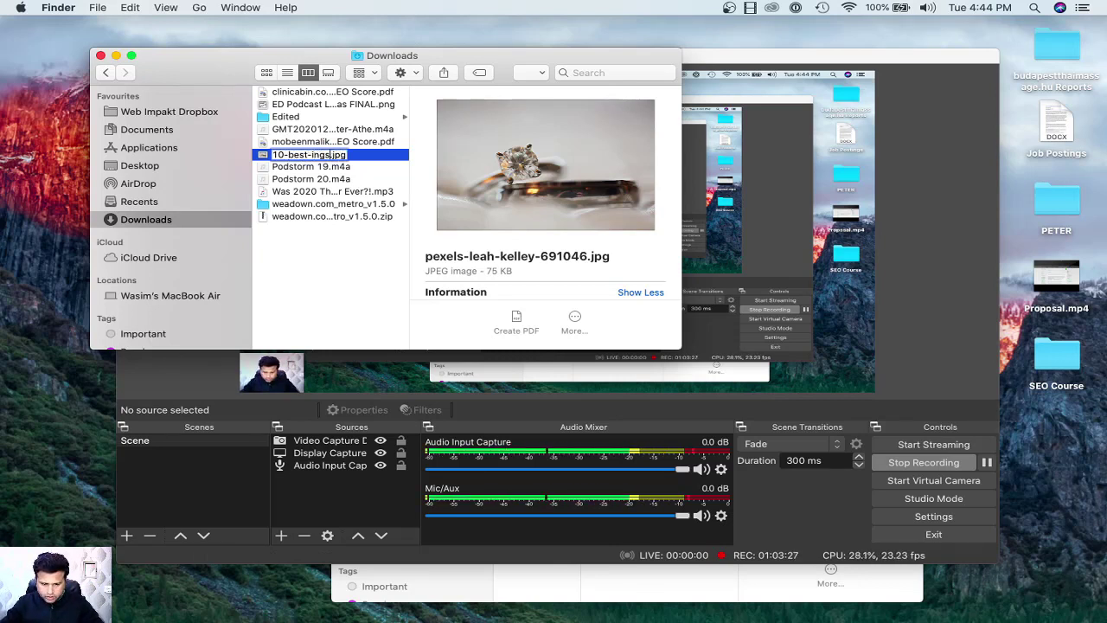
pyautogui.press('BackSpace')
pyautogui.press('BackSpace')
pyautogui.press('BackSpace')
pyautogui.press('BackSpace')
pyautogui.press('BackSpace')
pyautogui.press('BackSpace')
pyautogui.press('BackSpace')
pyautogui.press('BackSpace')
pyautogui.press('BackSpace')
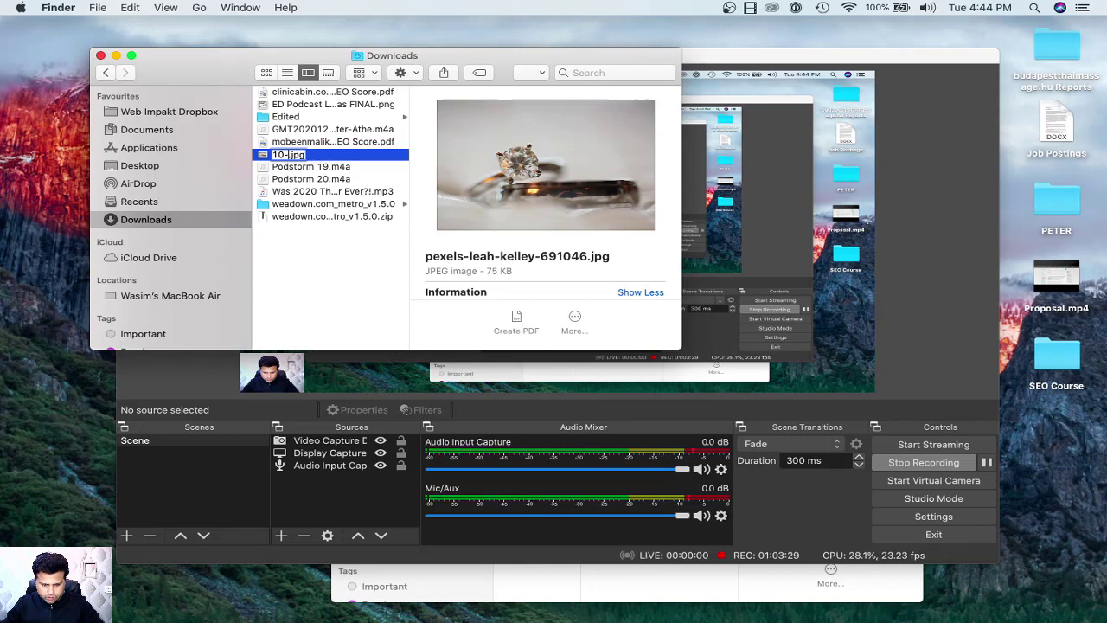
pyautogui.press('BackSpace')
pyautogui.write('best ')
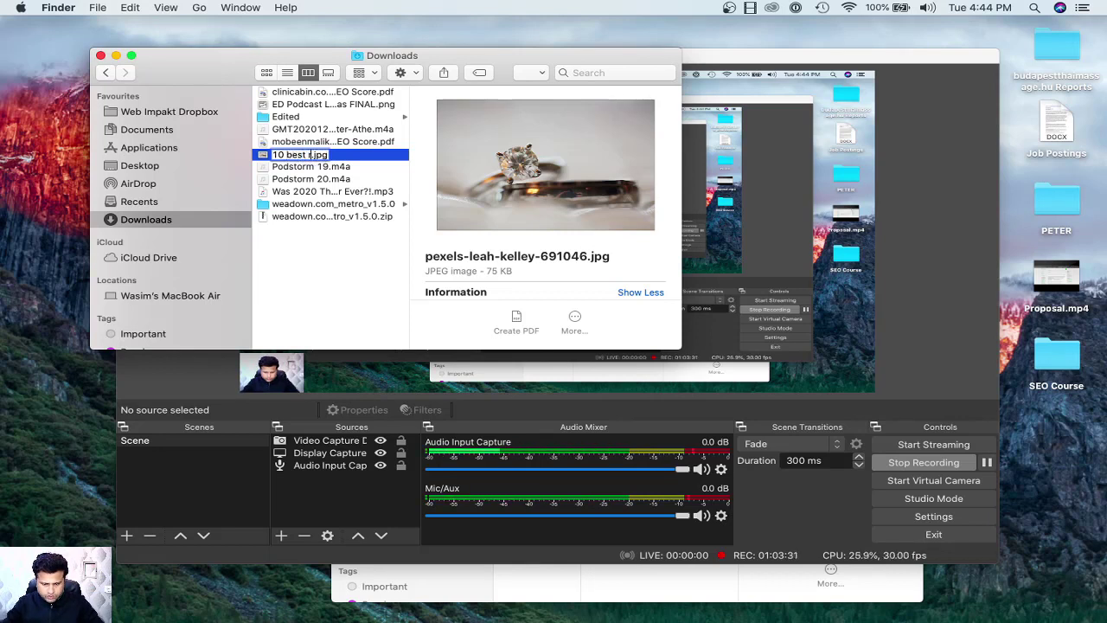
pyautogui.write('rings to ')
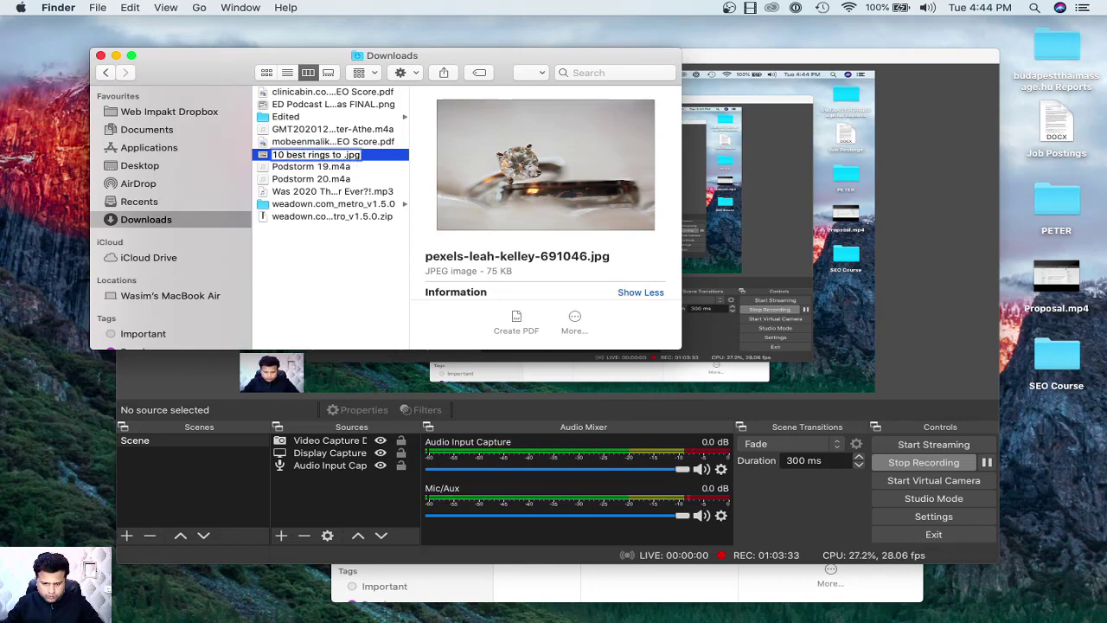
pyautogui.write('buy in 202')
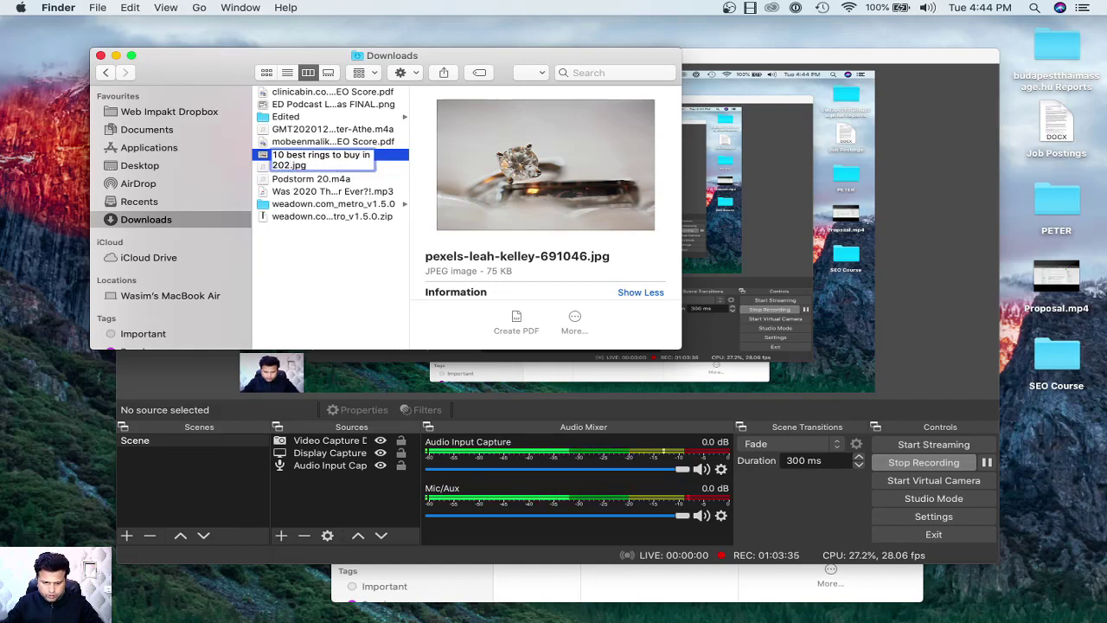
pyautogui.write('0')
pyautogui.press('Return')
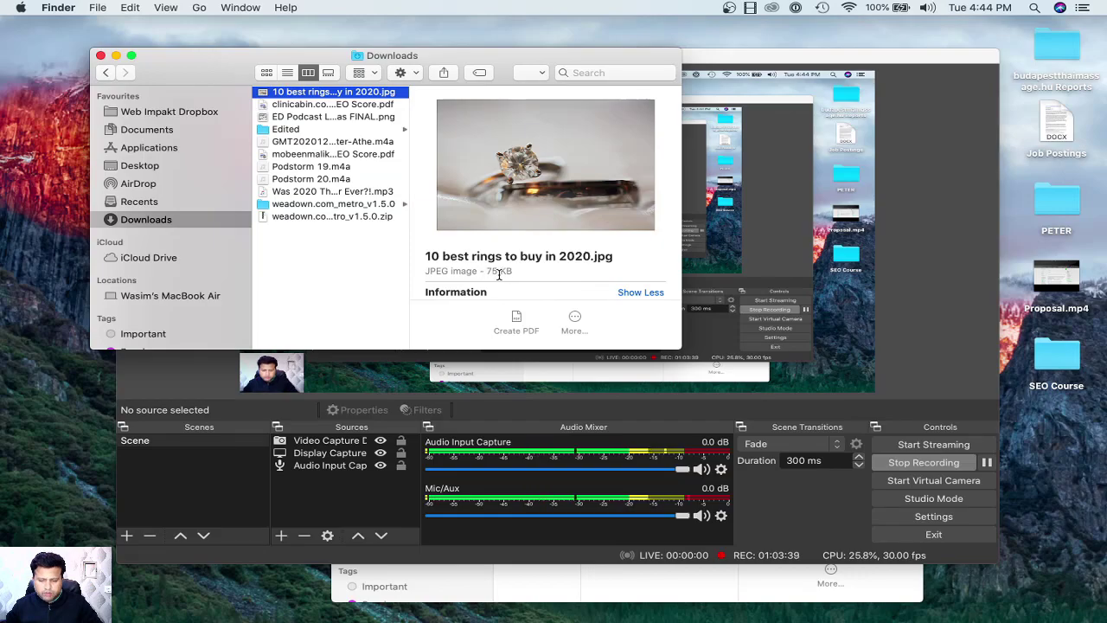
# Return to the browser, dismiss the Pexels thank-you message, and open tinypng.com in a new tab
pyautogui.press('super+Tab')
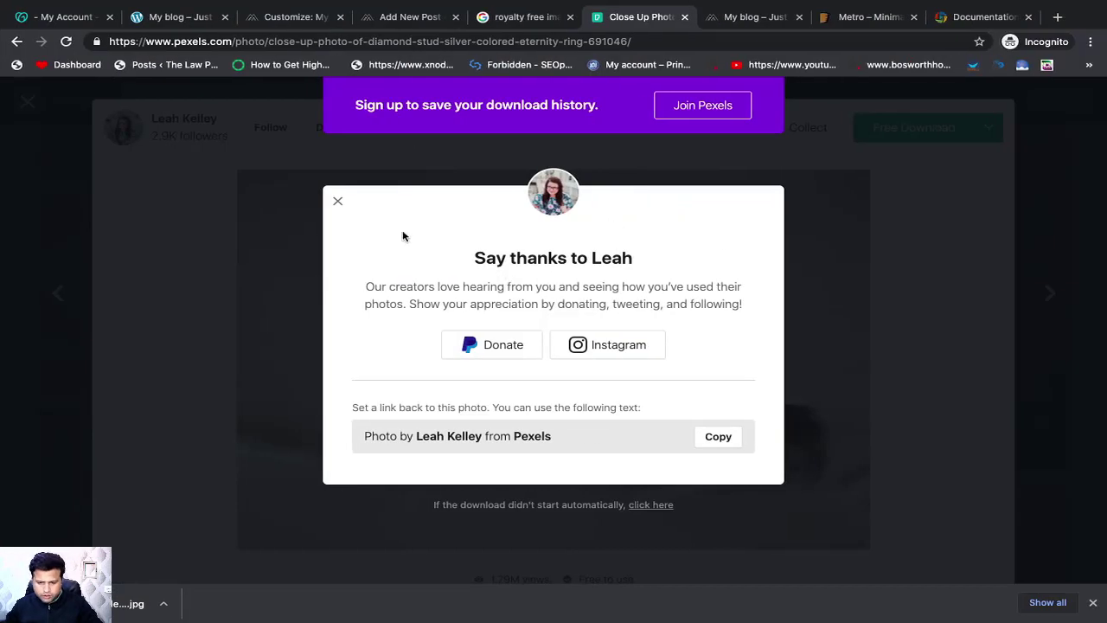
pyautogui.click(337, 201)
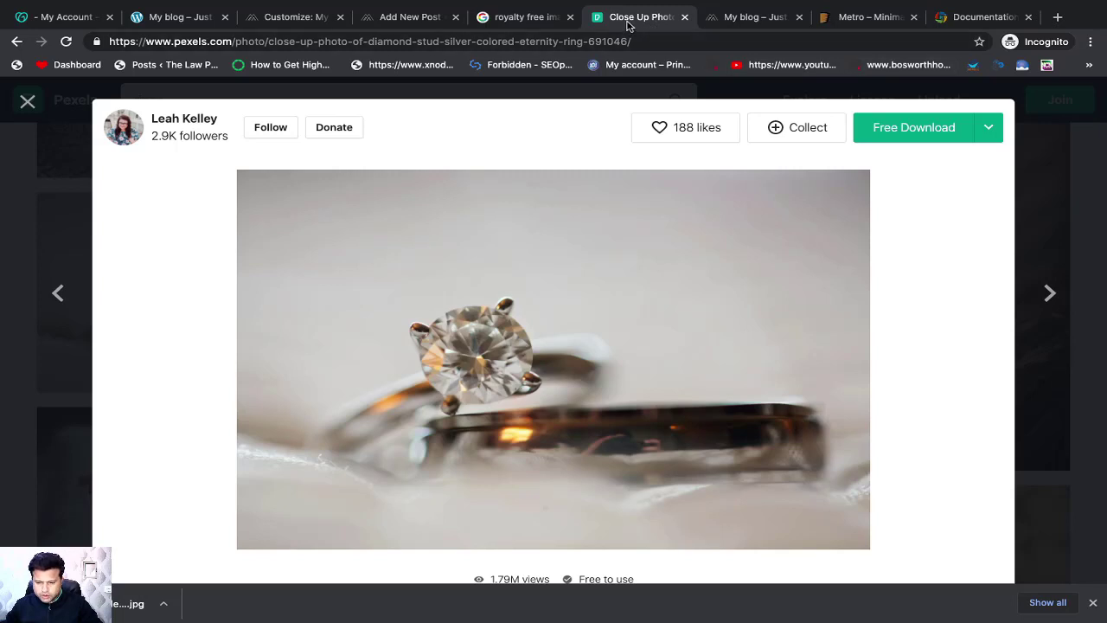
pyautogui.rightClick(630, 26)
pyautogui.click(642, 28)
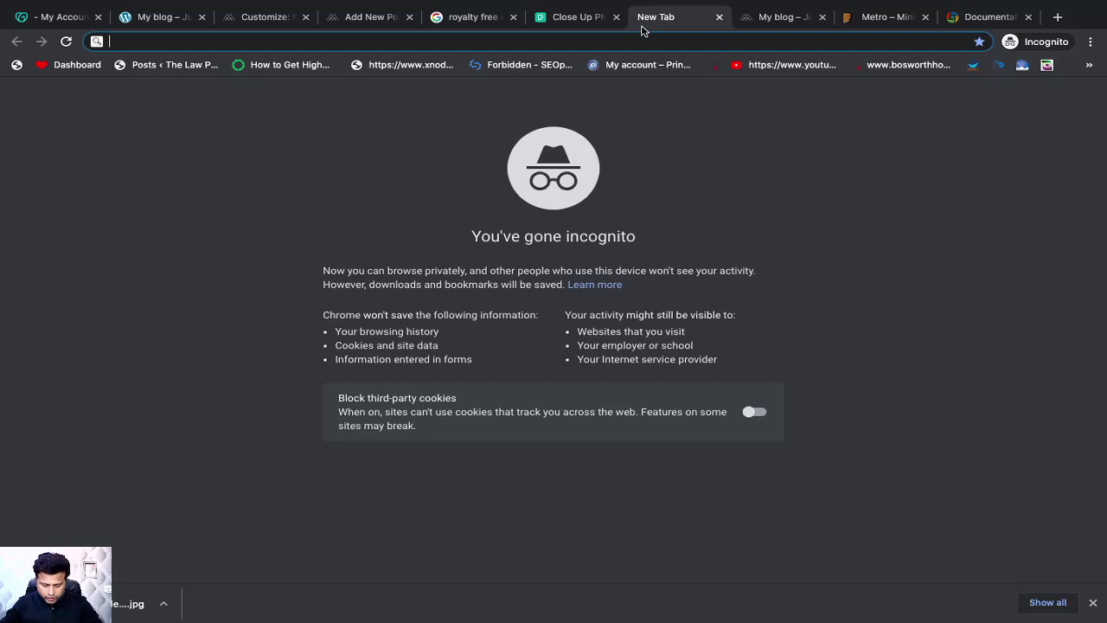
pyautogui.write('tiny')
pyautogui.press('Return')
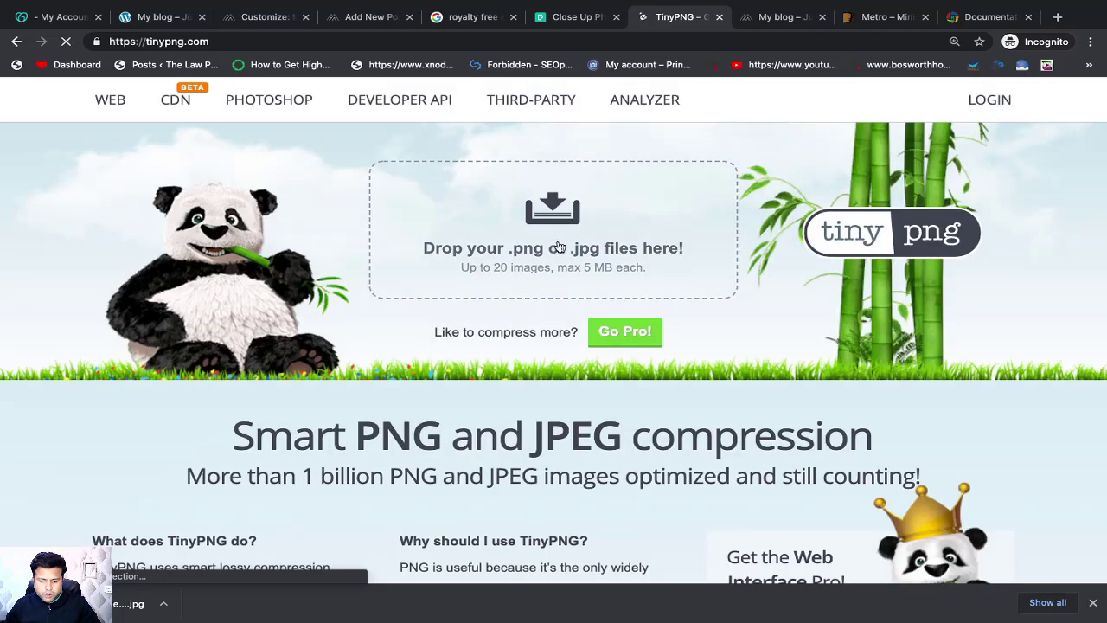
# Compress "10 best rings to buy in 2020.jpg" from the Downloads folder with TinyPNG and download the compressed file
pyautogui.click(547, 248)
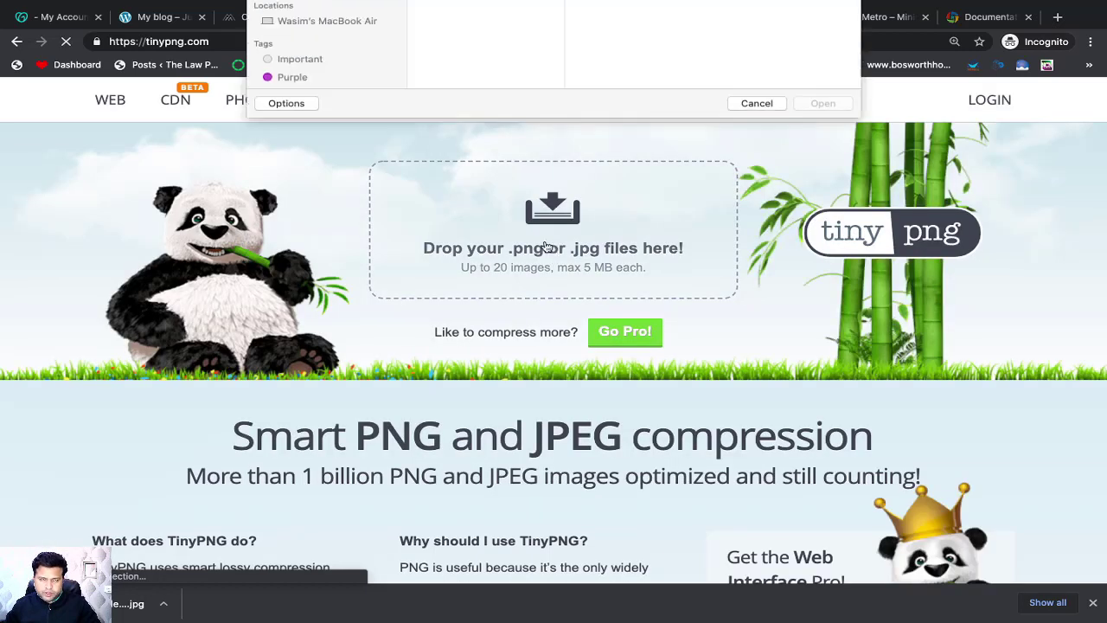
pyautogui.click(461, 37)
pyautogui.doubleClick(461, 37)
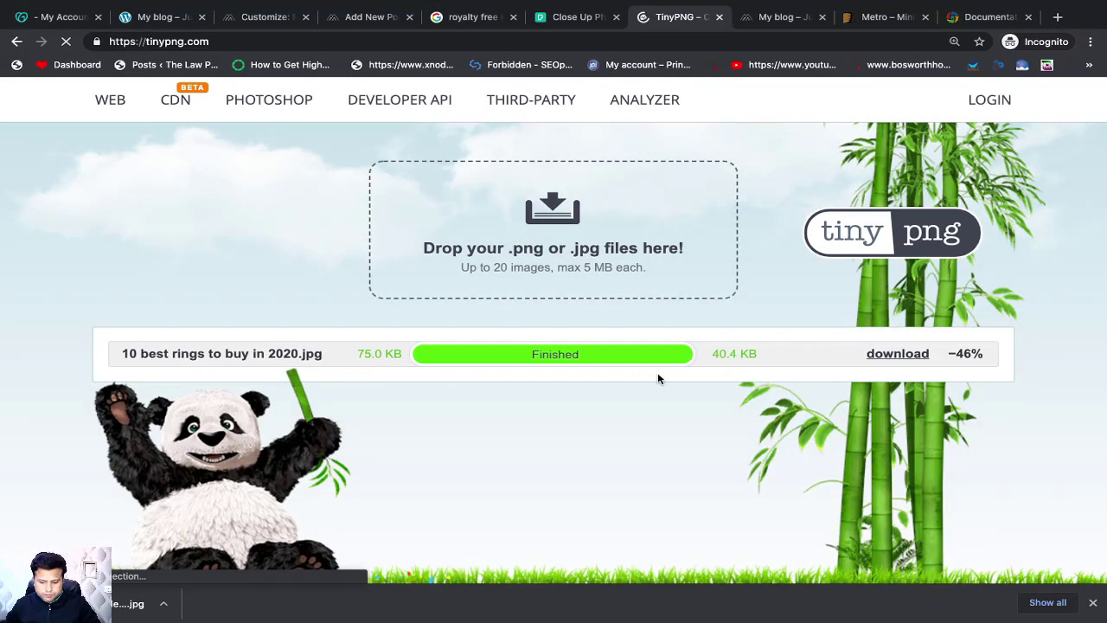
pyautogui.scroll(-1, 725, 363)
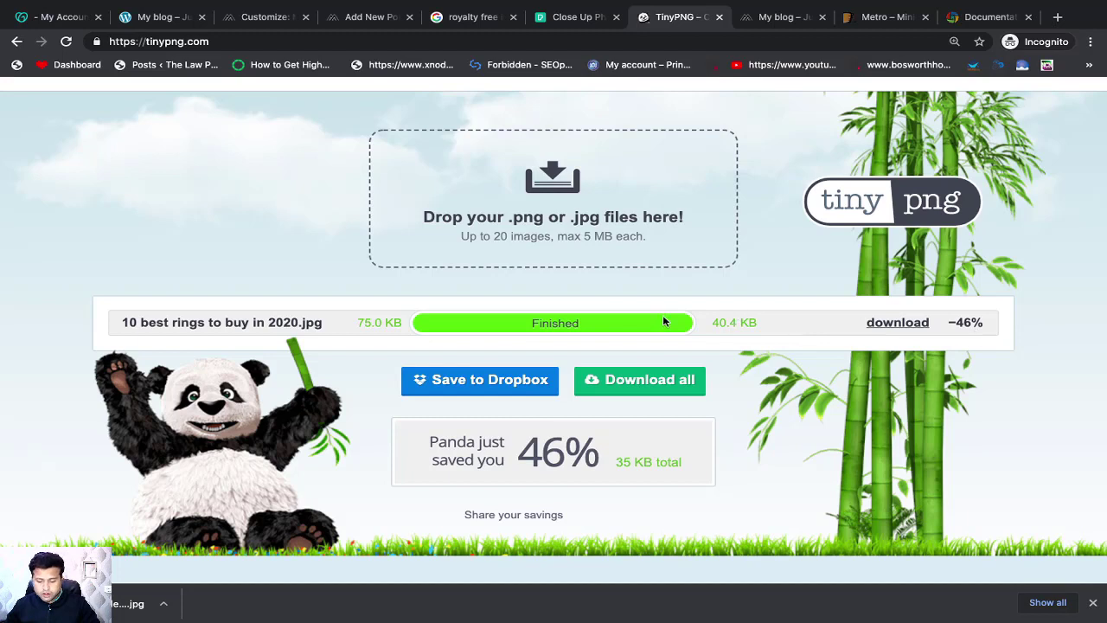
pyautogui.click(881, 326)
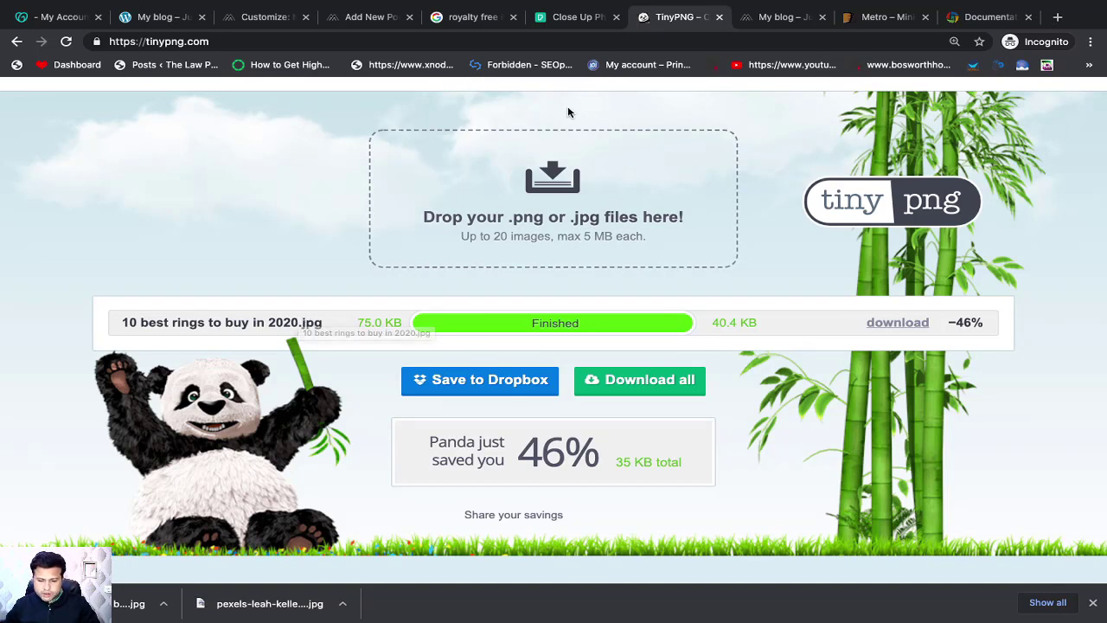
# Upload the compressed copy of the ring photo, whose name ends in "2020 (1).jpg", into the post's Image block and publish the post
pyautogui.click(365, 18)
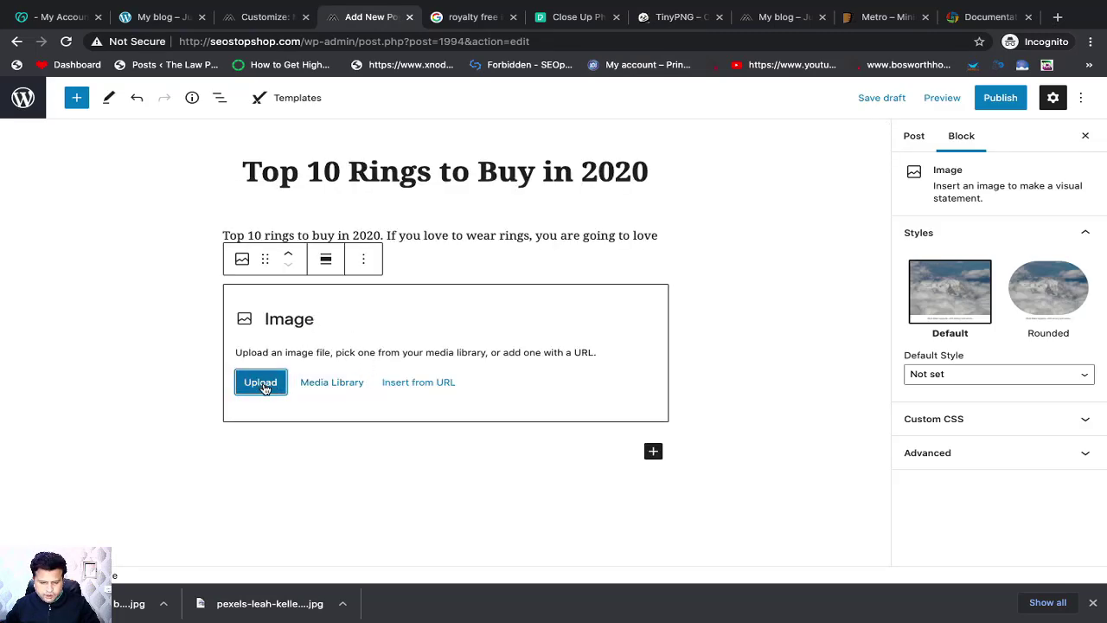
pyautogui.click(264, 386)
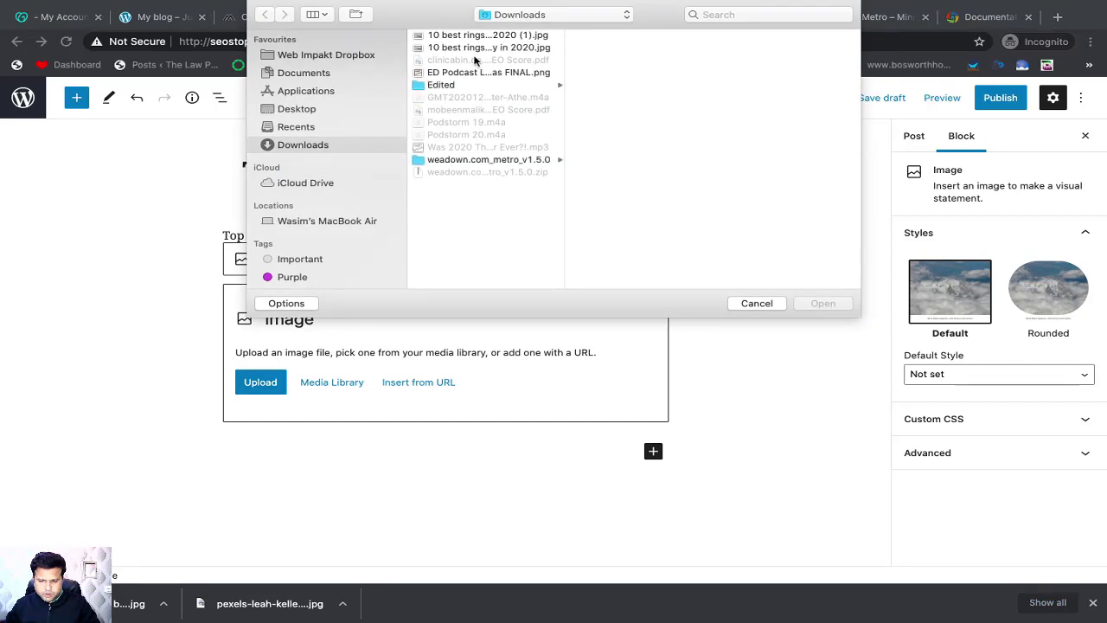
pyautogui.doubleClick(459, 36)
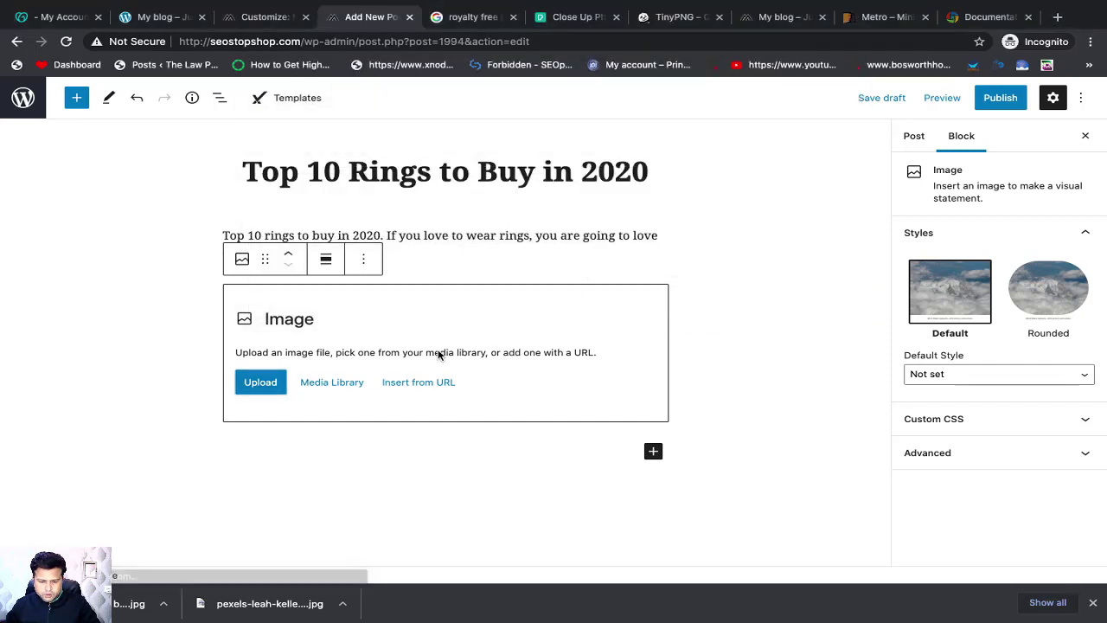
pyautogui.scroll(4, 438, 351)
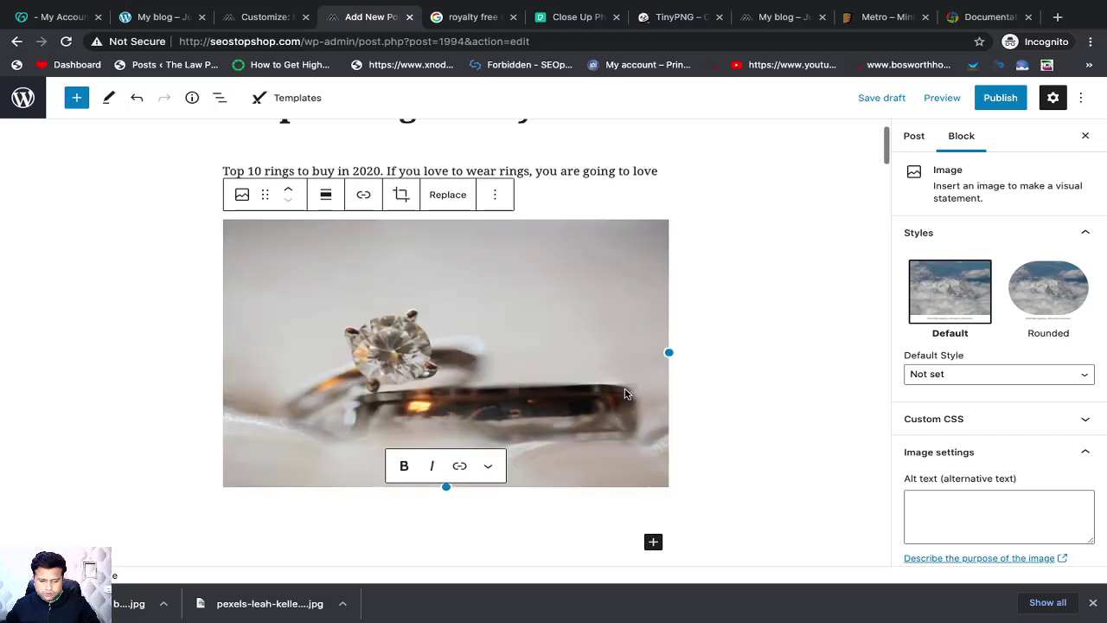
pyautogui.click(523, 333)
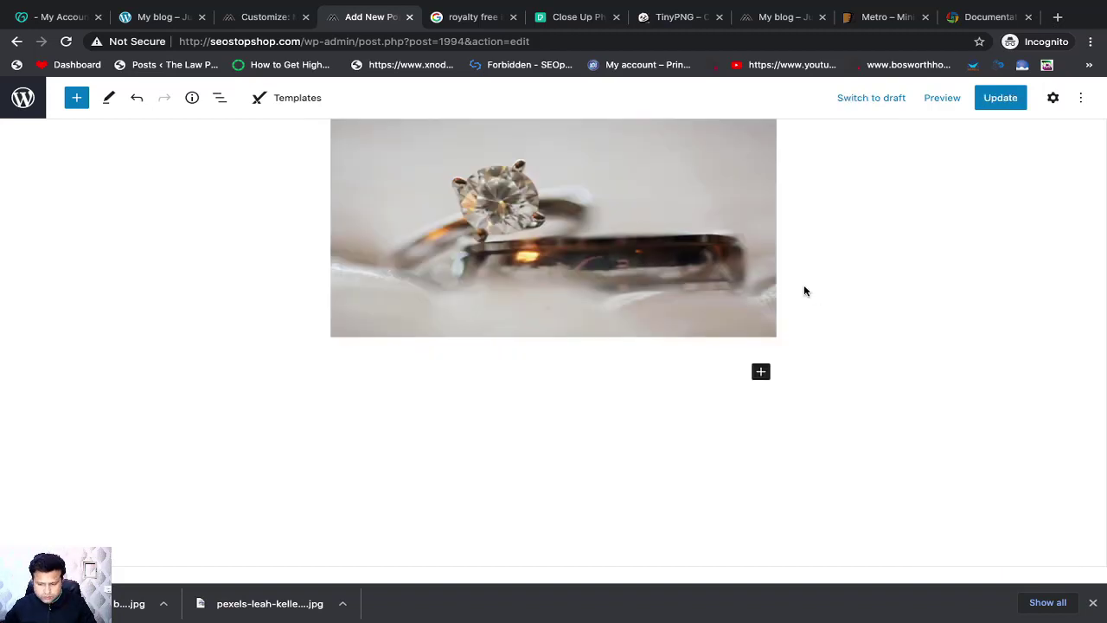
# Search the blocks for "vide" and insert a YouTube embed block below the ring photo
pyautogui.scroll(1, 759, 306)
pyautogui.scroll(2, 694, 302)
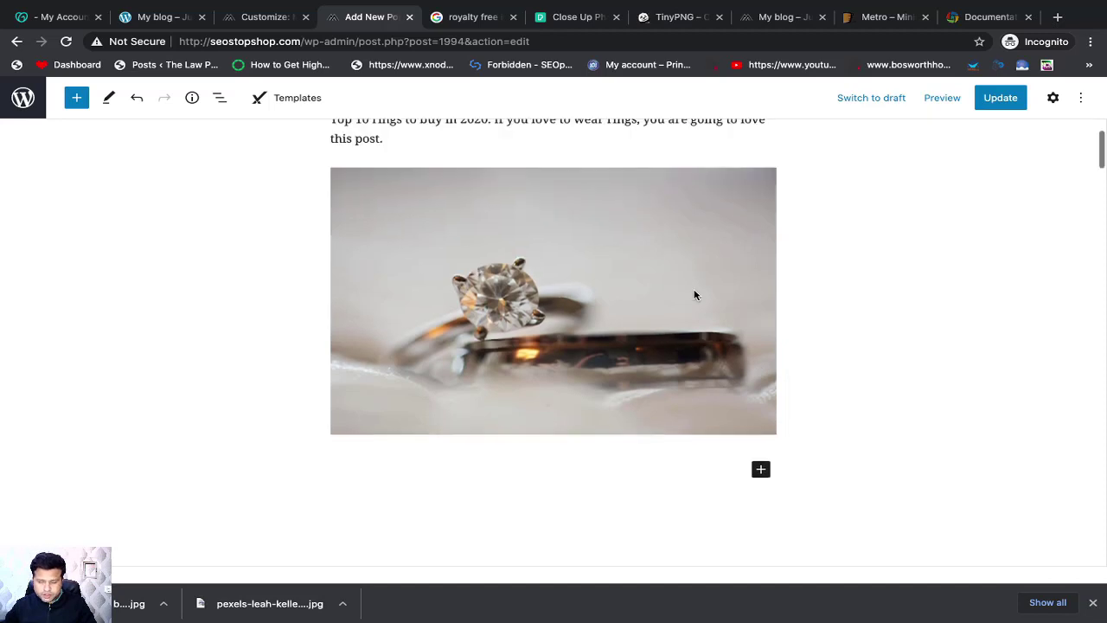
pyautogui.click(761, 478)
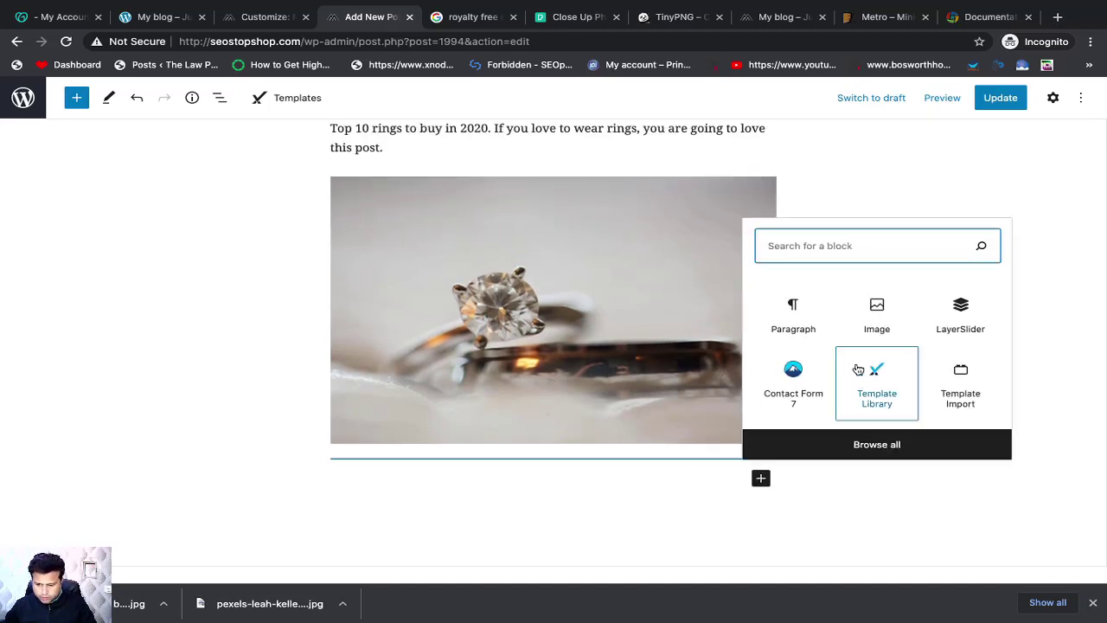
pyautogui.write('vide')
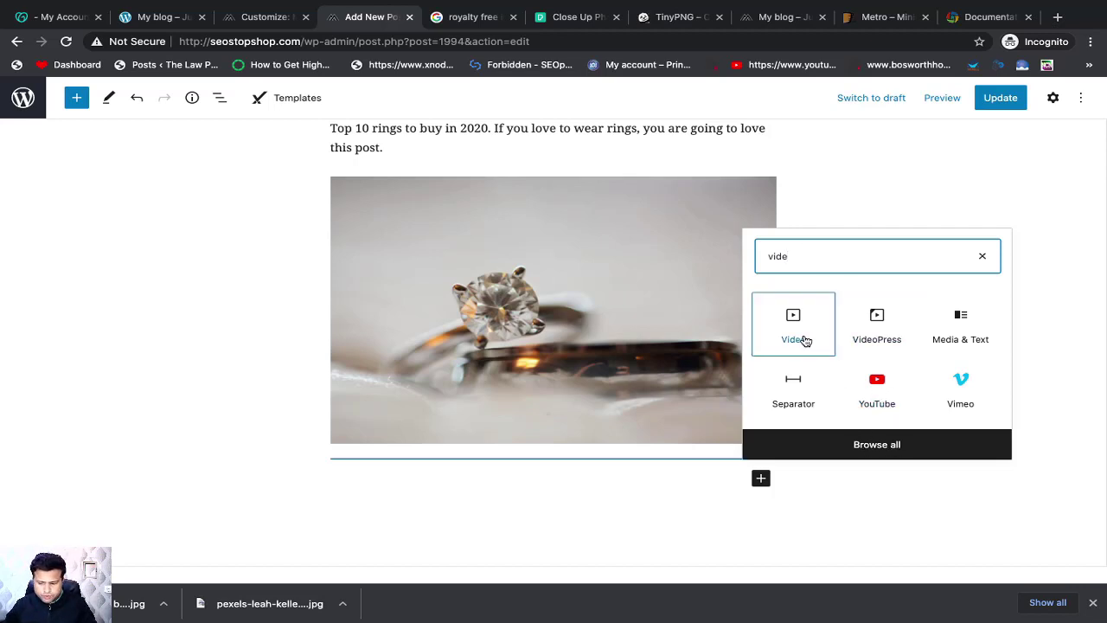
pyautogui.click(878, 389)
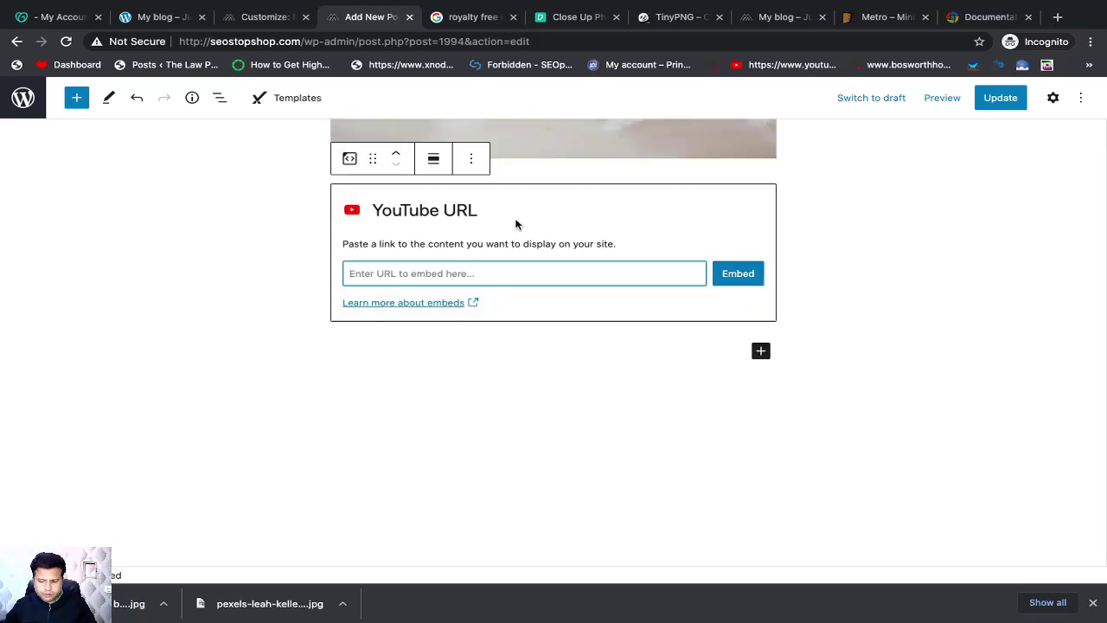
# Open youtube.com in a new browser tab beside the post editor
pyautogui.rightClick(343, 21)
pyautogui.click(351, 24)
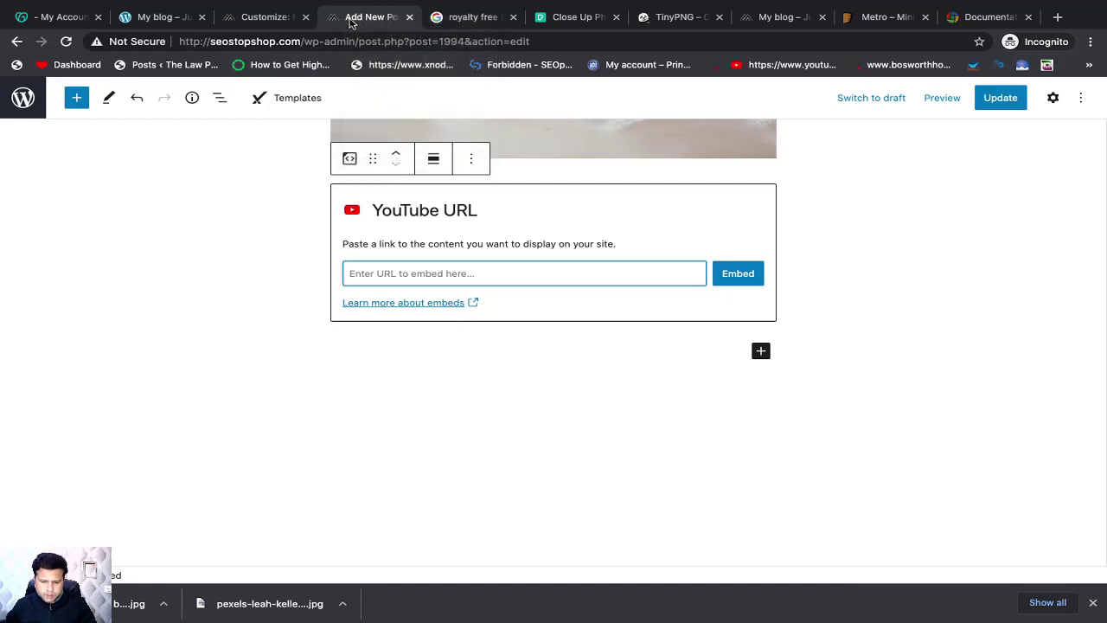
pyautogui.rightClick(351, 21)
pyautogui.click(381, 23)
pyautogui.write('you')
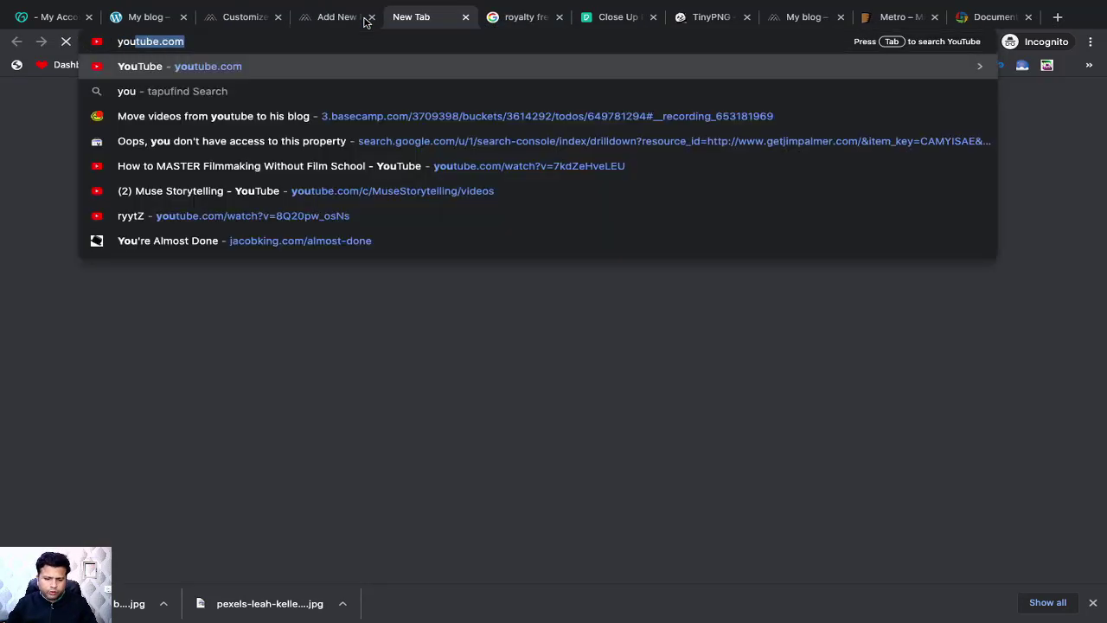
pyautogui.press('Return')
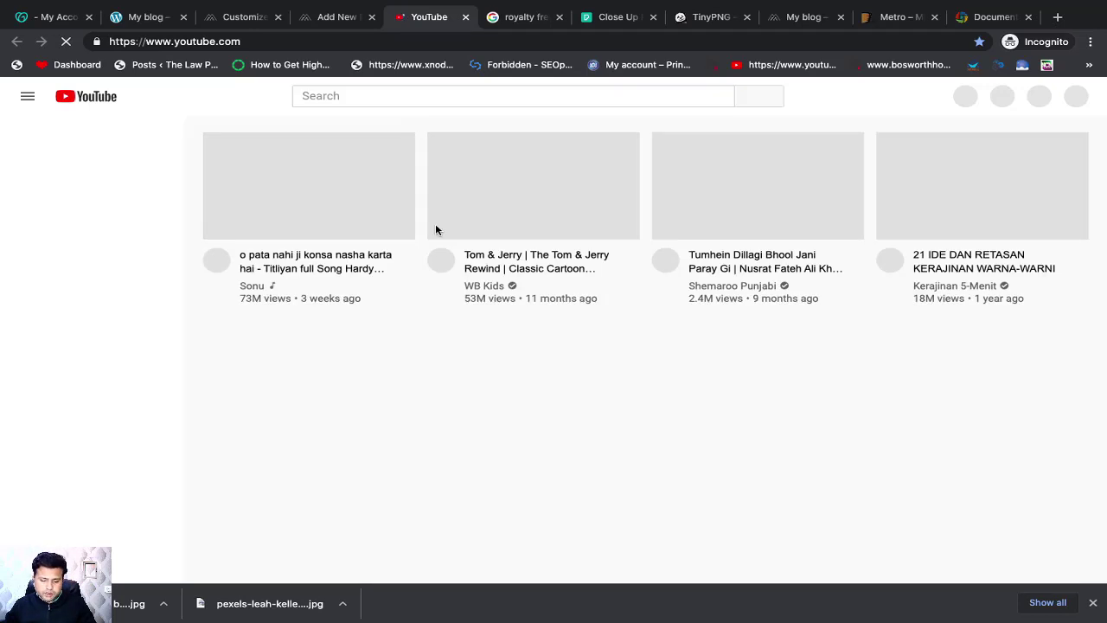
# Browse the YouTube home page and open one of the listed videos for the embed
pyautogui.scroll(-1, 437, 229)
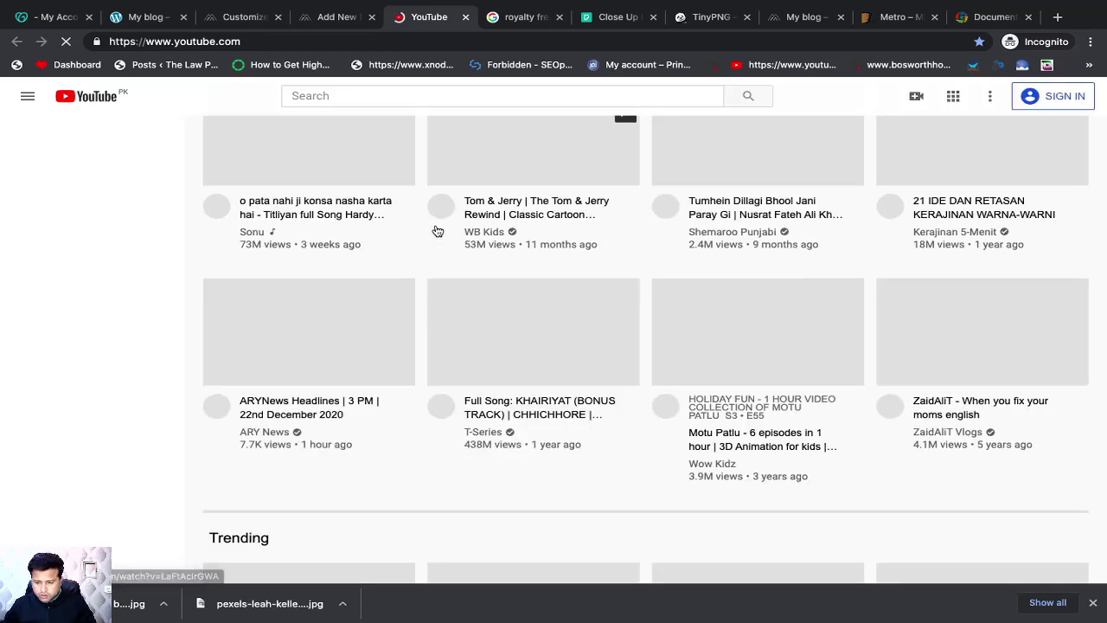
pyautogui.scroll(-2, 437, 229)
pyautogui.scroll(-3, 438, 229)
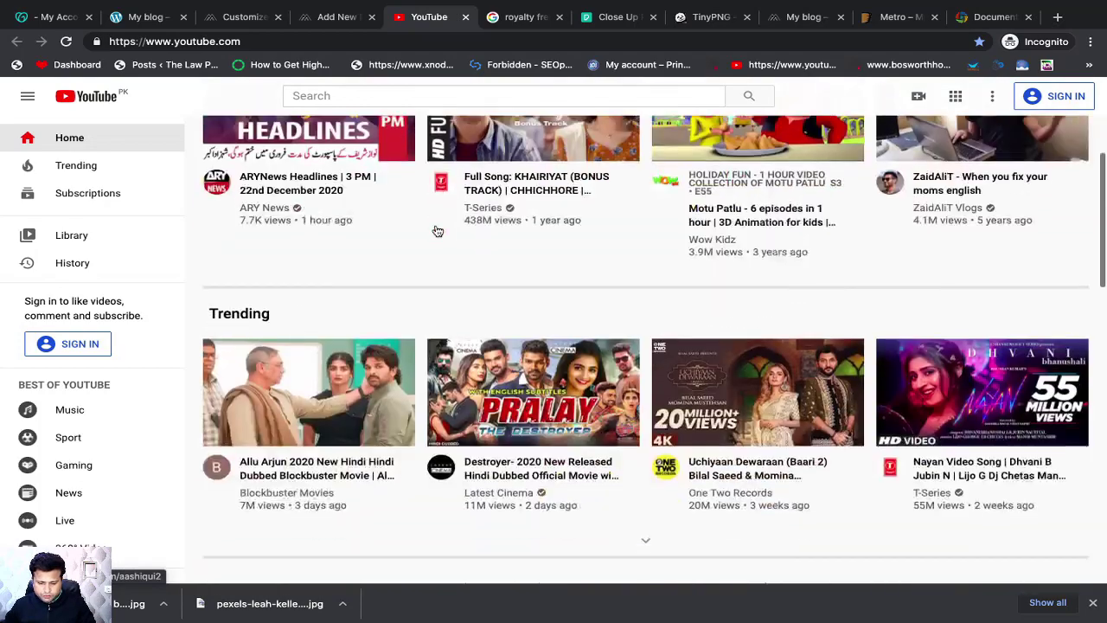
pyautogui.scroll(-2, 437, 229)
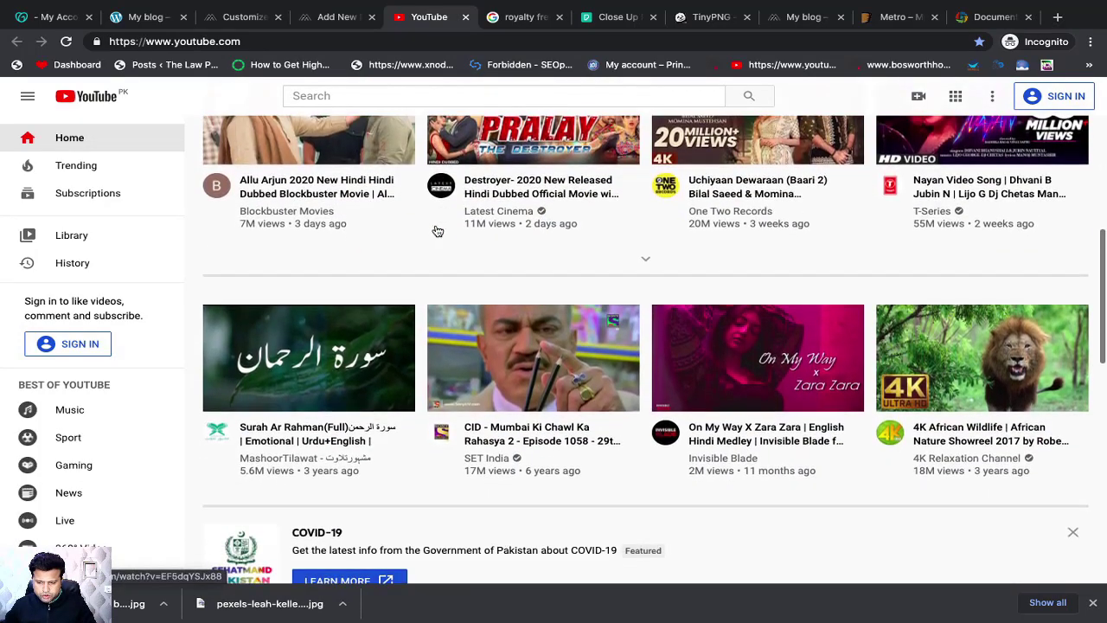
pyautogui.click(971, 252)
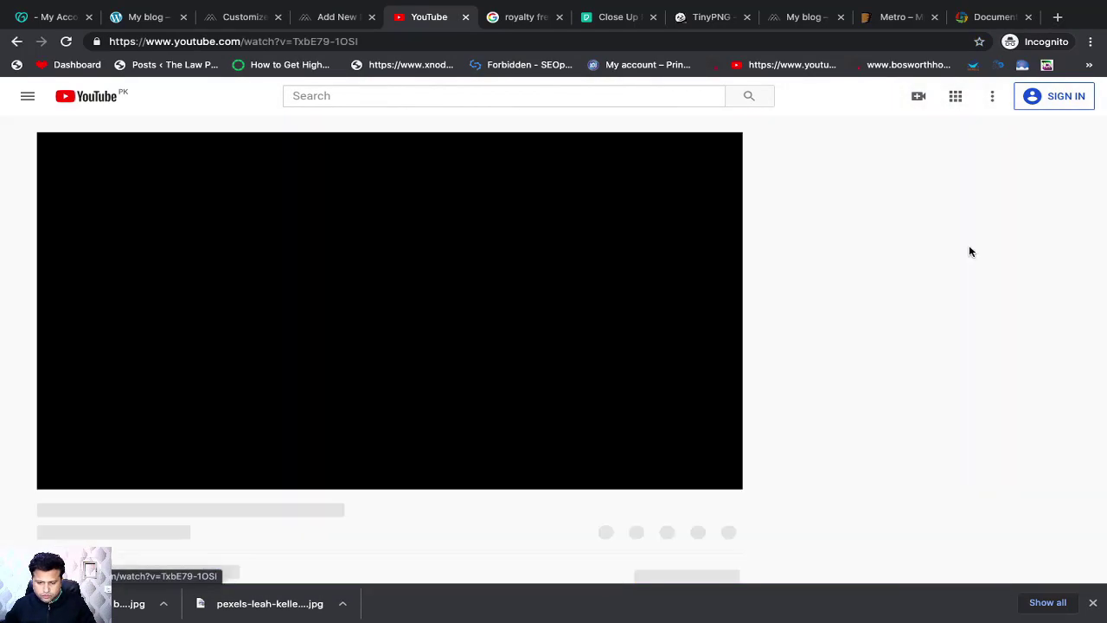
# Copy the URL of the African wildlife video, close its tab and embed it in the post's YouTube block
pyautogui.click(300, 44)
pyautogui.hotkey('ctrl', 'c')
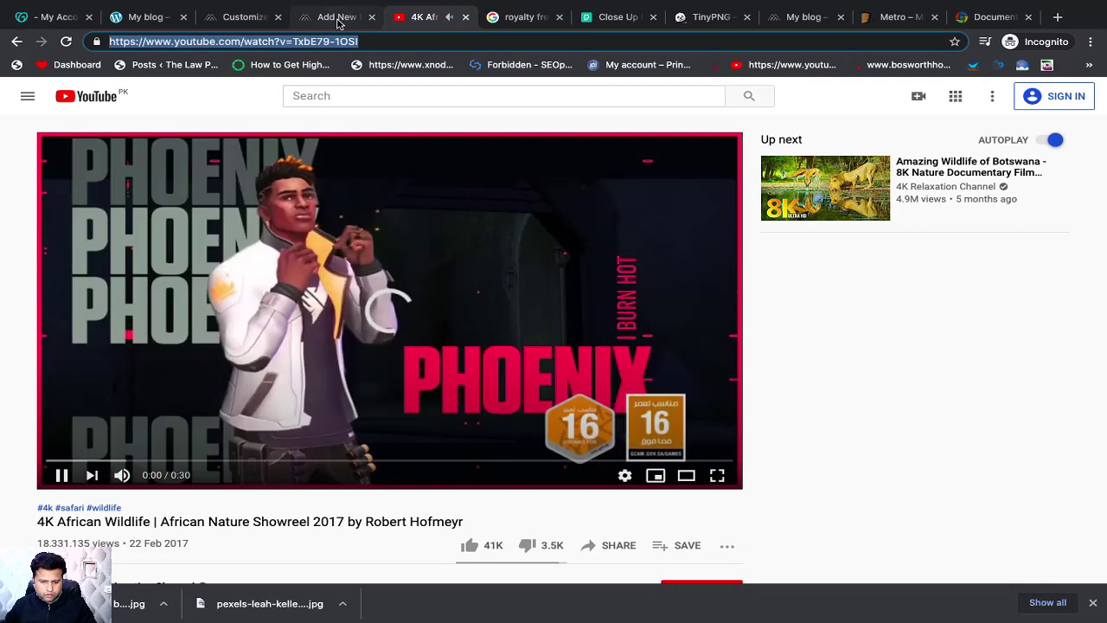
pyautogui.hotkey('ctrl', 'w')
pyautogui.hotkey('ctrl', 'v')
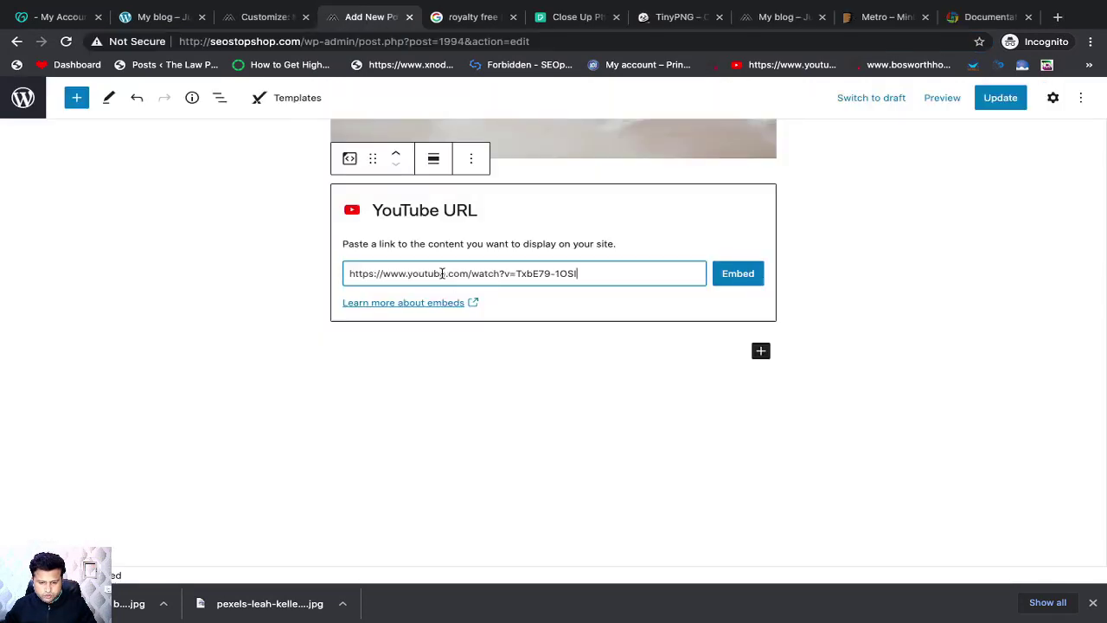
pyautogui.click(734, 274)
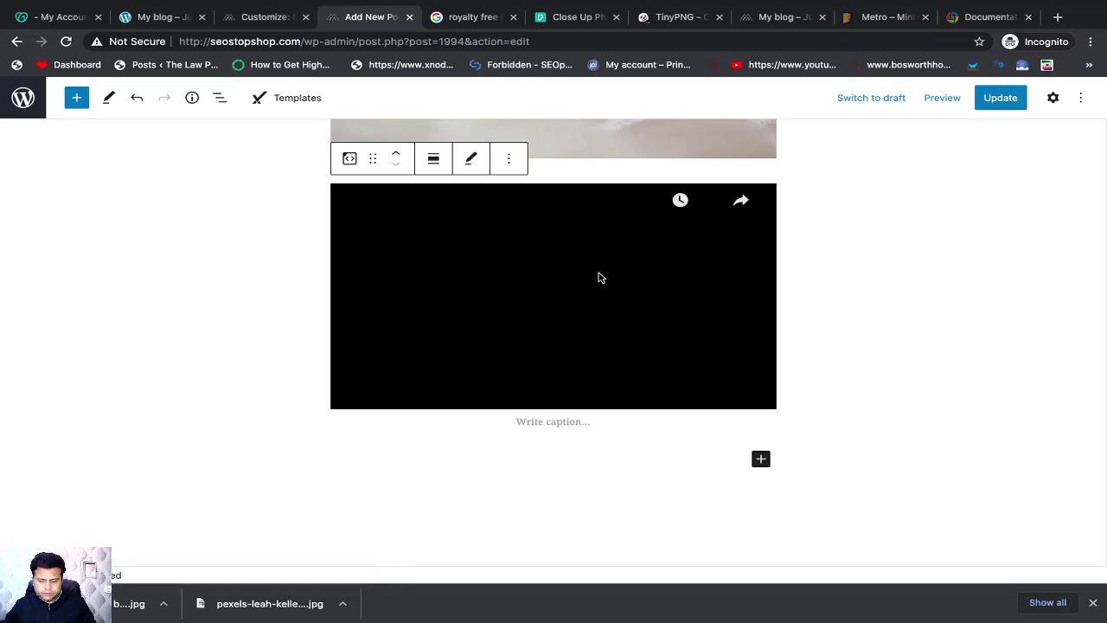
# Play the embedded YouTube video inside the post editor, mute its sound and pause it
pyautogui.scroll(1, 603, 304)
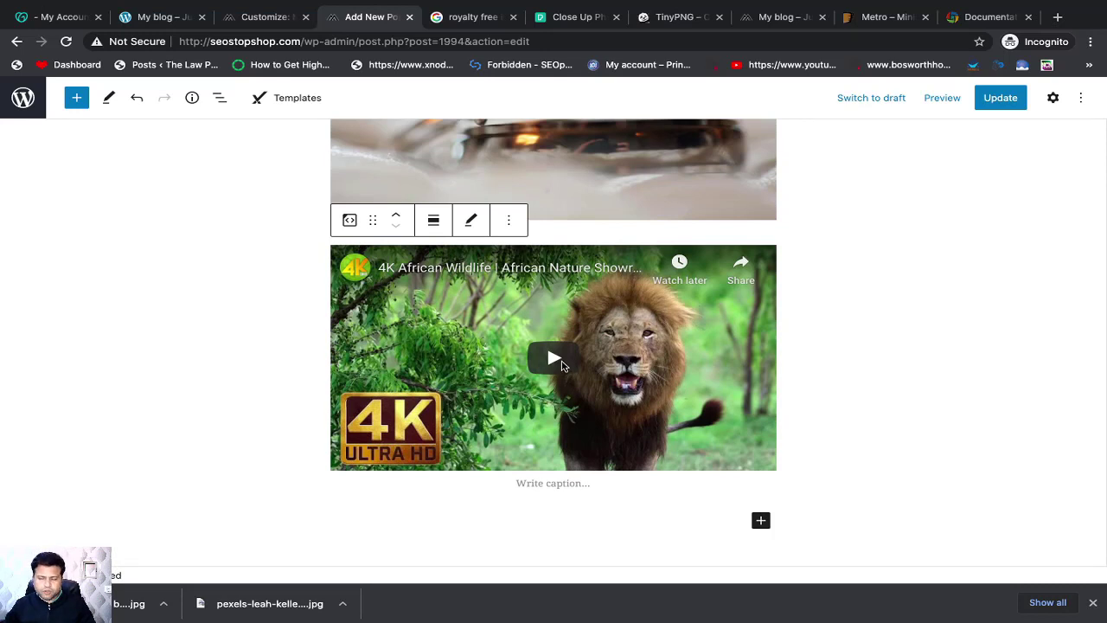
pyautogui.click(566, 365)
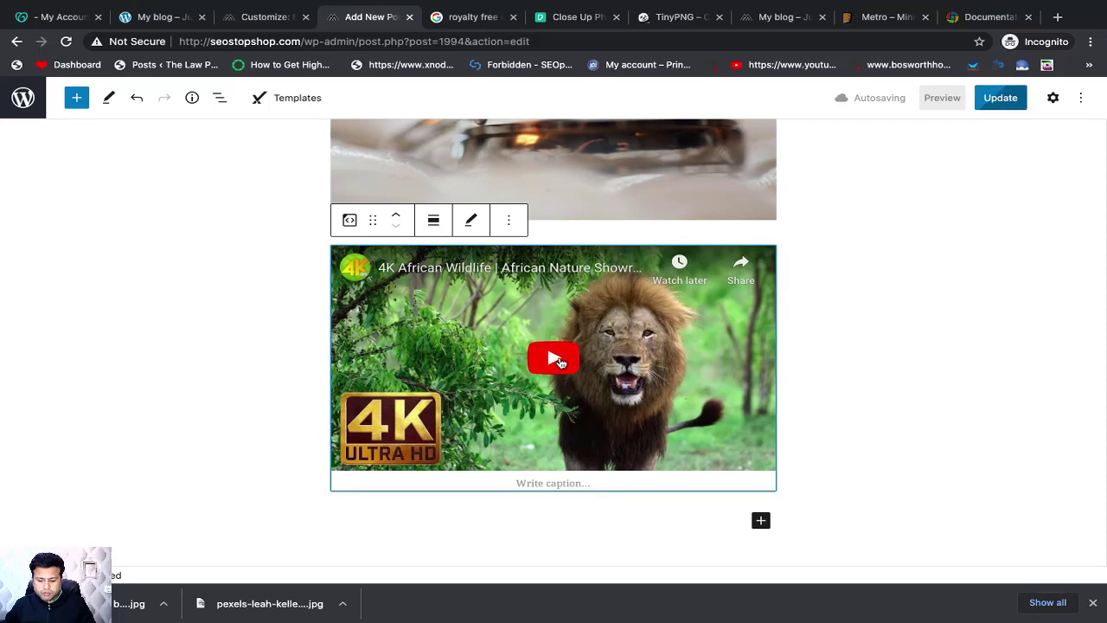
pyautogui.click(569, 377)
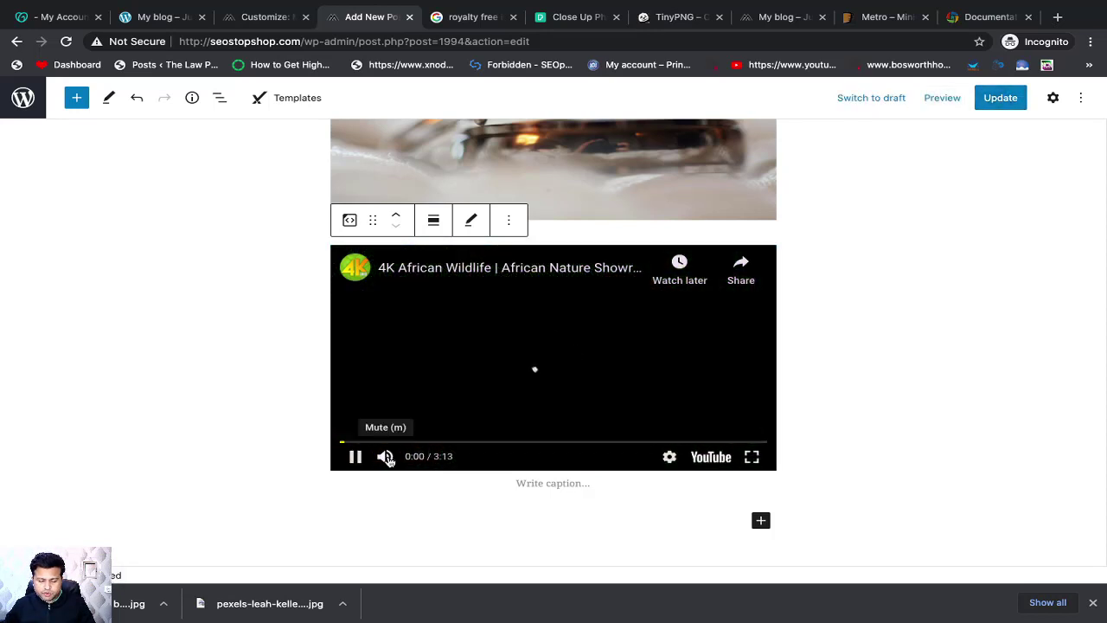
pyautogui.click(387, 458)
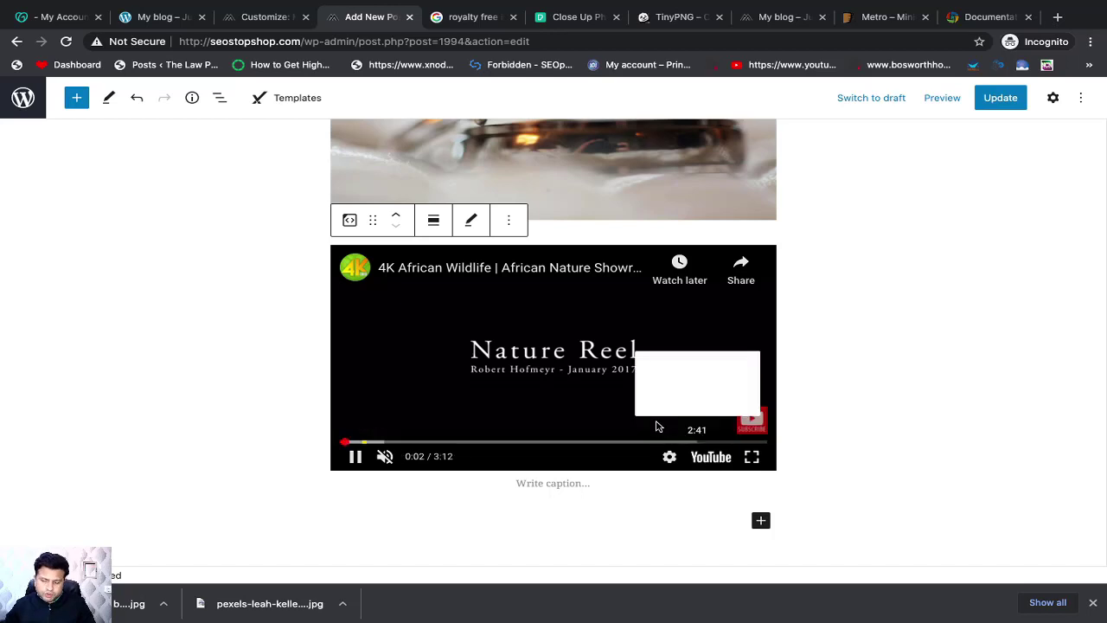
pyautogui.click(355, 459)
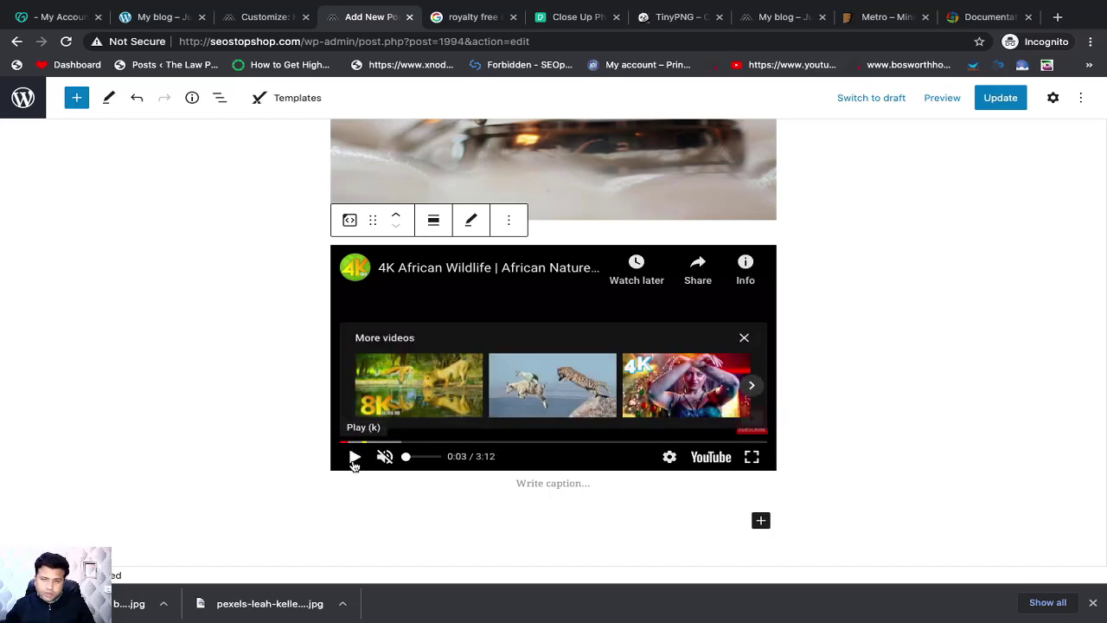
# Leave the post editor for the list of all posts, abandoning the unsaved changes
pyautogui.scroll(1, 563, 440)
pyautogui.scroll(2, 564, 442)
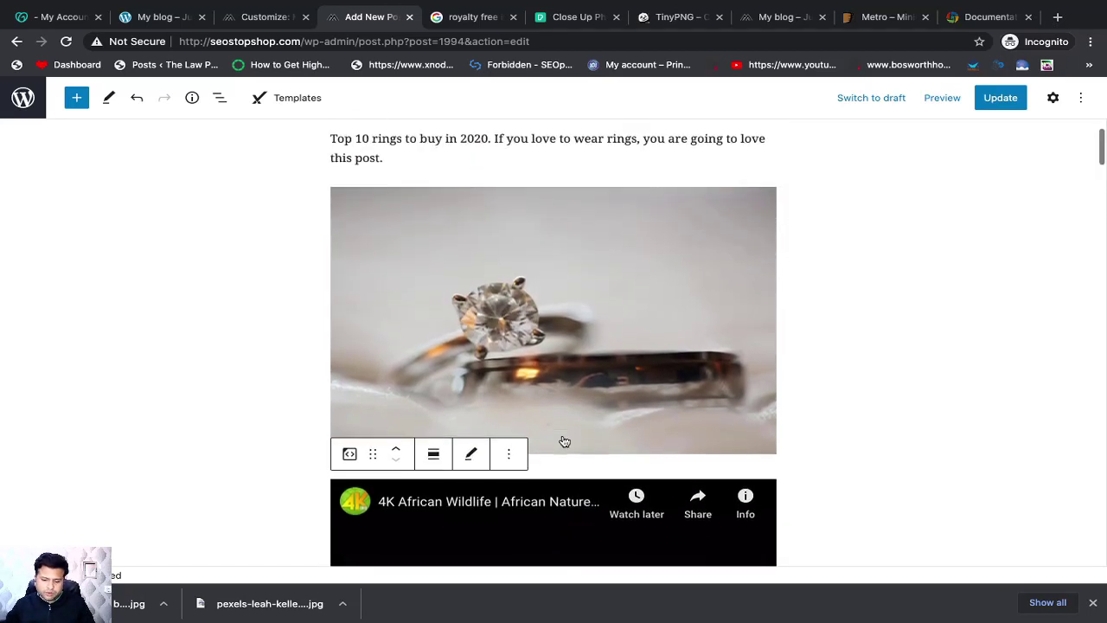
pyautogui.scroll(-1, 562, 440)
pyautogui.scroll(1, 564, 442)
pyautogui.scroll(1, 564, 442)
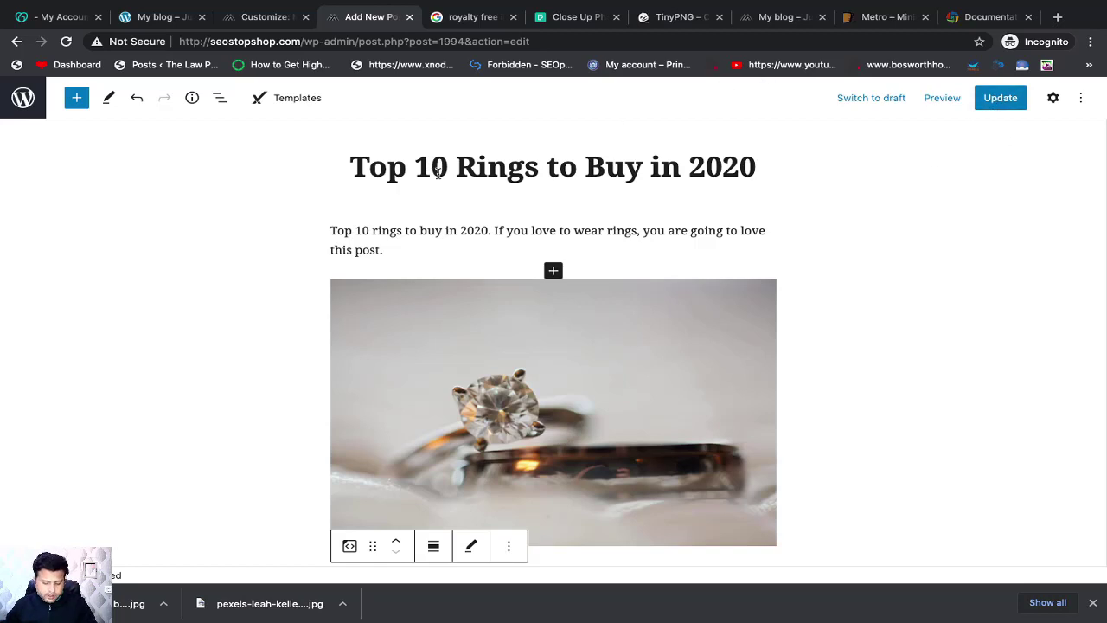
pyautogui.scroll(-3, 290, 250)
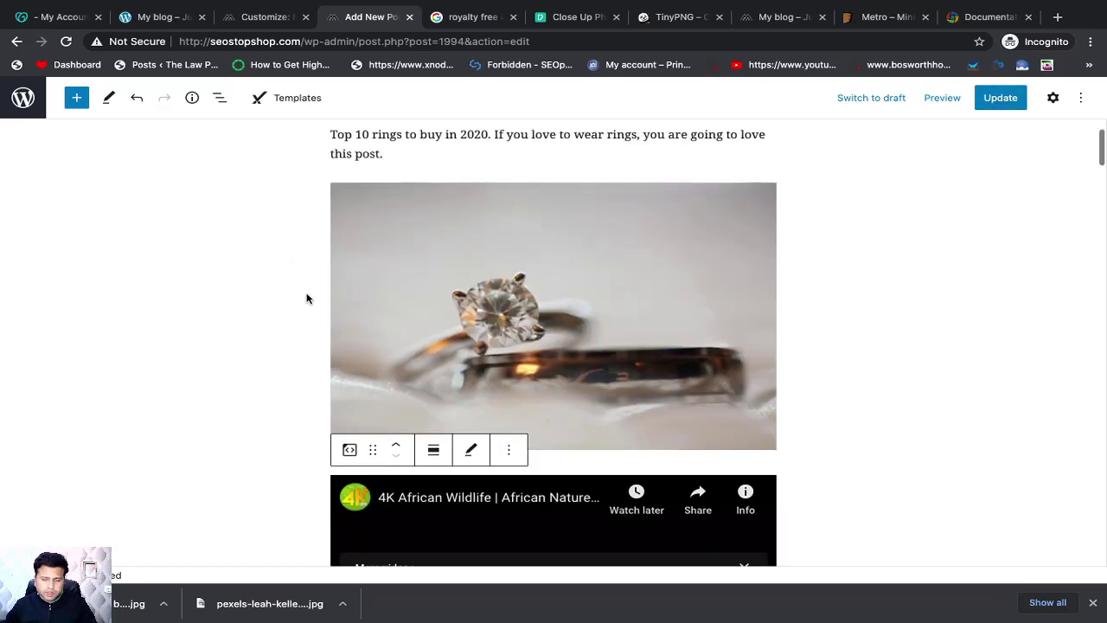
pyautogui.scroll(3, 306, 296)
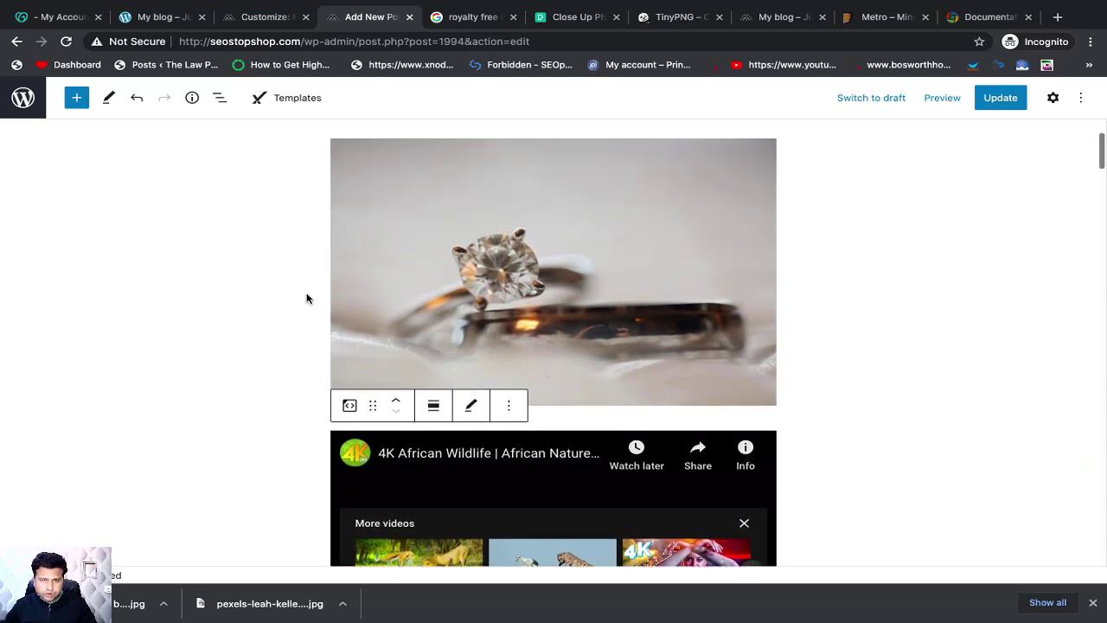
pyautogui.click(28, 102)
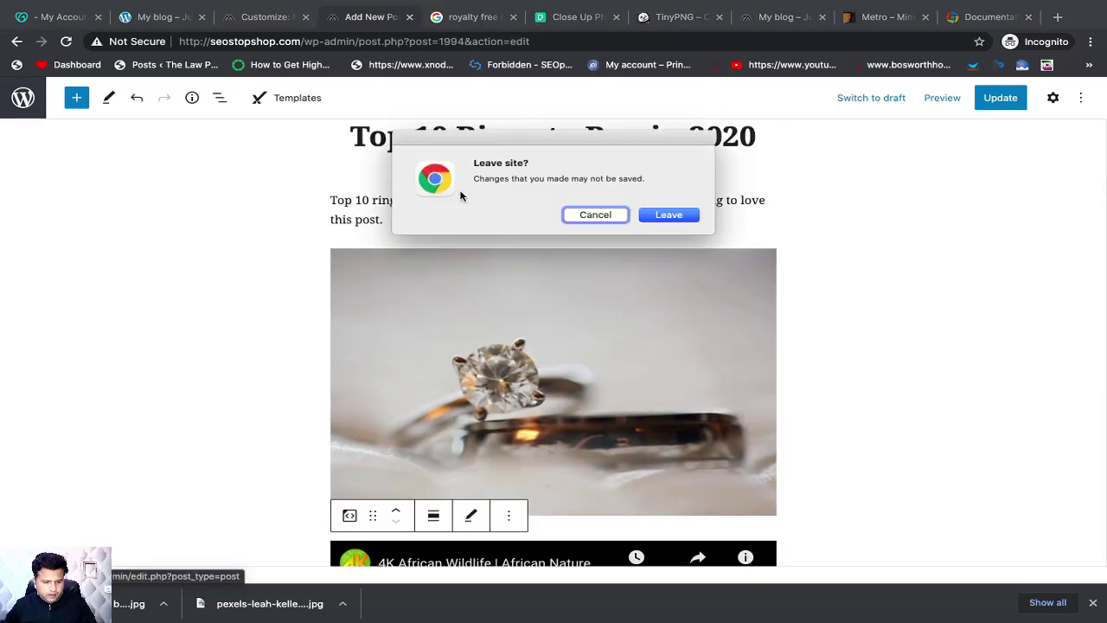
pyautogui.click(667, 214)
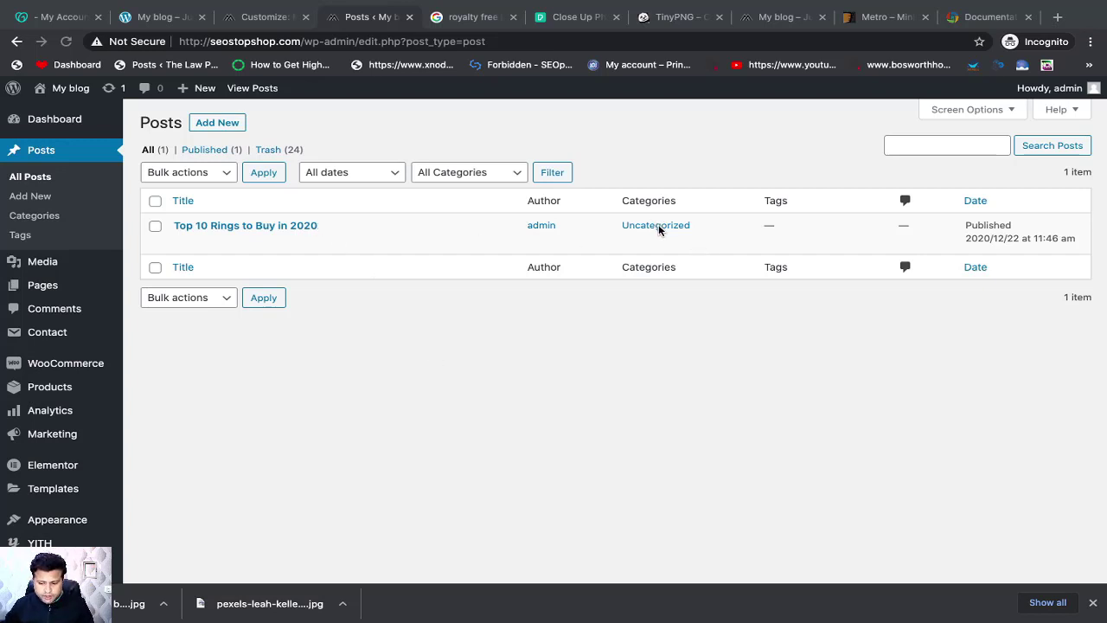
# Open the post Categories page in a new tab and review the existing categories and the Slug field of the new-category form
pyautogui.moveTo(246, 227)
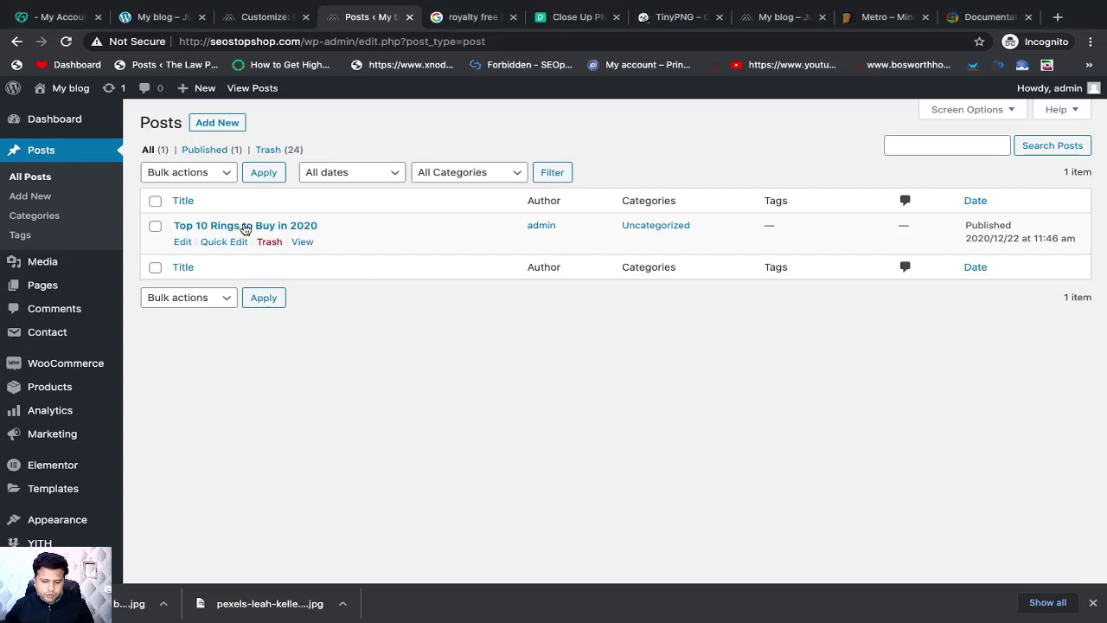
pyautogui.rightClick(39, 223)
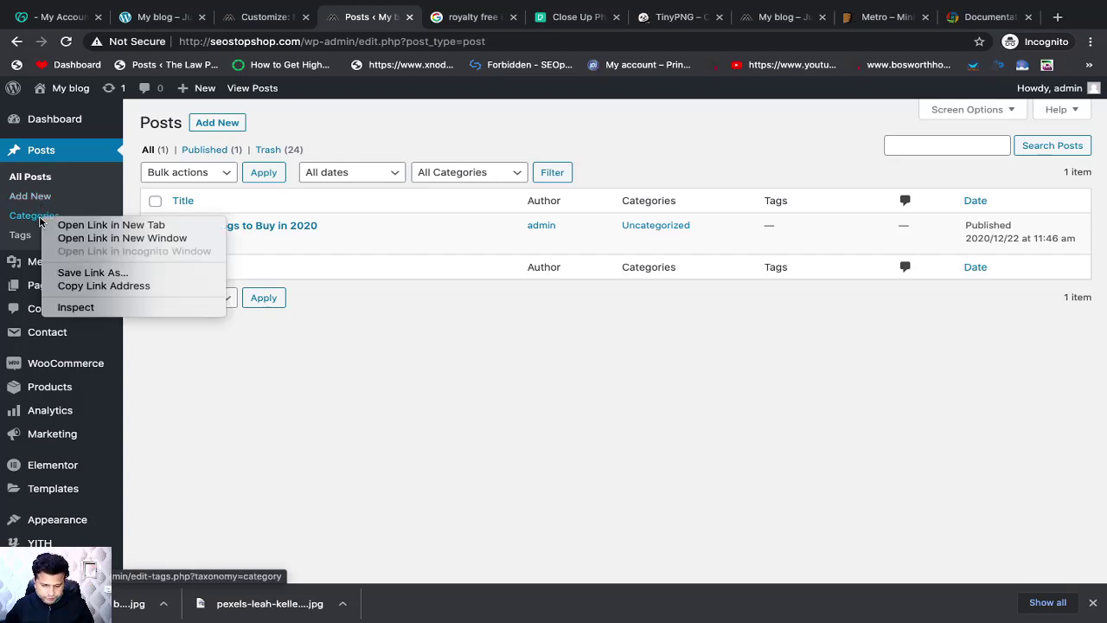
pyautogui.click(69, 227)
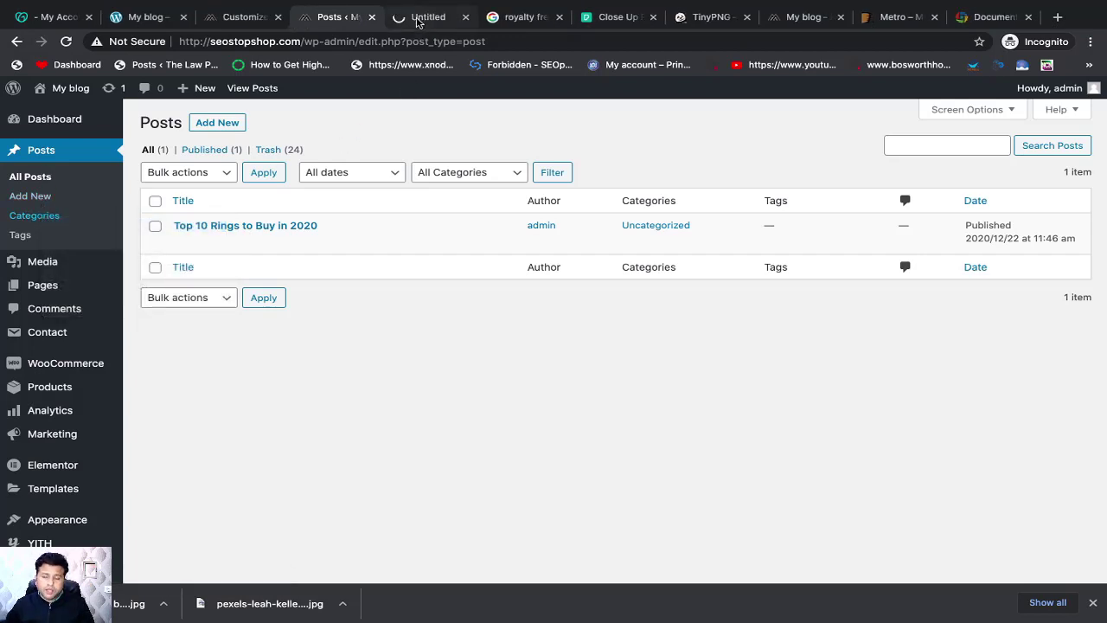
pyautogui.click(417, 22)
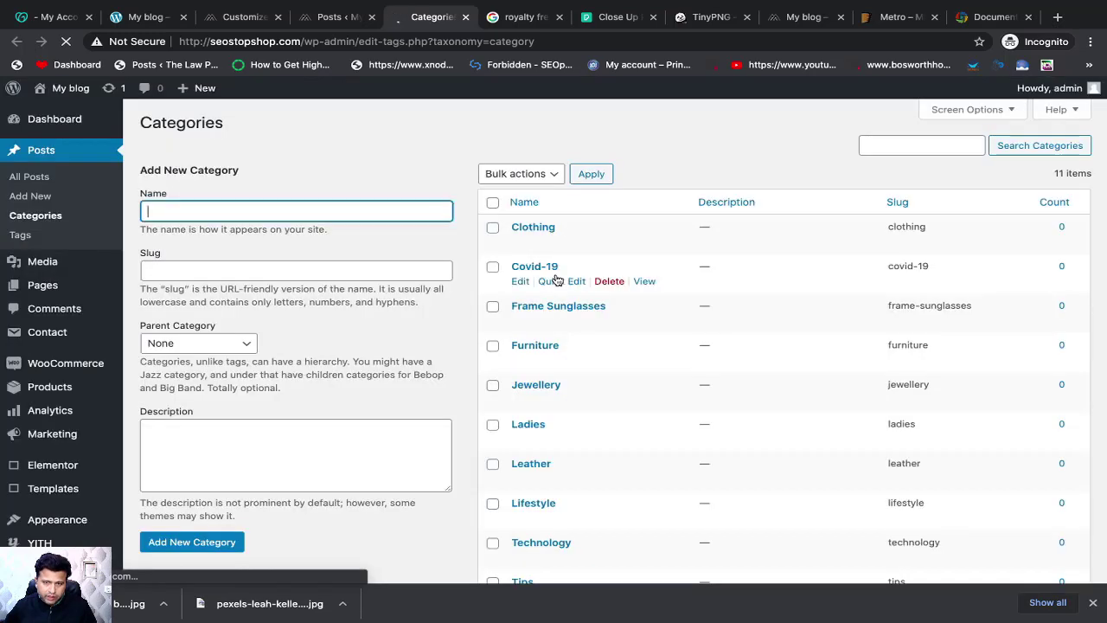
pyautogui.scroll(-3, 650, 303)
pyautogui.scroll(2, 650, 306)
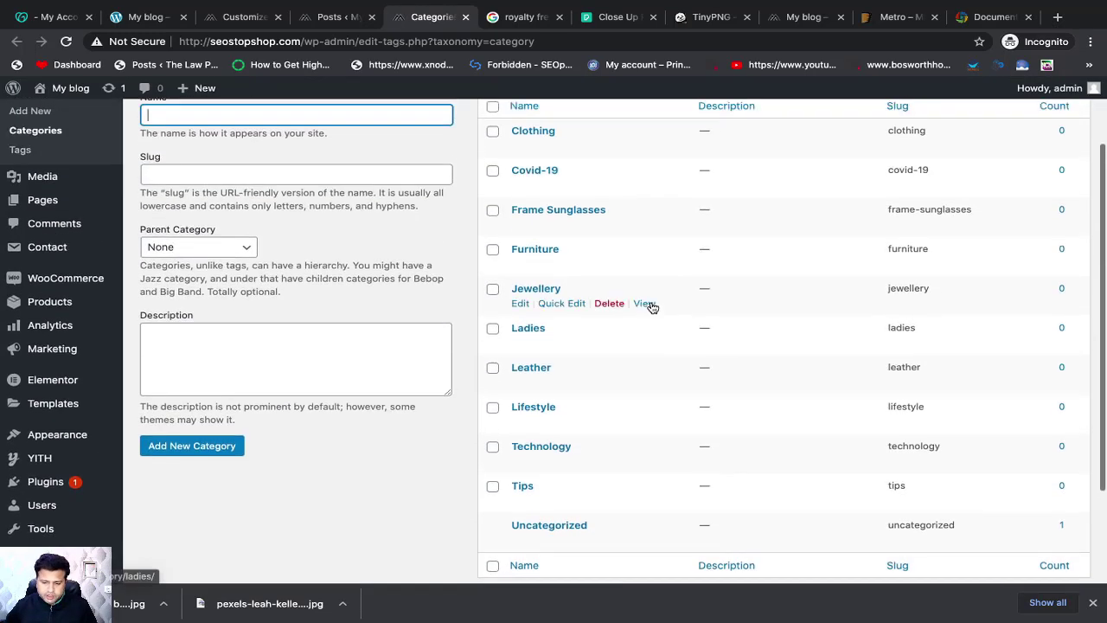
pyautogui.scroll(-1, 653, 308)
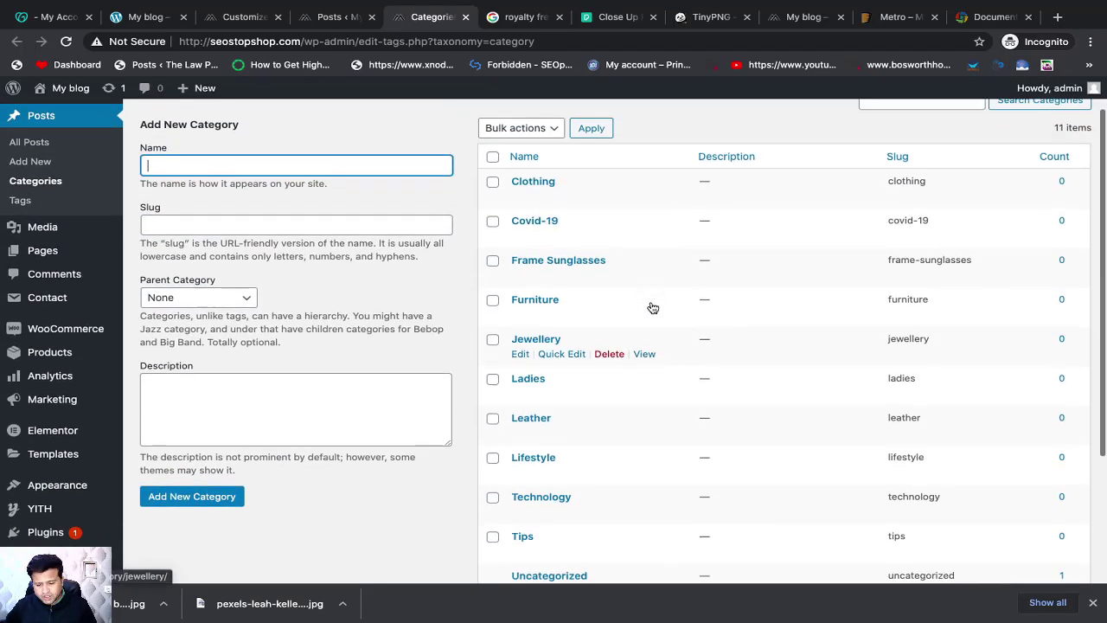
pyautogui.scroll(-2, 652, 307)
pyautogui.scroll(2, 652, 306)
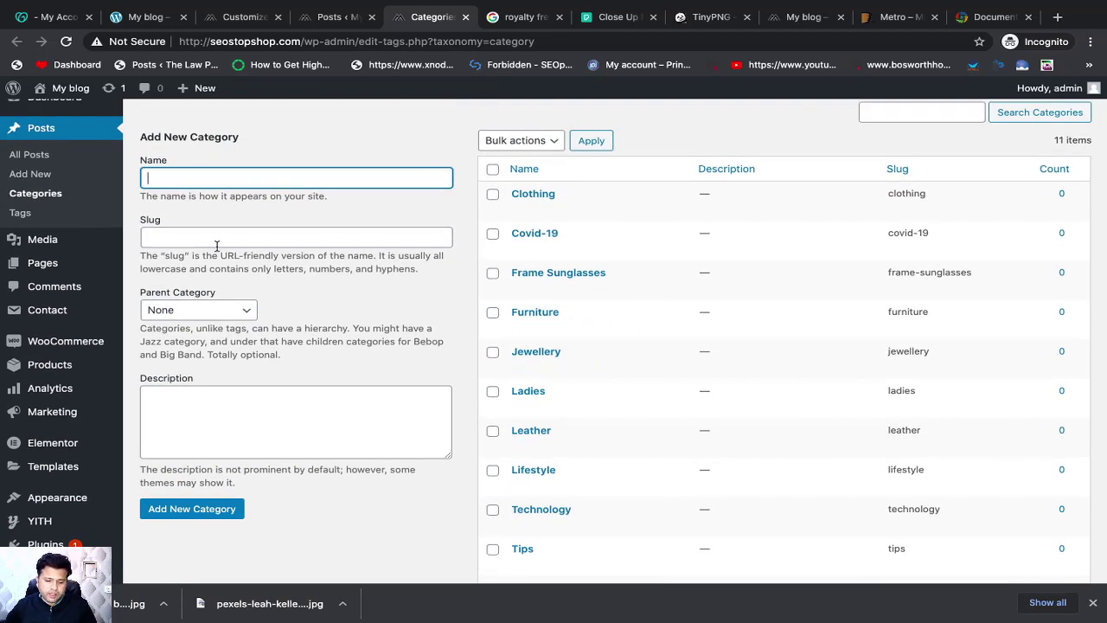
pyautogui.click(217, 239)
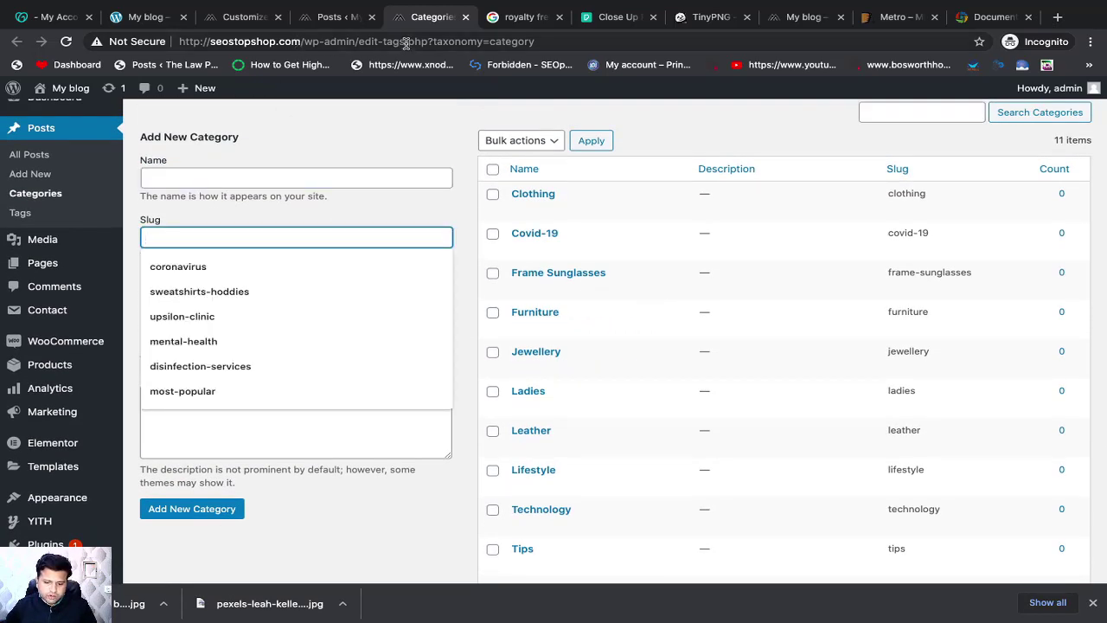
# View the published post in a new tab and highlight the slug "top-10-rings-to-buy-in-2020" in its web address
pyautogui.click(333, 17)
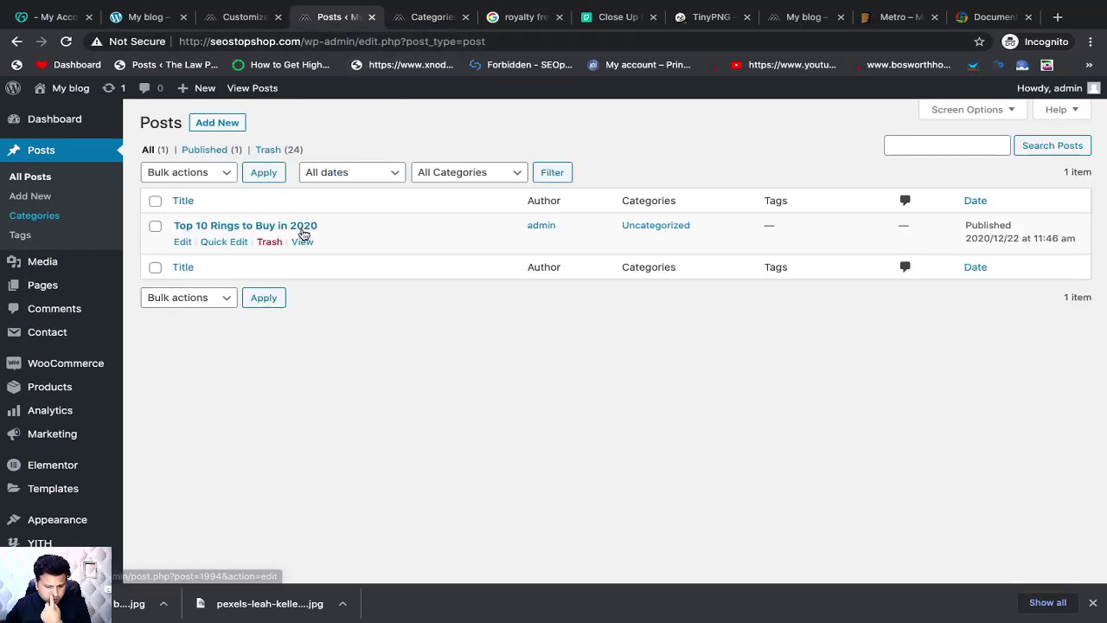
pyautogui.rightClick(302, 246)
pyautogui.click(367, 250)
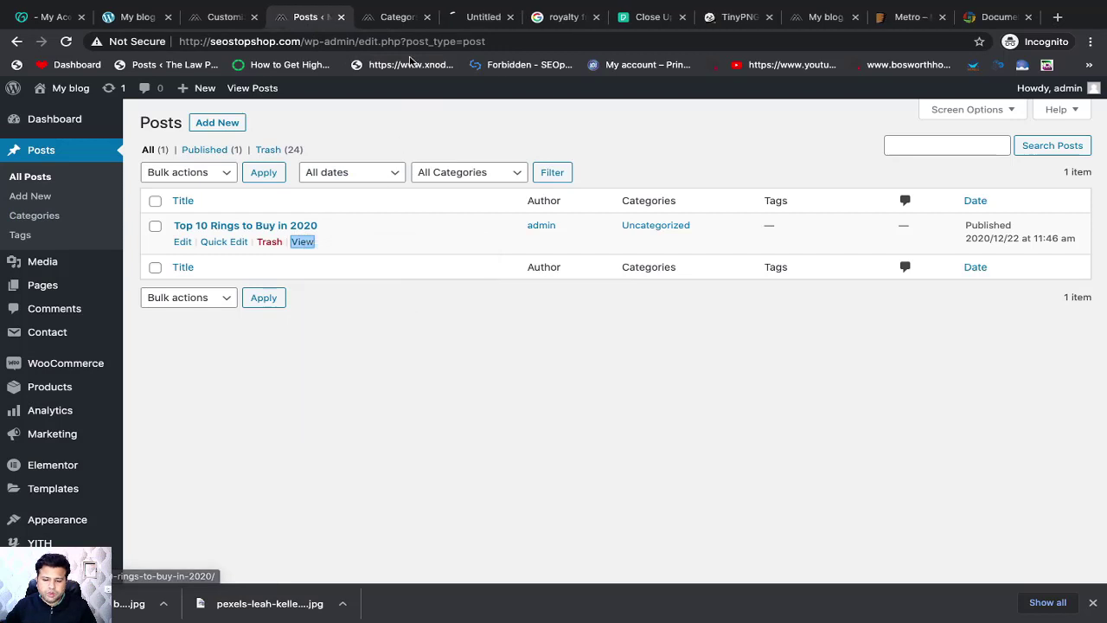
pyautogui.click(478, 16)
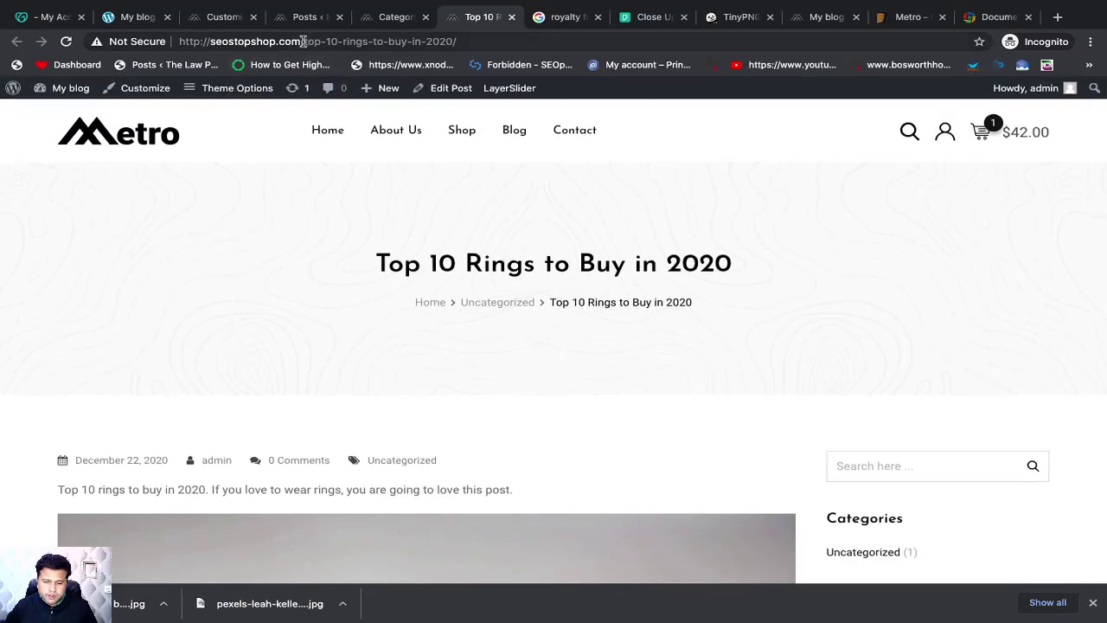
pyautogui.moveTo(302, 42); pyautogui.dragTo(487, 53)
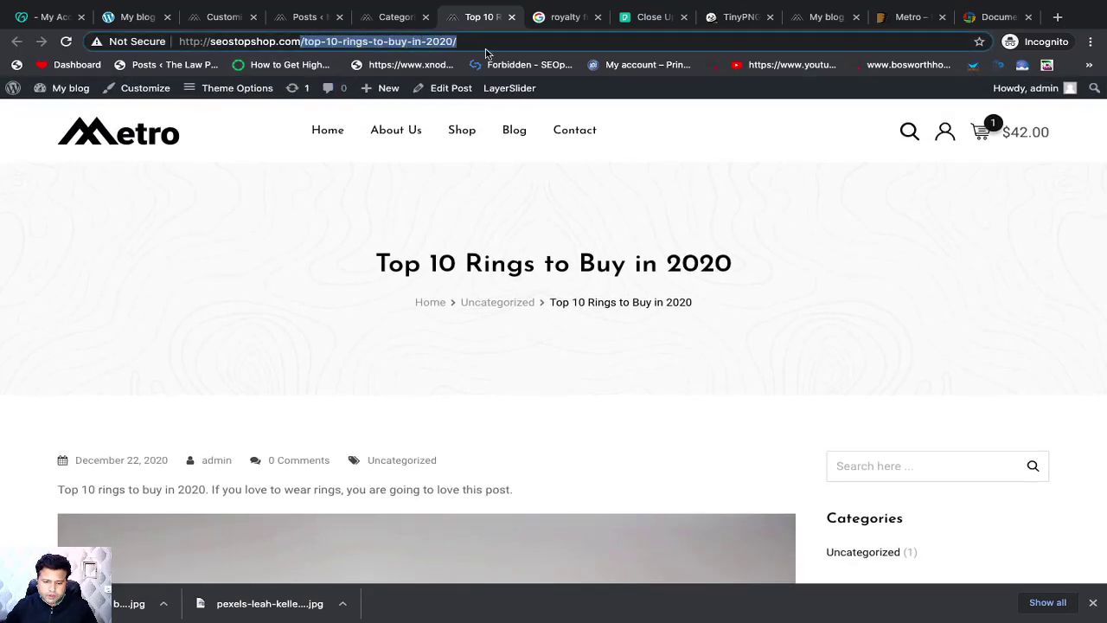
pyautogui.click(347, 43)
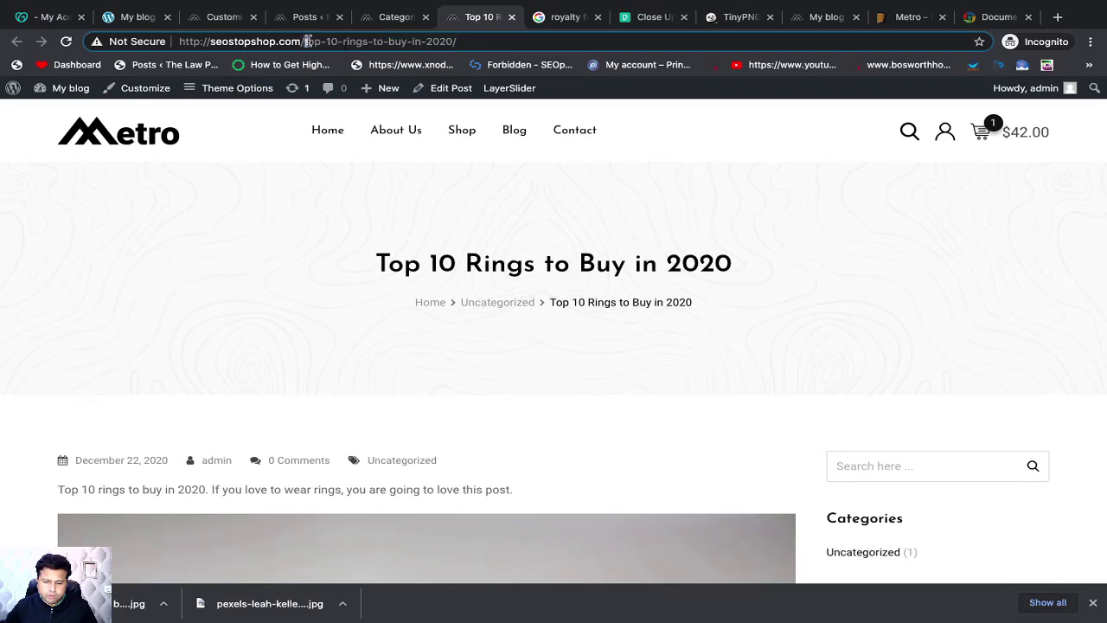
pyautogui.moveTo(306, 42); pyautogui.dragTo(453, 38)
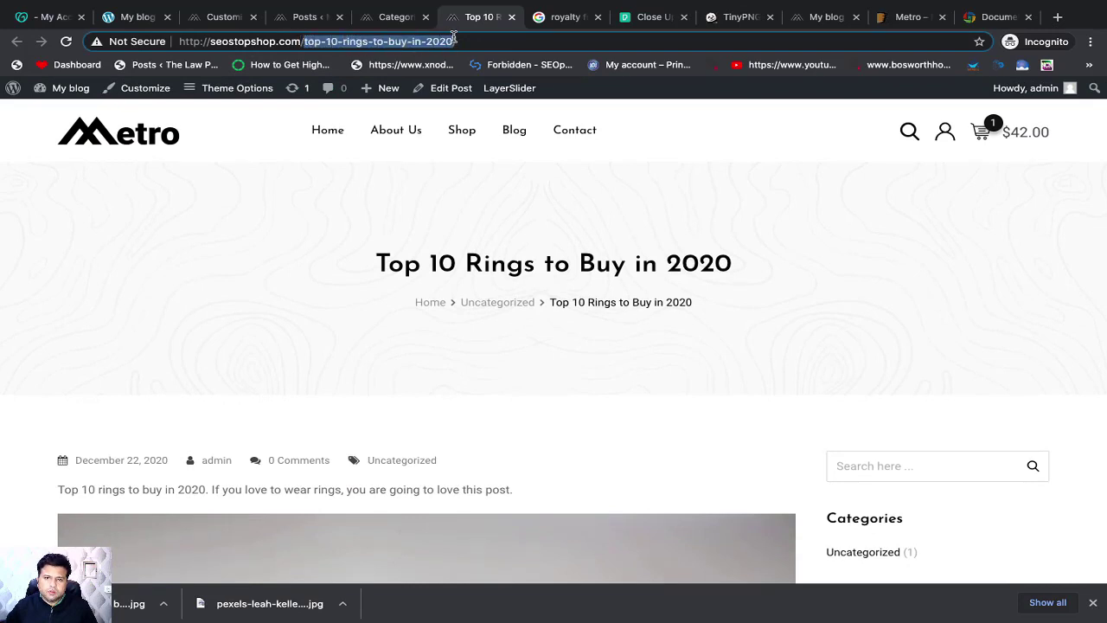
# Fill in the new post category form with the name "Ring" and slug "ring", and look through the Parent Category options
pyautogui.click(395, 23)
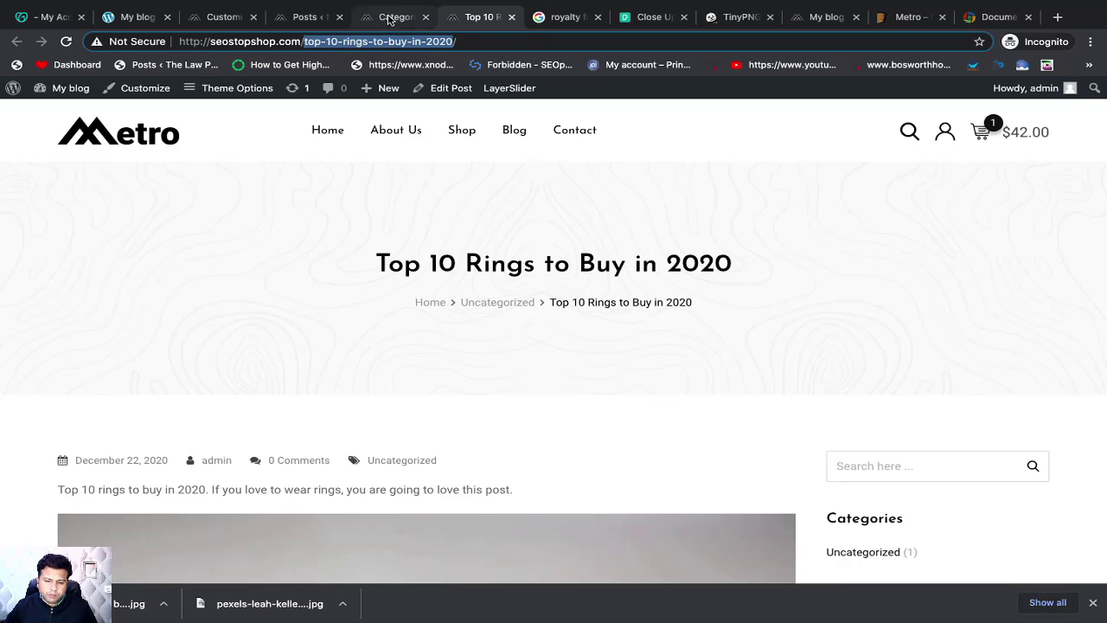
pyautogui.click(243, 179)
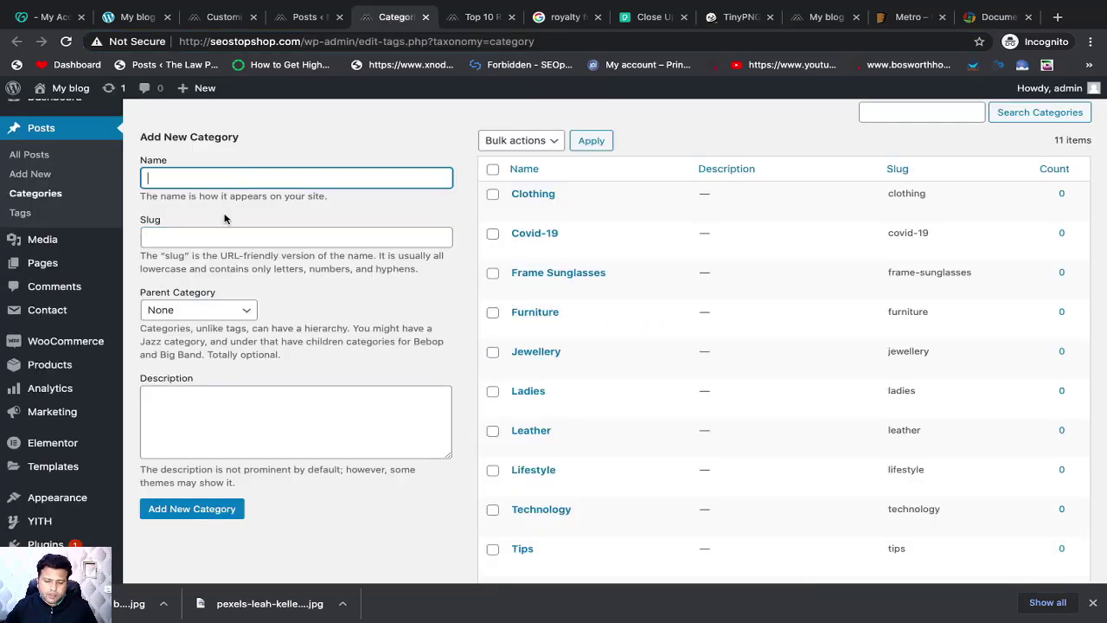
pyautogui.click(216, 230)
pyautogui.click(216, 179)
pyautogui.click(190, 246)
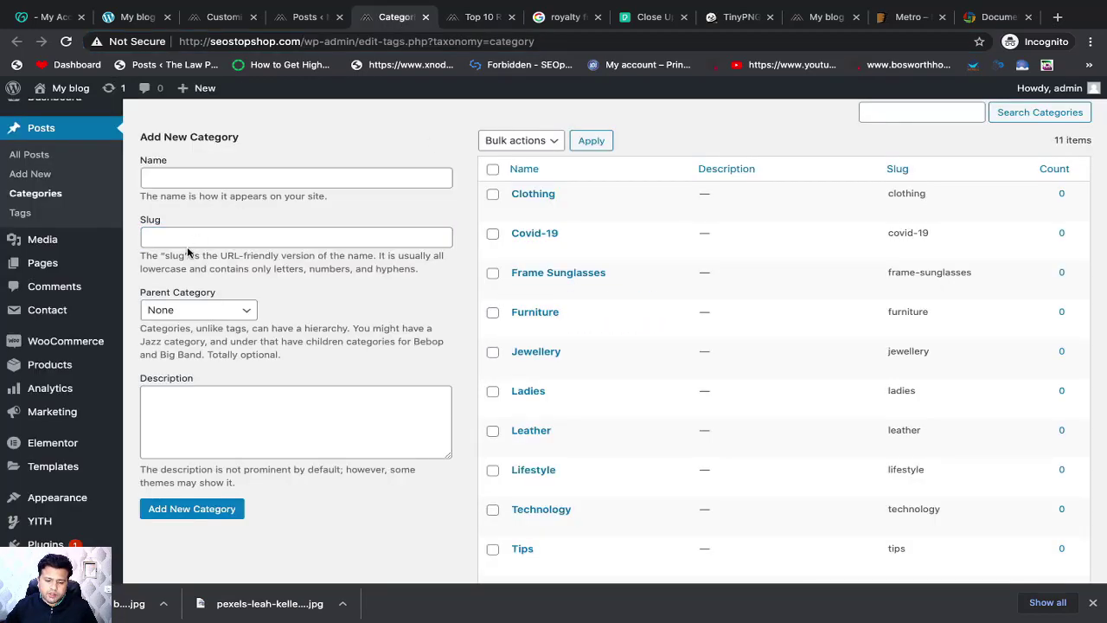
pyautogui.click(200, 175)
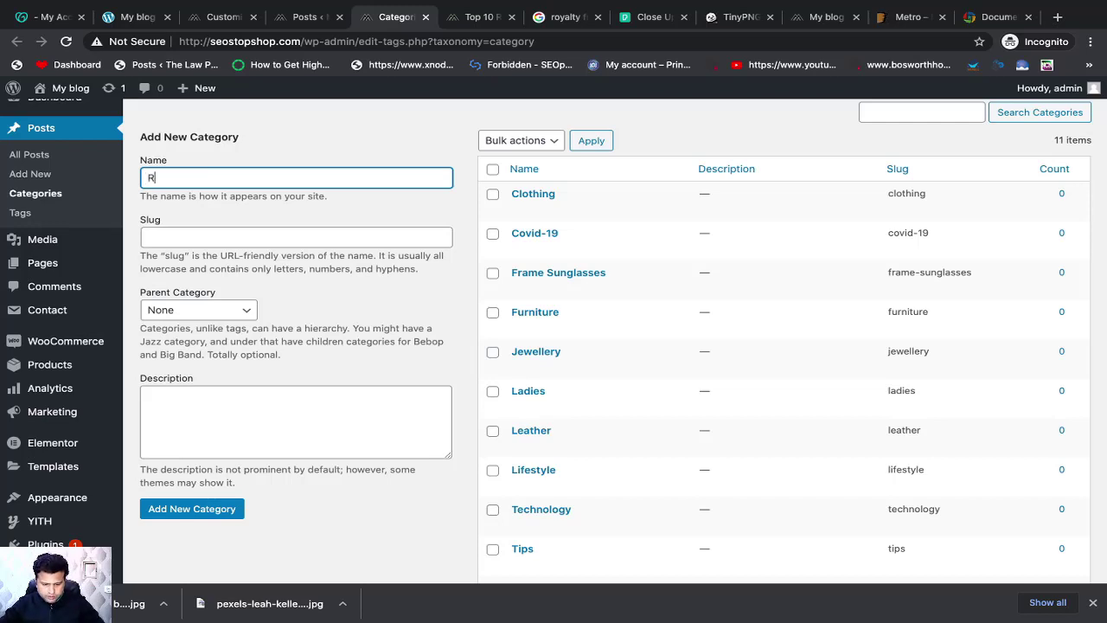
pyautogui.write('Ring')
pyautogui.click(149, 237)
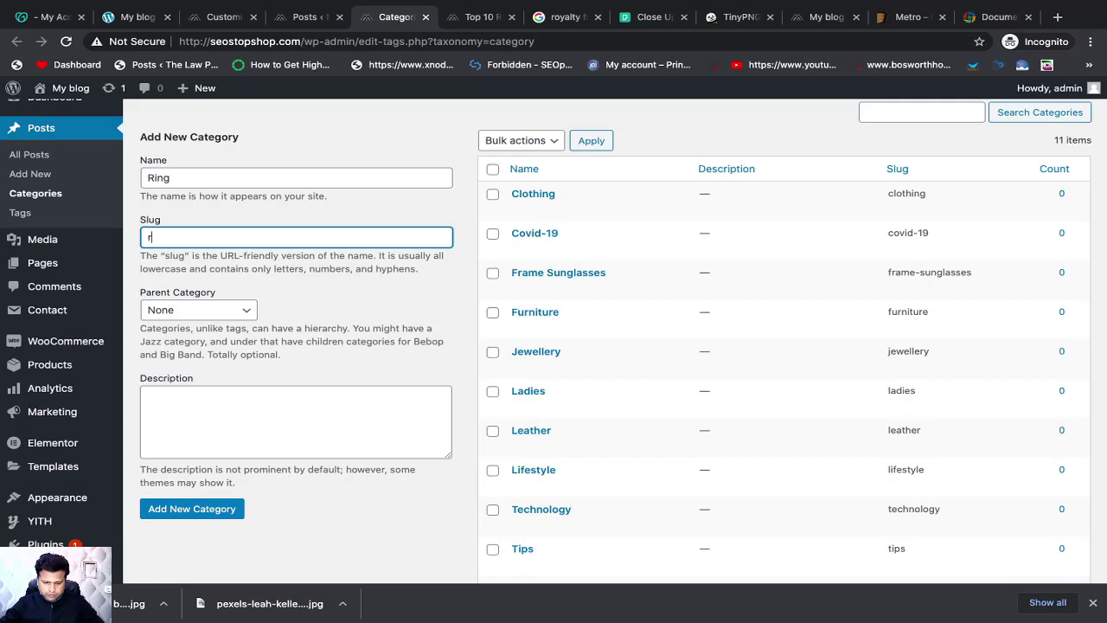
pyautogui.click(231, 266)
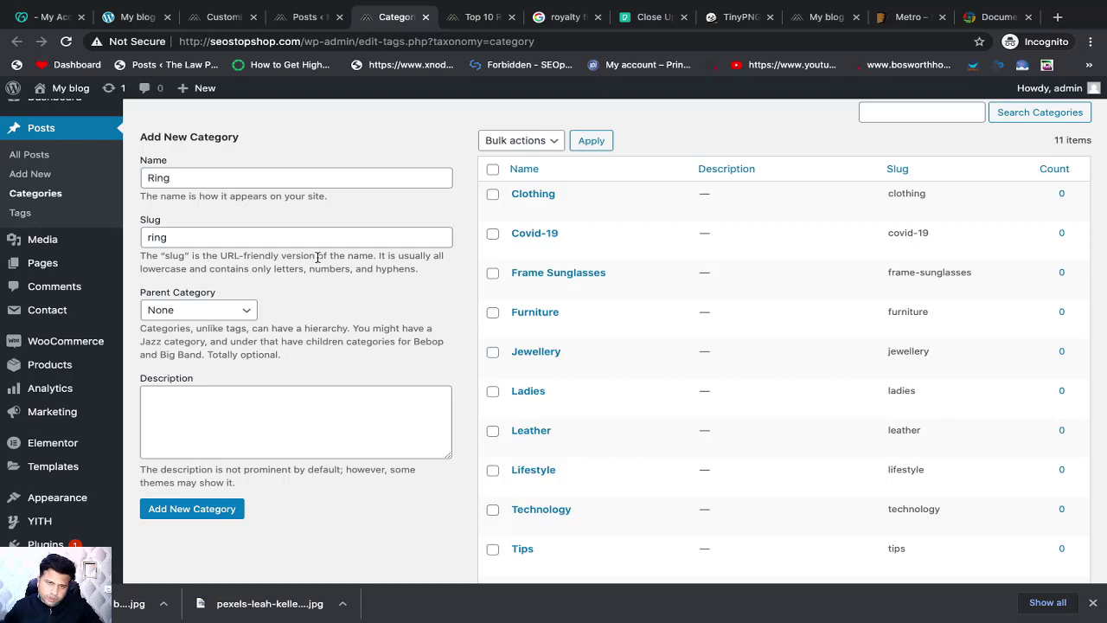
pyautogui.click(245, 309)
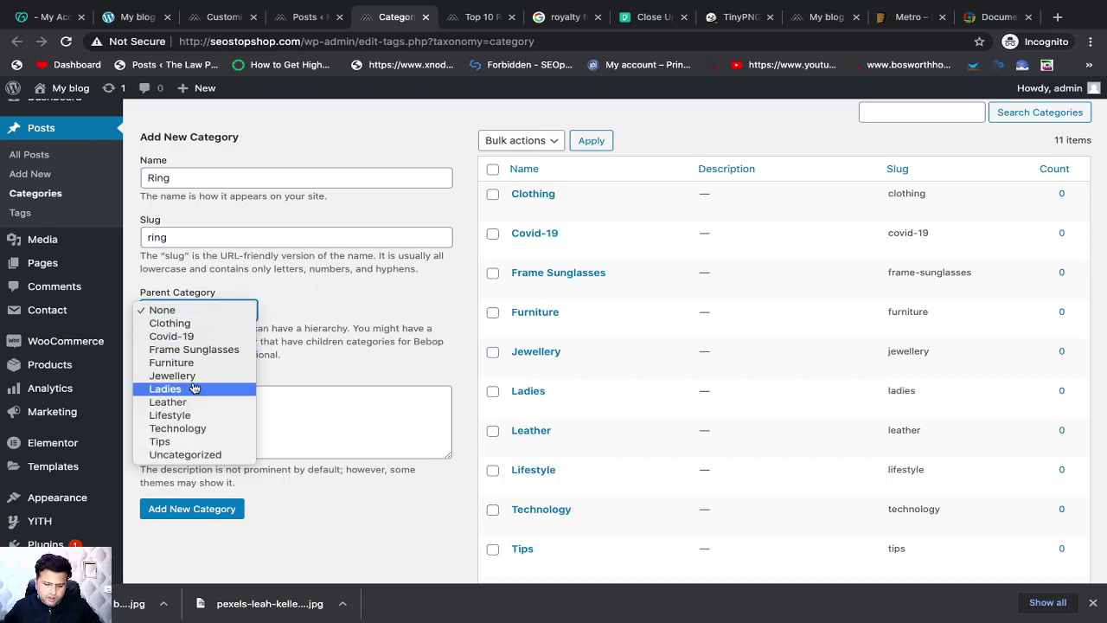
pyautogui.click(358, 364)
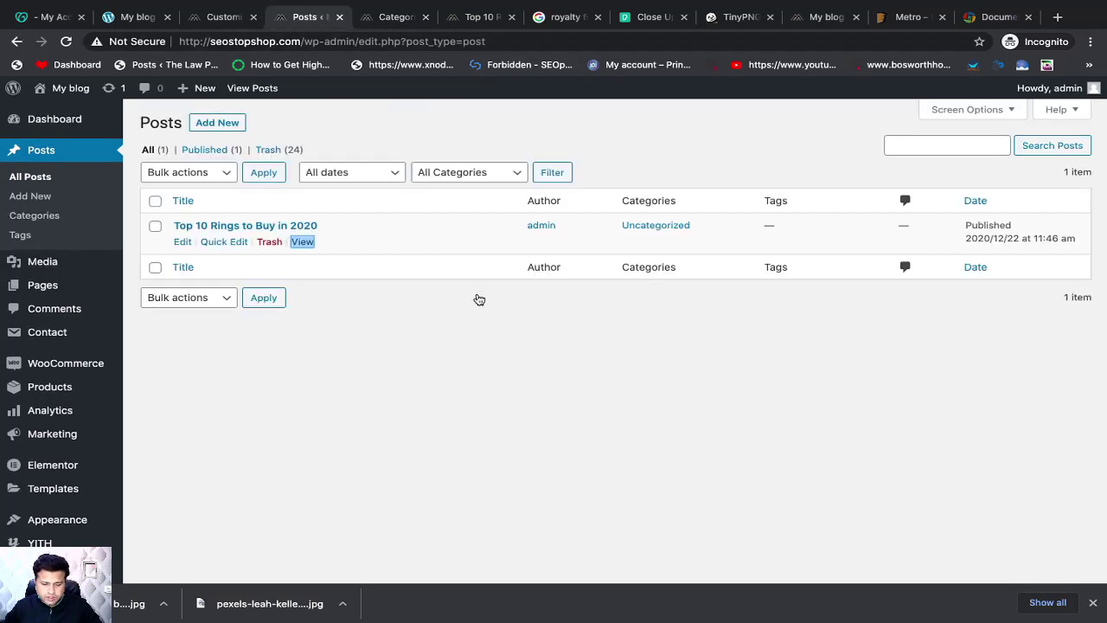
# Open the post "Top 10 Rings to Buy in 2020" for editing from the posts list and show its post settings
pyautogui.click(311, 17)
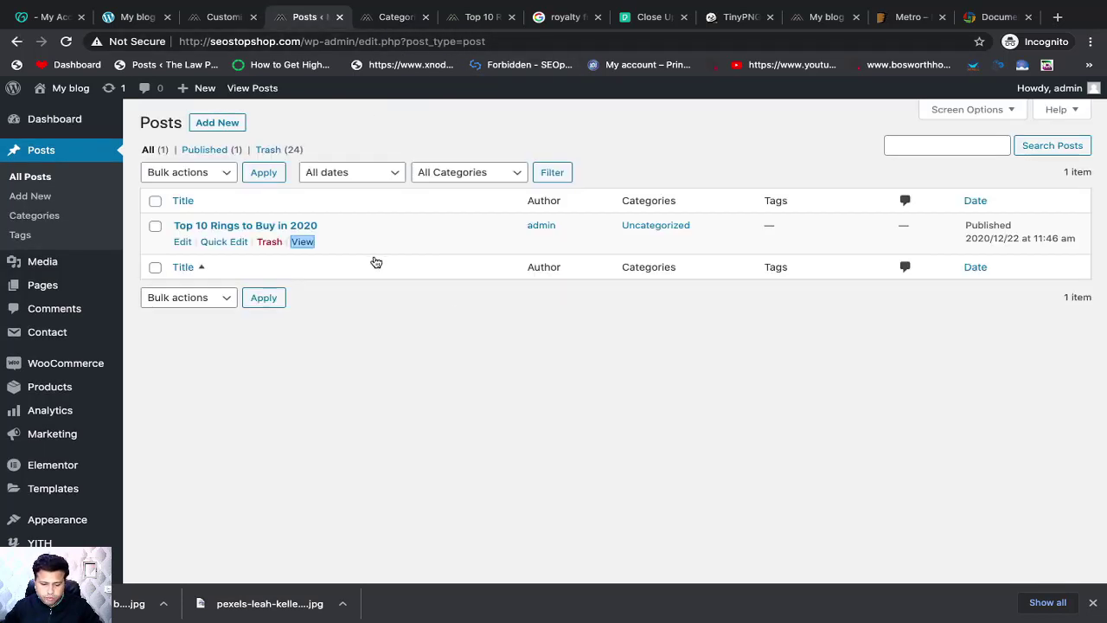
pyautogui.click(267, 225)
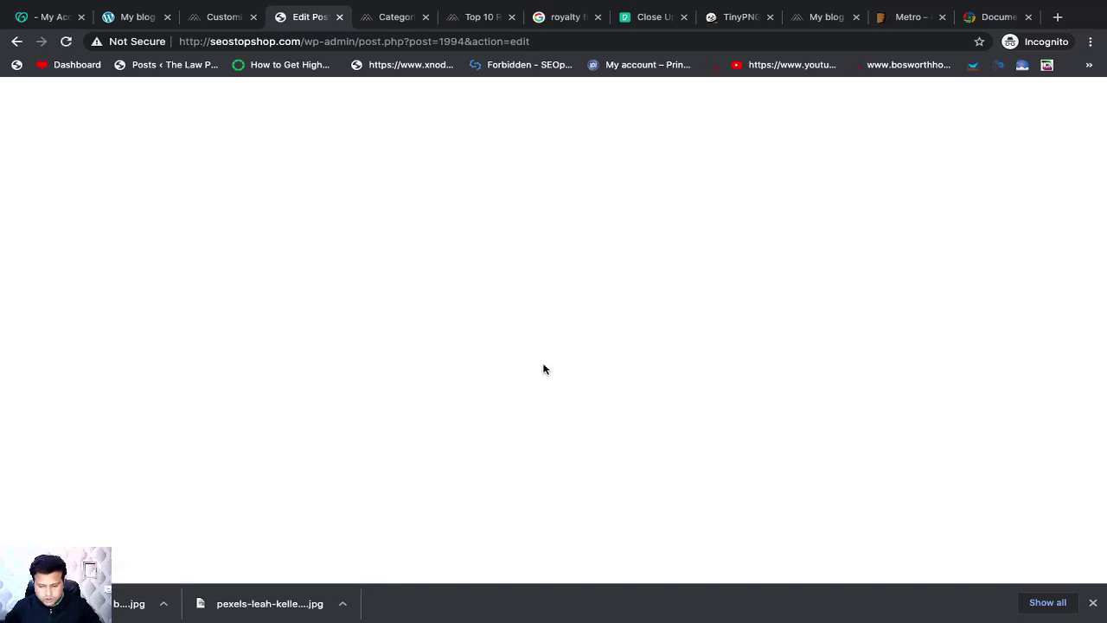
pyautogui.scroll(-1, 642, 383)
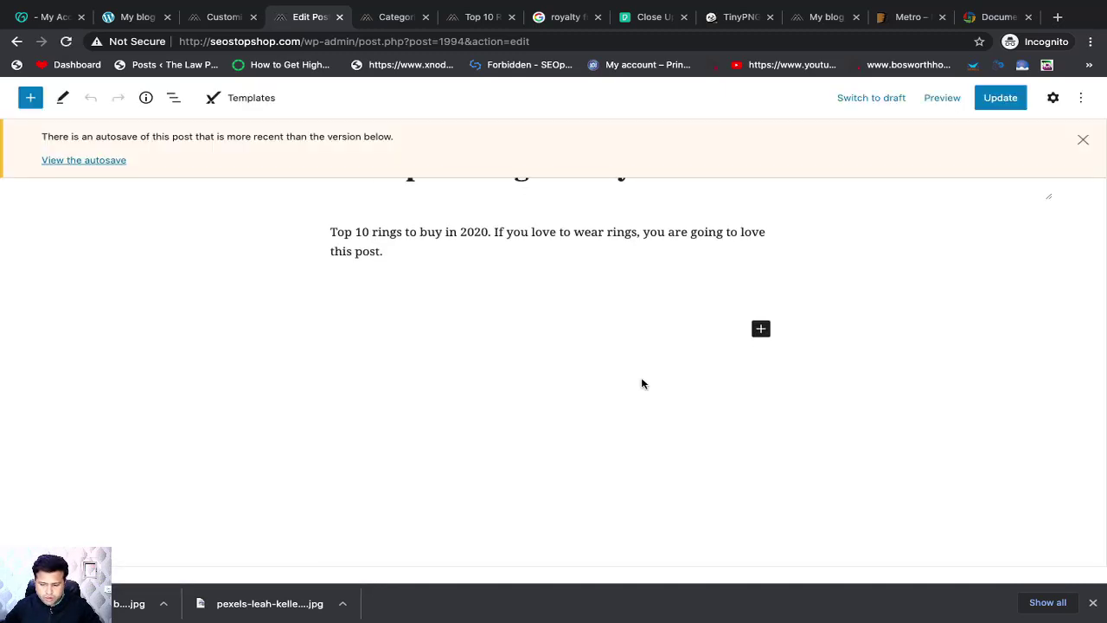
pyautogui.scroll(1, 642, 383)
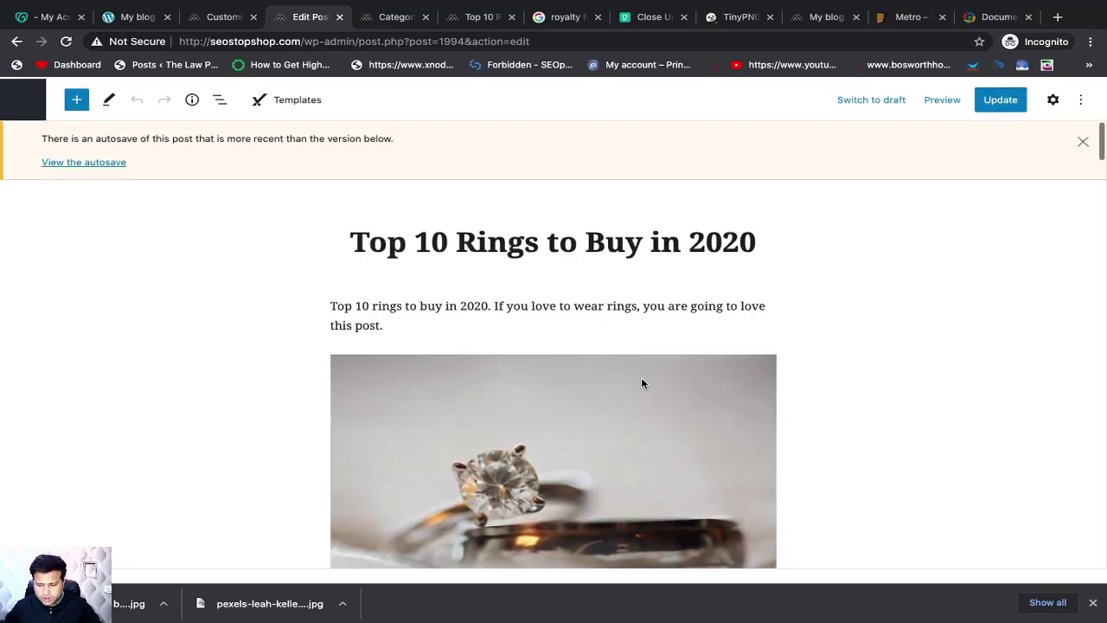
pyautogui.click(1054, 99)
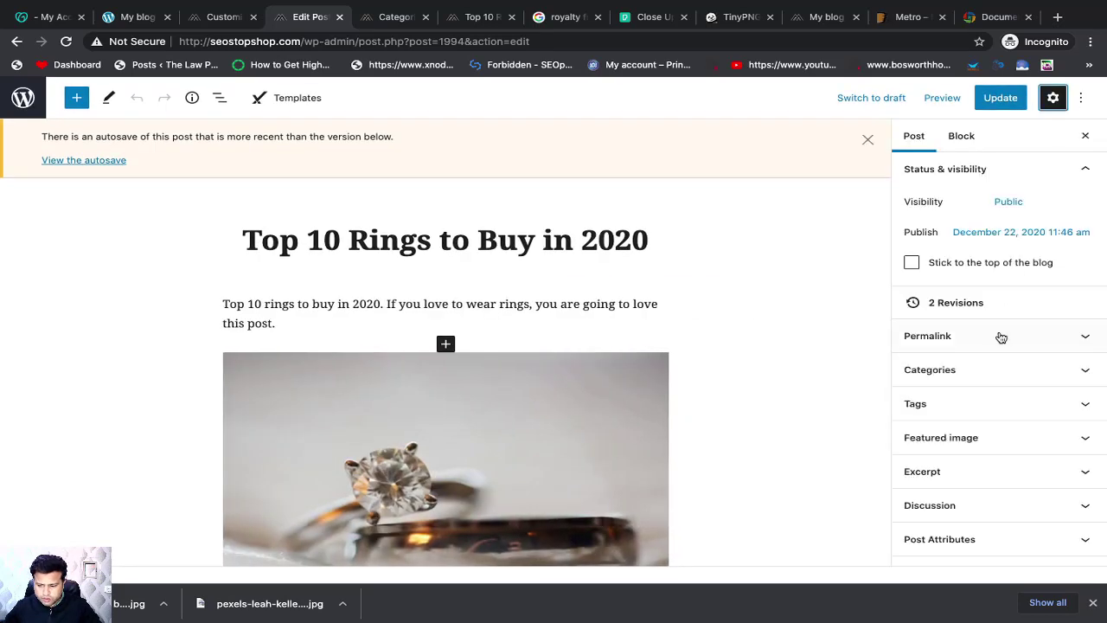
pyautogui.scroll(-1, 1001, 337)
pyautogui.scroll(2, 999, 337)
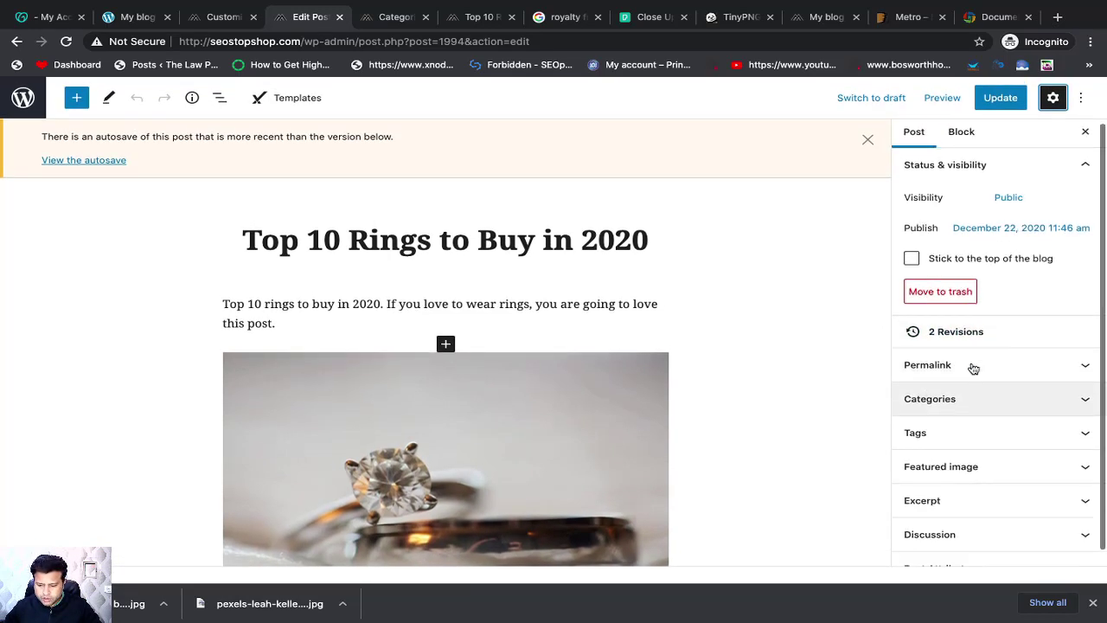
# Take the post out of the Uncategorized category and assign it to Jewellery
pyautogui.click(943, 398)
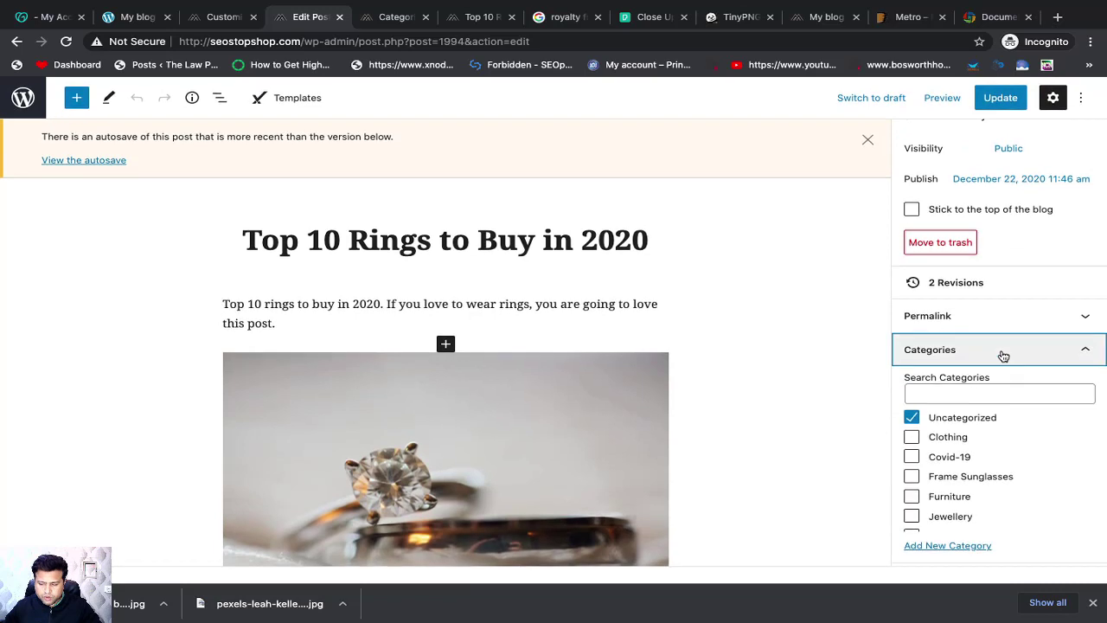
pyautogui.scroll(-2, 1001, 354)
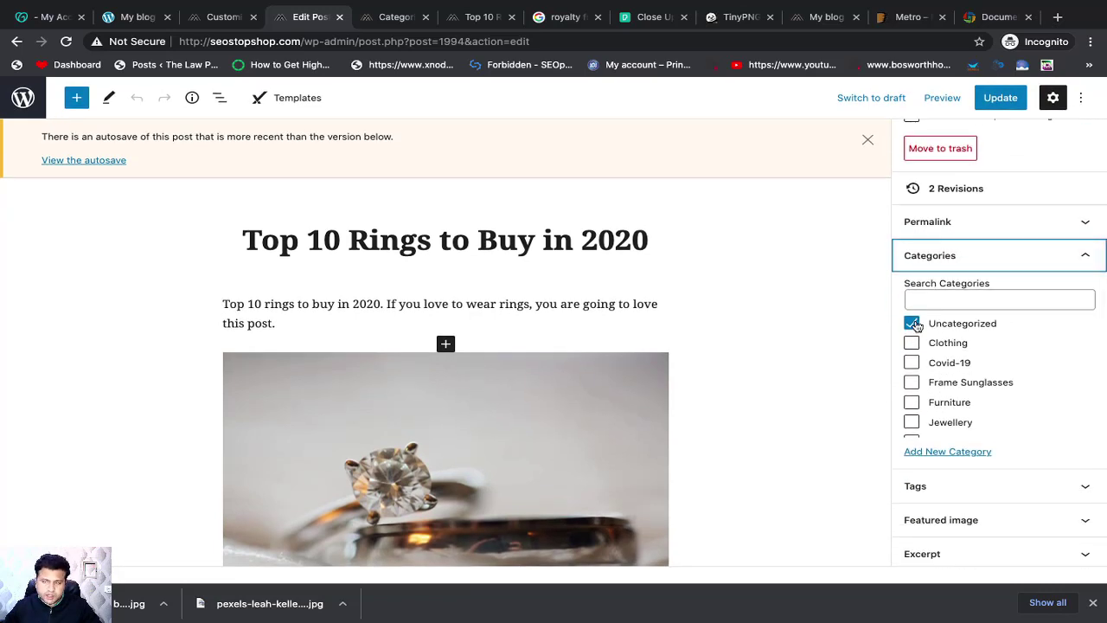
pyautogui.click(916, 324)
pyautogui.scroll(-2, 915, 359)
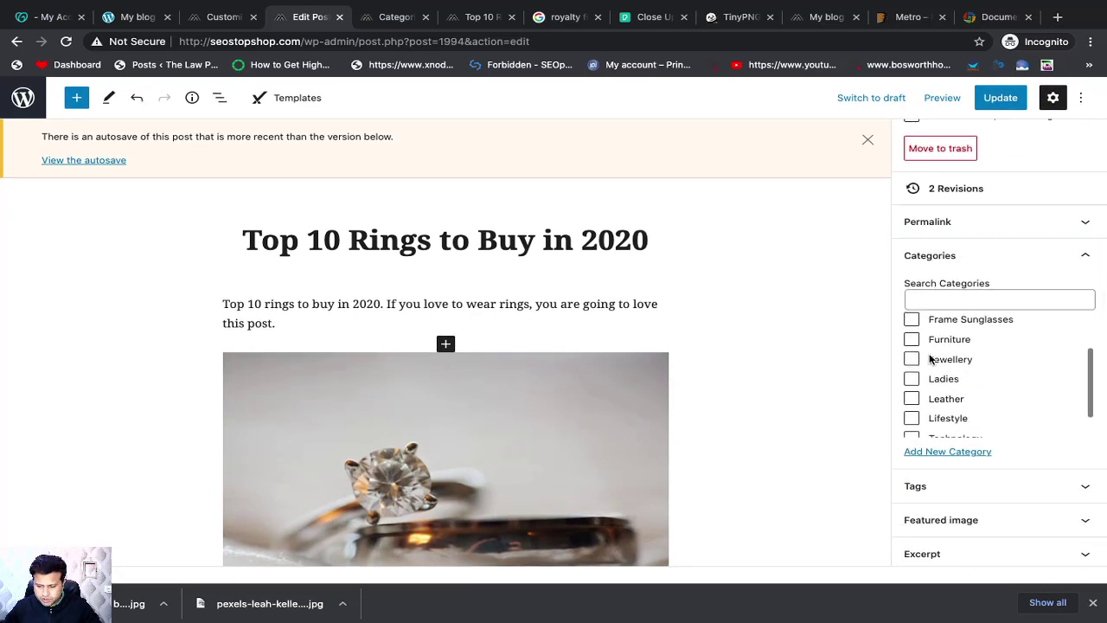
pyautogui.click(913, 362)
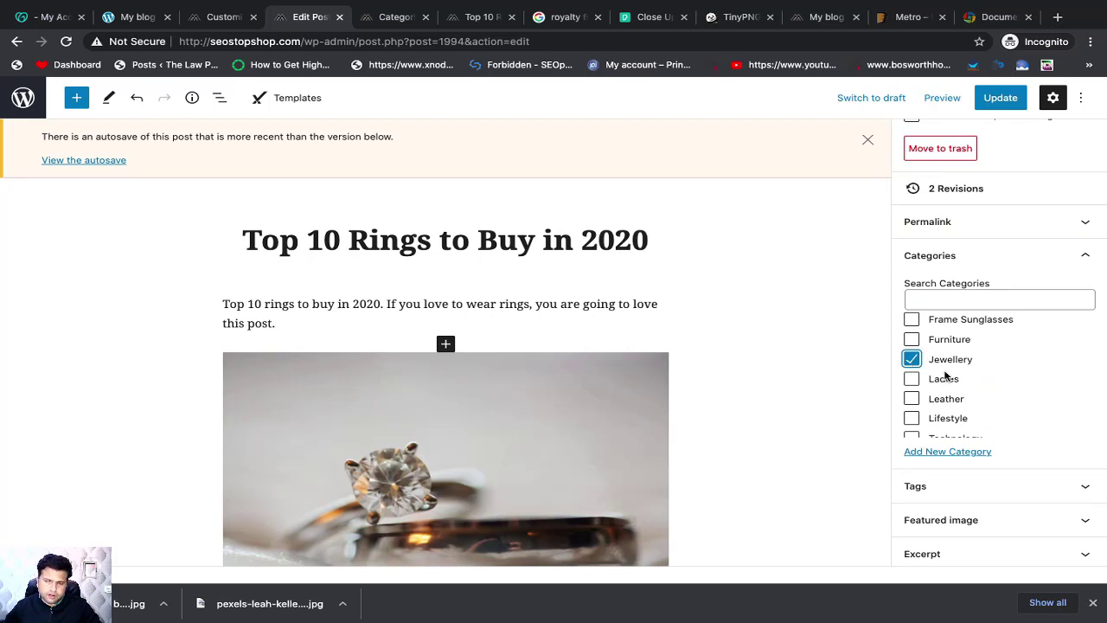
pyautogui.scroll(-2, 934, 389)
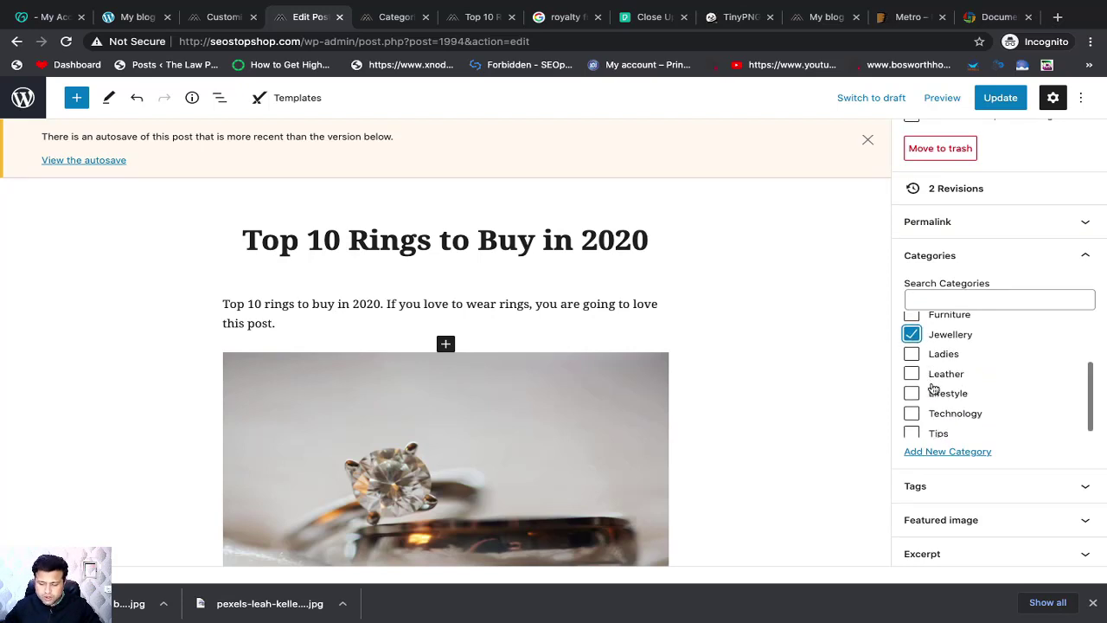
pyautogui.scroll(3, 933, 389)
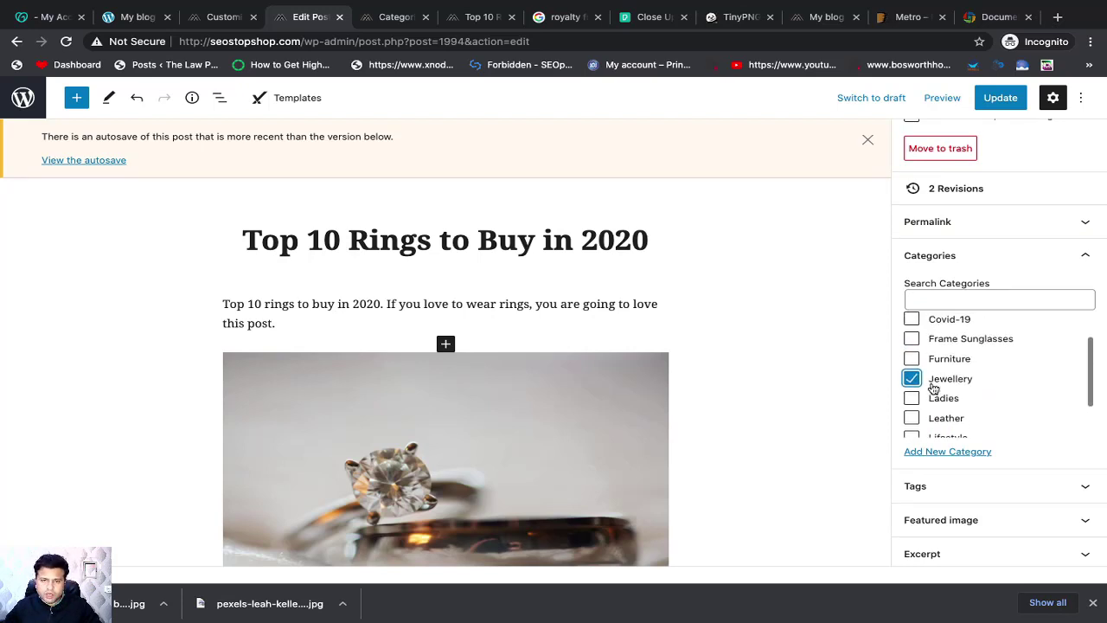
pyautogui.scroll(-3, 933, 388)
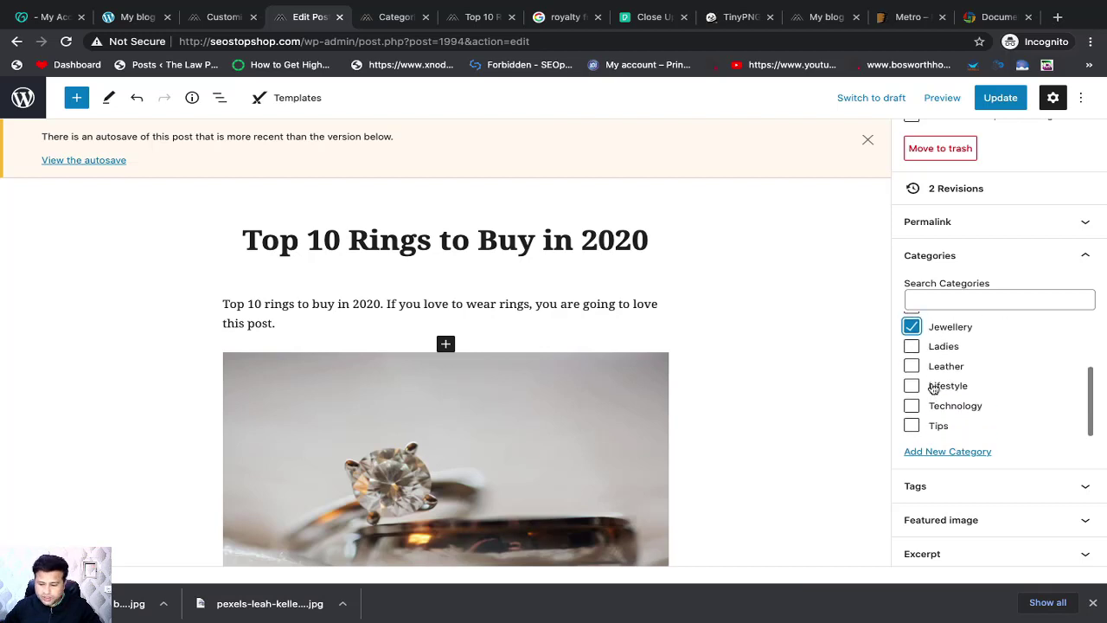
# Set the ring photo 10-best-rings-to-buy-in-2020-1.jpg from the media library as the post's featured image
pyautogui.scroll(-2, 904, 427)
pyautogui.scroll(-1, 884, 452)
pyautogui.scroll(-1, 884, 456)
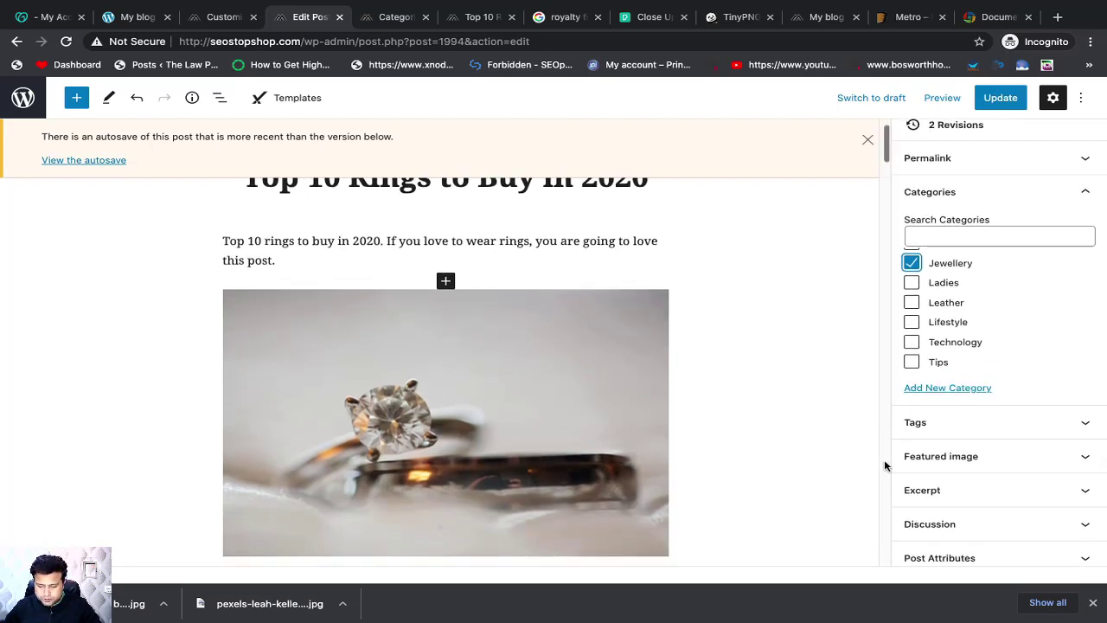
pyautogui.click(953, 465)
pyautogui.scroll(-3, 855, 465)
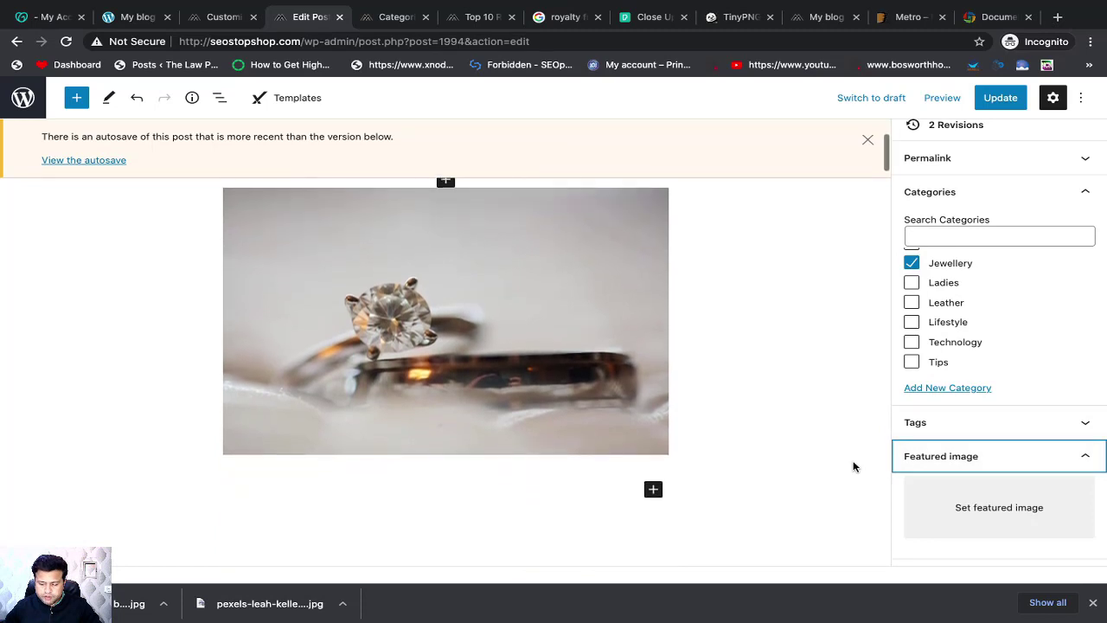
pyautogui.click(978, 510)
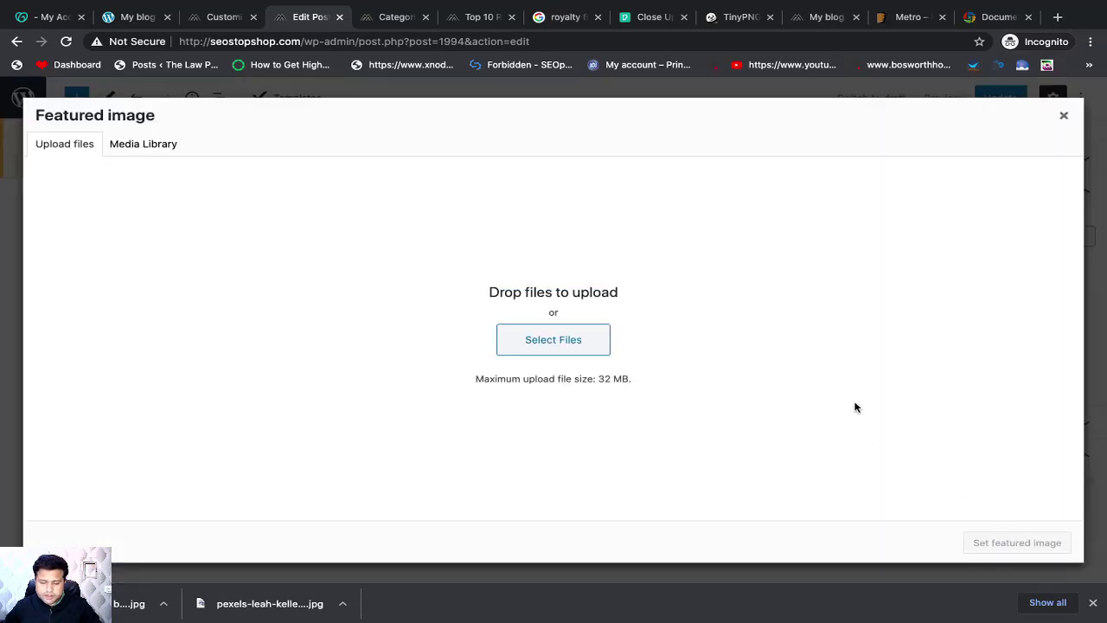
pyautogui.click(143, 144)
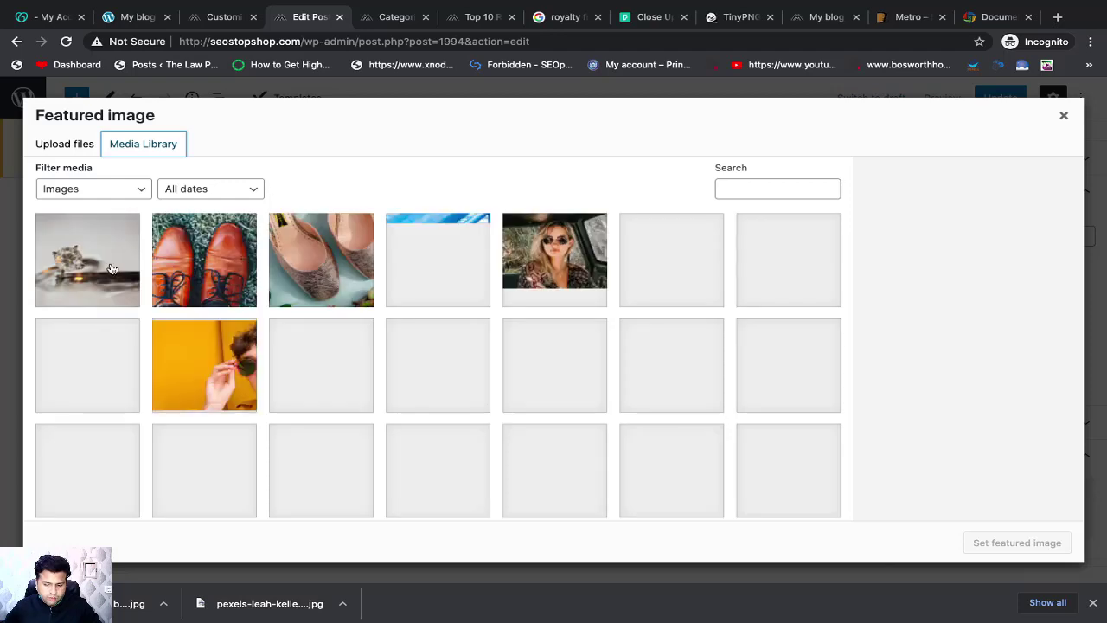
pyautogui.click(111, 269)
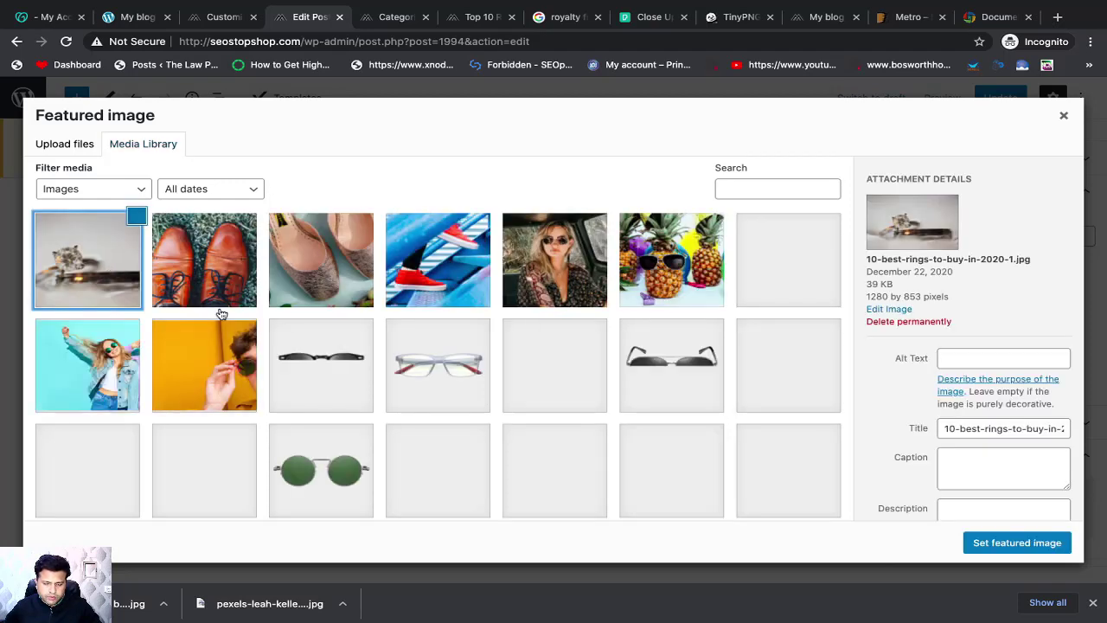
pyautogui.click(1005, 549)
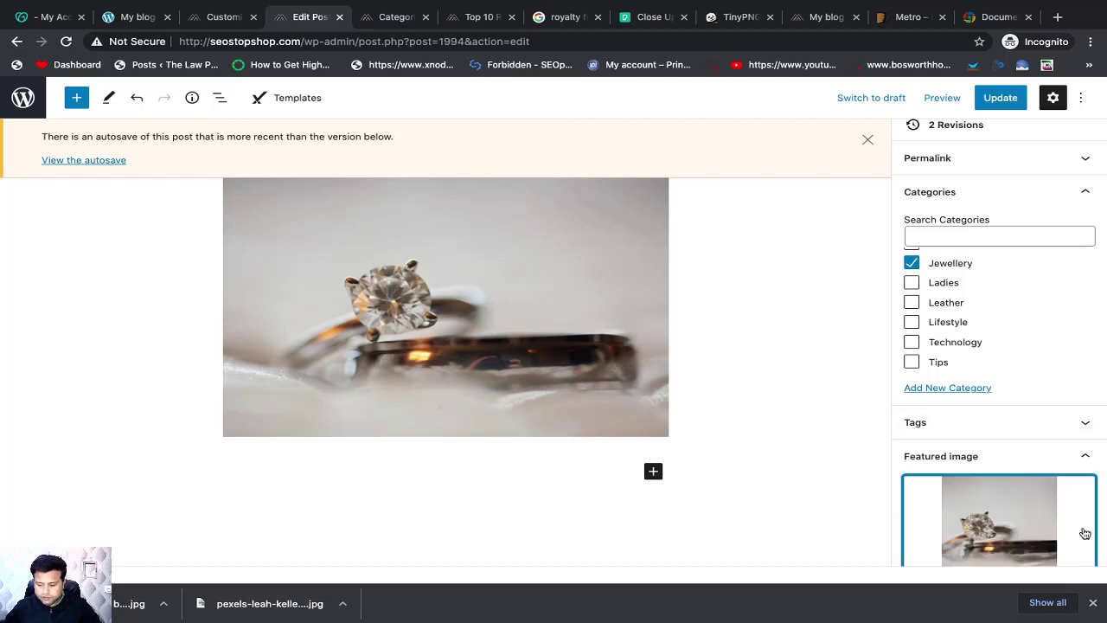
# Update the post with its new settings and open its published page
pyautogui.scroll(-1, 1058, 542)
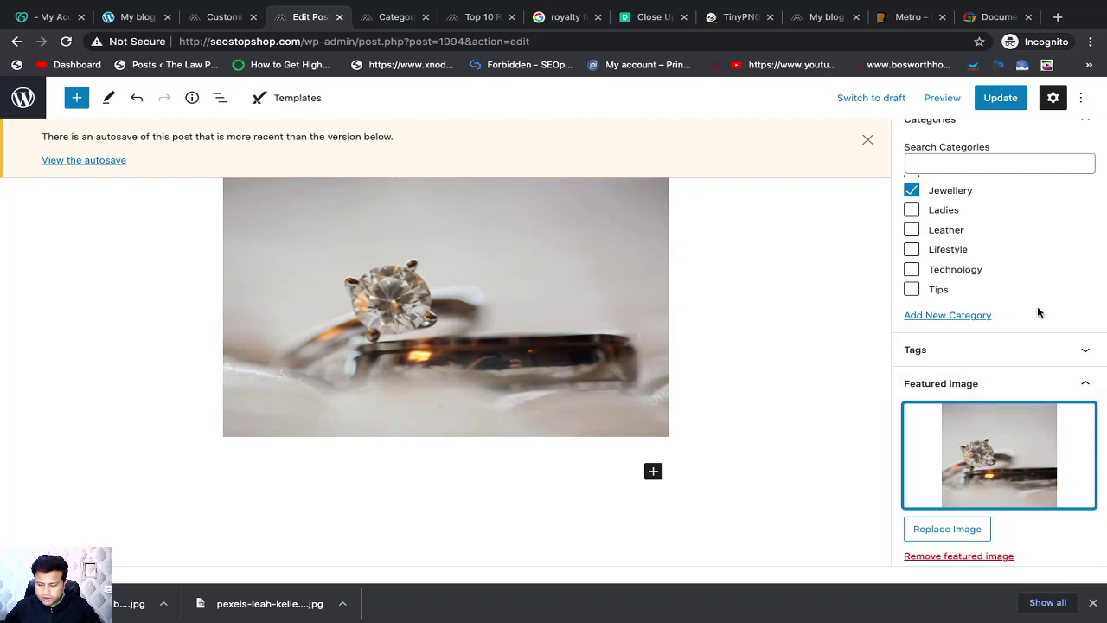
pyautogui.click(1001, 98)
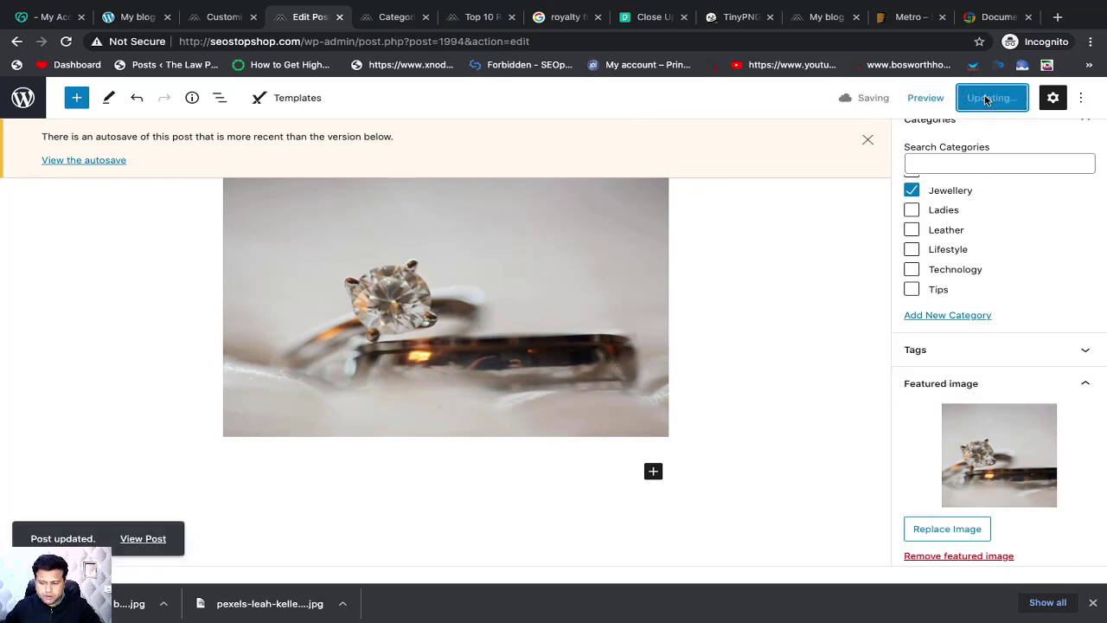
pyautogui.click(142, 538)
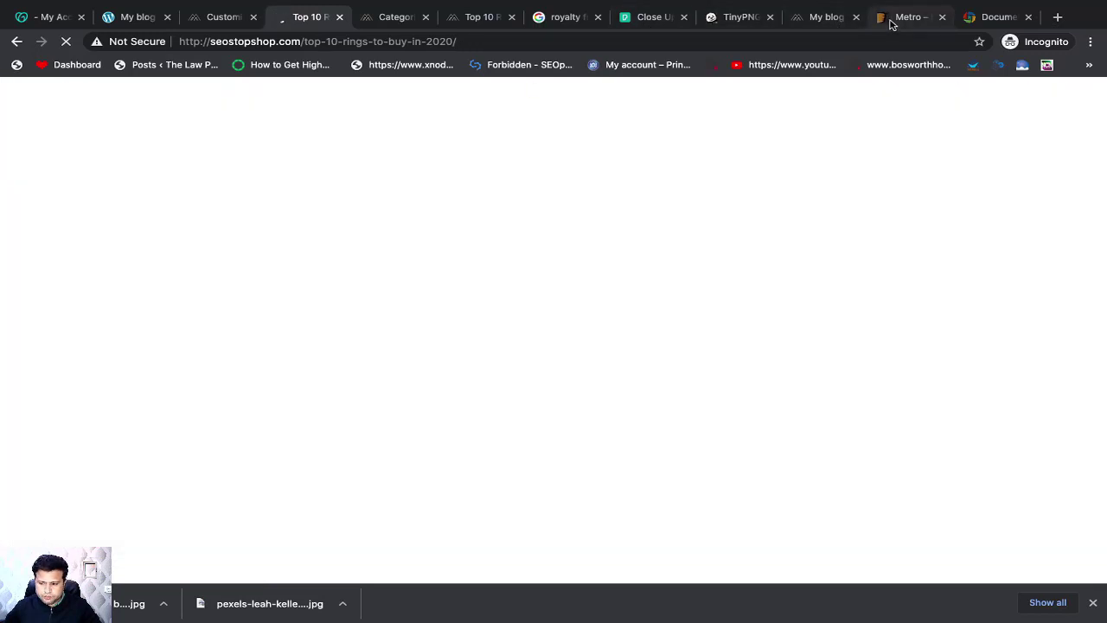
# Check the blog posts section on the site's home page
pyautogui.click(817, 17)
pyautogui.scroll(2, 411, 321)
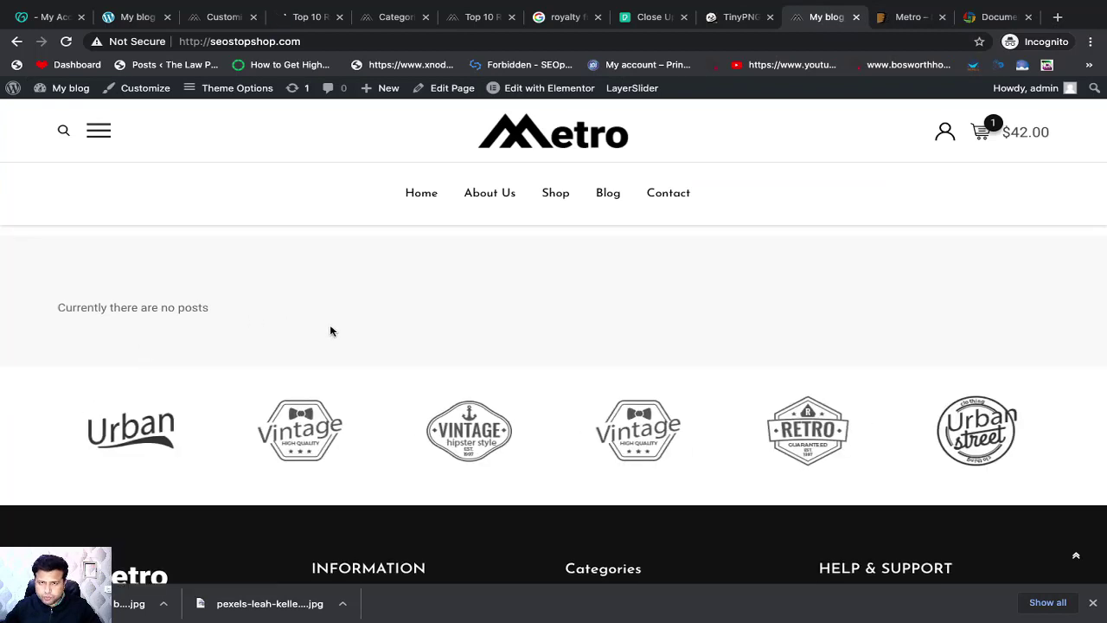
pyautogui.scroll(1, 292, 338)
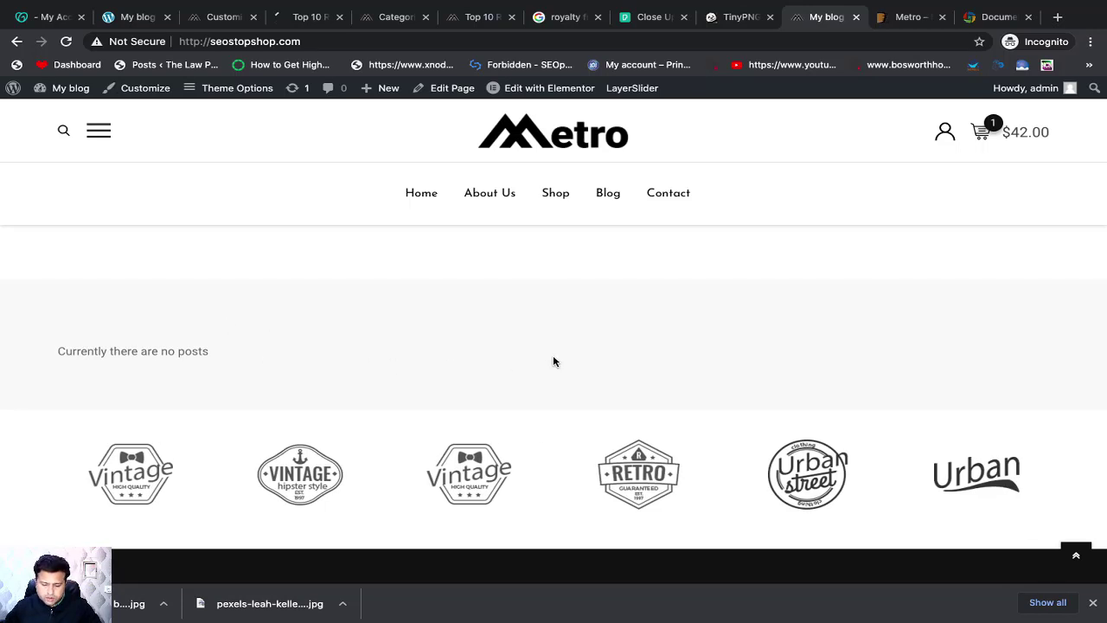
# Return to the published ring post and review its featured image, category and content
pyautogui.click(292, 19)
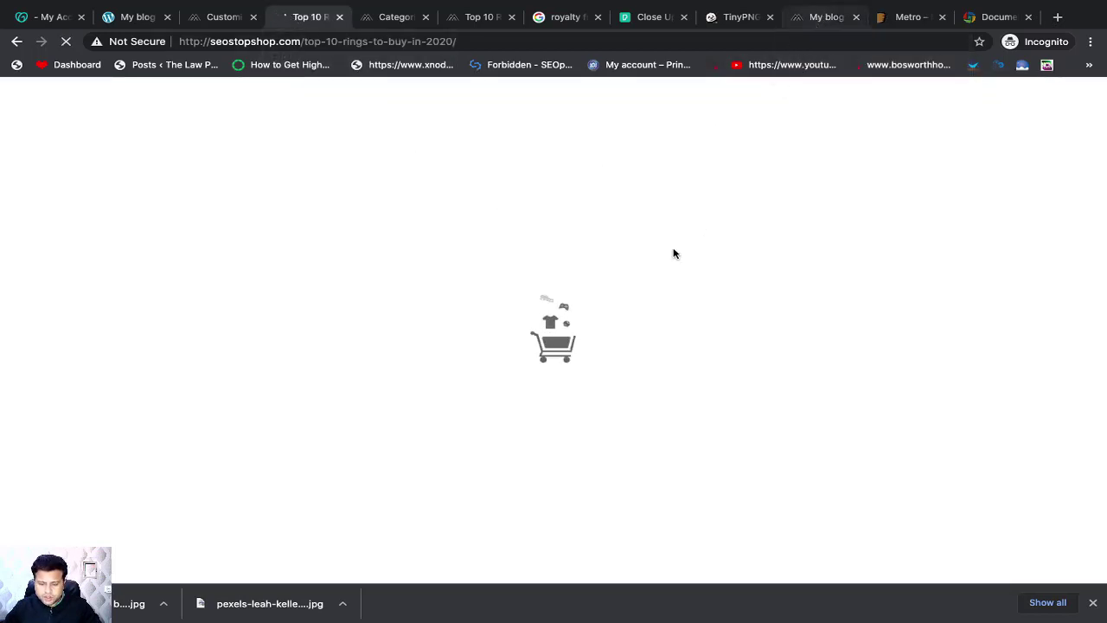
pyautogui.scroll(-5, 674, 337)
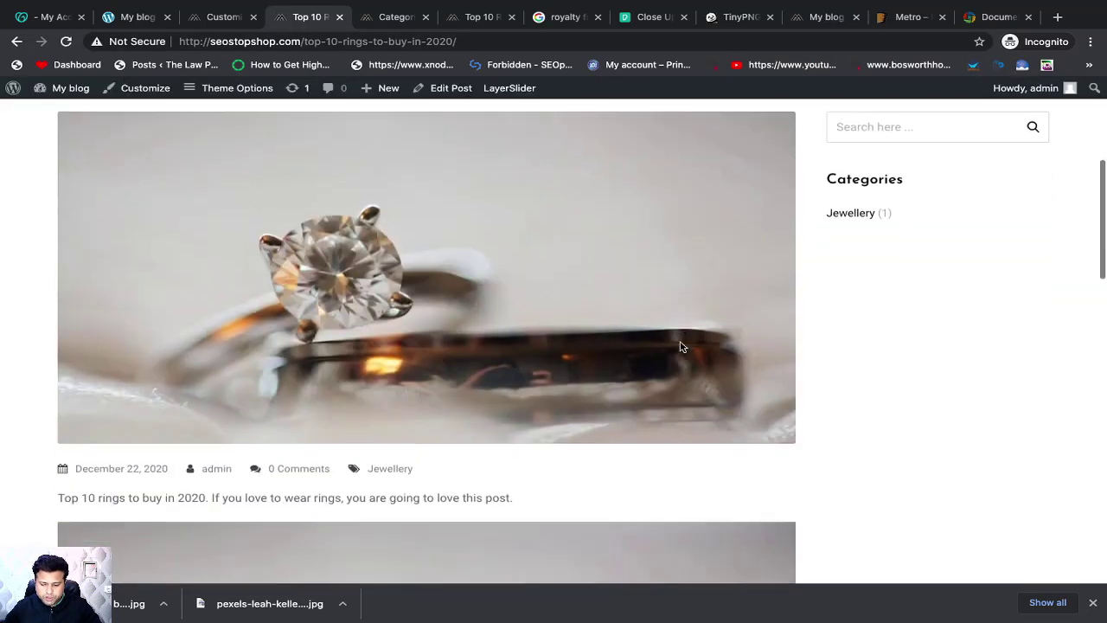
pyautogui.scroll(2, 423, 305)
pyautogui.scroll(-3, 423, 390)
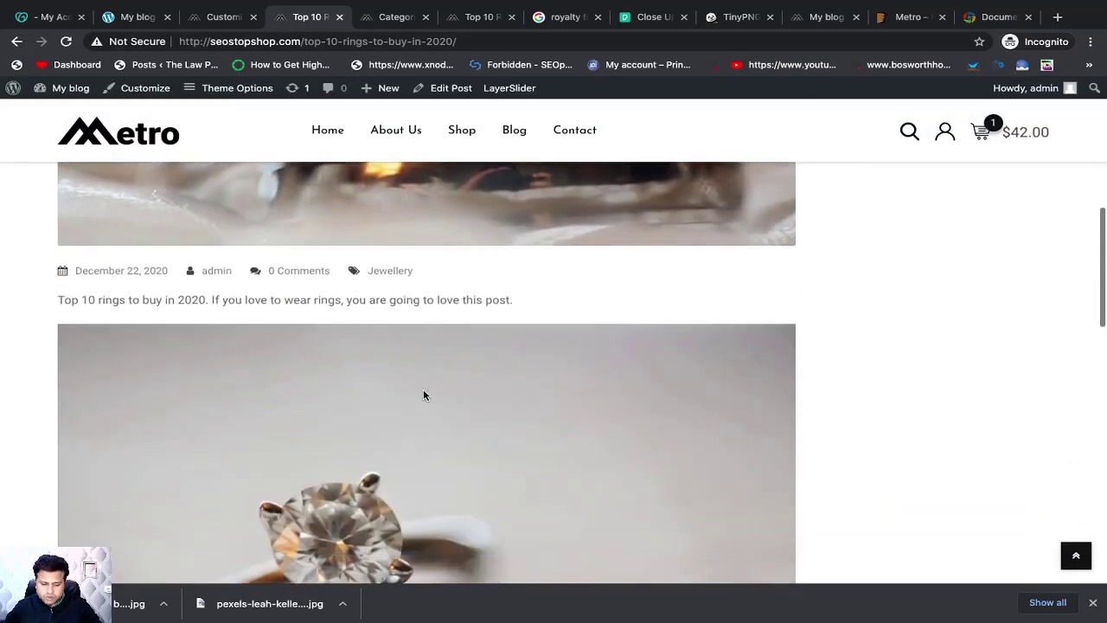
# Look over the published ring post again, from the photo in its body to the title, featured image and sidebar categories
pyautogui.scroll(-3, 325, 313)
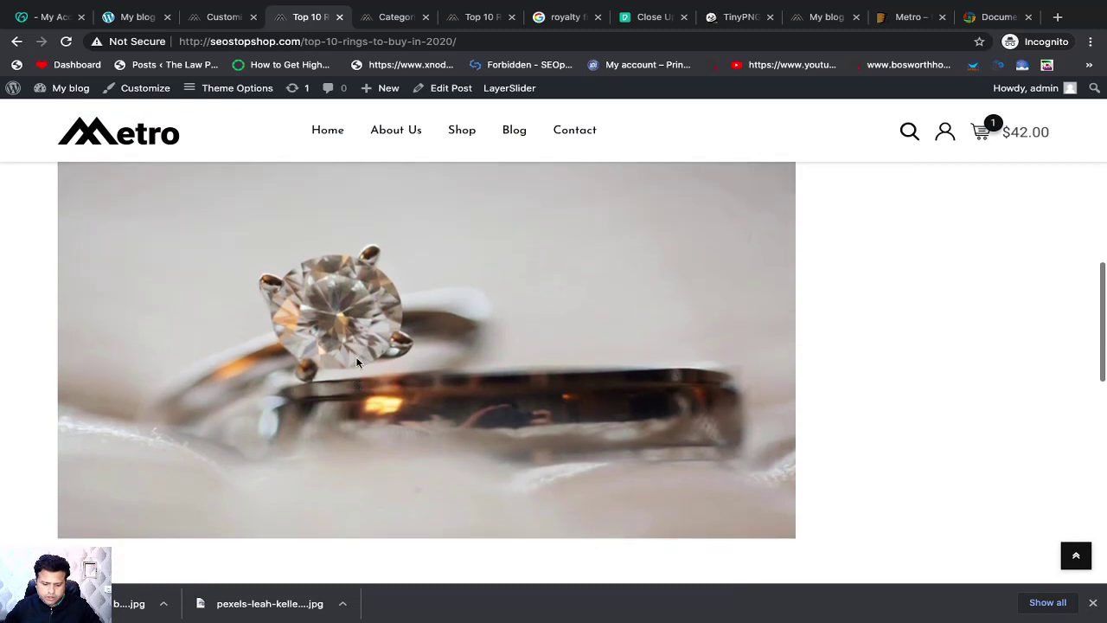
pyautogui.scroll(2, 355, 363)
pyautogui.scroll(8, 356, 364)
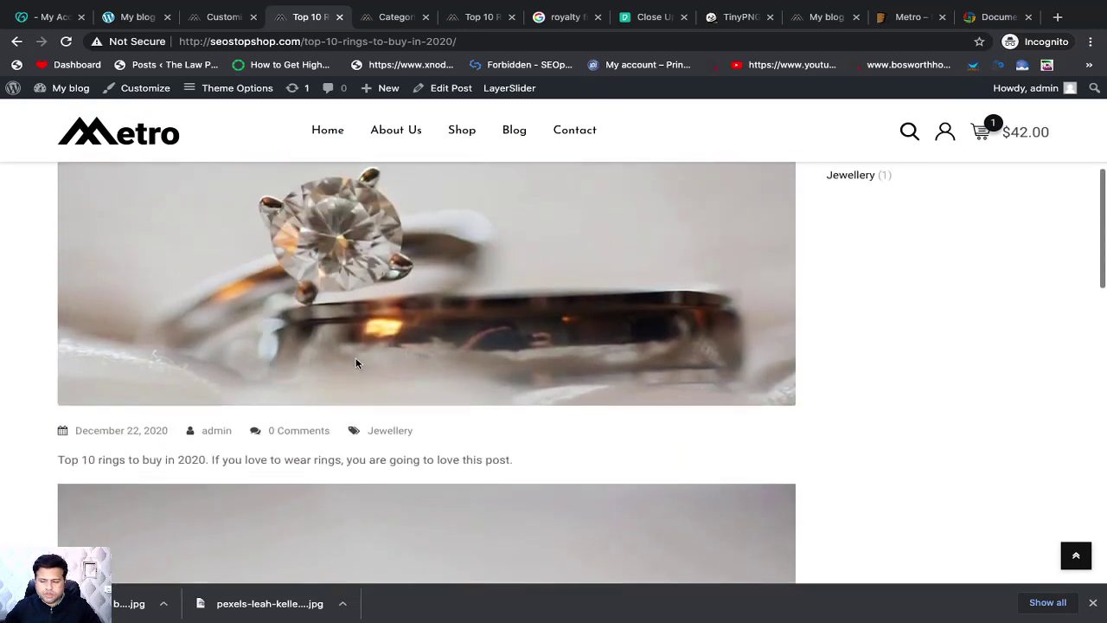
pyautogui.scroll(3, 311, 290)
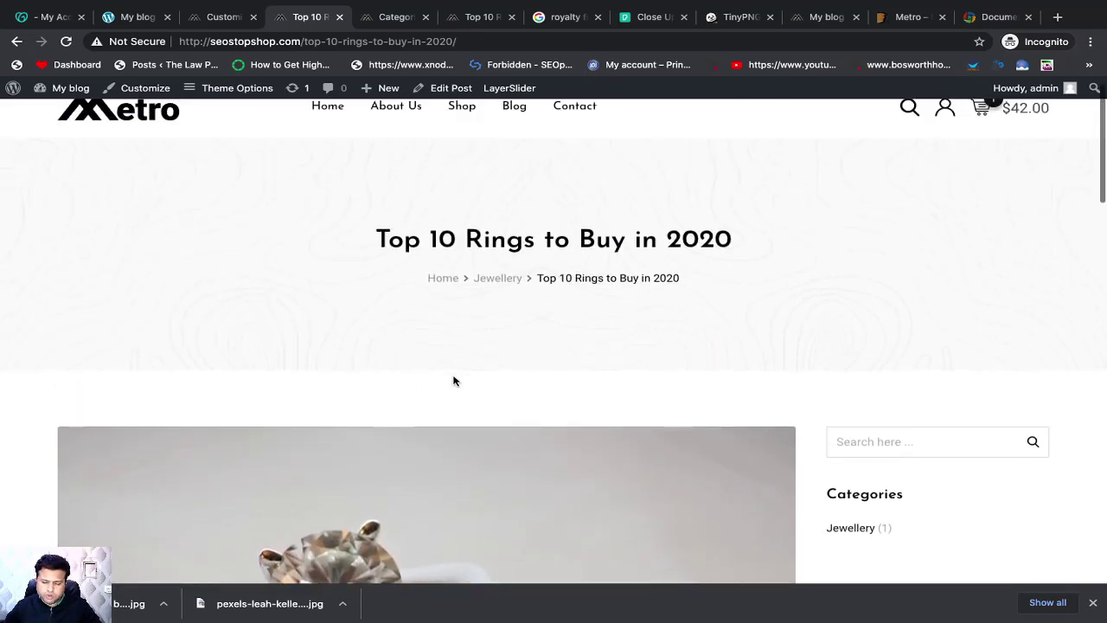
pyautogui.scroll(-2, 453, 379)
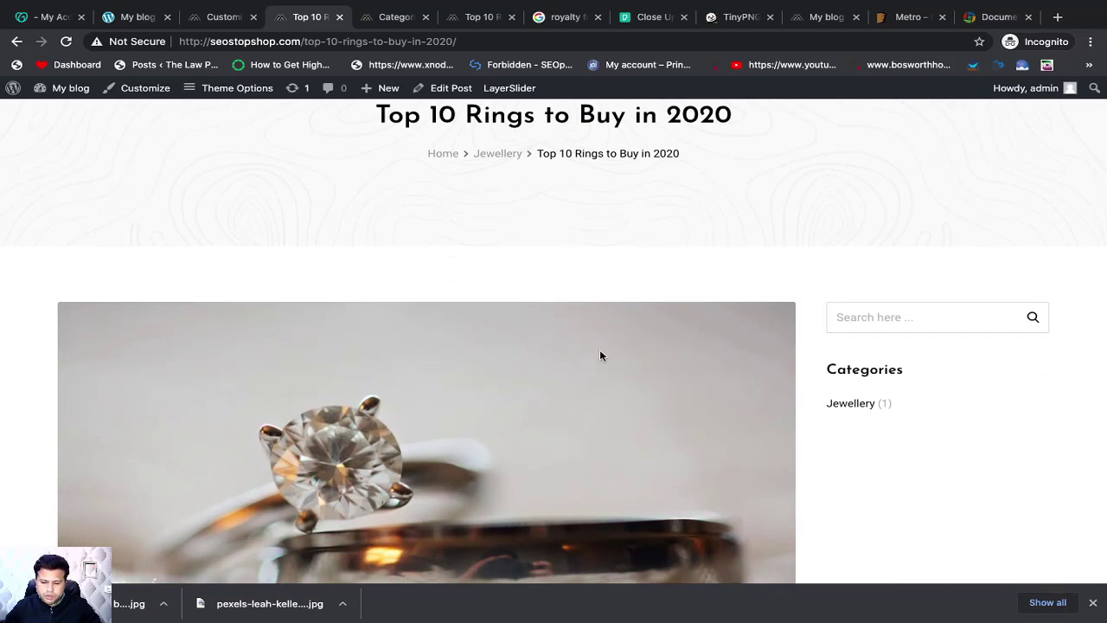
pyautogui.scroll(-2, 600, 351)
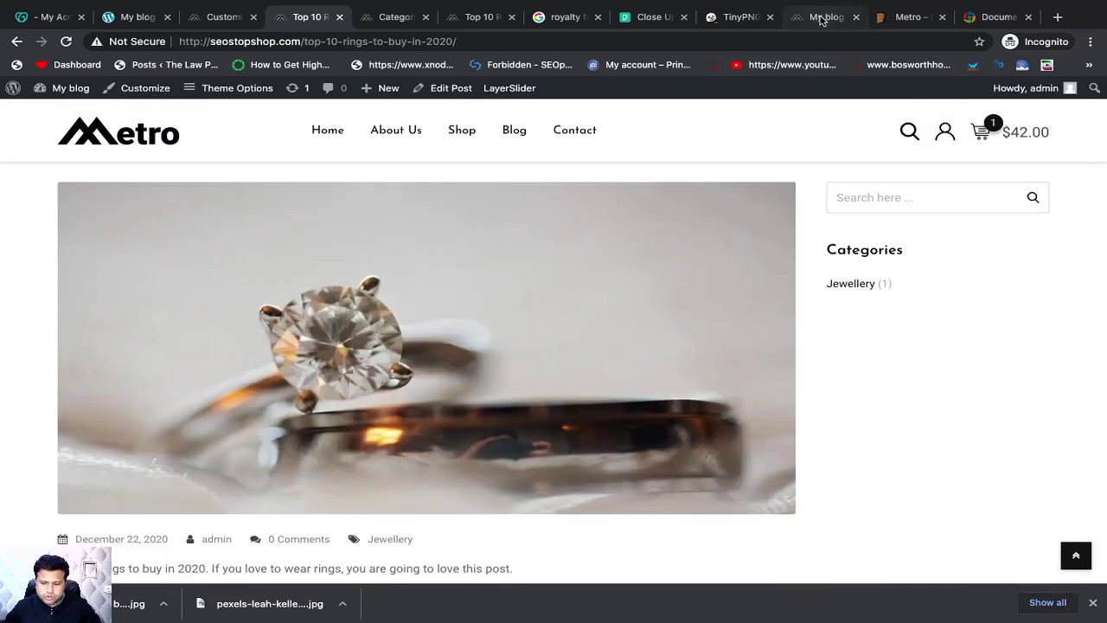
# Reload the site's home page and check its blog posts section for the new post
pyautogui.click(822, 19)
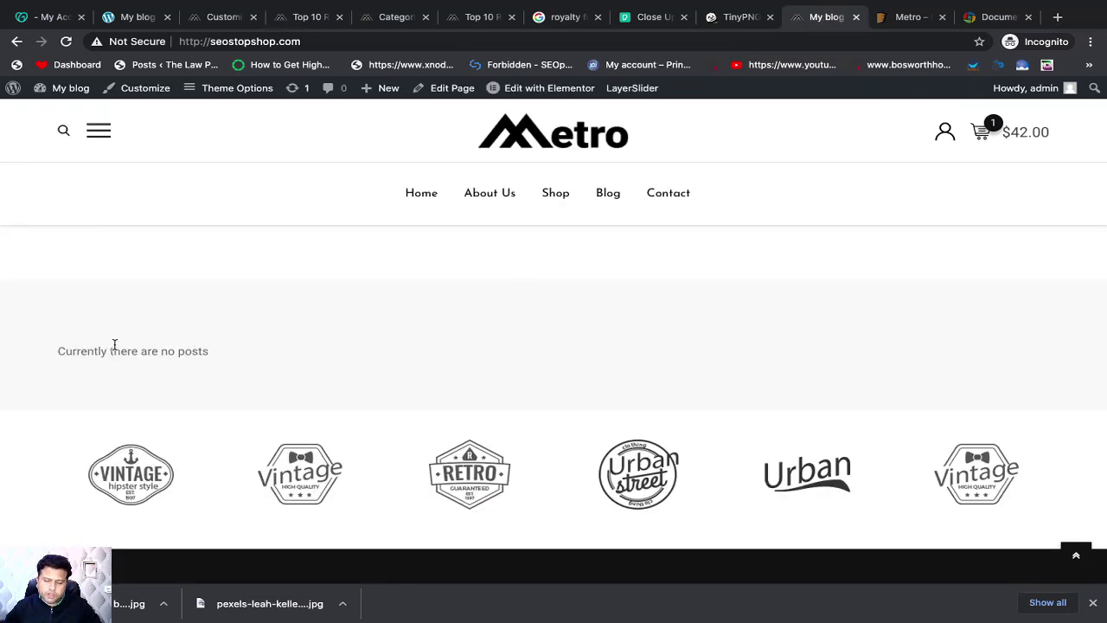
pyautogui.click(68, 41)
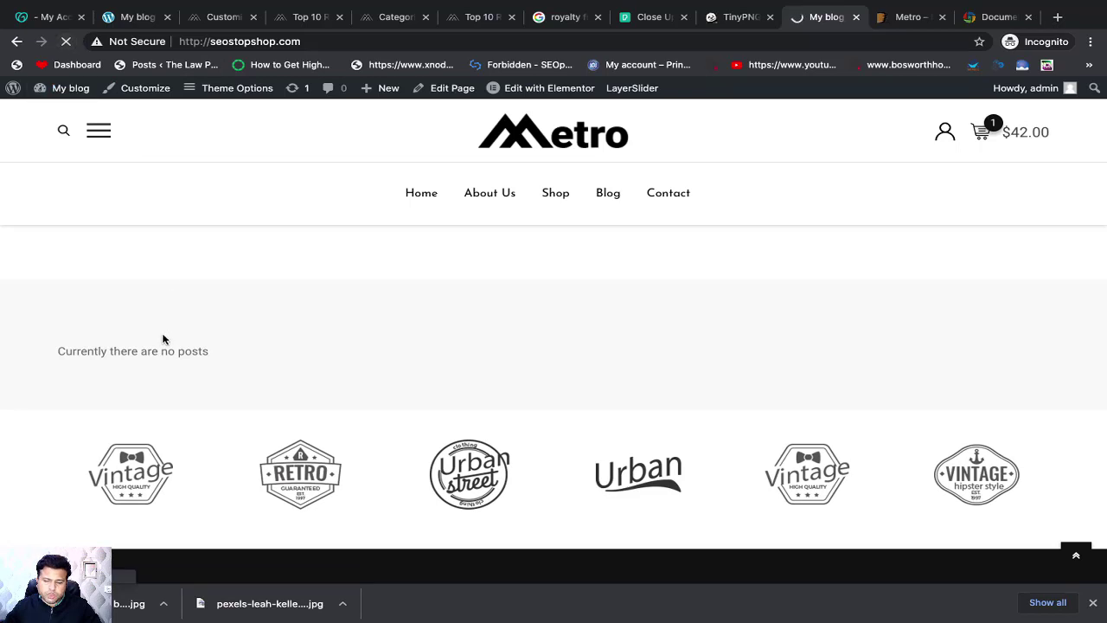
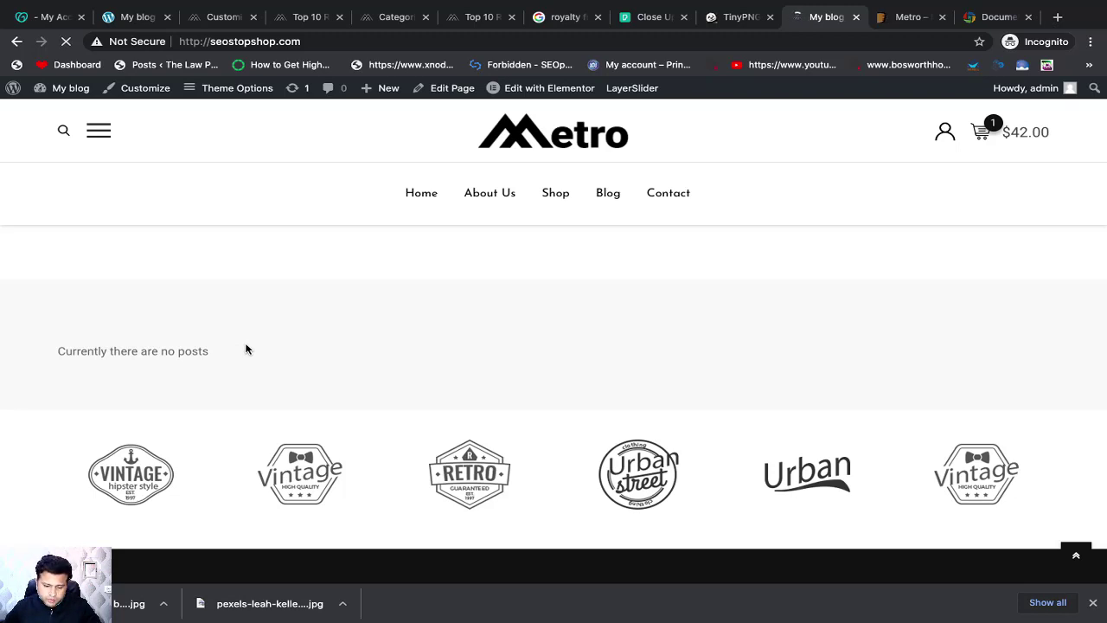
pyautogui.scroll(-6, 642, 325)
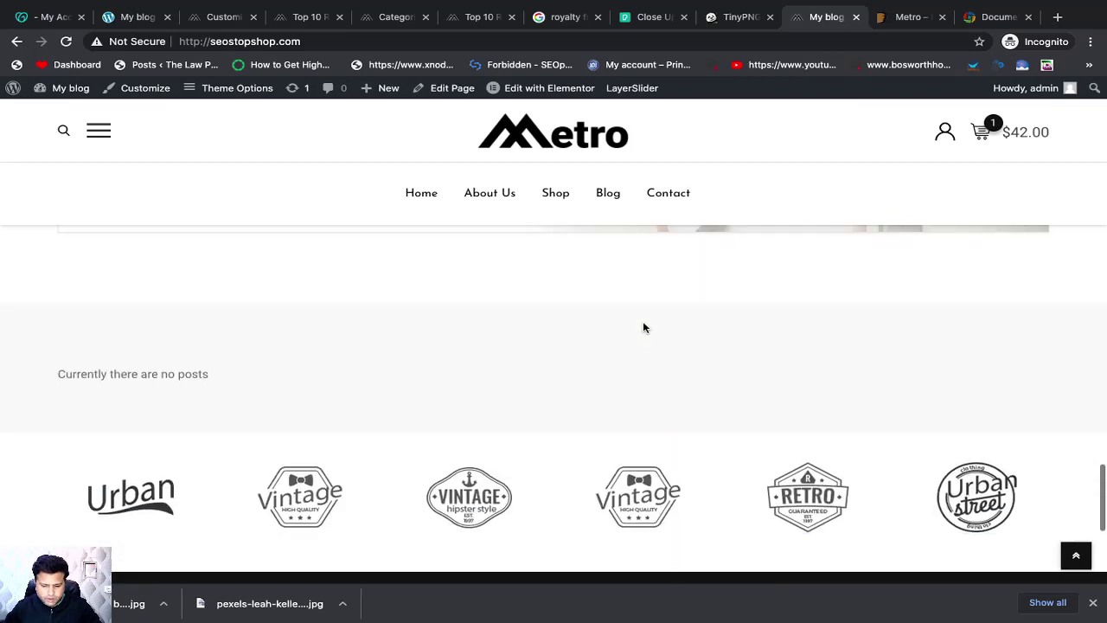
pyautogui.scroll(-1, 643, 327)
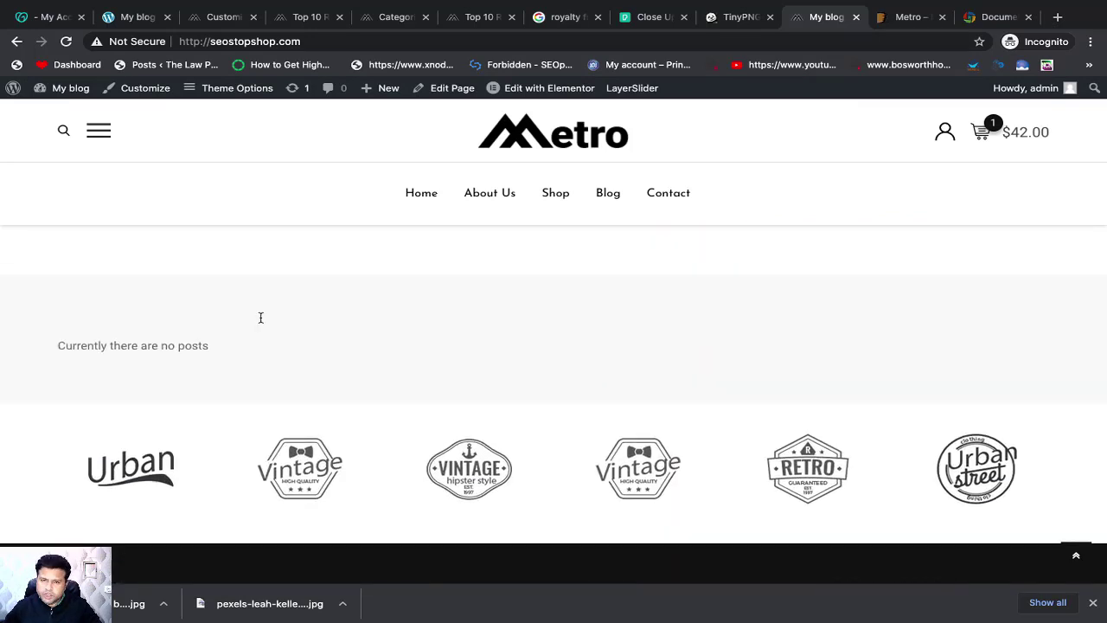
pyautogui.scroll(-5, 208, 329)
pyautogui.scroll(4, 388, 196)
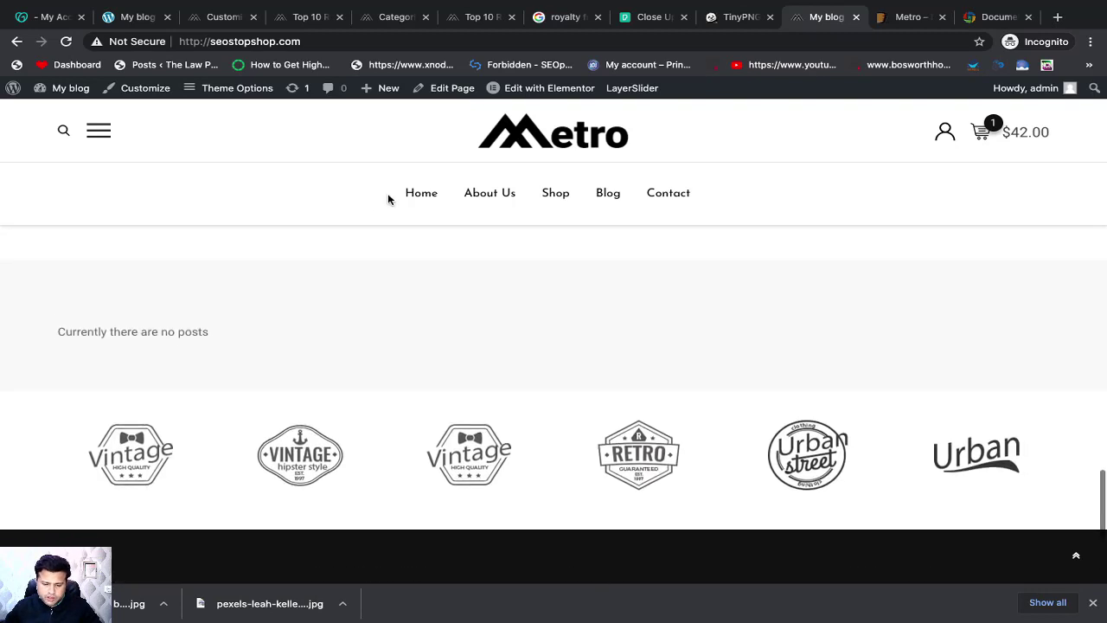
# Close the TinyPNG and Pexels pages
pyautogui.click(727, 21)
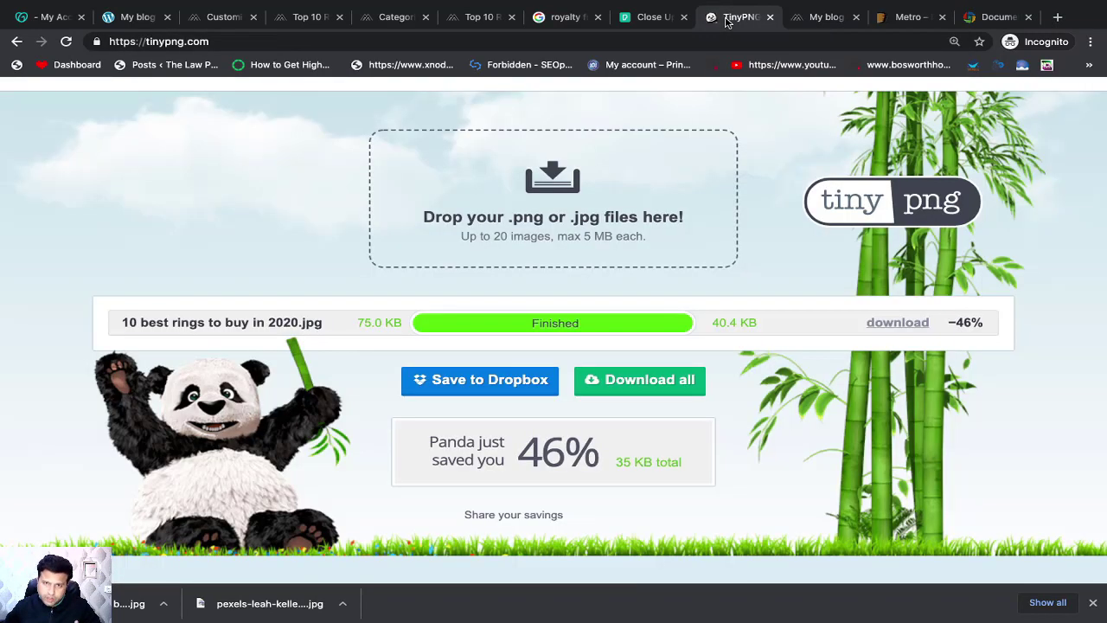
pyautogui.click(769, 17)
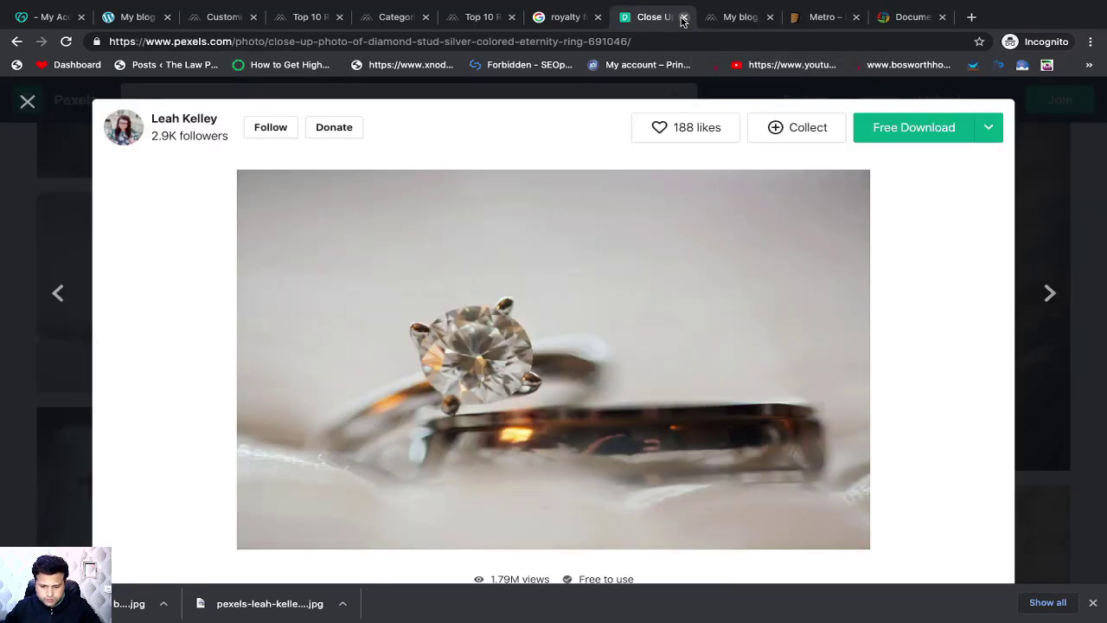
pyautogui.click(682, 18)
# Return to the Google results page and search for "ring" in place of the royalty-free images query
pyautogui.click(566, 17)
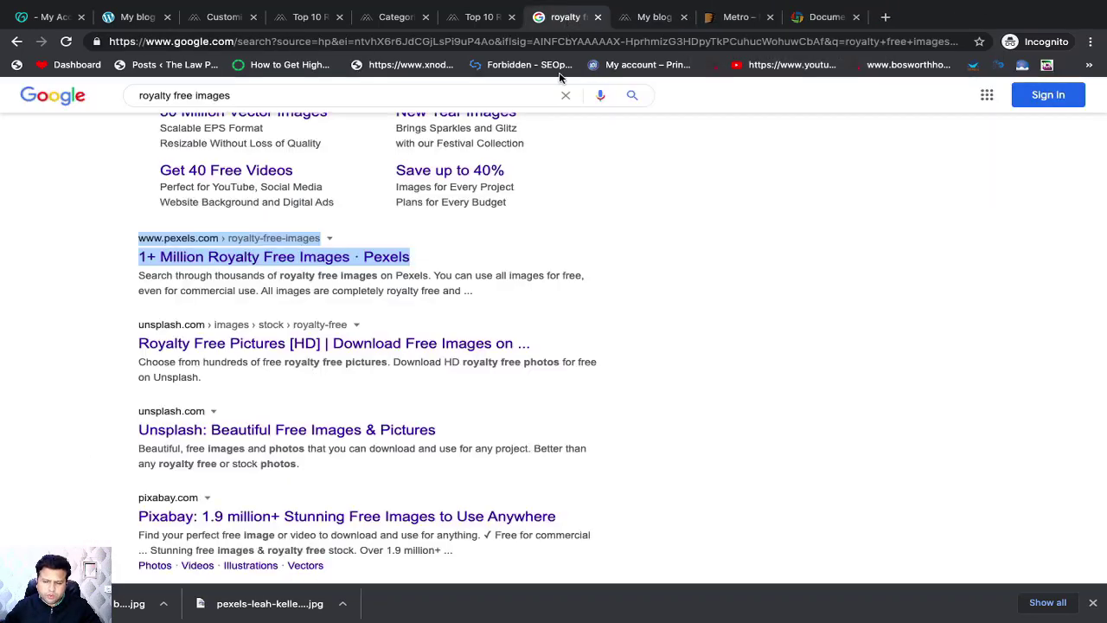
pyautogui.scroll(2, 394, 197)
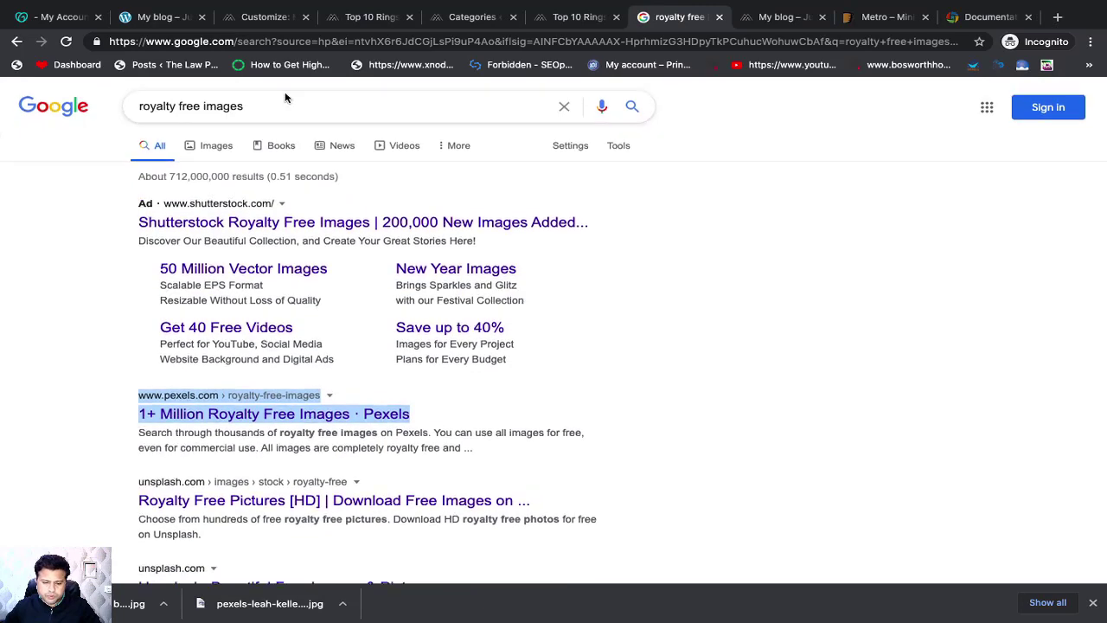
pyautogui.doubleClick(217, 107)
pyautogui.hotkey('ctrl', 'a')
pyautogui.write('in')
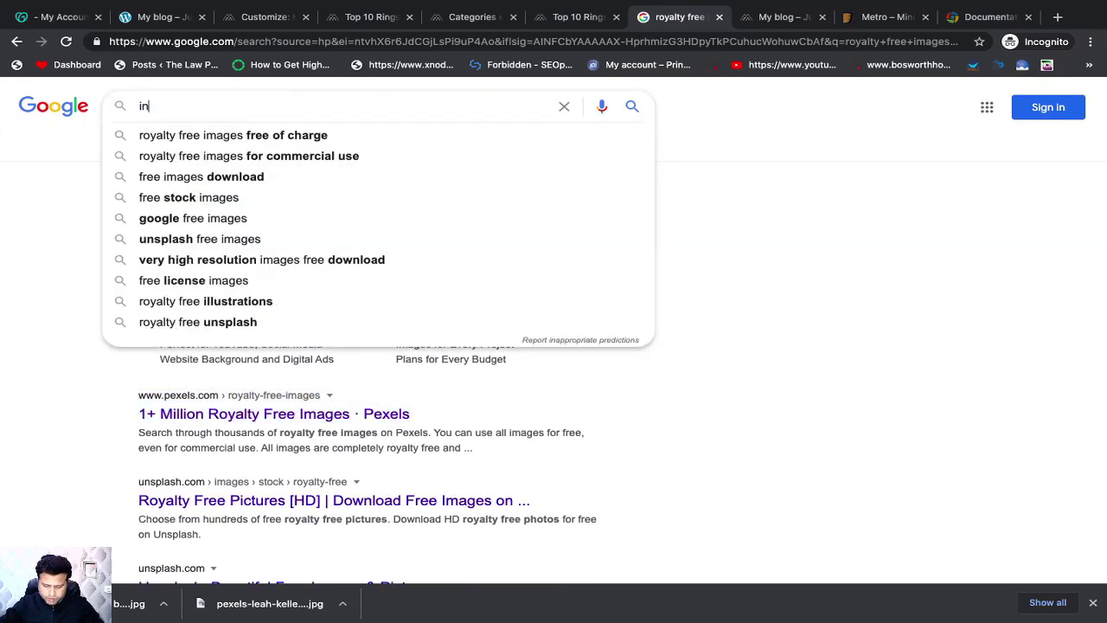
pyautogui.press('BackSpace')
pyautogui.press('BackSpace')
pyautogui.write('in')
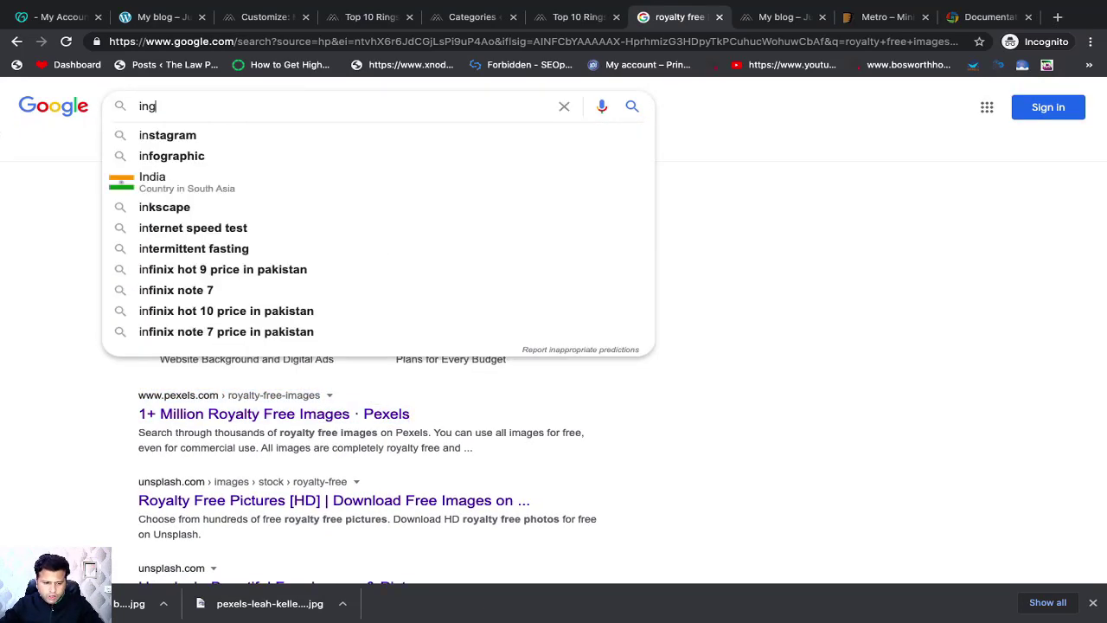
pyautogui.press('BackSpace')
pyautogui.press('BackSpace')
pyautogui.write('ring')
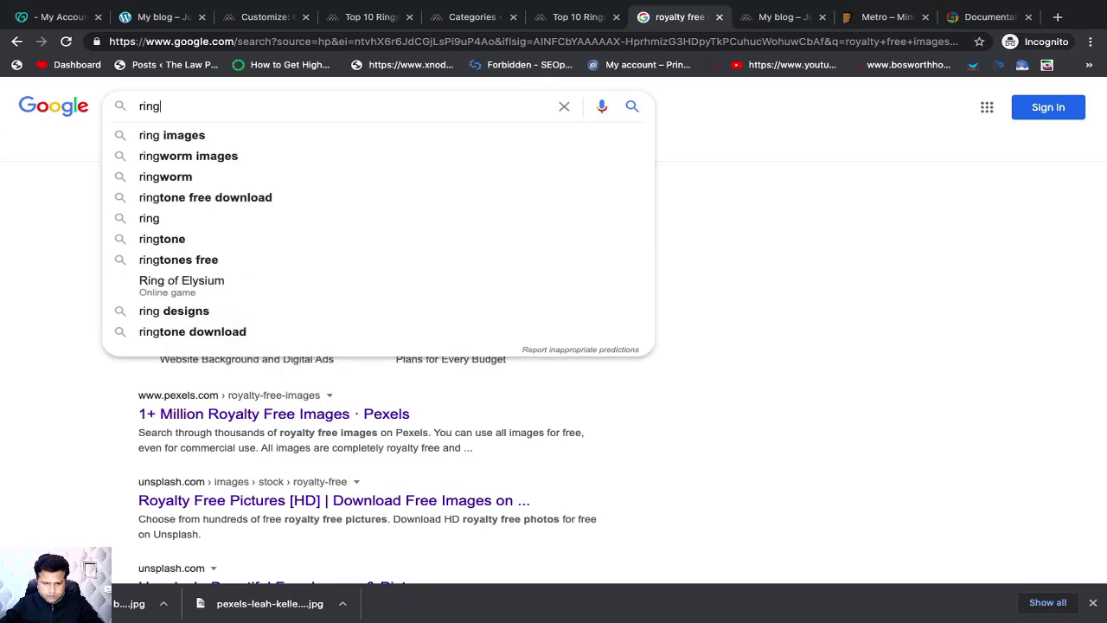
pyautogui.press('Return')
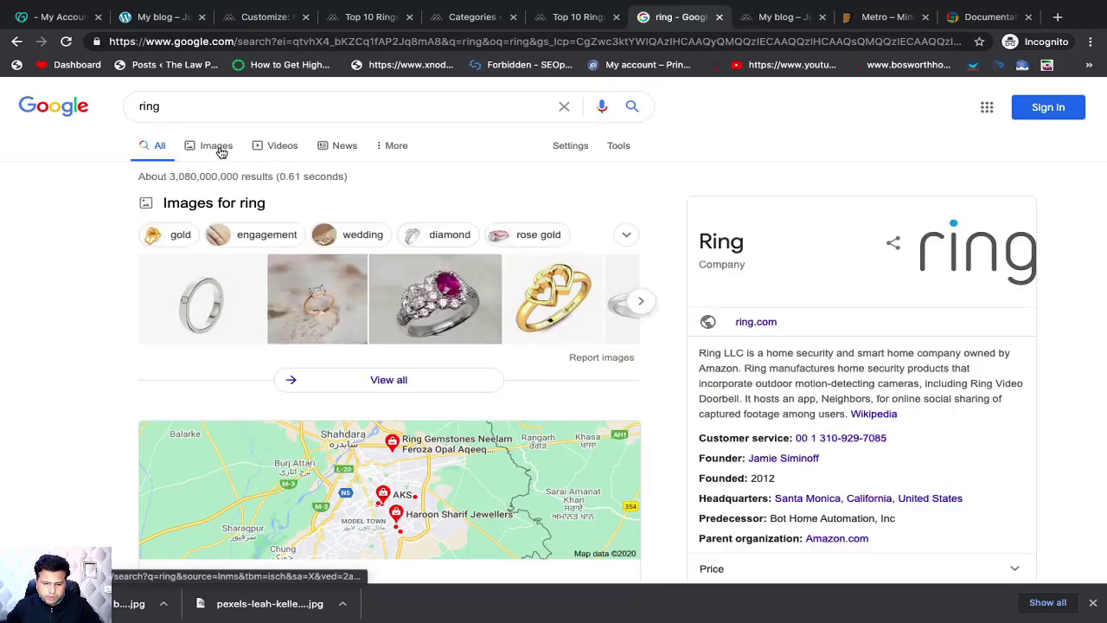
# Show the image results for "ring" and filter their usage rights to Creative Commons licenses
pyautogui.click(220, 151)
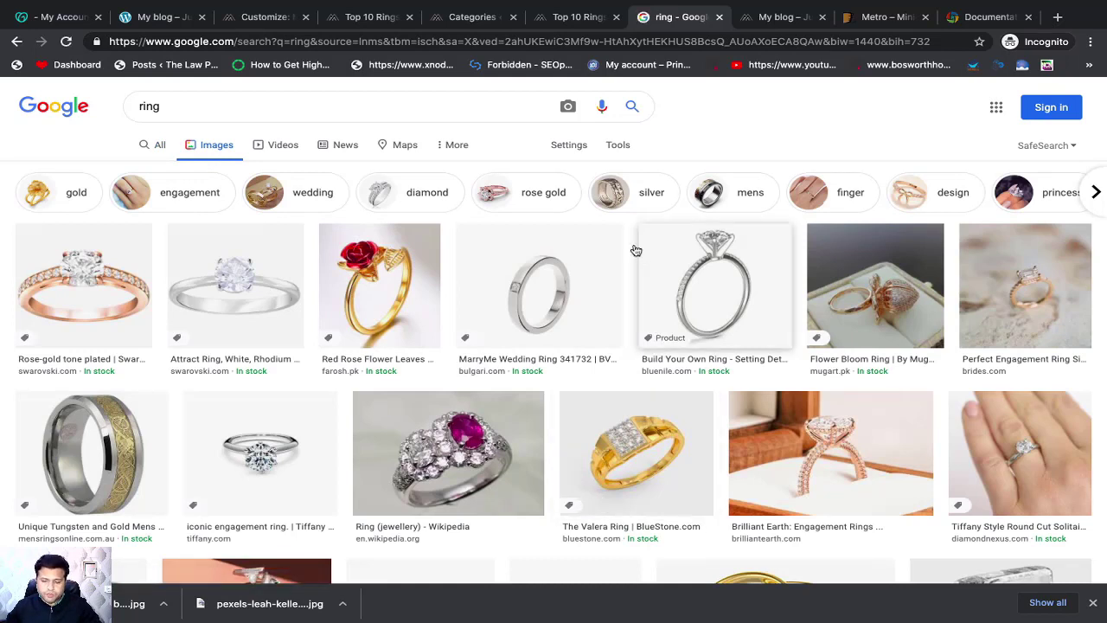
pyautogui.click(617, 148)
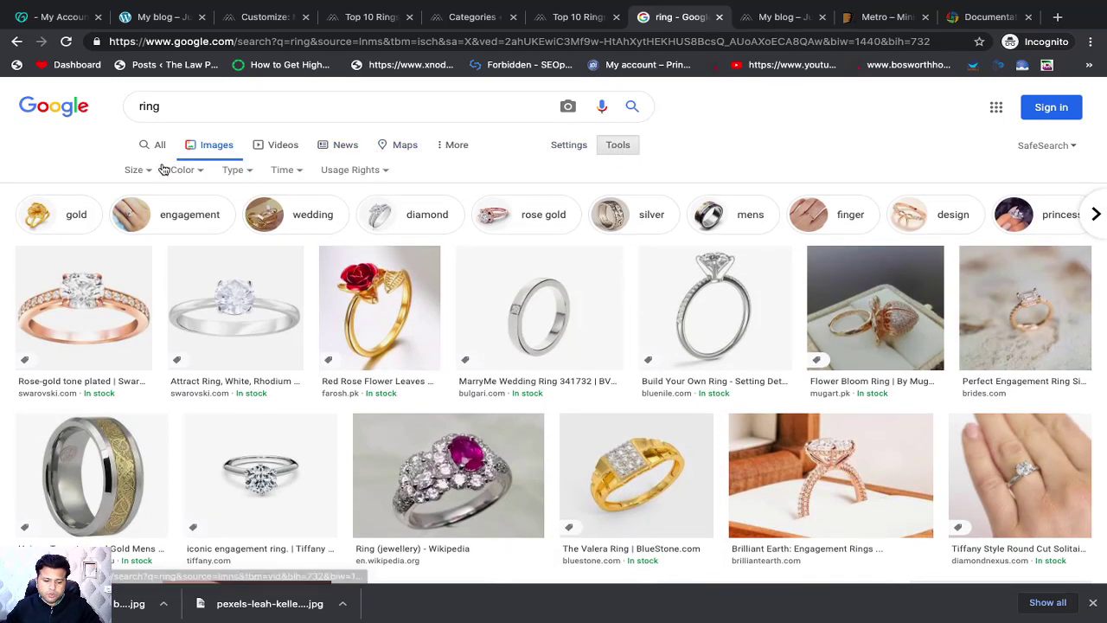
pyautogui.click(360, 172)
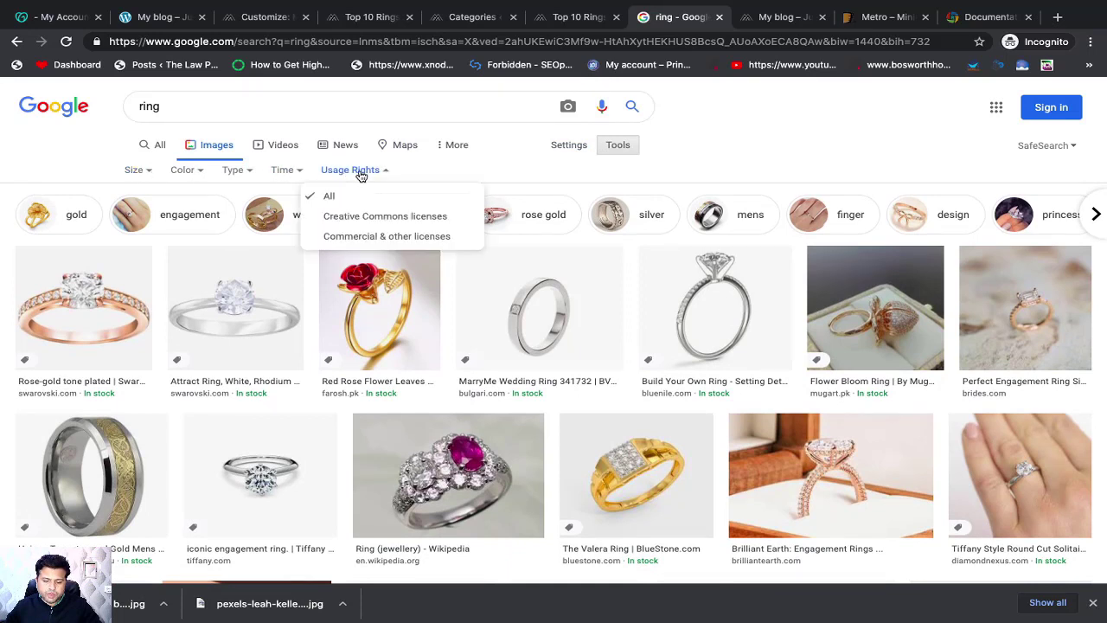
pyautogui.click(399, 223)
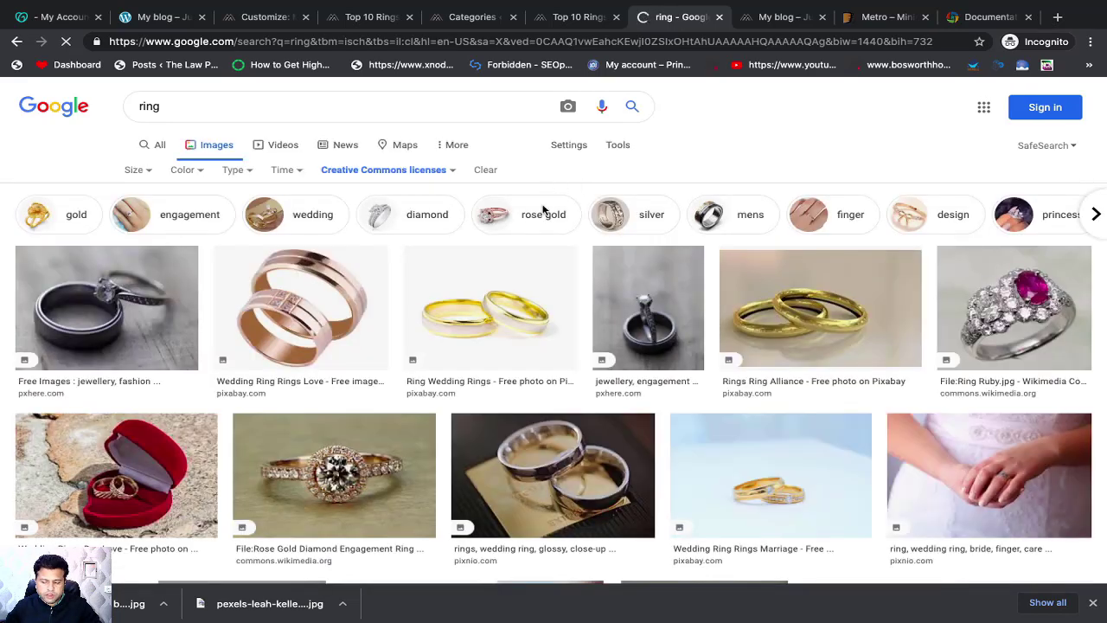
# Find the Rose Gold Diamond Engagement Ring image from Wikimedia Commons, open its preview and start saving it as a file
pyautogui.scroll(-1, 526, 237)
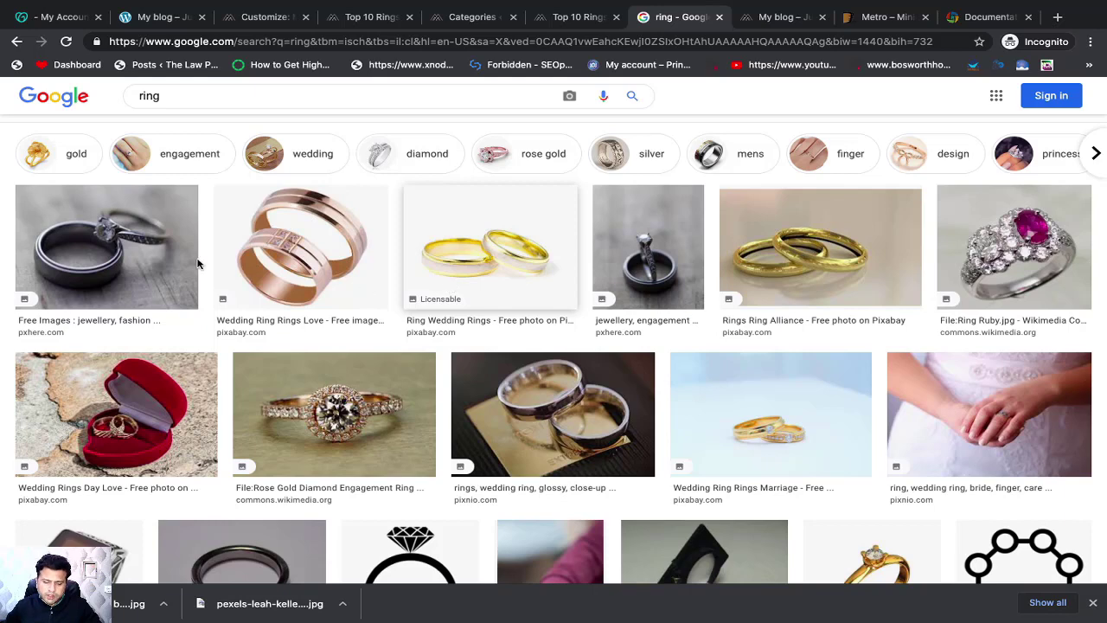
pyautogui.scroll(1, 638, 153)
pyautogui.scroll(-2, 608, 284)
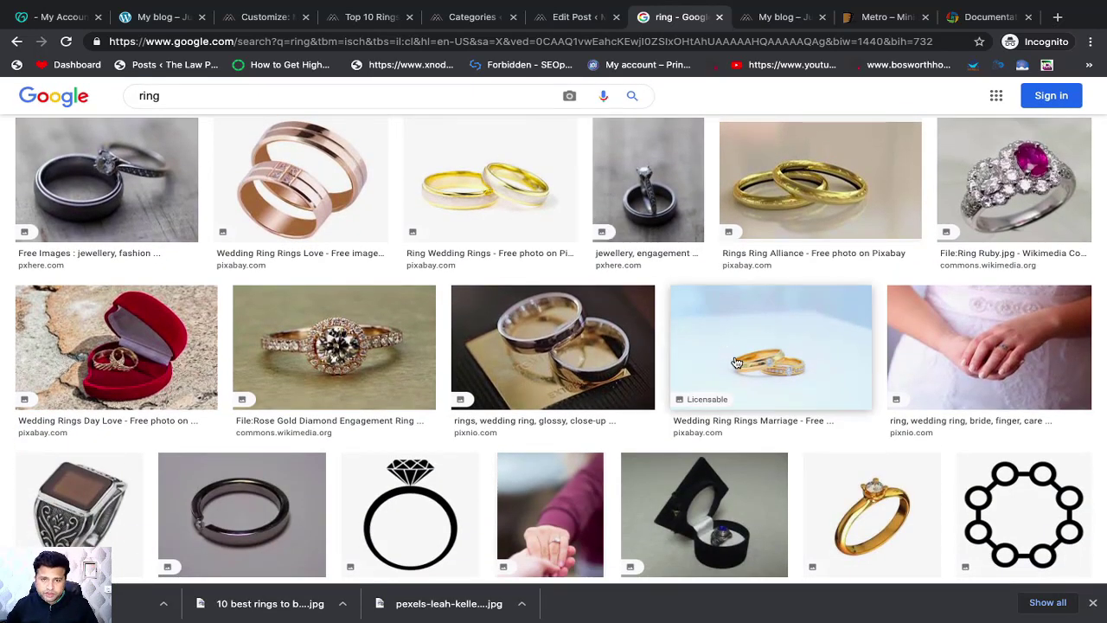
pyautogui.scroll(-1, 732, 363)
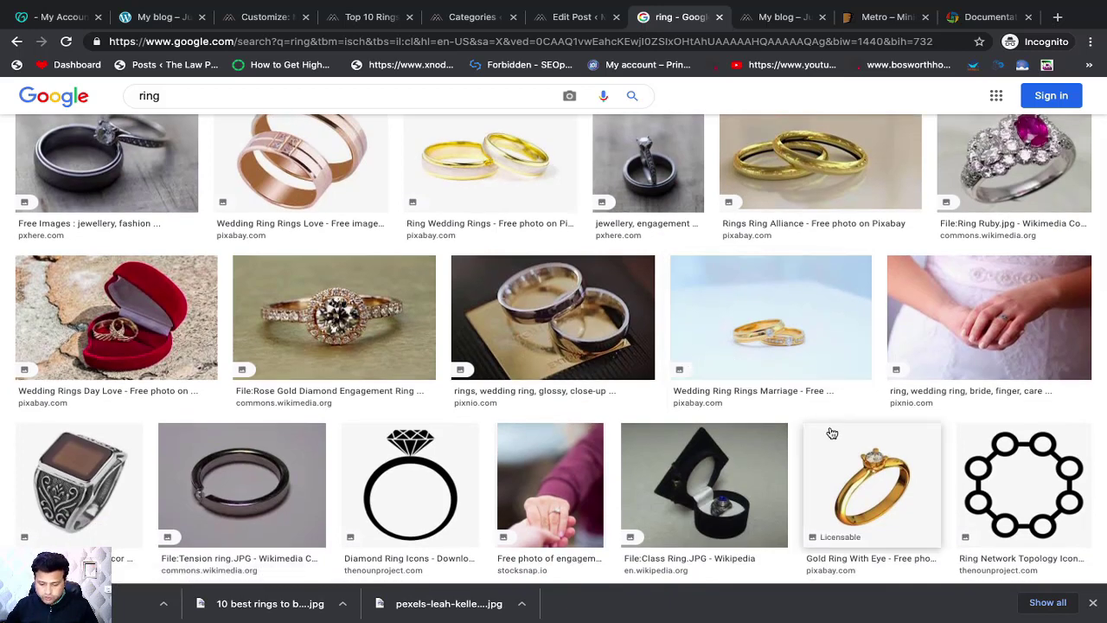
pyautogui.scroll(-1, 832, 433)
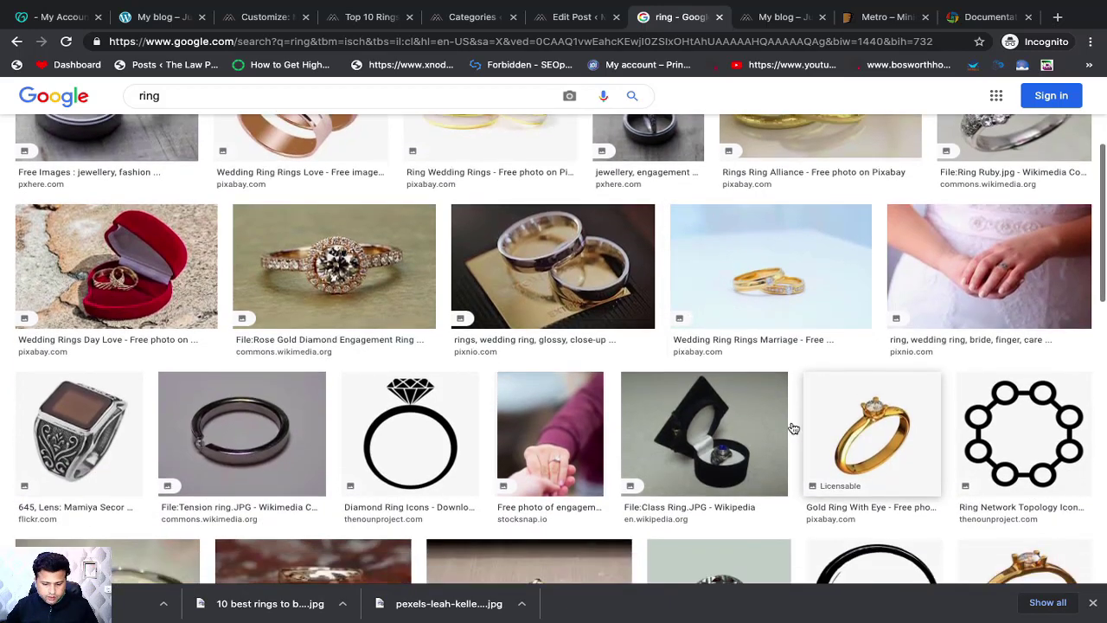
pyautogui.click(373, 298)
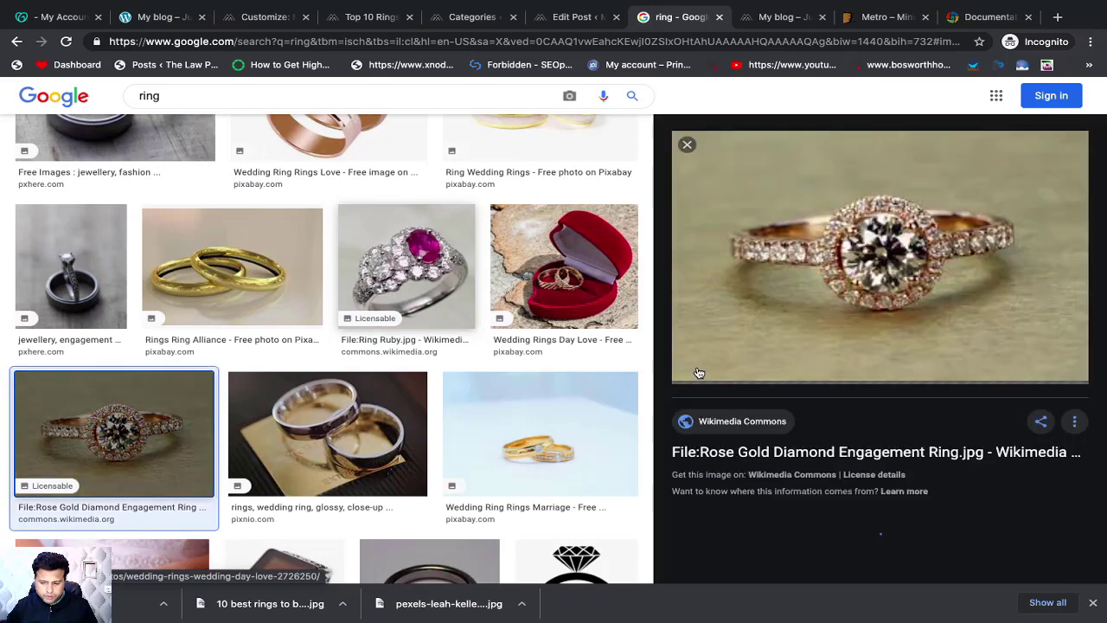
pyautogui.rightClick(884, 229)
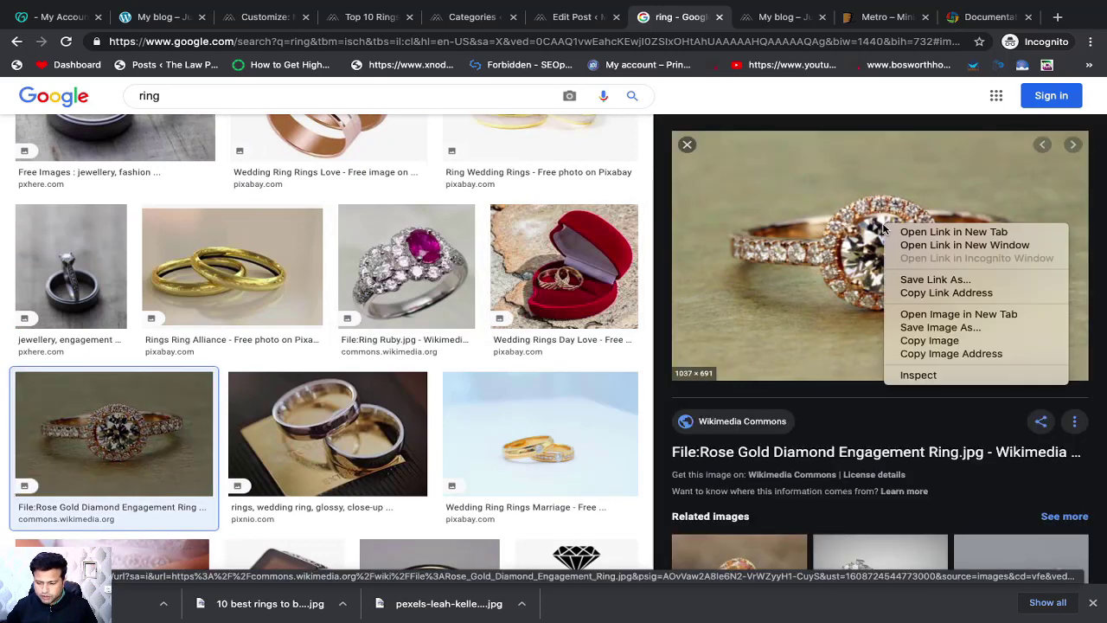
pyautogui.click(916, 327)
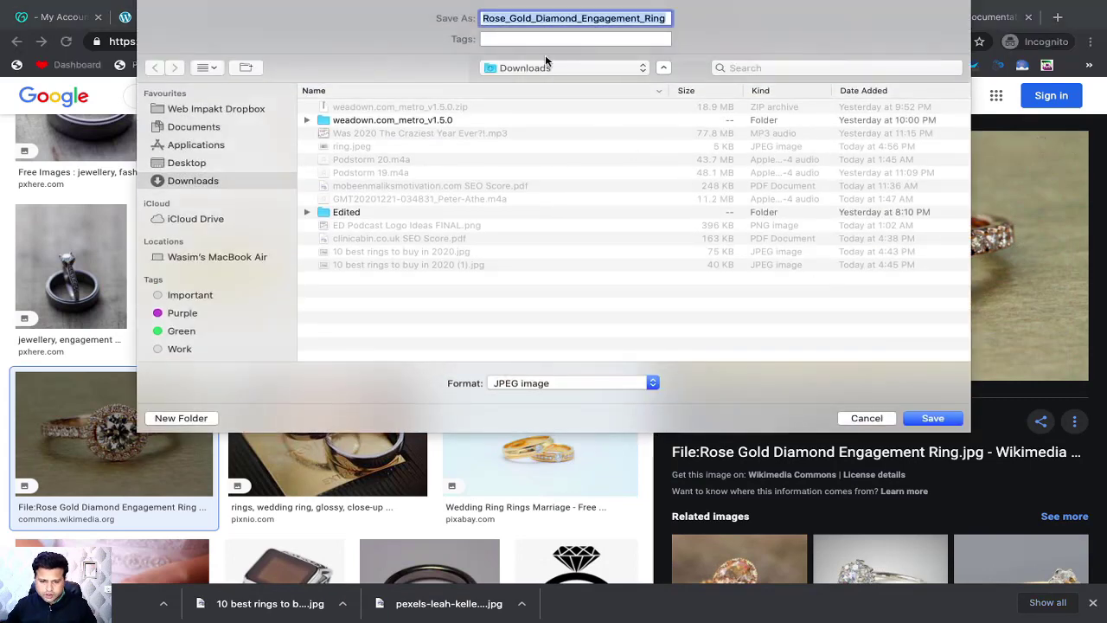
# Change the name of the image file being saved to "Rose Gold Diamond Ring", without underscores or the word Engagement
pyautogui.click(509, 18)
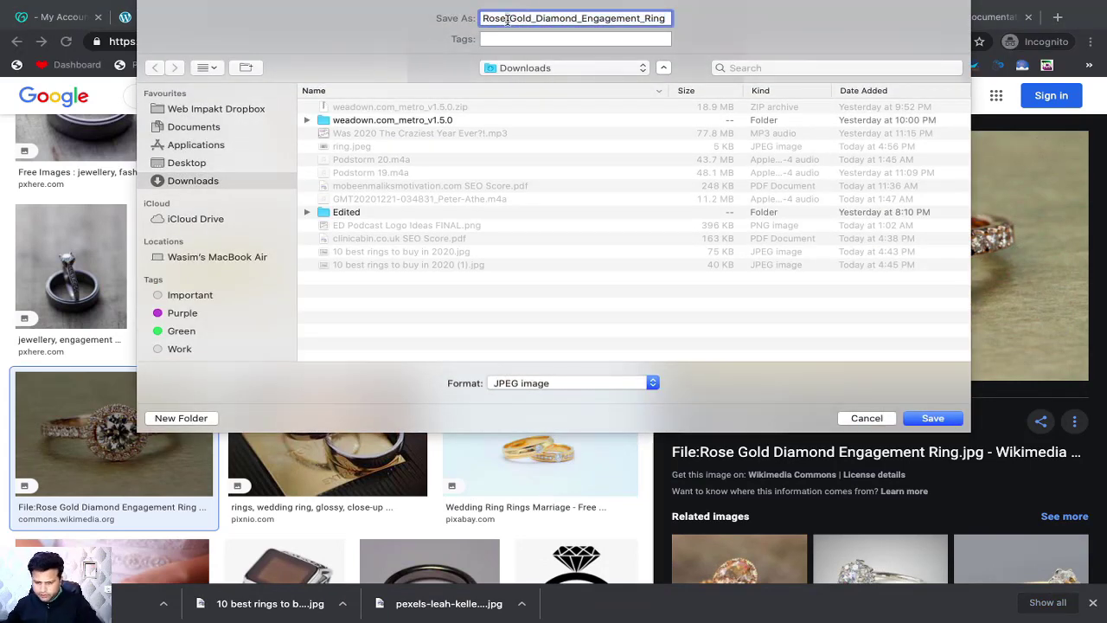
pyautogui.press('BackSpace')
pyautogui.press('BackSpace')
pyautogui.click(534, 20)
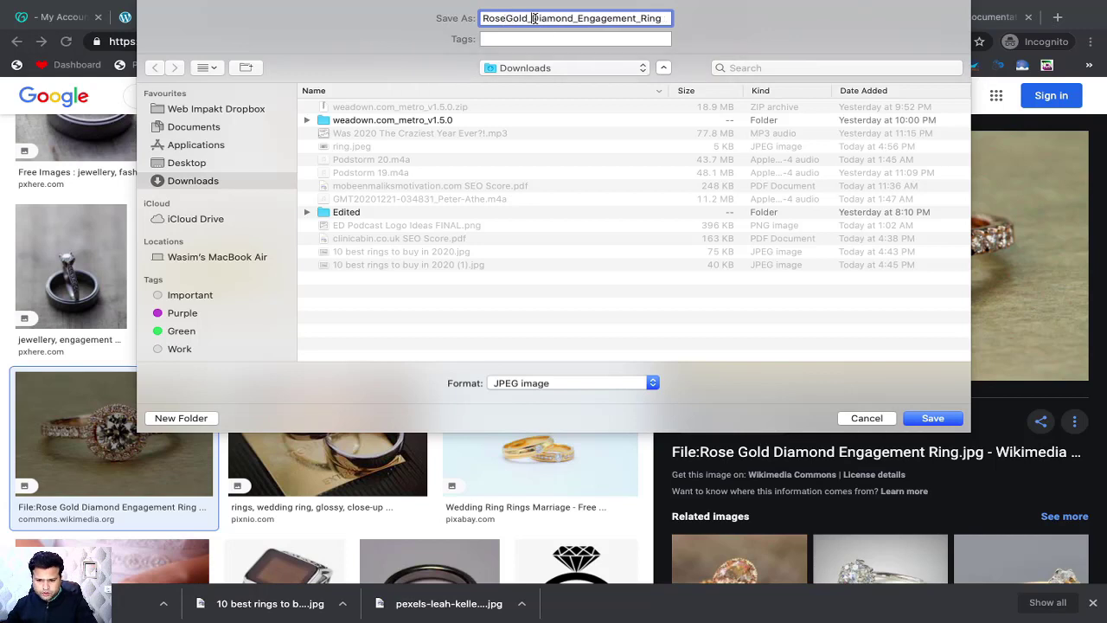
pyautogui.press('BackSpace')
pyautogui.press('BackSpace')
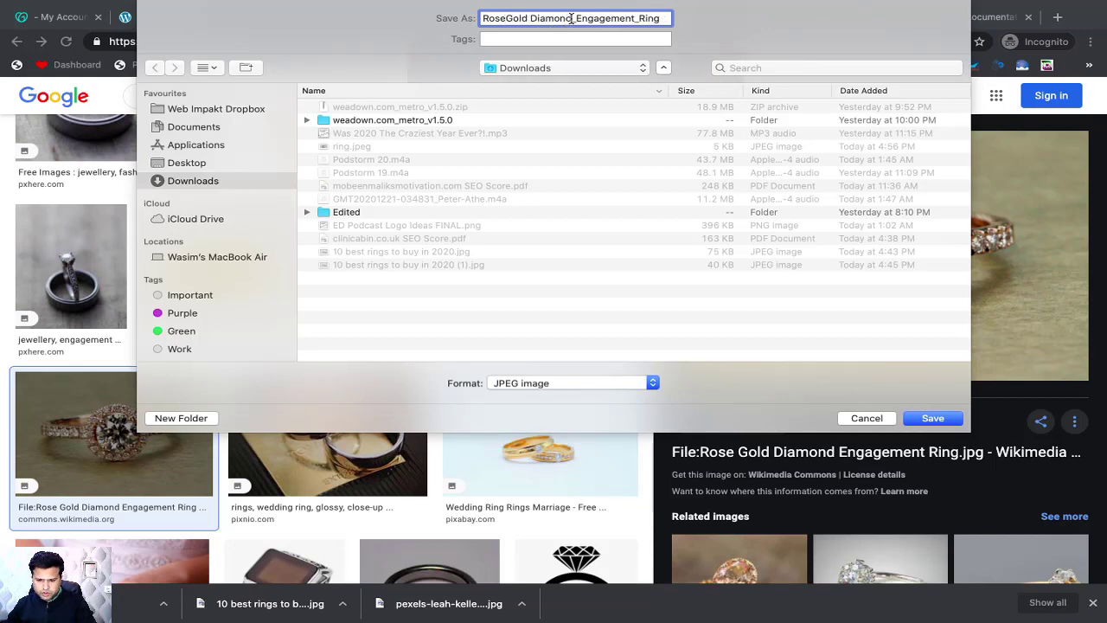
pyautogui.moveTo(578, 18); pyautogui.dragTo(641, 18)
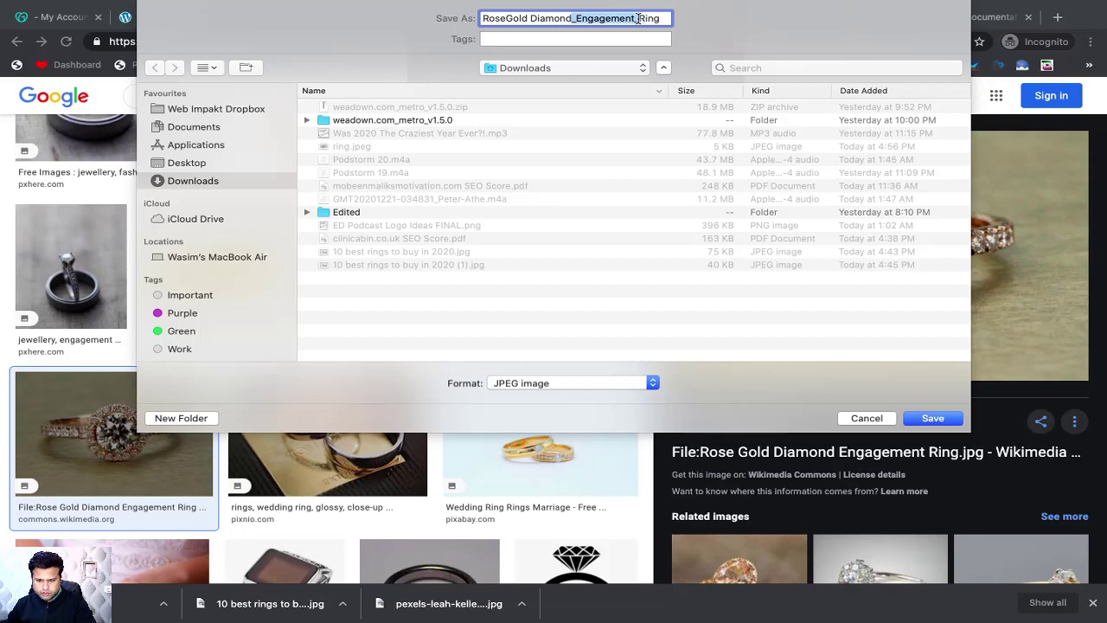
pyautogui.press('BackSpace')
pyautogui.click(506, 19)
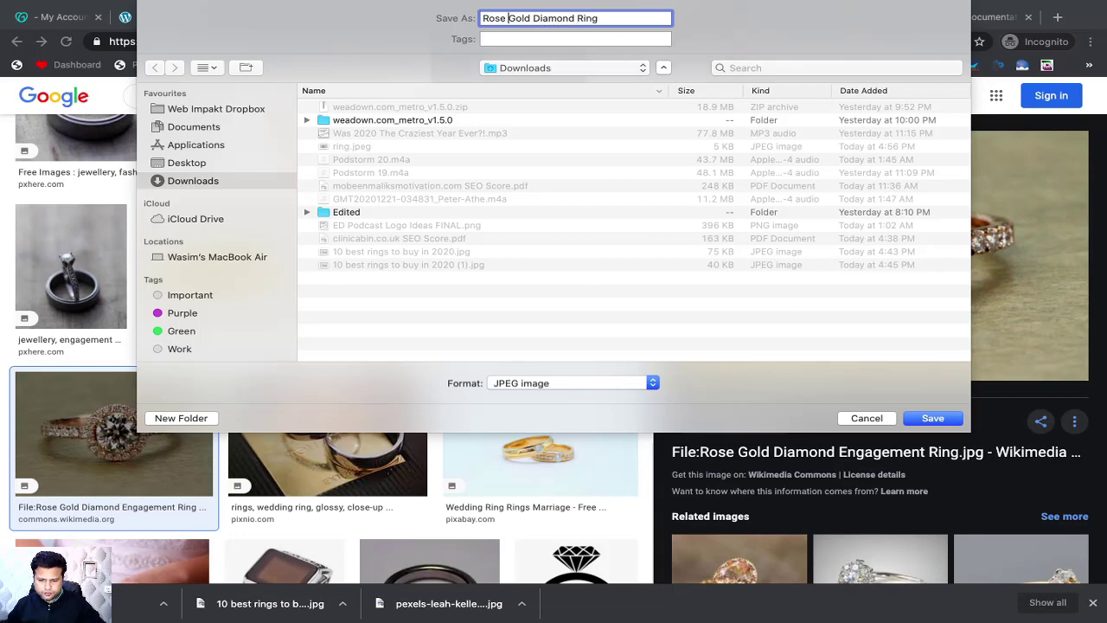
# Finish saving the ring image and delete the existing ring photo from the body of the "Top 10 Rings to Buy in 2020" post
pyautogui.click(929, 418)
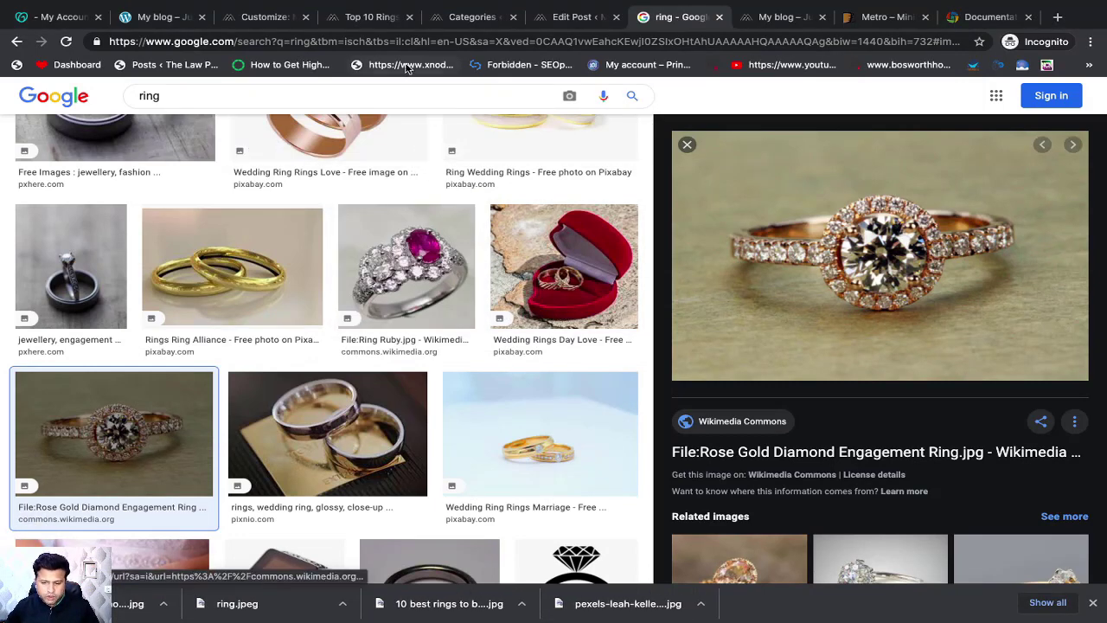
pyautogui.click(575, 17)
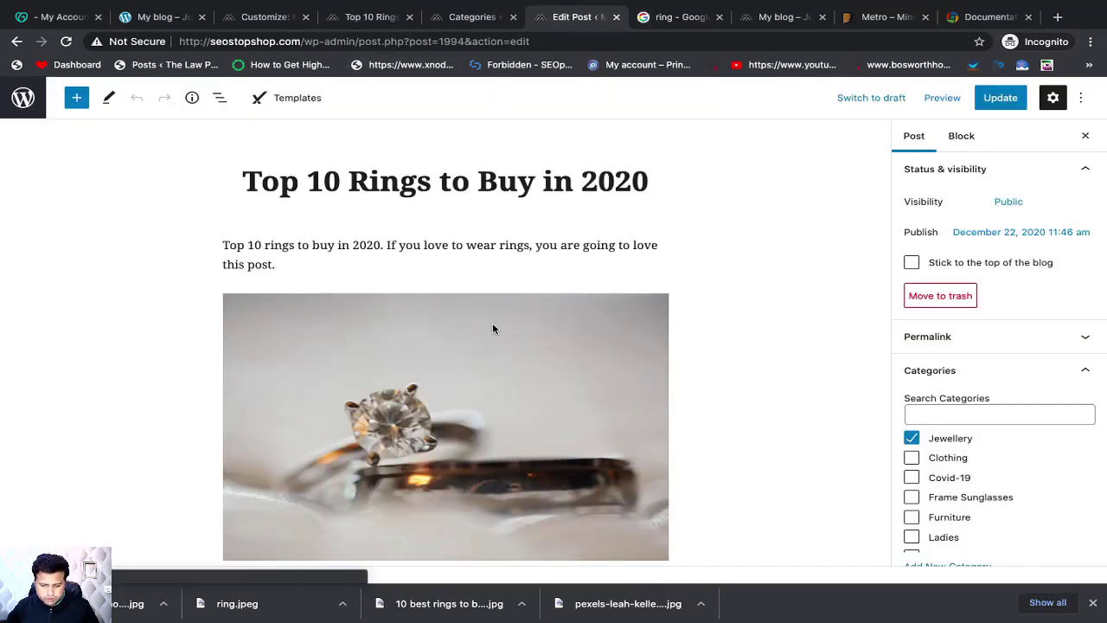
pyautogui.scroll(-2, 492, 323)
pyautogui.scroll(1, 658, 411)
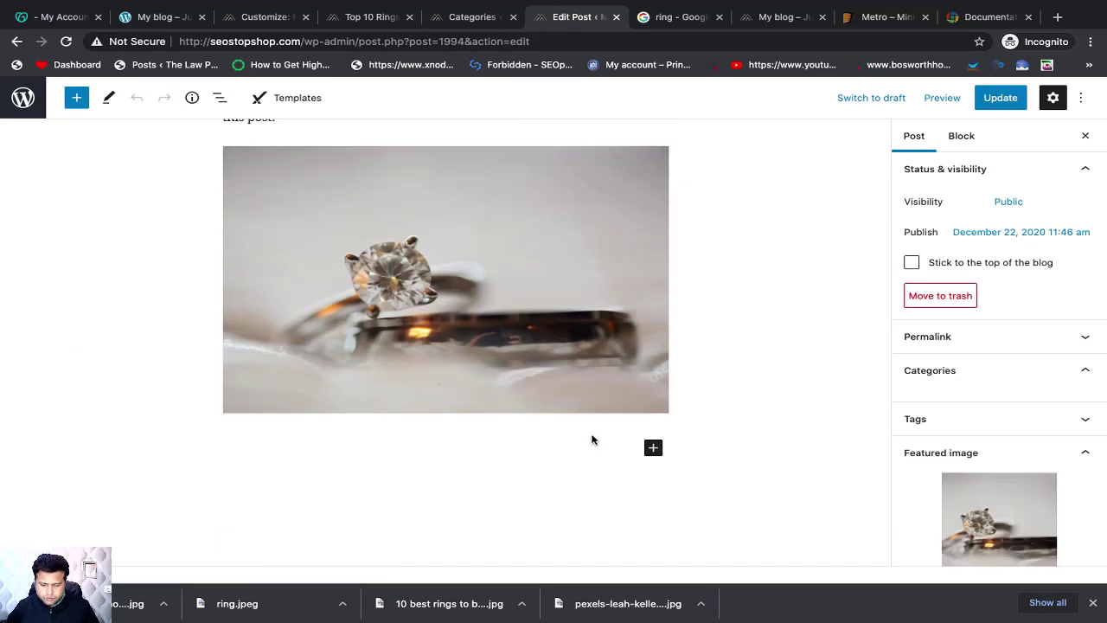
pyautogui.click(477, 227)
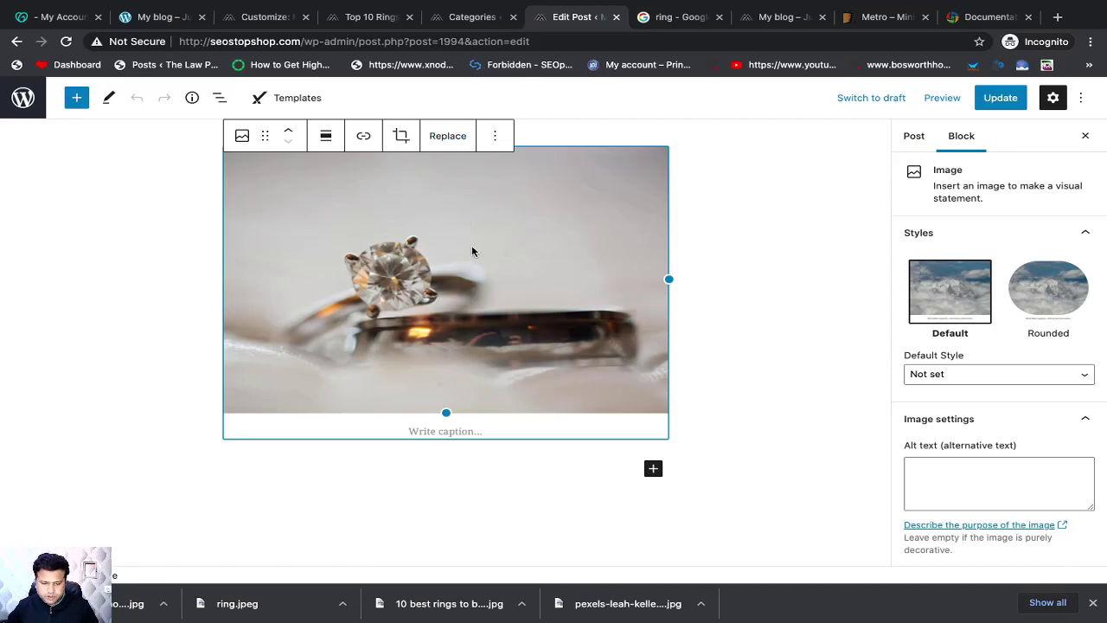
pyautogui.press('BackSpace')
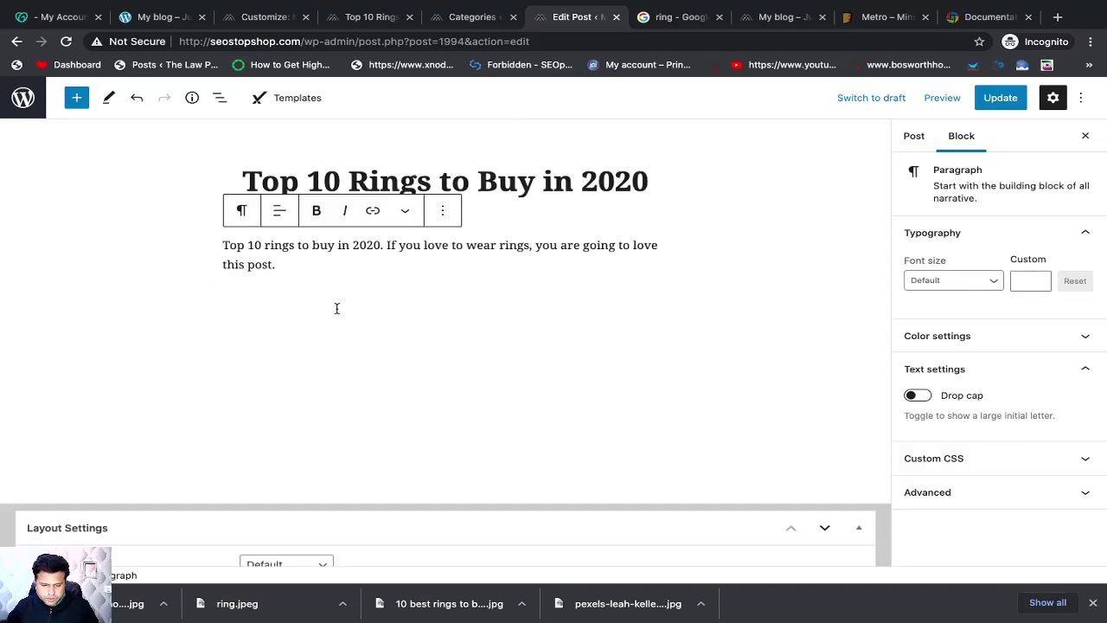
# Add an Image block below the intro paragraph and upload "Rose Gold Diamond Ring.jpg" from the Downloads folder into it
pyautogui.press('Return')
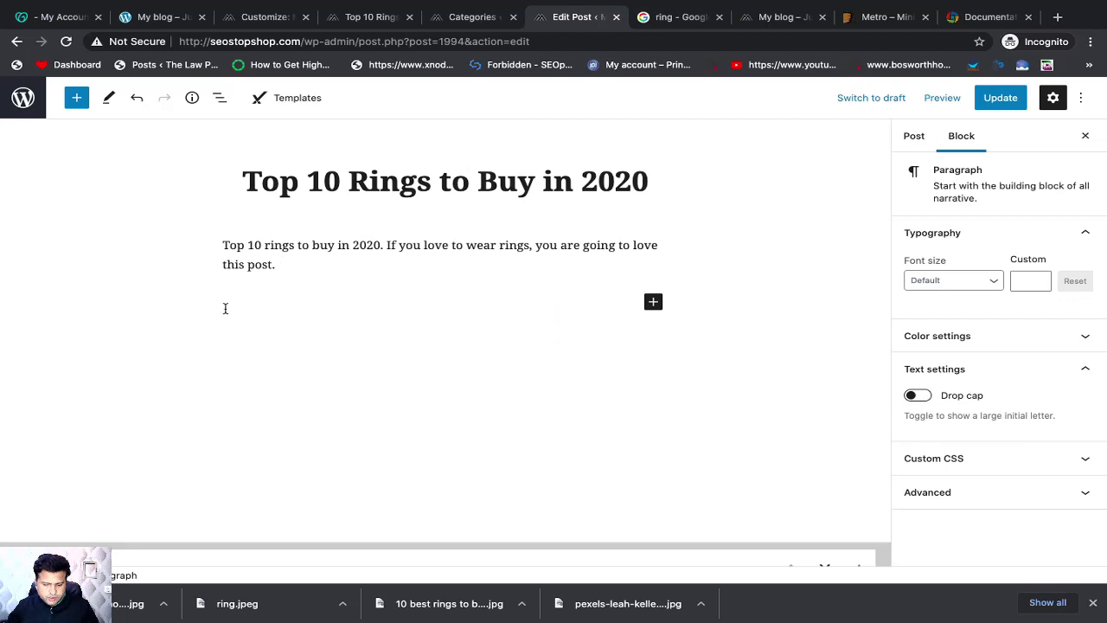
pyautogui.click(653, 302)
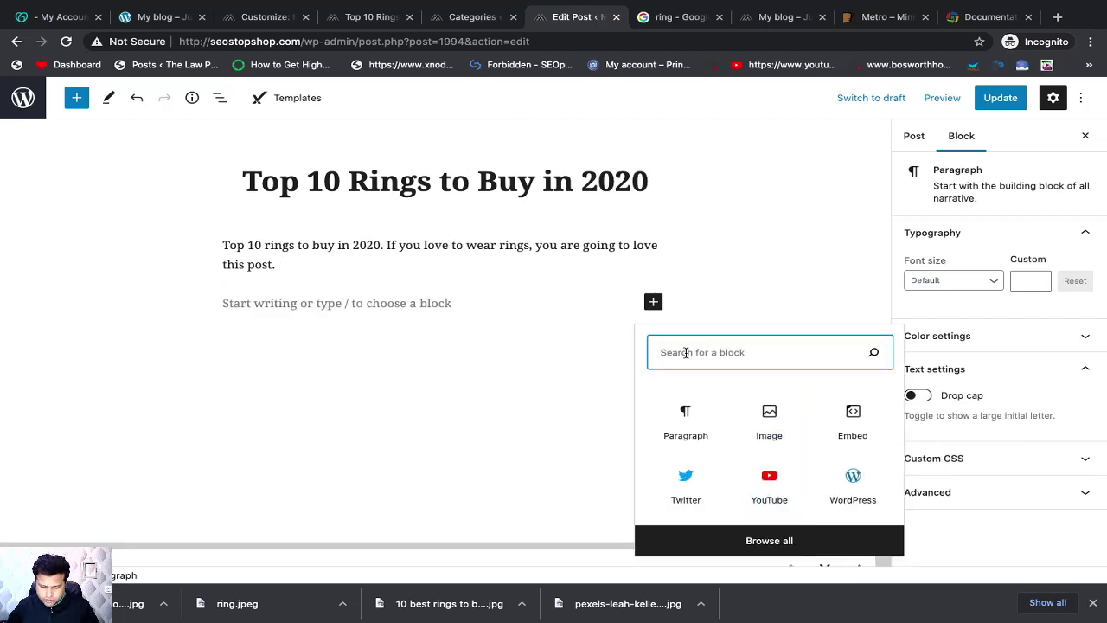
pyautogui.write('image')
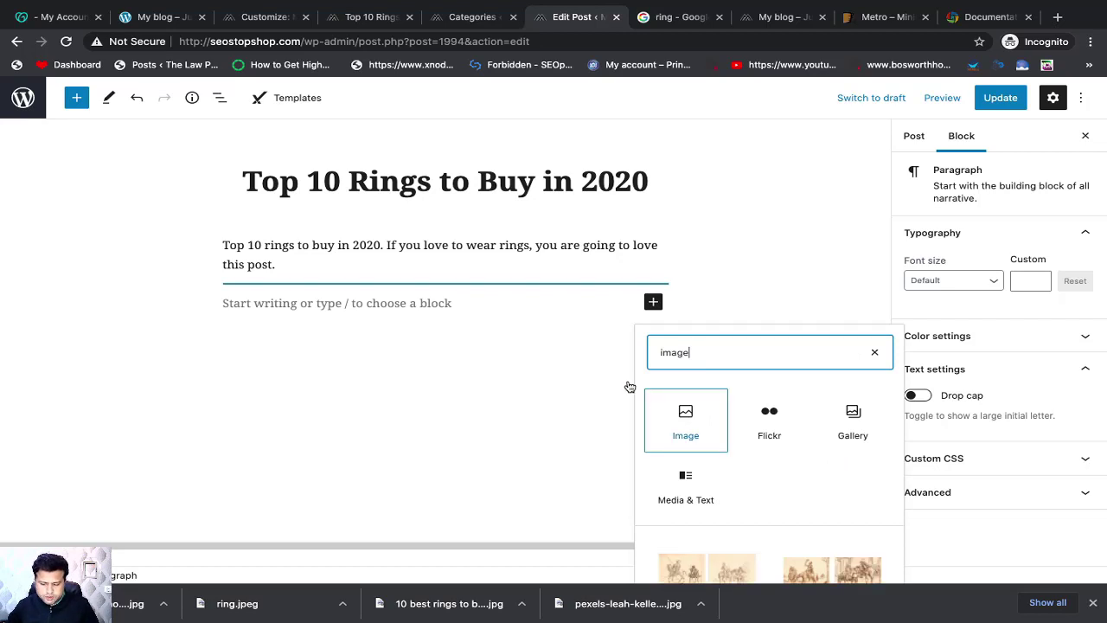
pyautogui.click(699, 448)
pyautogui.click(264, 393)
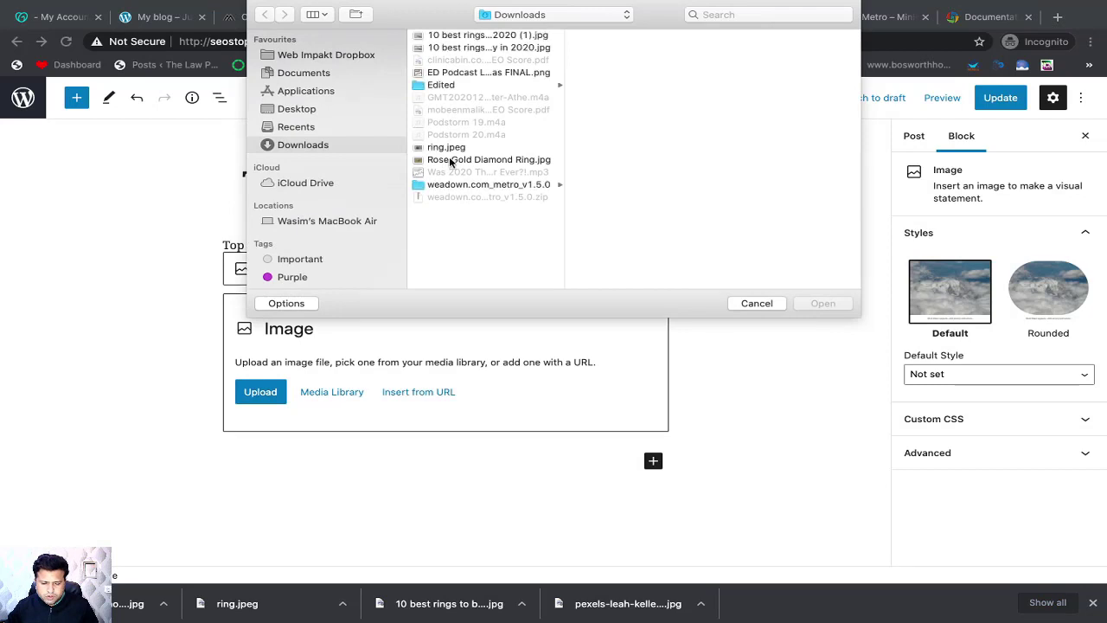
pyautogui.doubleClick(453, 162)
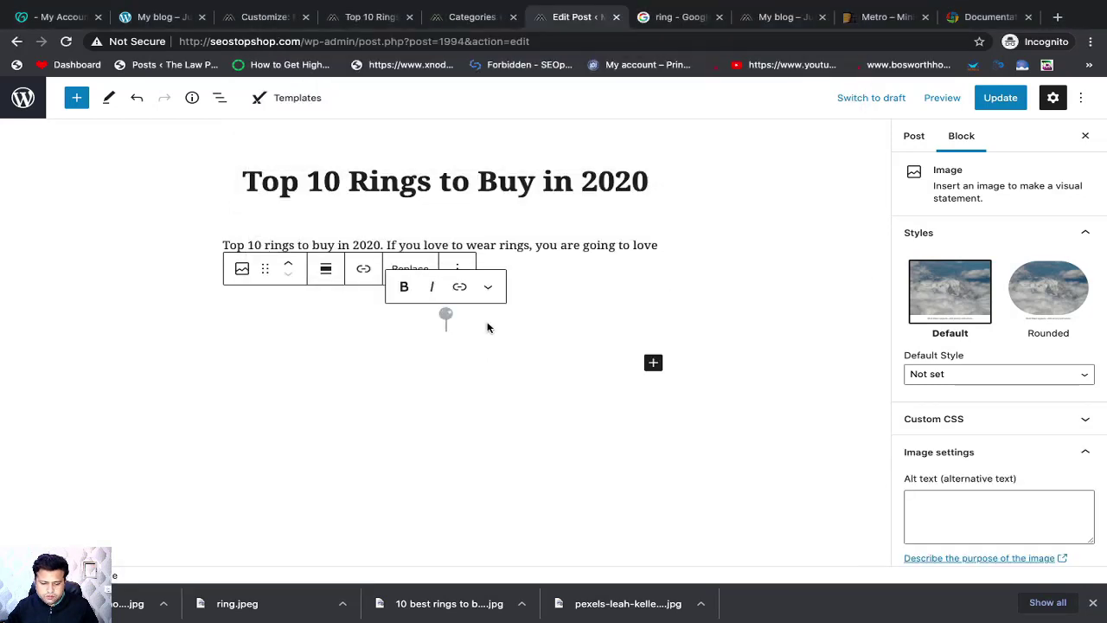
pyautogui.scroll(-1, 519, 378)
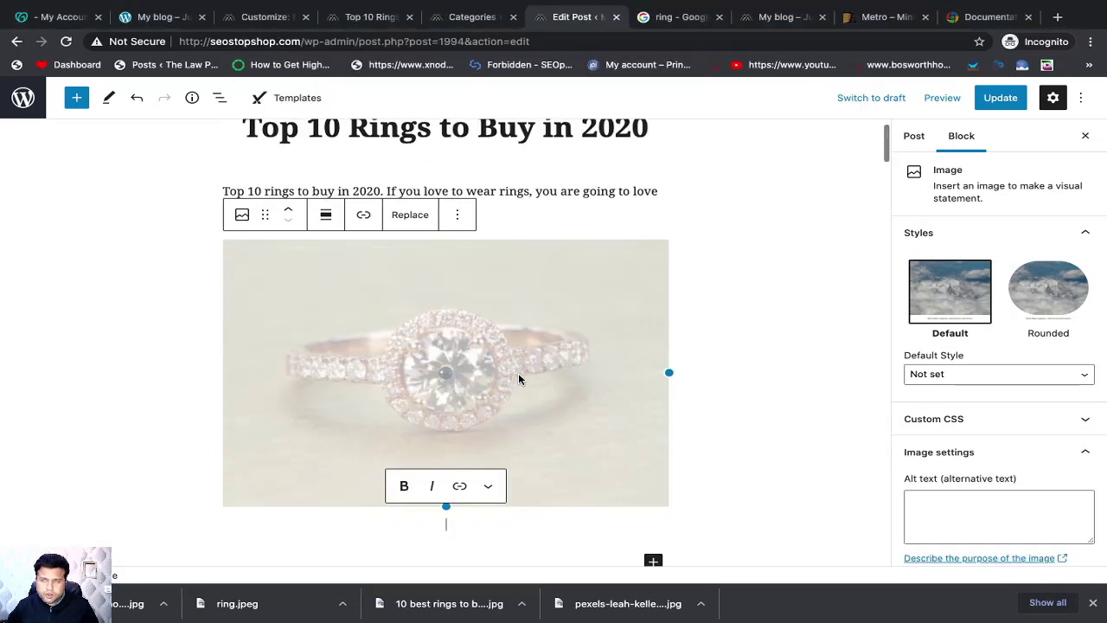
pyautogui.scroll(-2, 519, 376)
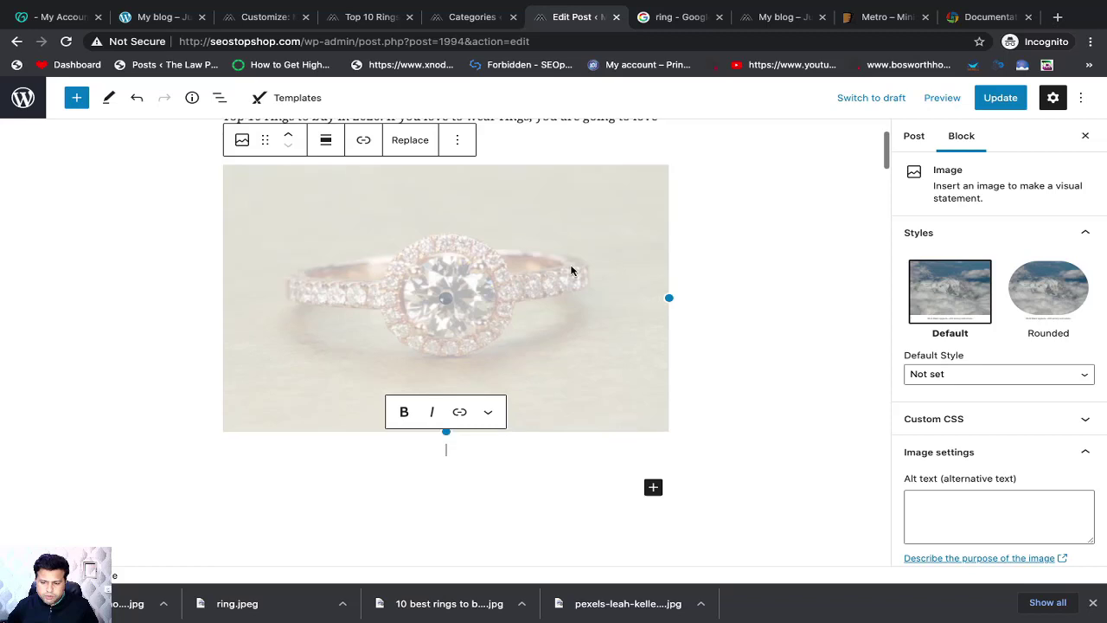
# Open the ring image's Wikimedia Commons source page from the Google Images preview and copy the page's URL
pyautogui.click(681, 17)
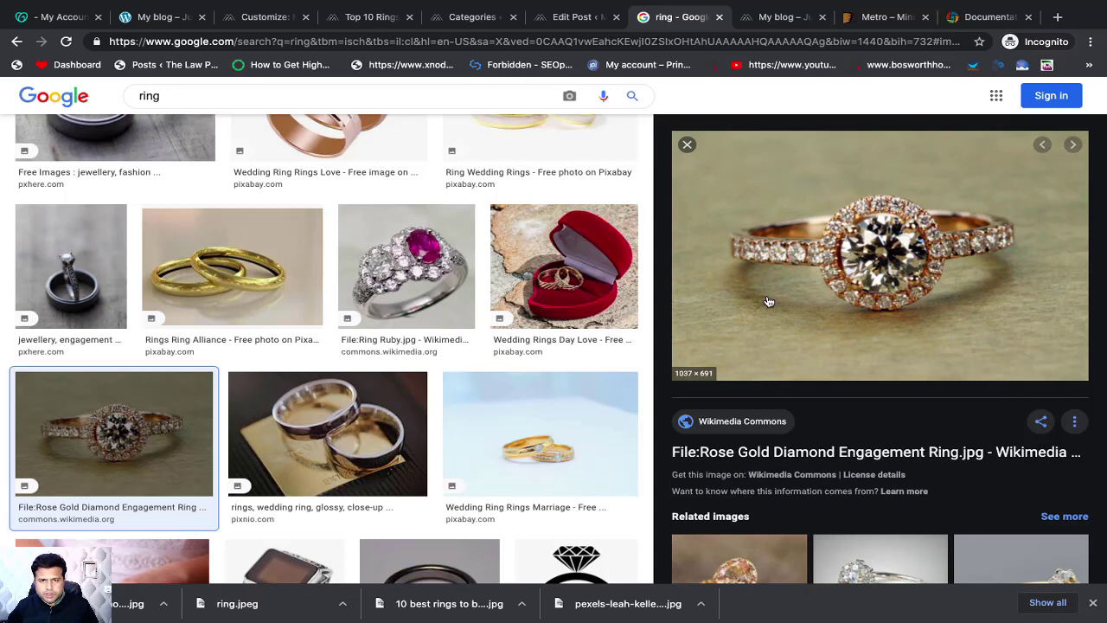
pyautogui.scroll(-1, 782, 341)
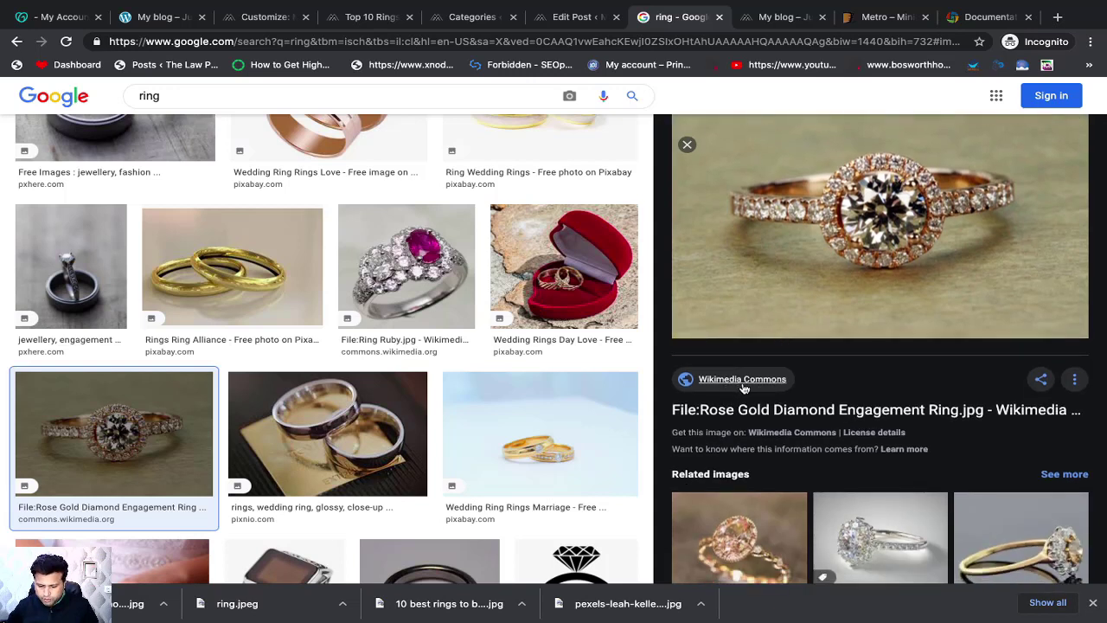
pyautogui.click(761, 386)
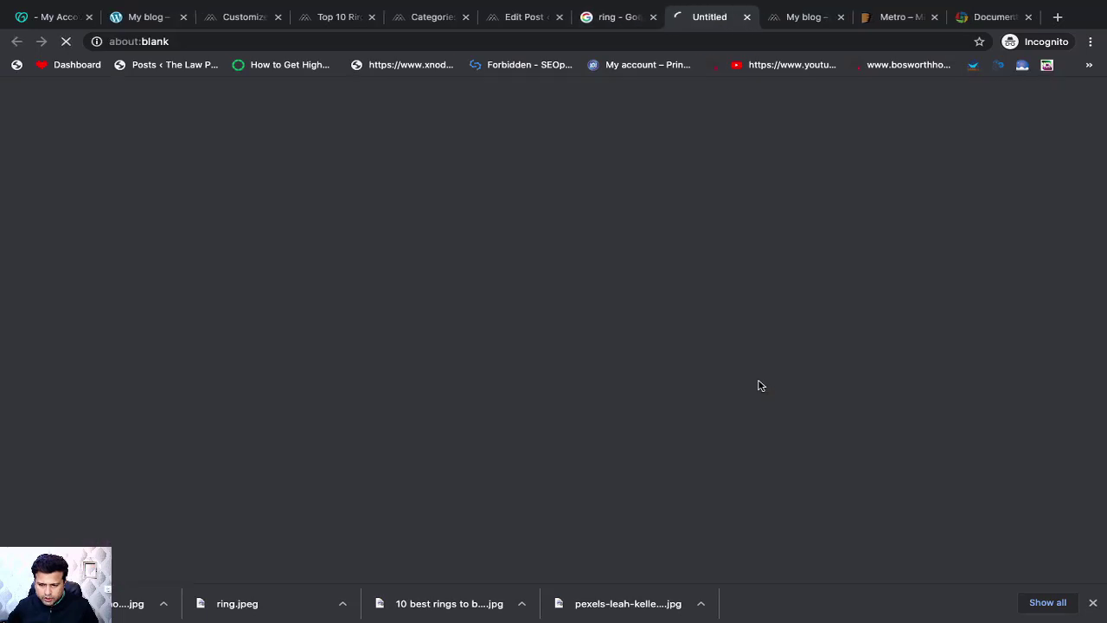
pyautogui.moveTo(703, 26); pyautogui.dragTo(609, 24)
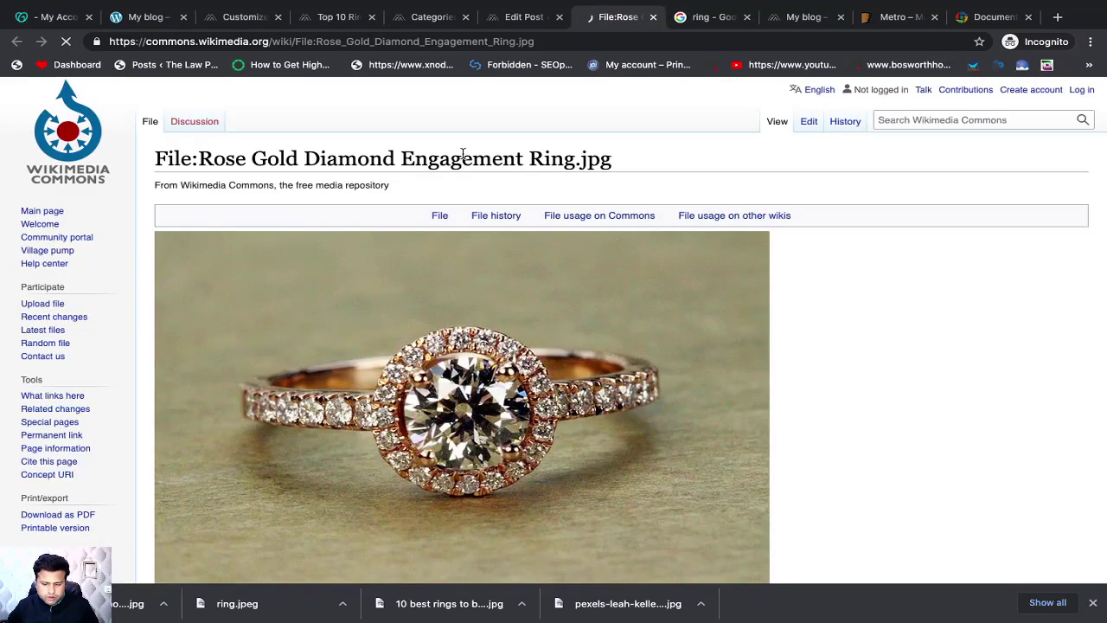
pyautogui.click(401, 42)
pyautogui.rightClick(402, 41)
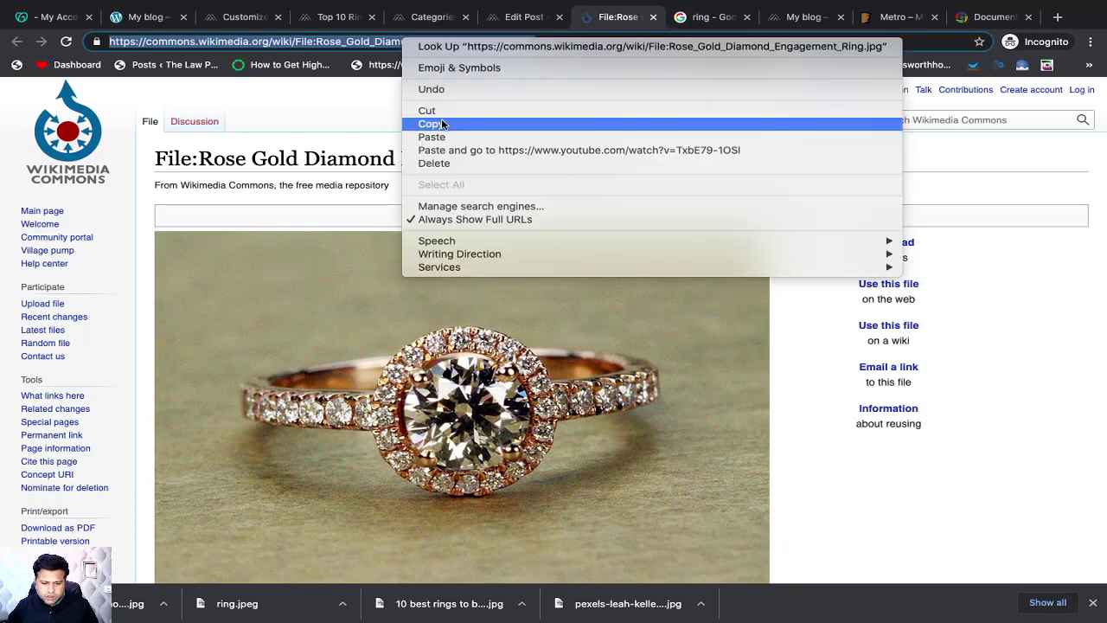
pyautogui.click(431, 124)
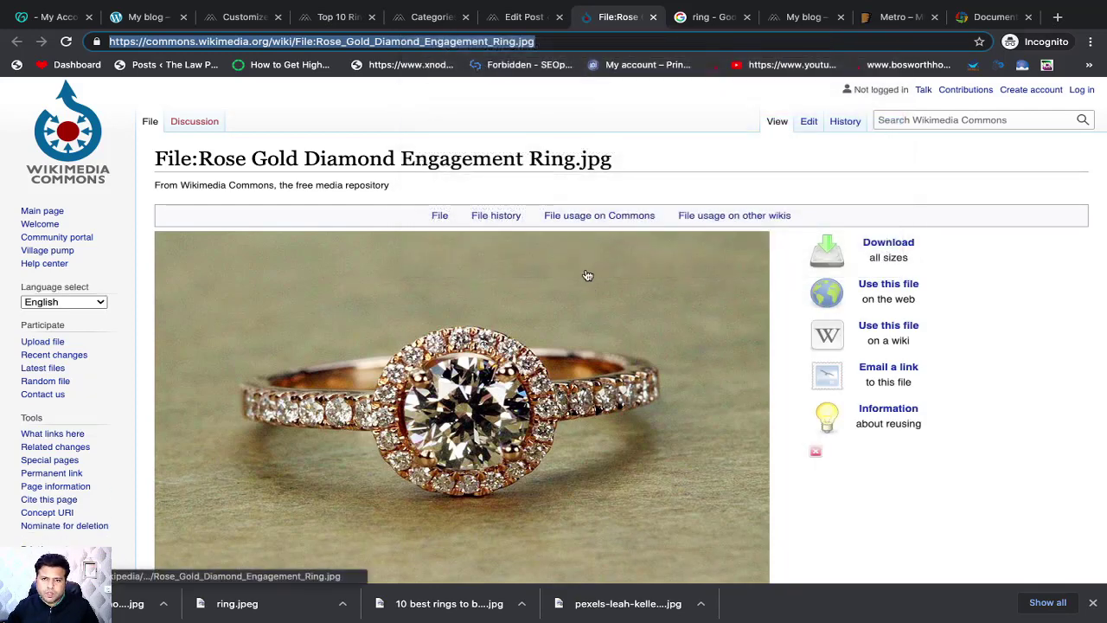
# Return to the post editor and caption the rose gold ring image "Source: Wikimedia"
pyautogui.click(526, 18)
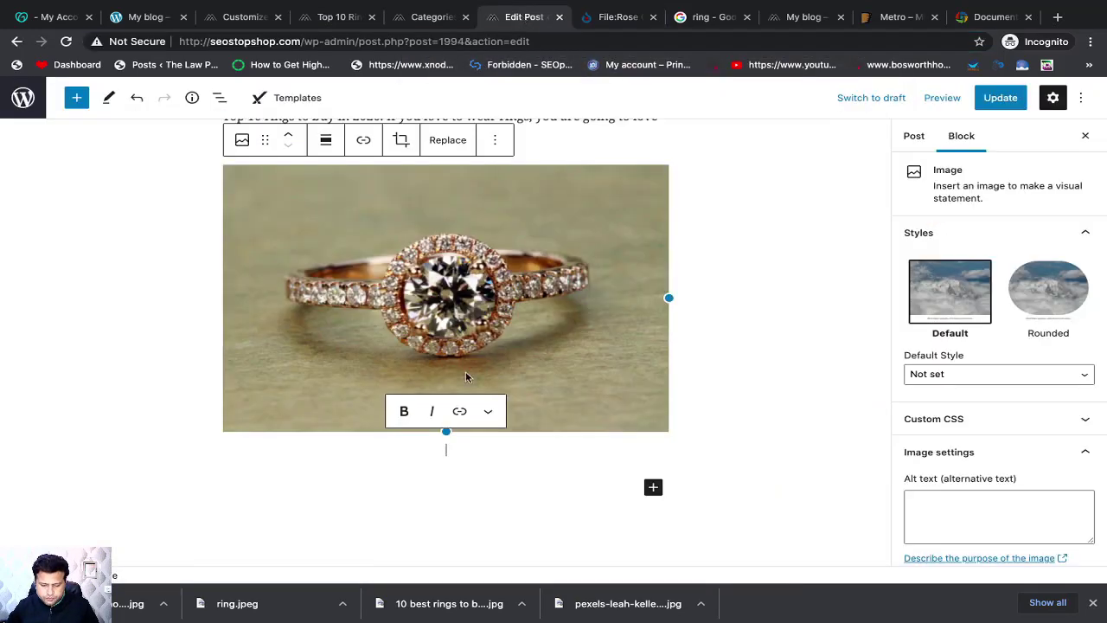
pyautogui.click(534, 320)
pyautogui.scroll(-1, 533, 320)
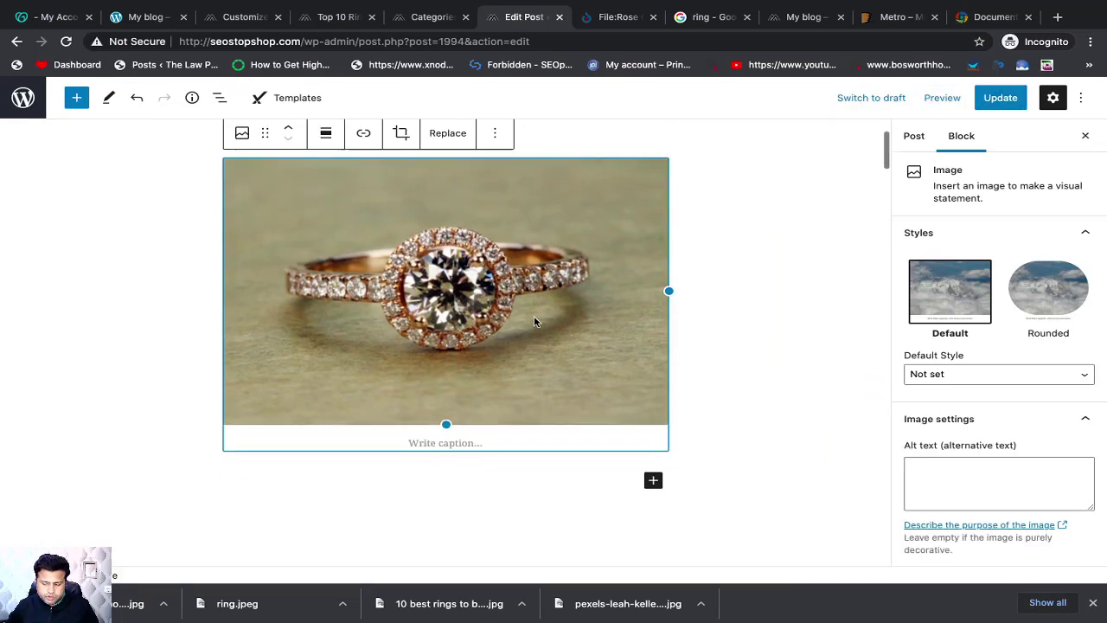
pyautogui.click(436, 424)
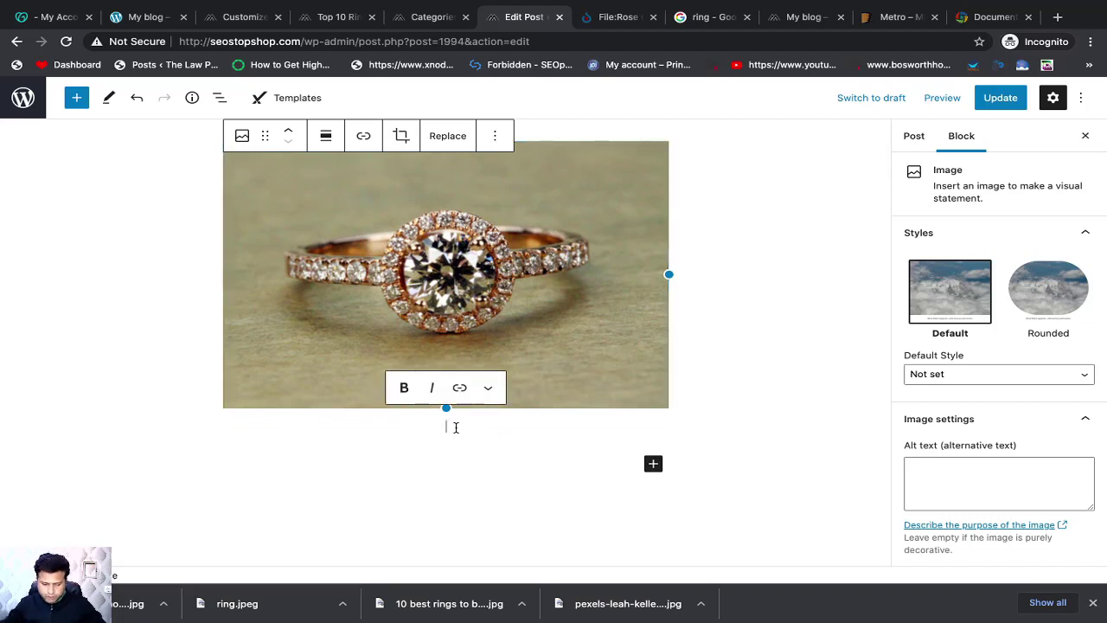
pyautogui.write('Source')
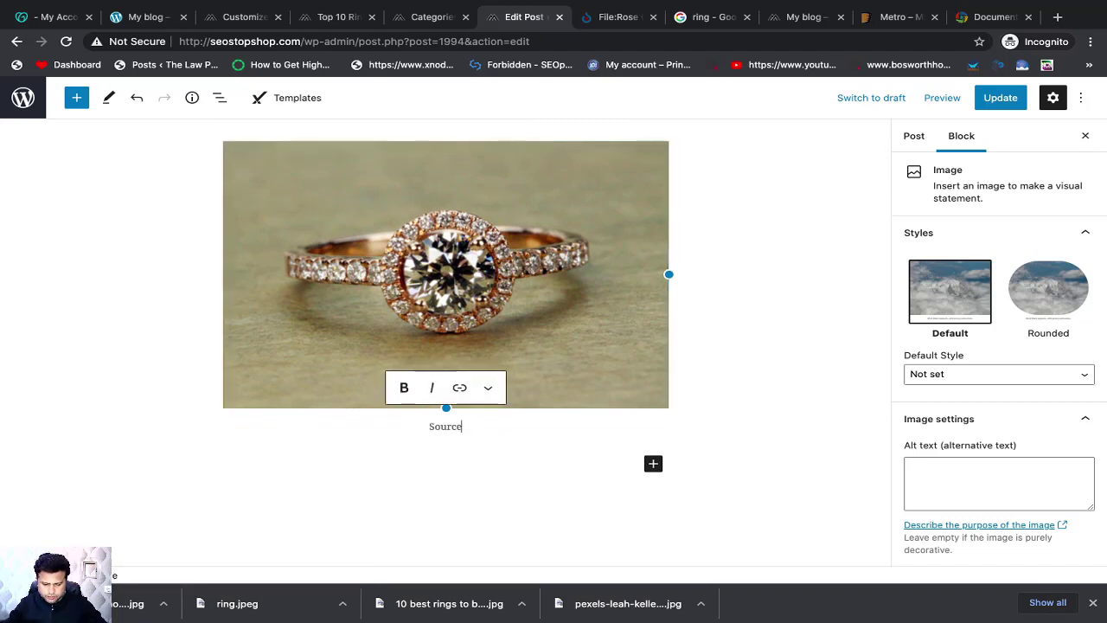
pyautogui.write(': Wiki')
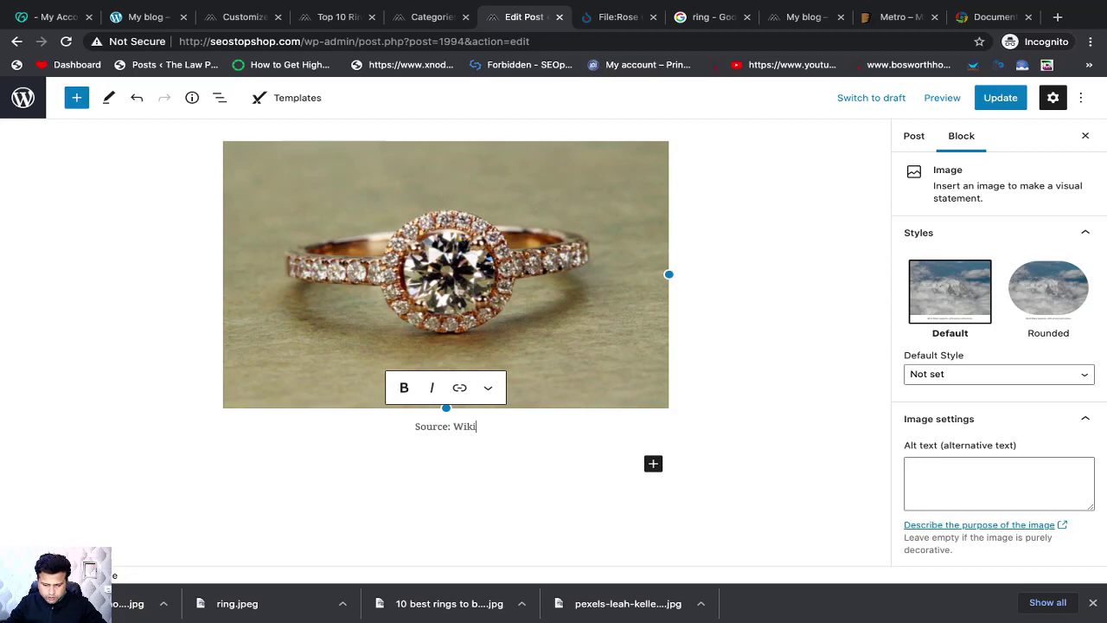
pyautogui.write('media')
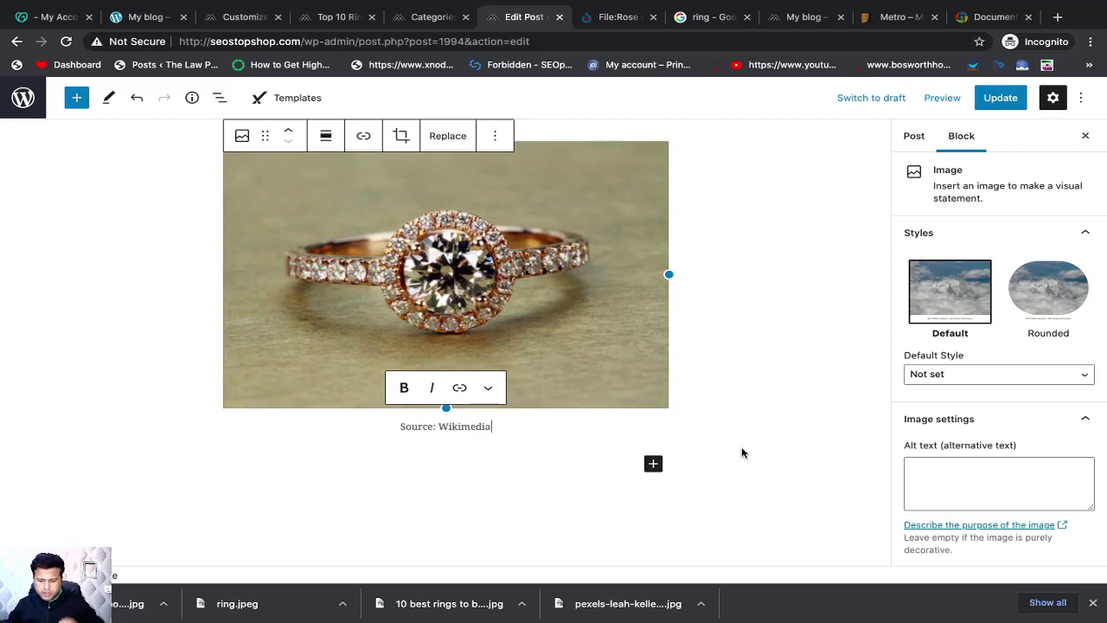
pyautogui.click(575, 439)
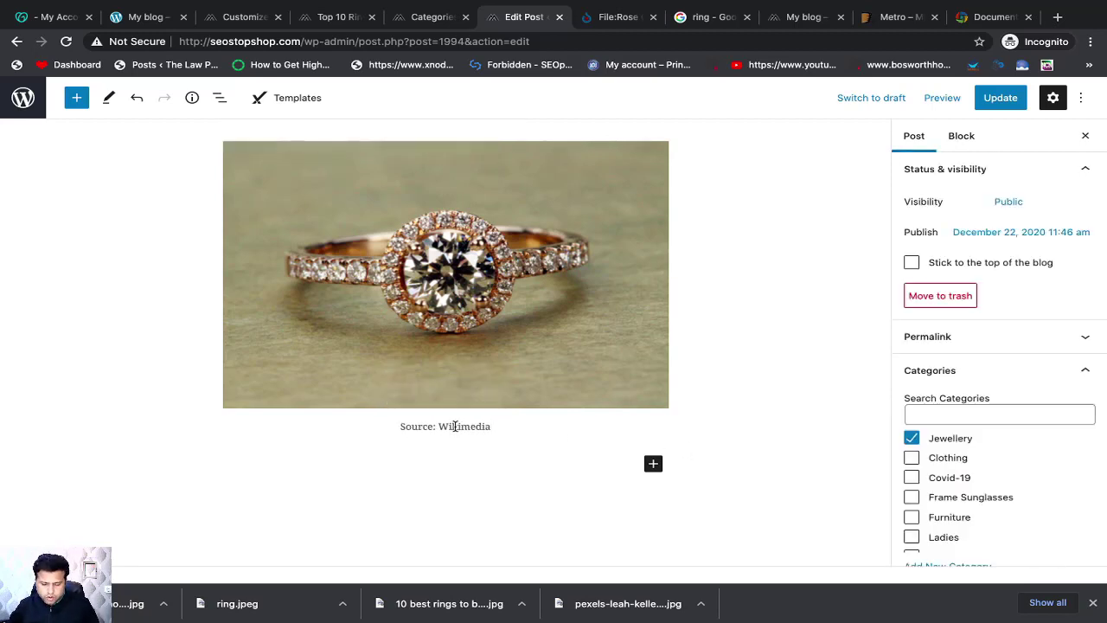
# Link the word "Wikimedia" in the caption to the copied Wikimedia Commons URL, set to open in a new tab
pyautogui.doubleClick(468, 428)
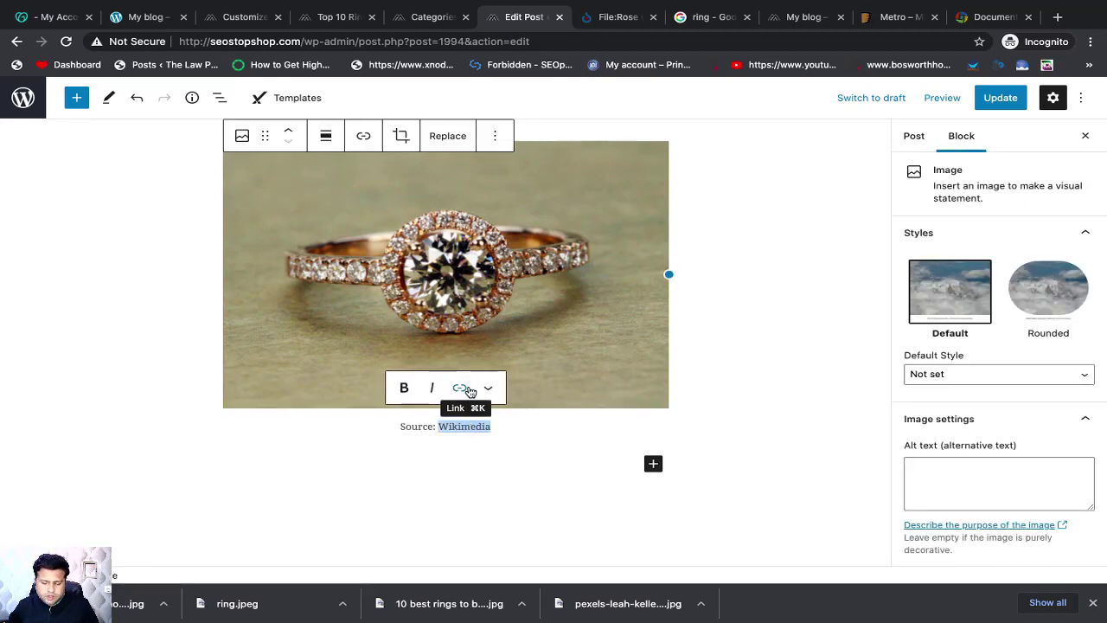
pyautogui.click(461, 389)
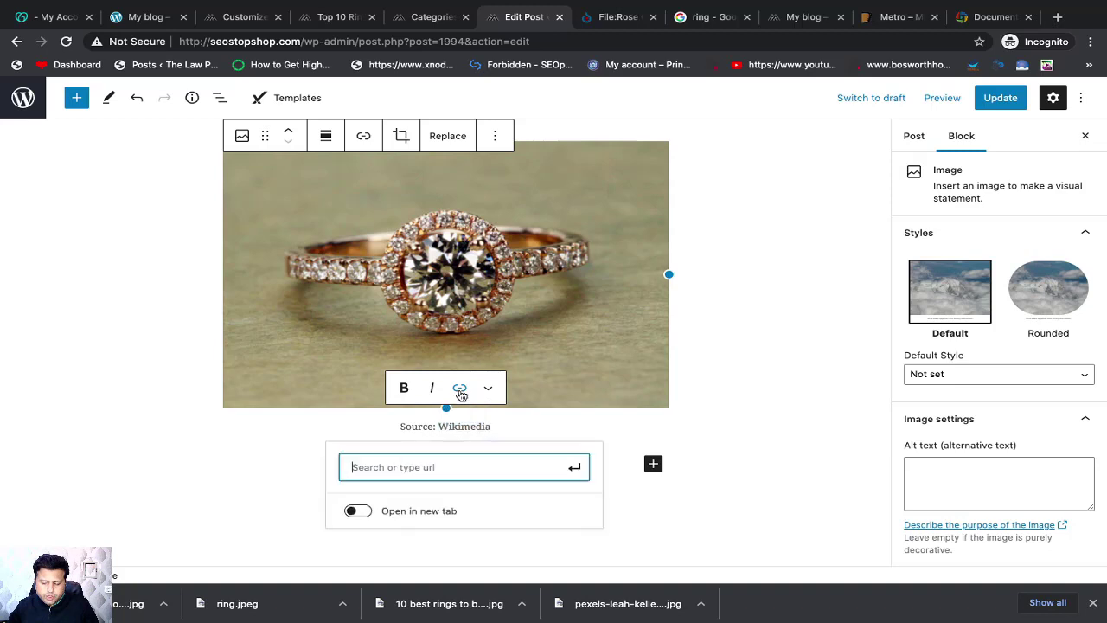
pyautogui.press('super+v')
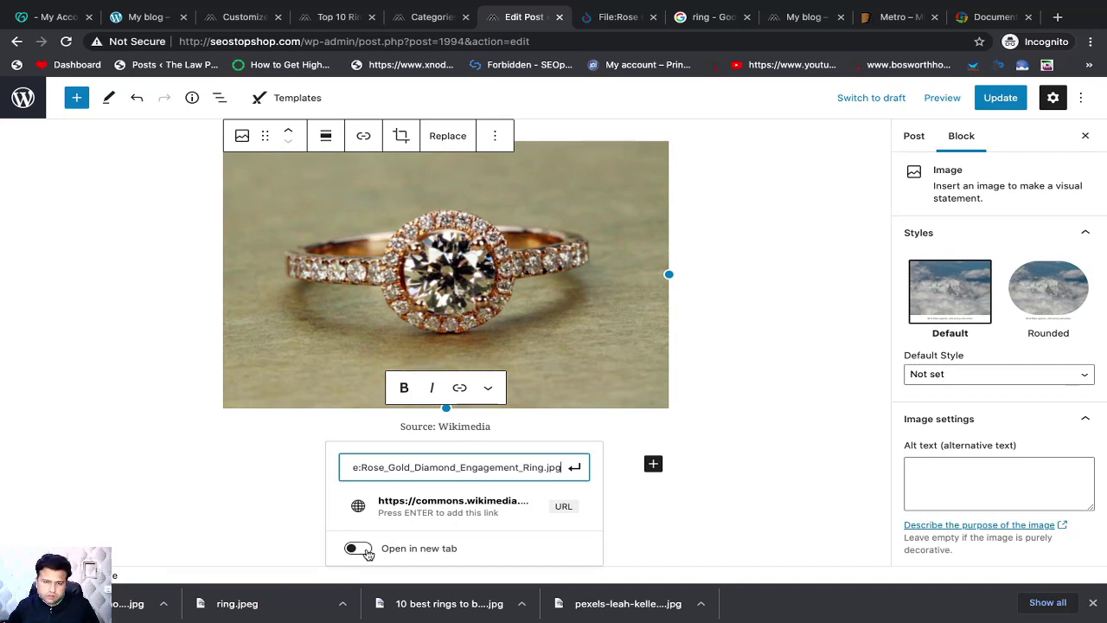
pyautogui.click(358, 549)
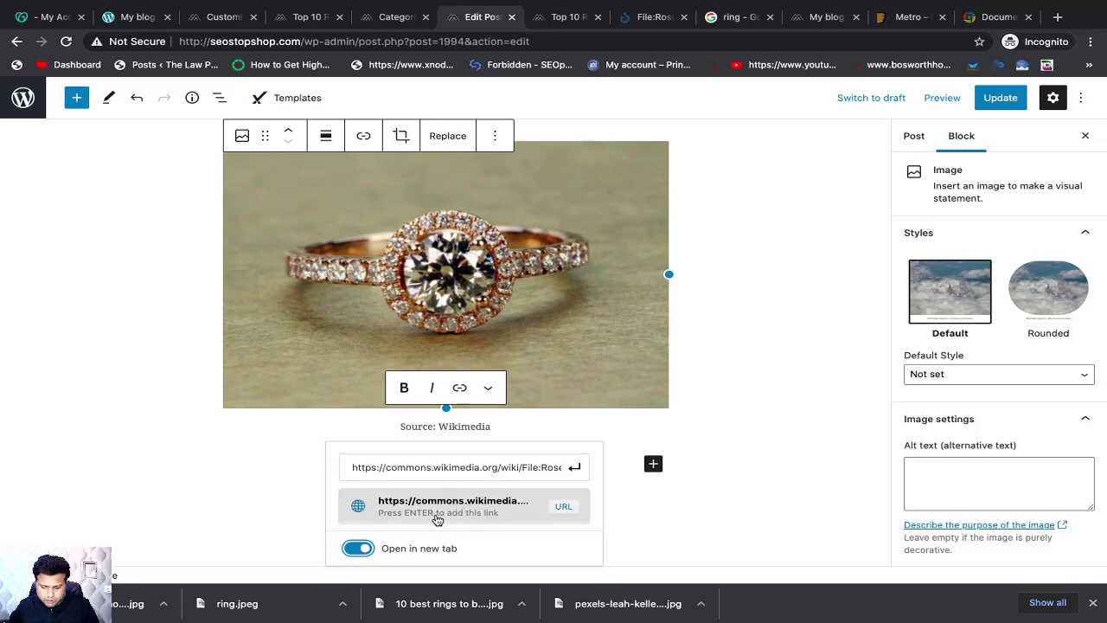
pyautogui.click(441, 514)
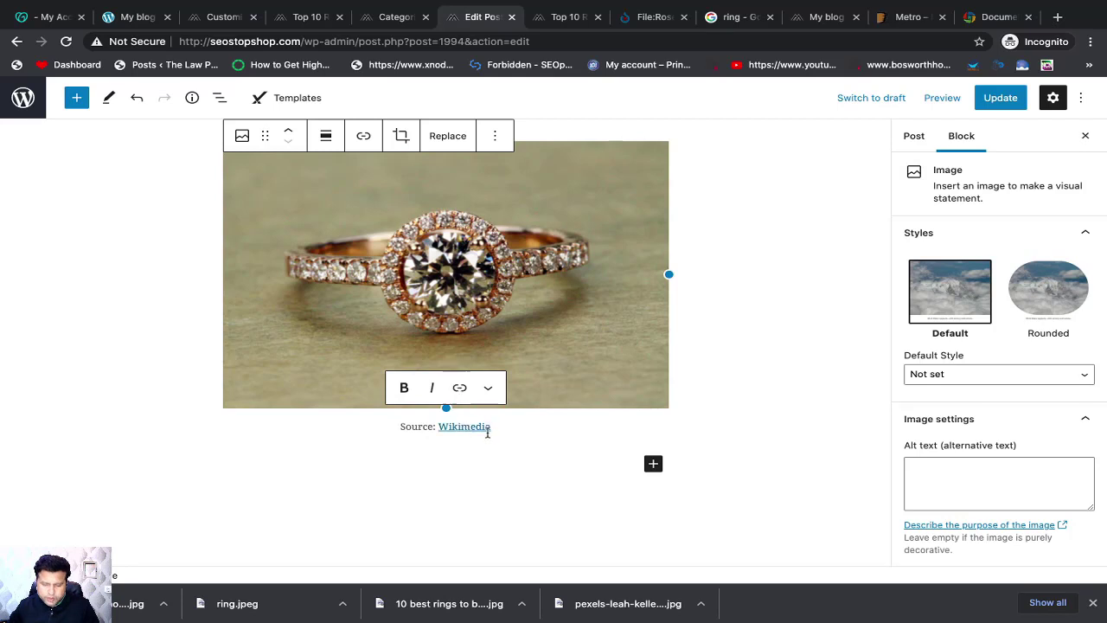
pyautogui.click(863, 253)
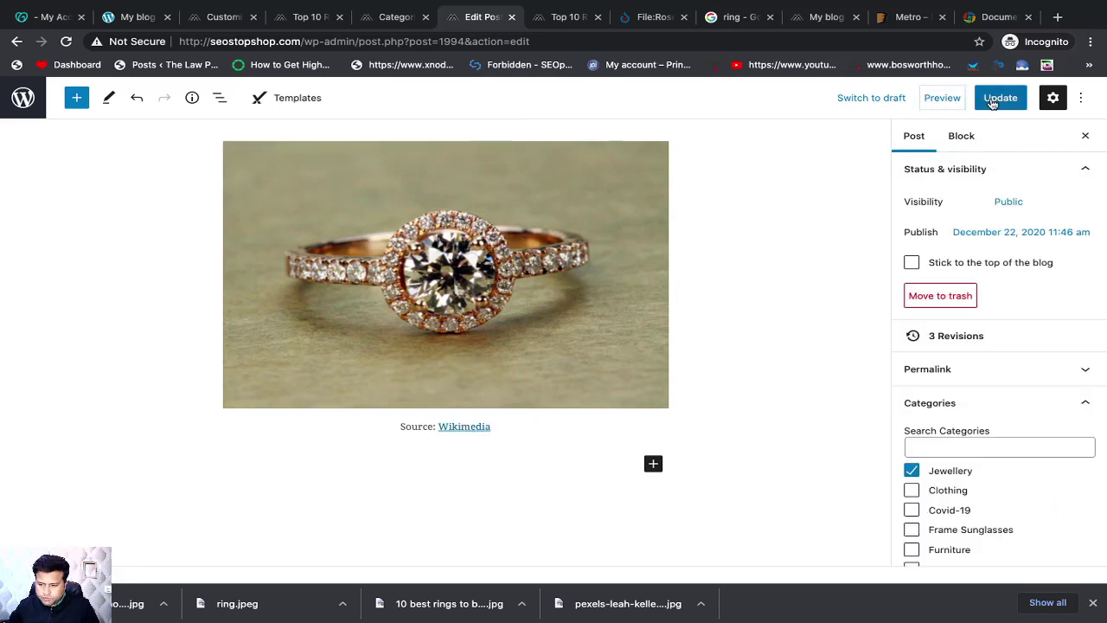
# Update the post and open its live version in a new tab to check the newly credited image
pyautogui.click(999, 97)
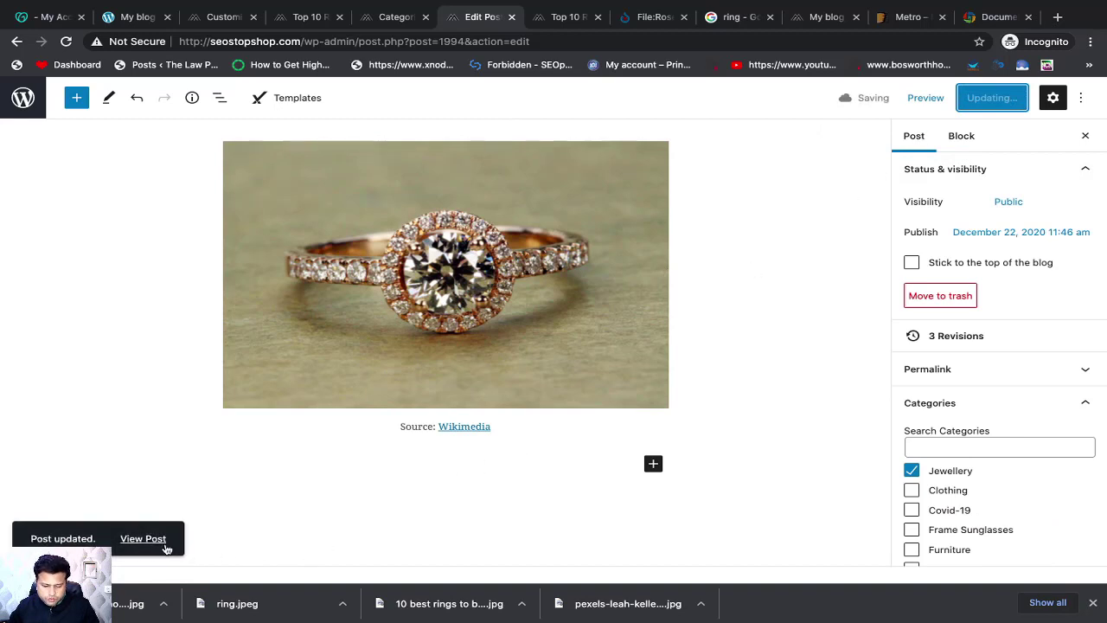
pyautogui.rightClick(164, 539)
pyautogui.click(225, 444)
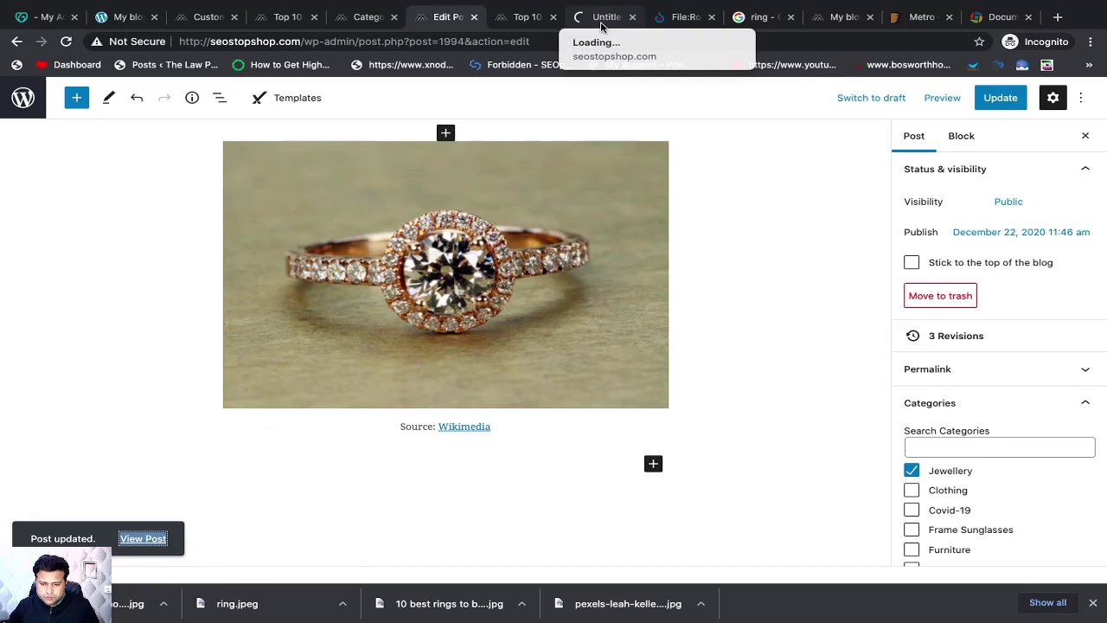
pyautogui.click(597, 25)
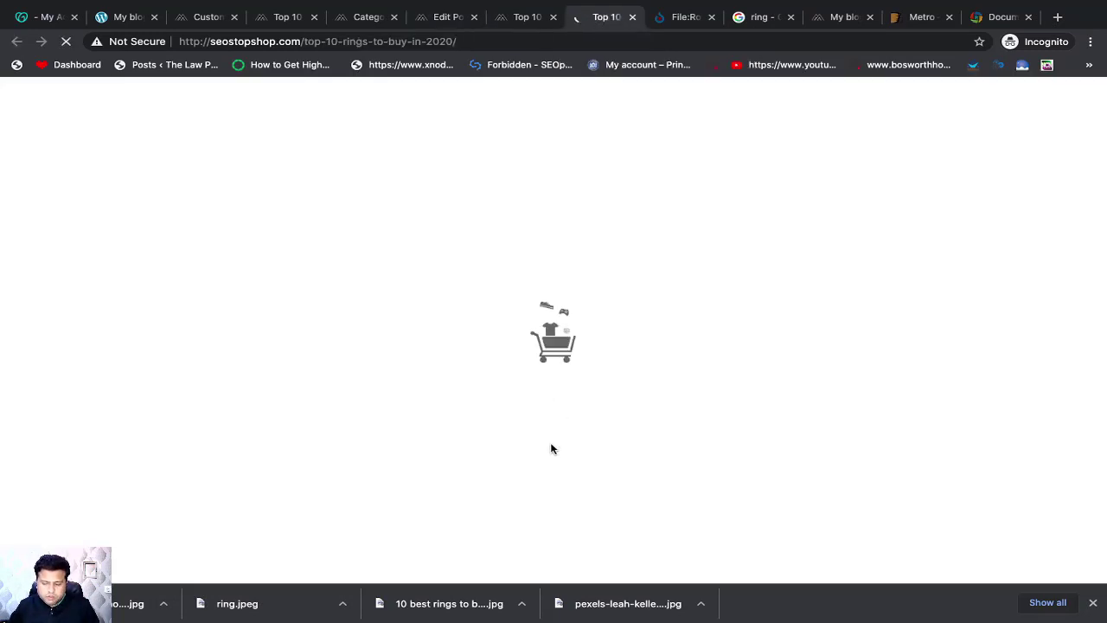
pyautogui.scroll(-10, 552, 449)
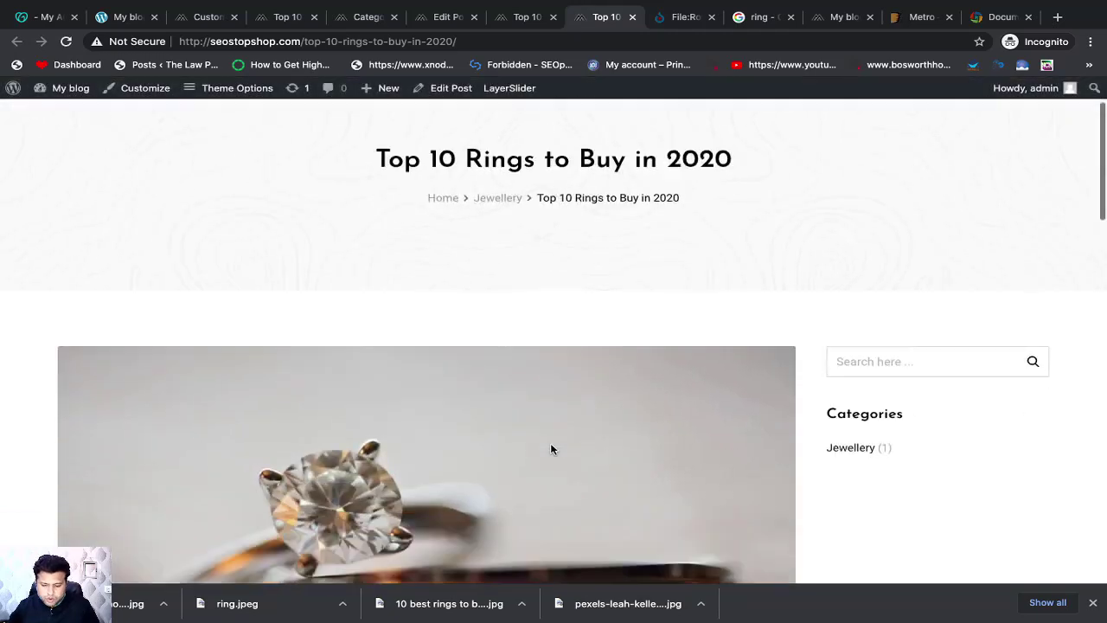
# Follow the Wikimedia link in the caption under the live post's rose gold ring image to check the source page
pyautogui.scroll(-3, 551, 449)
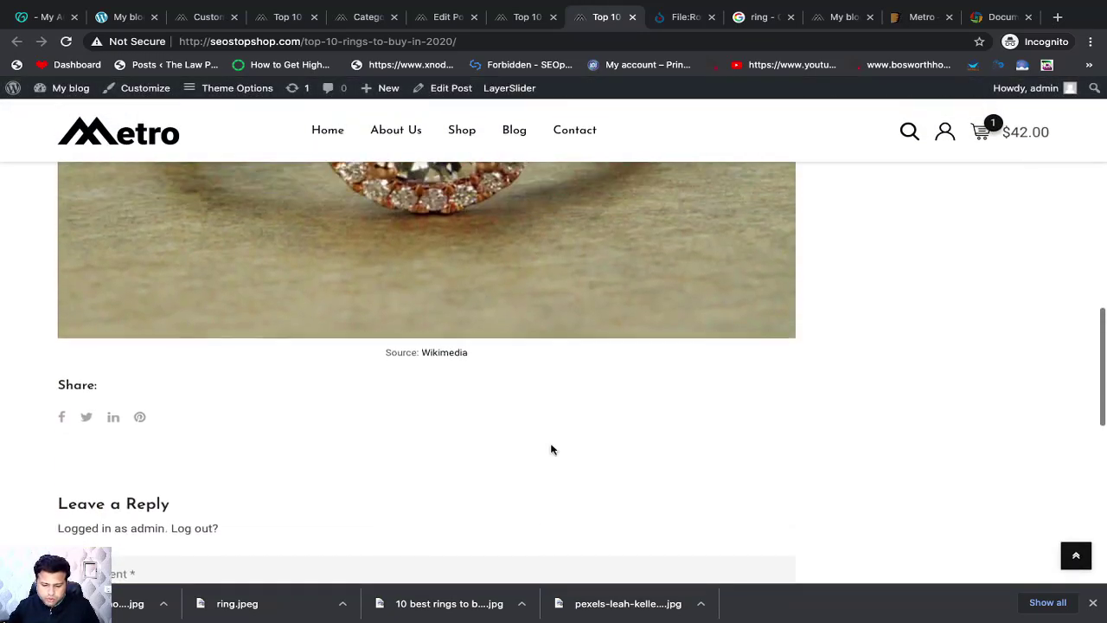
pyautogui.click(445, 357)
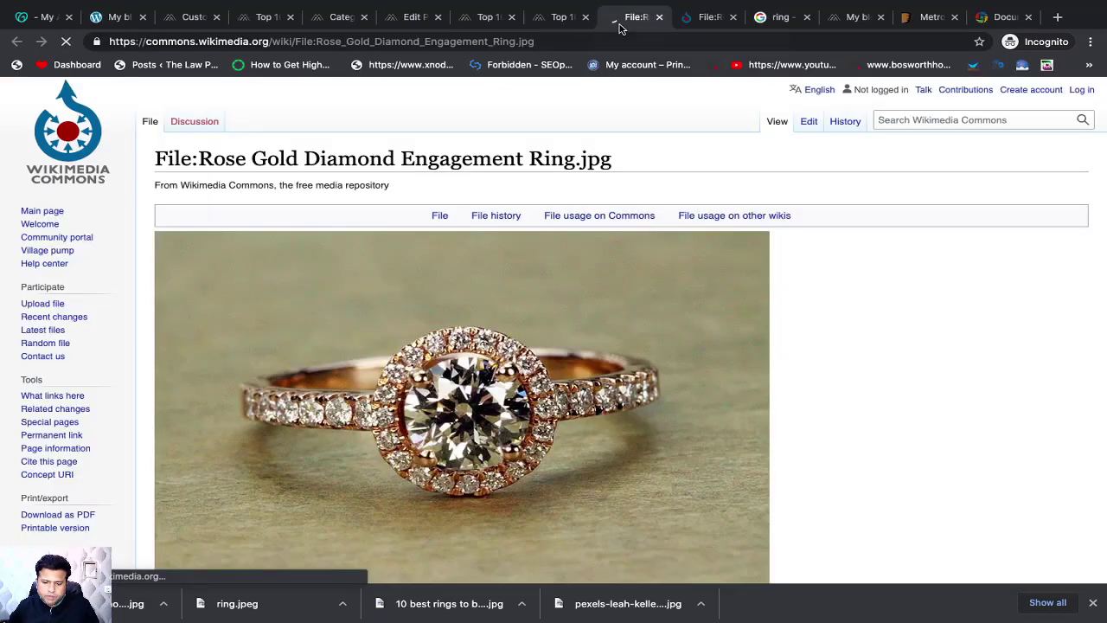
pyautogui.scroll(-1, 601, 298)
pyautogui.scroll(1, 601, 297)
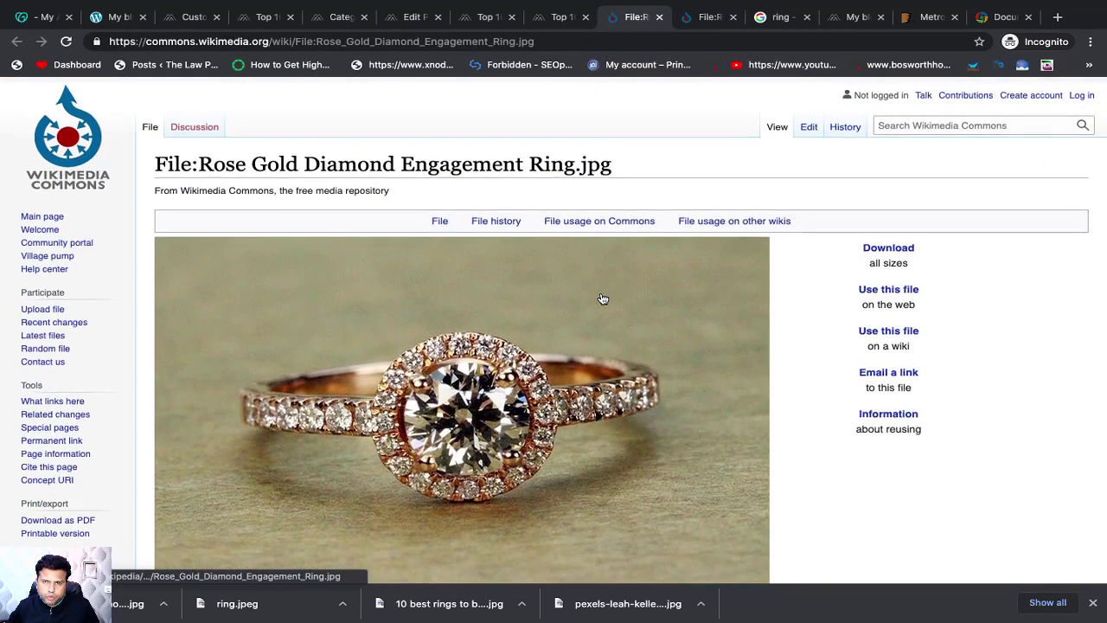
# Compare the rose gold ring image and caption in the live post with the image on the Wikimedia Commons page
pyautogui.click(555, 17)
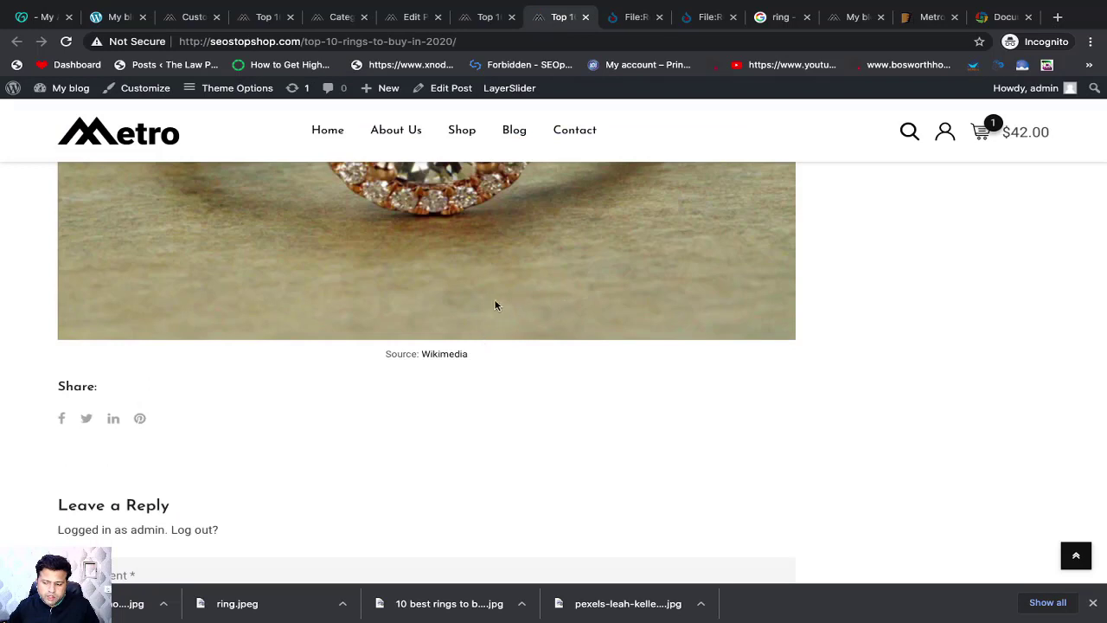
pyautogui.scroll(5, 495, 305)
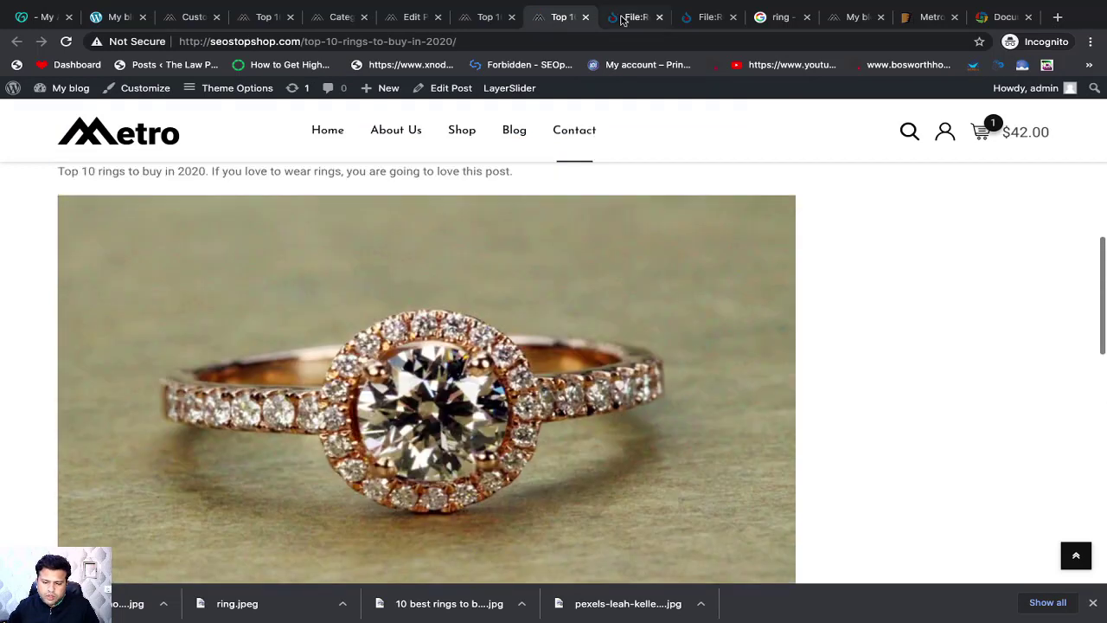
pyautogui.click(623, 17)
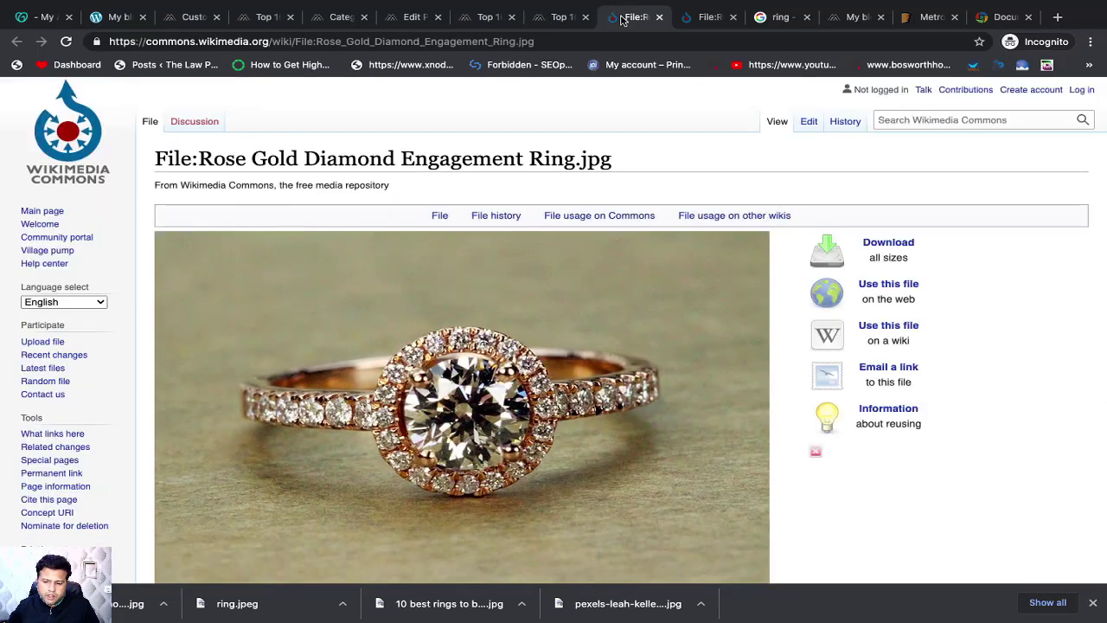
pyautogui.click(557, 18)
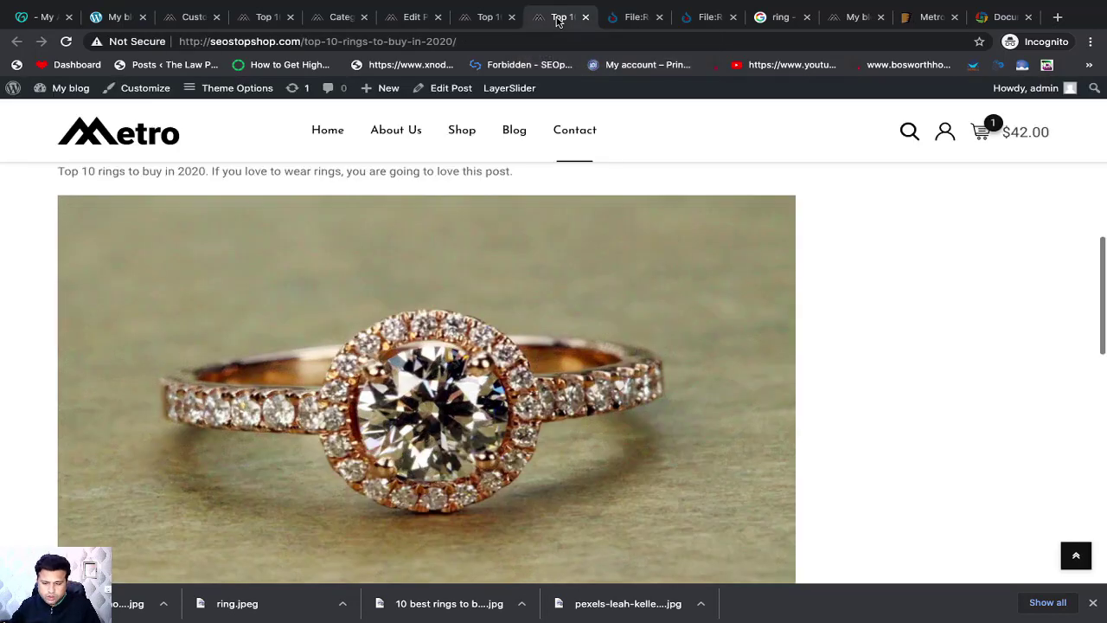
pyautogui.scroll(-6, 503, 292)
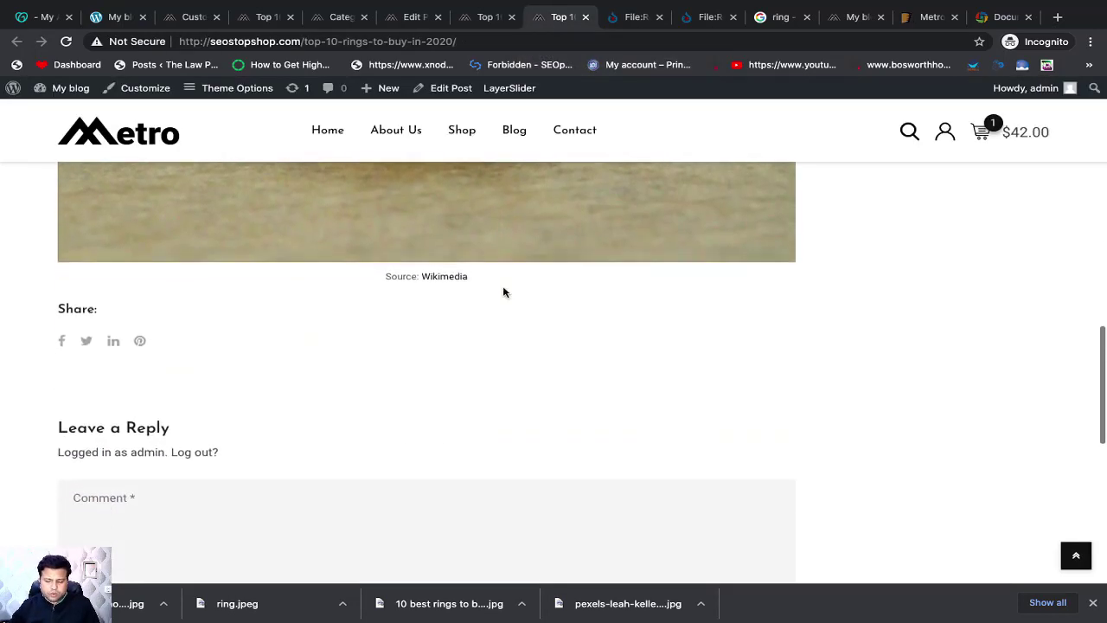
pyautogui.scroll(7, 503, 292)
pyautogui.scroll(3, 503, 291)
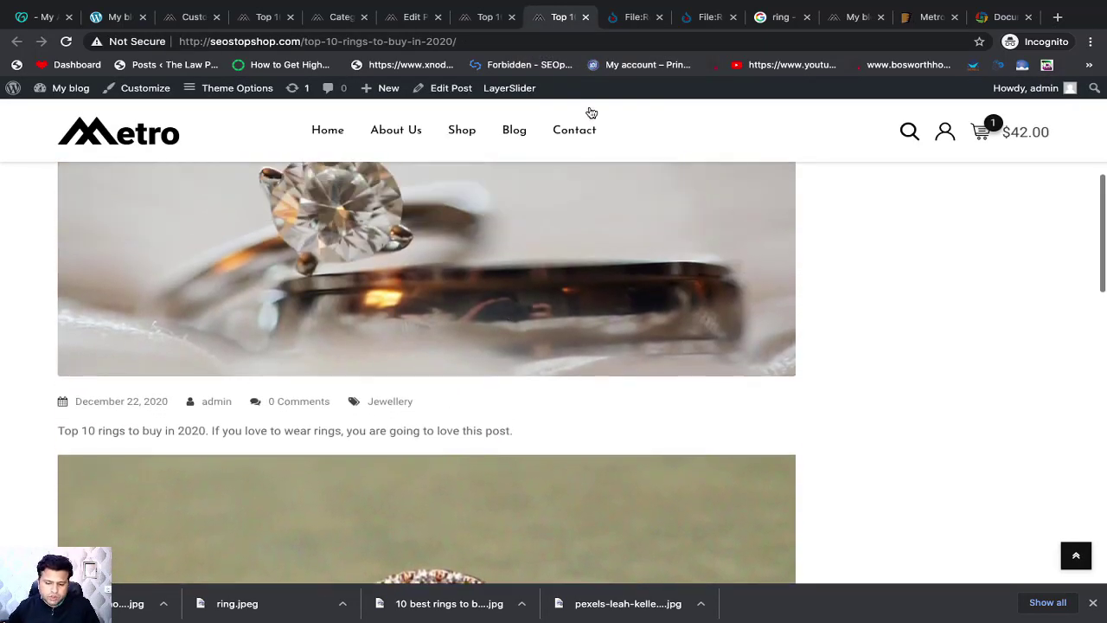
# Close the duplicate live post, both Wikimedia Commons pages and the Google Images results for "ring"
pyautogui.click(484, 19)
pyautogui.click(558, 19)
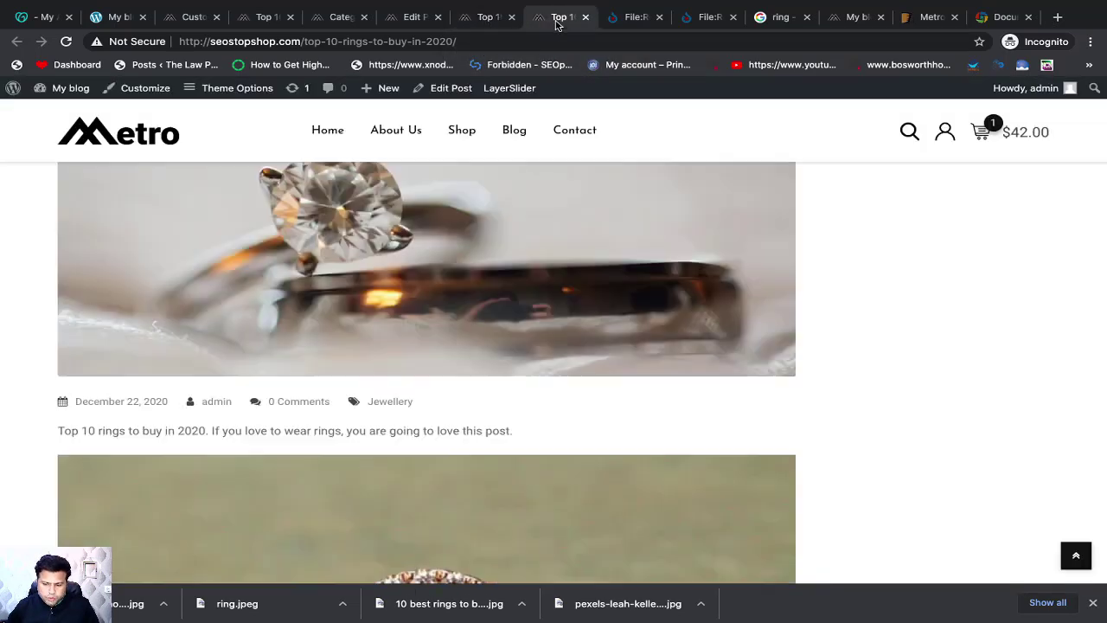
pyautogui.click(587, 18)
pyautogui.click(587, 18)
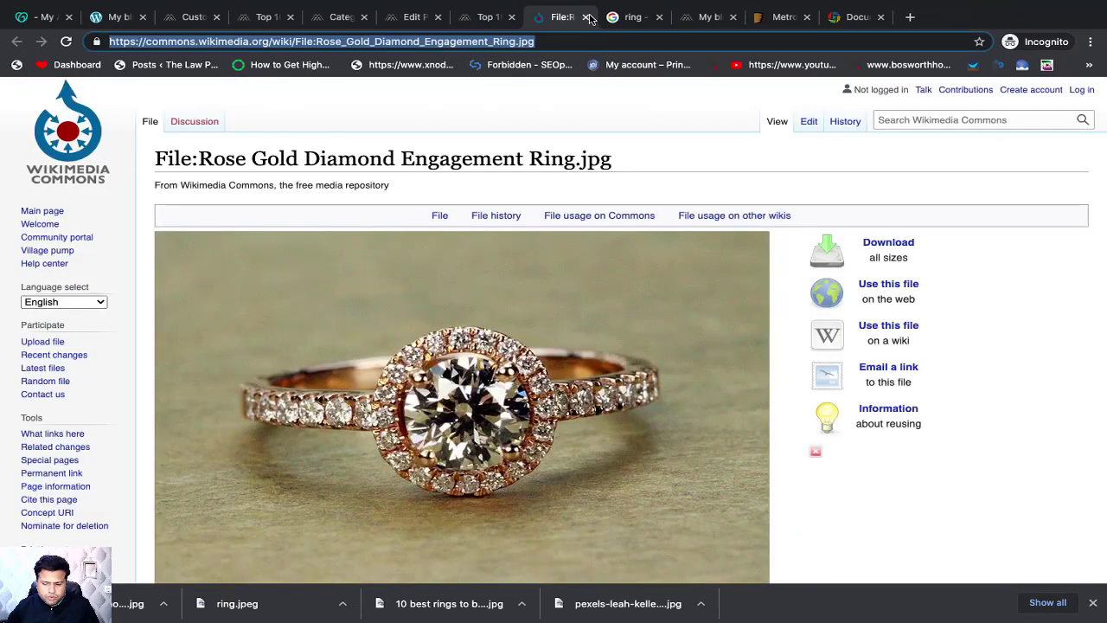
pyautogui.click(588, 17)
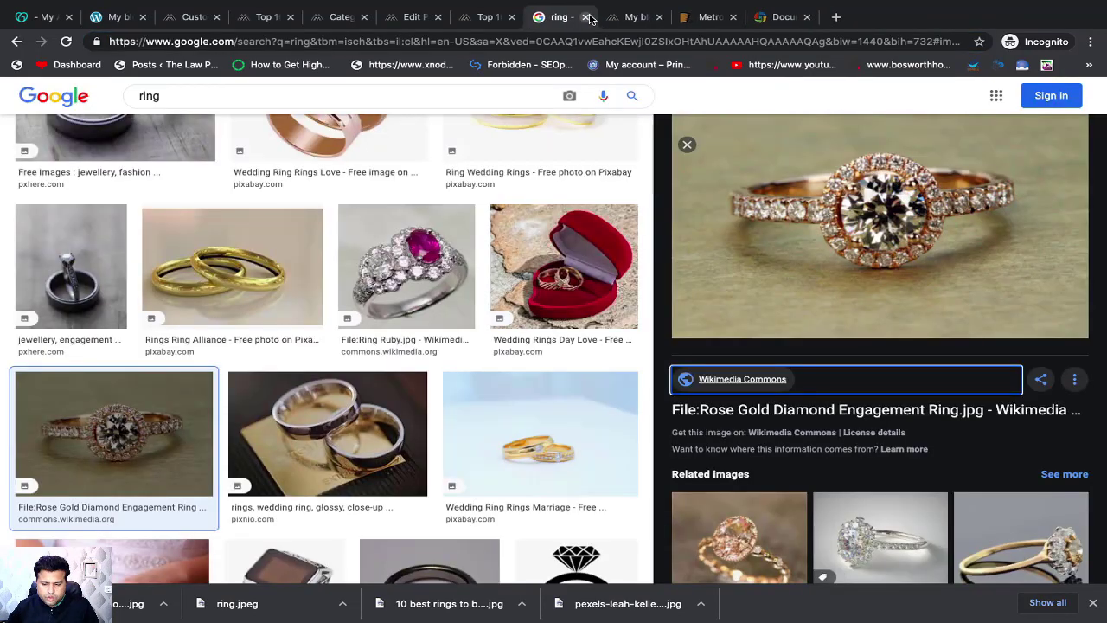
pyautogui.click(588, 17)
# Look through the remaining site pages, return to the WordPress Categories screen and close the ring post's editor
pyautogui.click(490, 19)
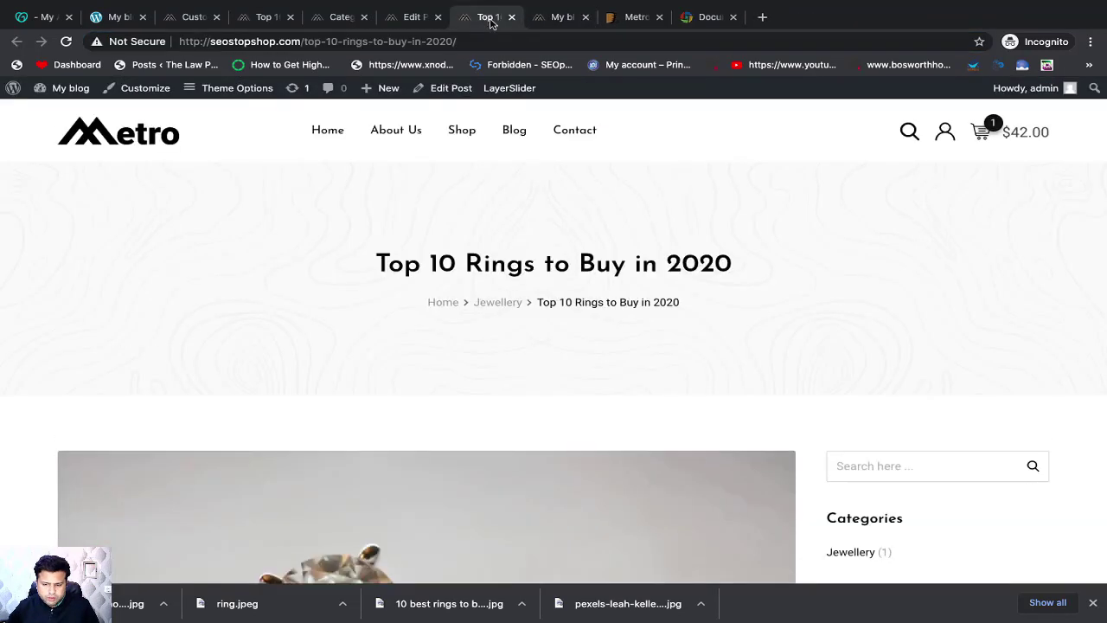
pyautogui.click(555, 18)
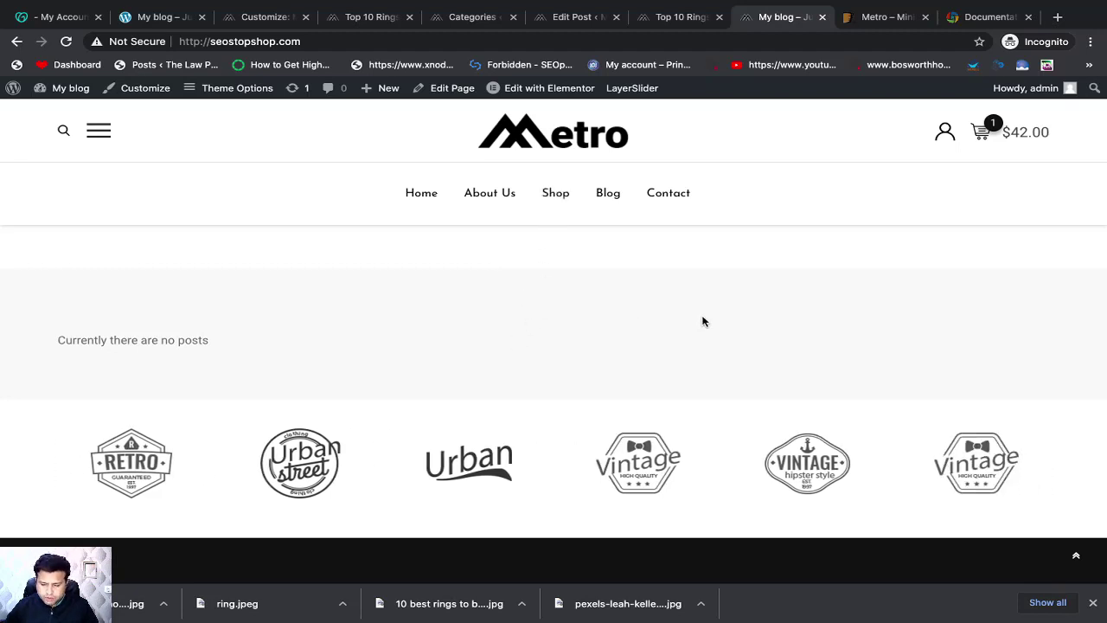
pyautogui.click(656, 21)
pyautogui.click(566, 17)
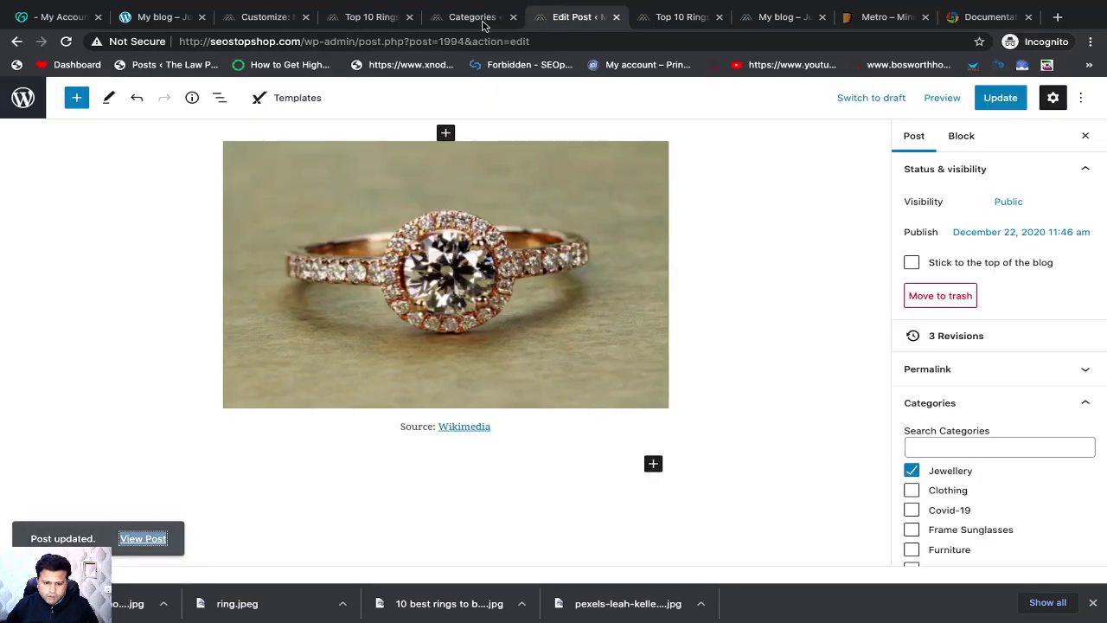
pyautogui.click(472, 17)
pyautogui.click(616, 17)
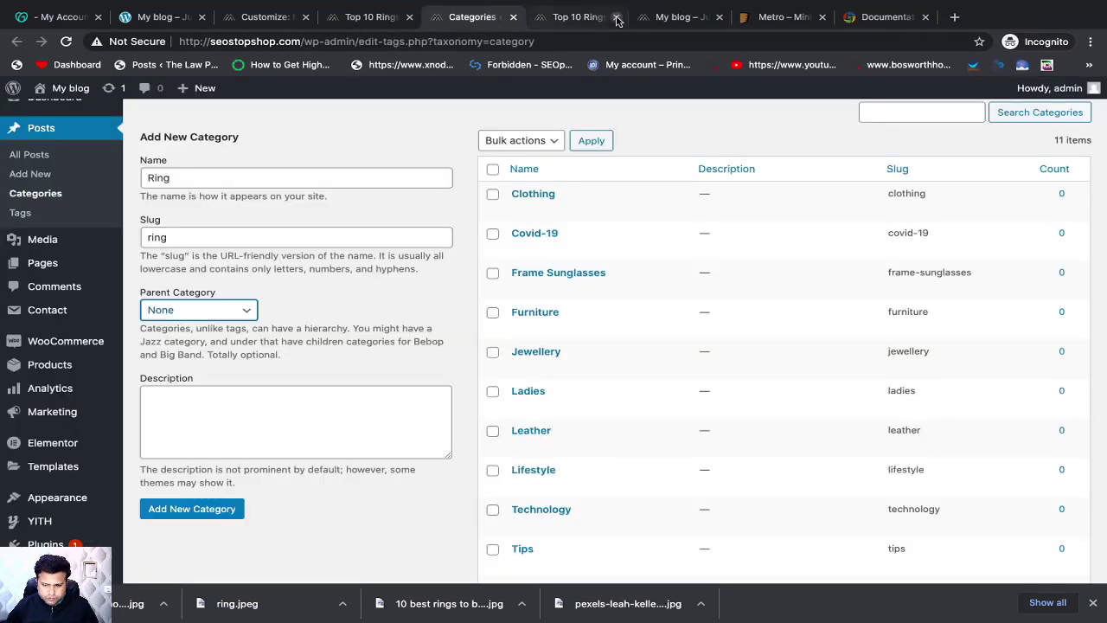
# Create a new WordPress page and title it "Privacy Policy"
pyautogui.scroll(2, 386, 146)
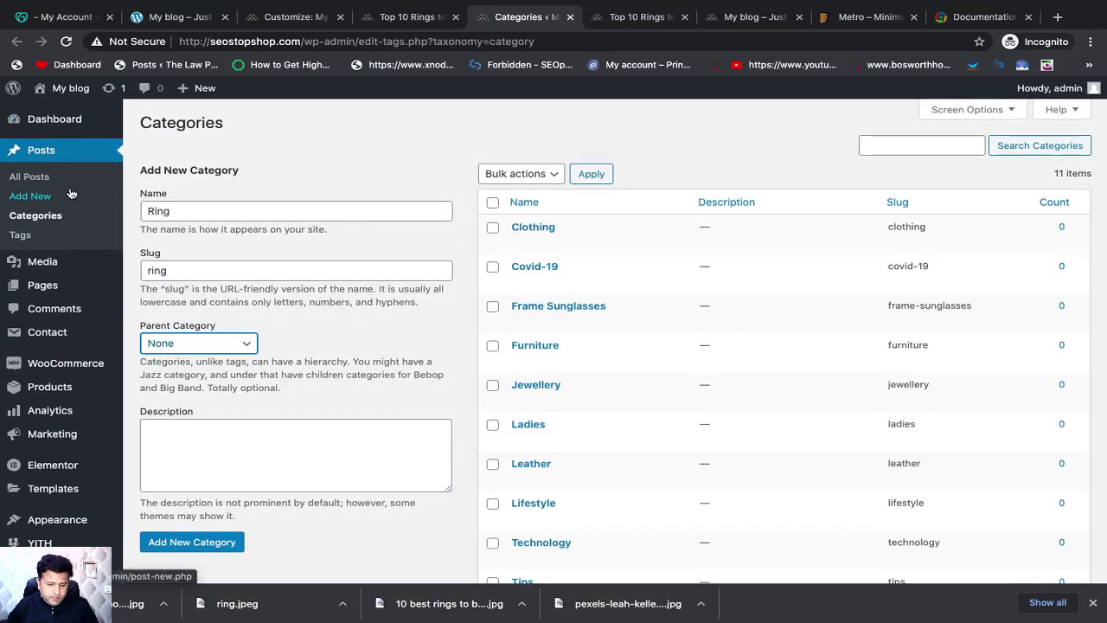
pyautogui.click(48, 289)
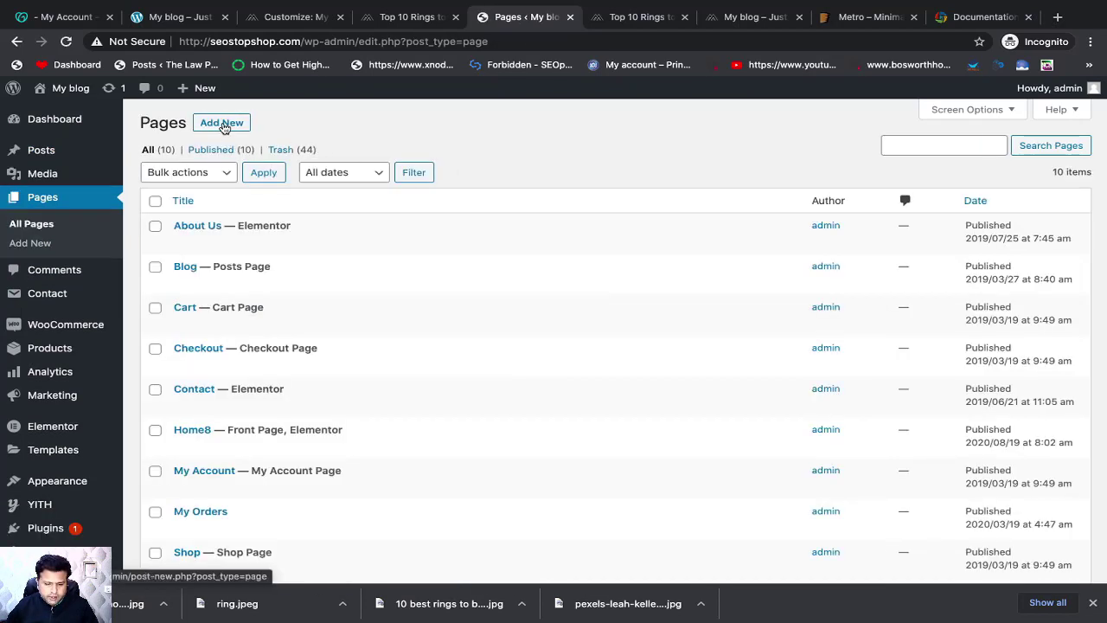
pyautogui.click(222, 124)
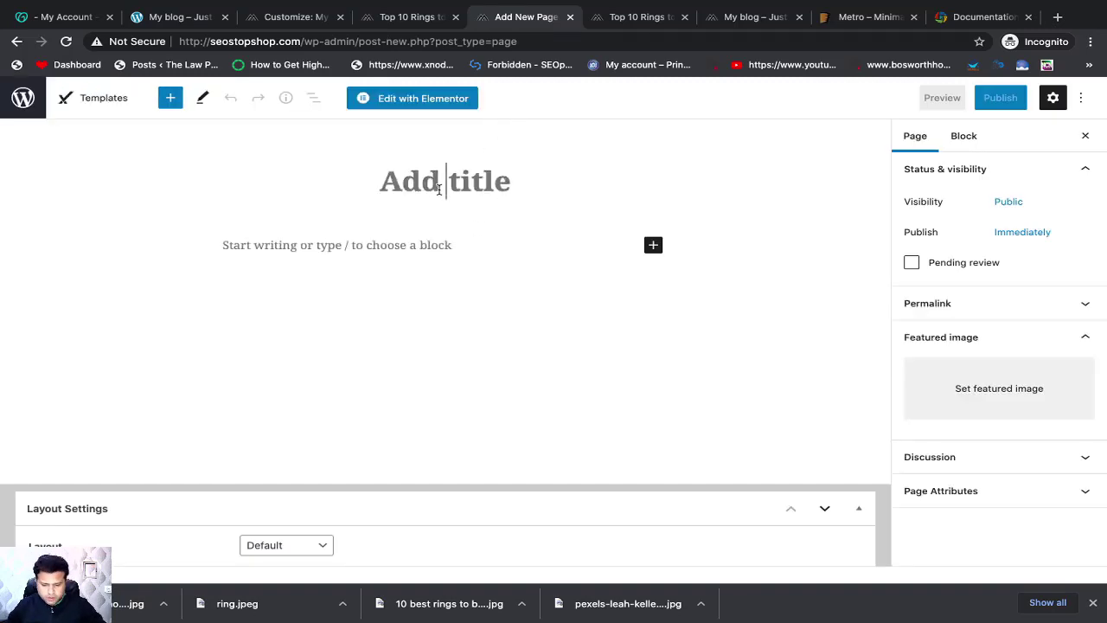
pyautogui.write('Pr')
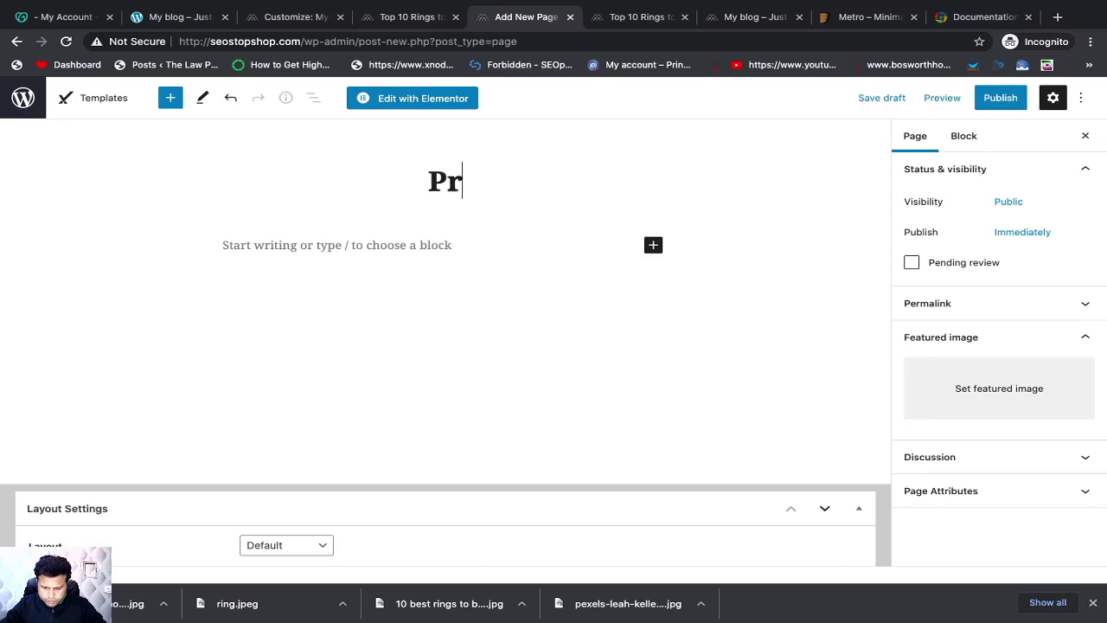
pyautogui.write('ivacy ')
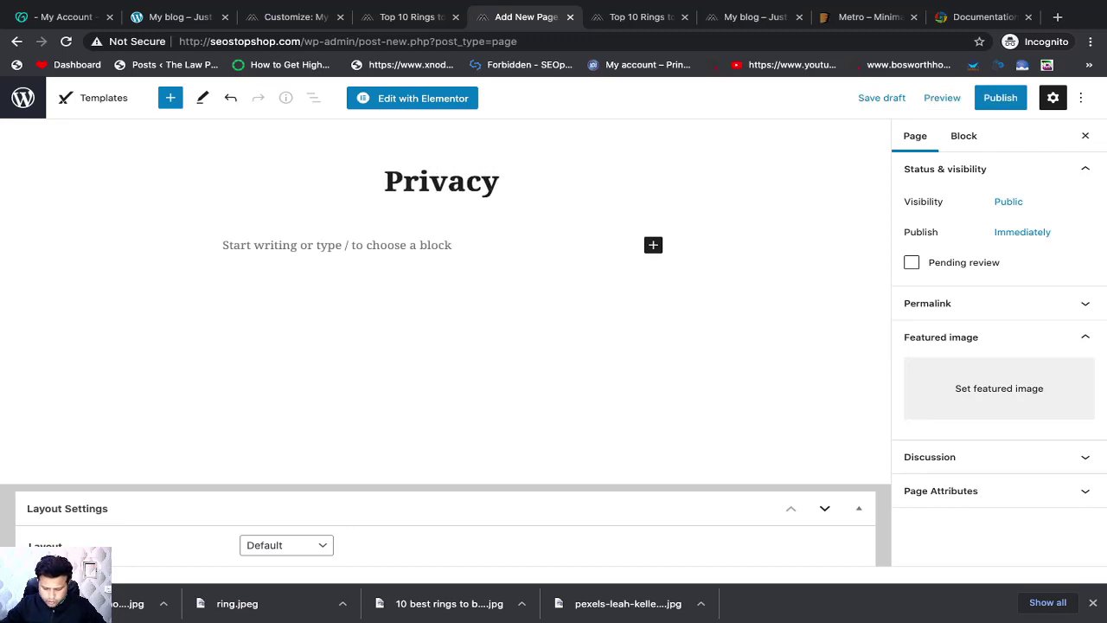
pyautogui.write('Policy')
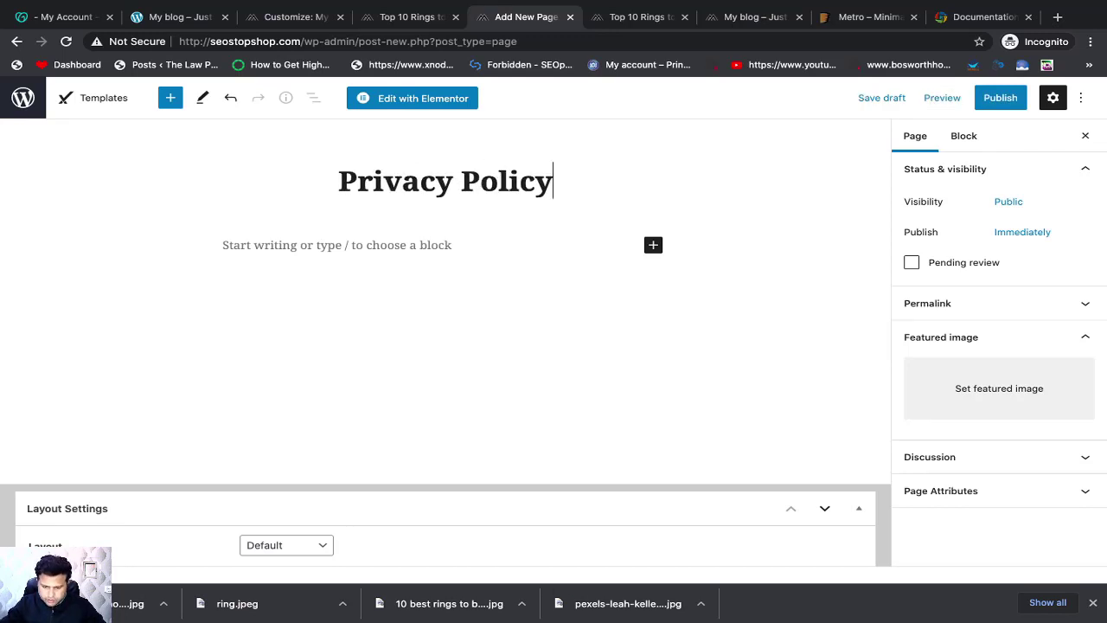
pyautogui.click(410, 245)
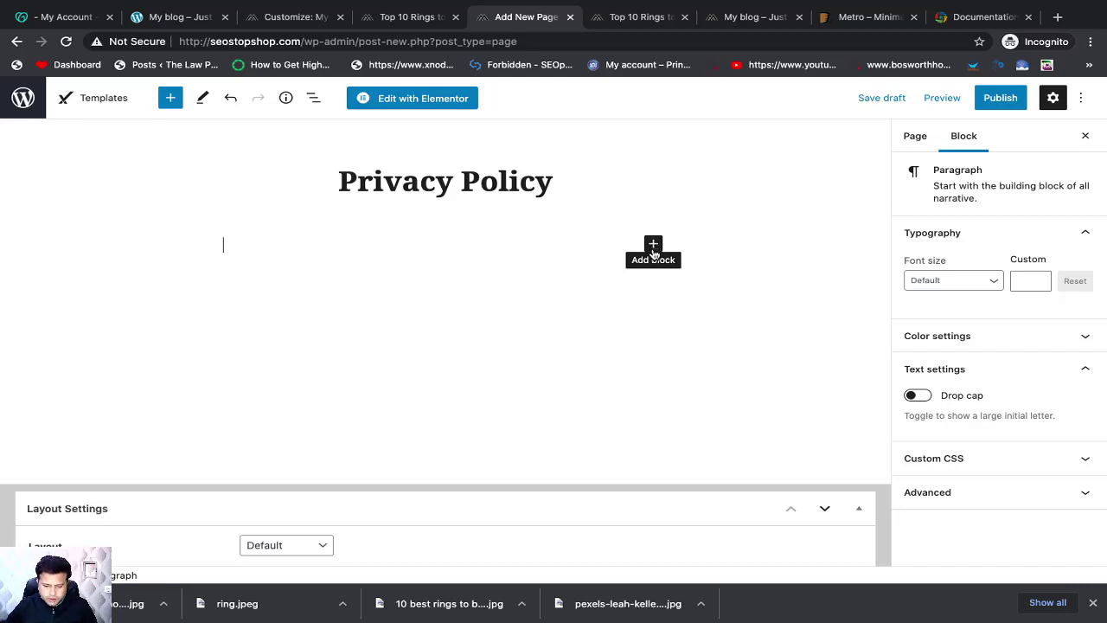
pyautogui.click(388, 264)
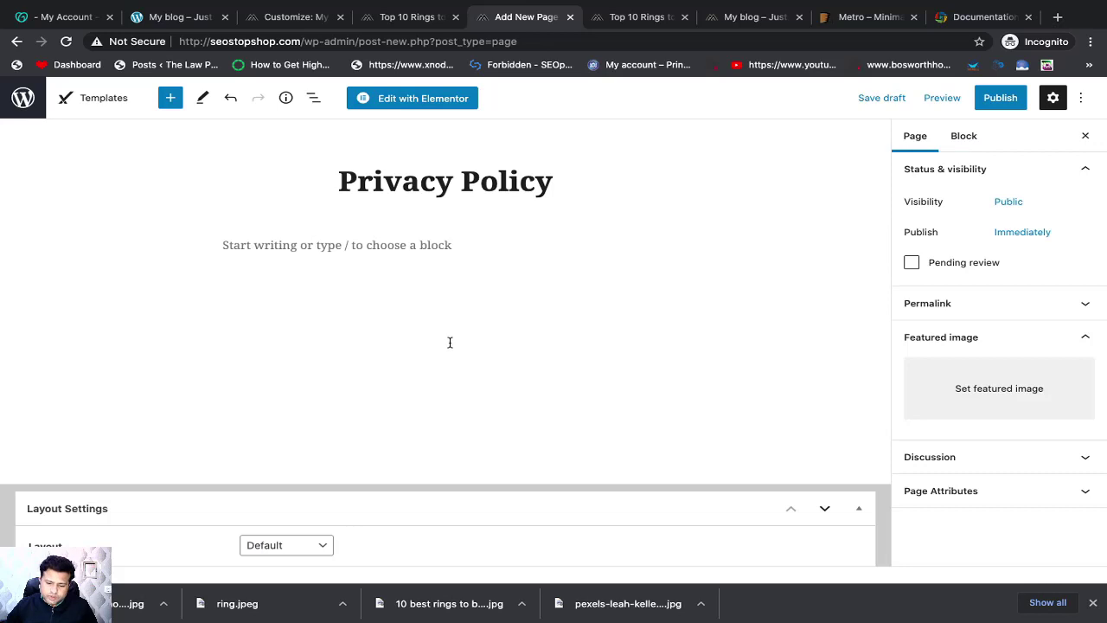
pyautogui.click(396, 245)
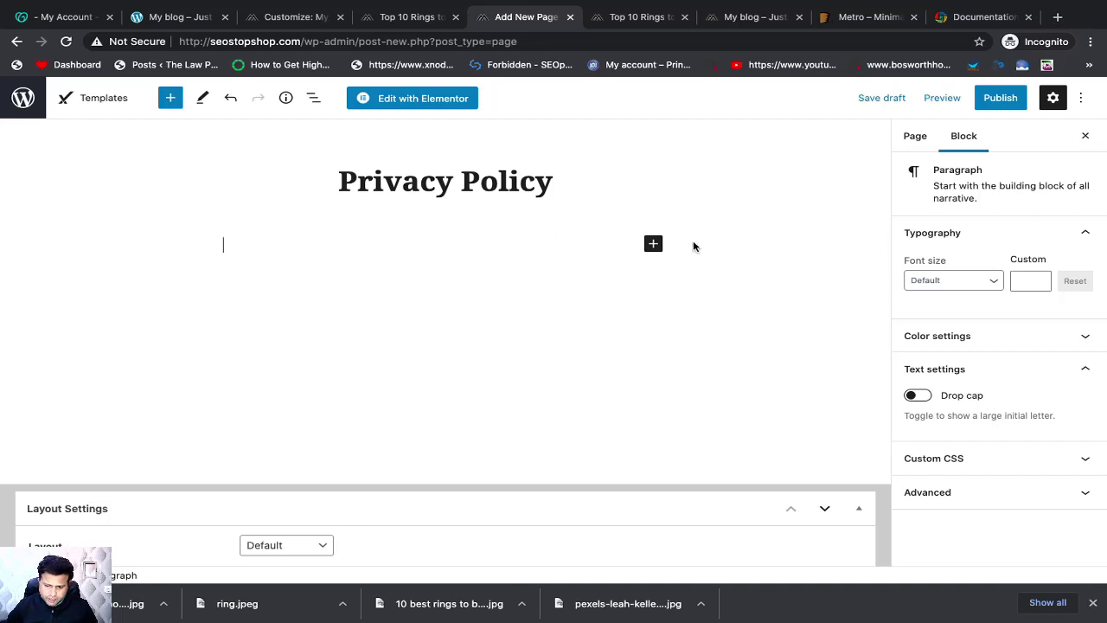
pyautogui.scroll(-4, 637, 306)
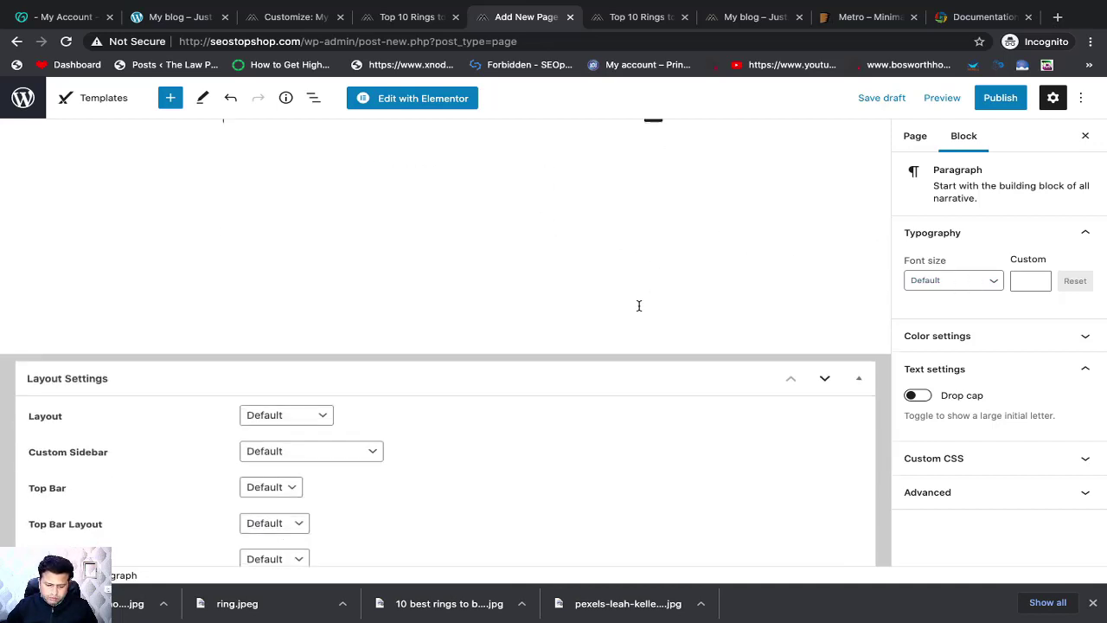
pyautogui.scroll(4, 567, 333)
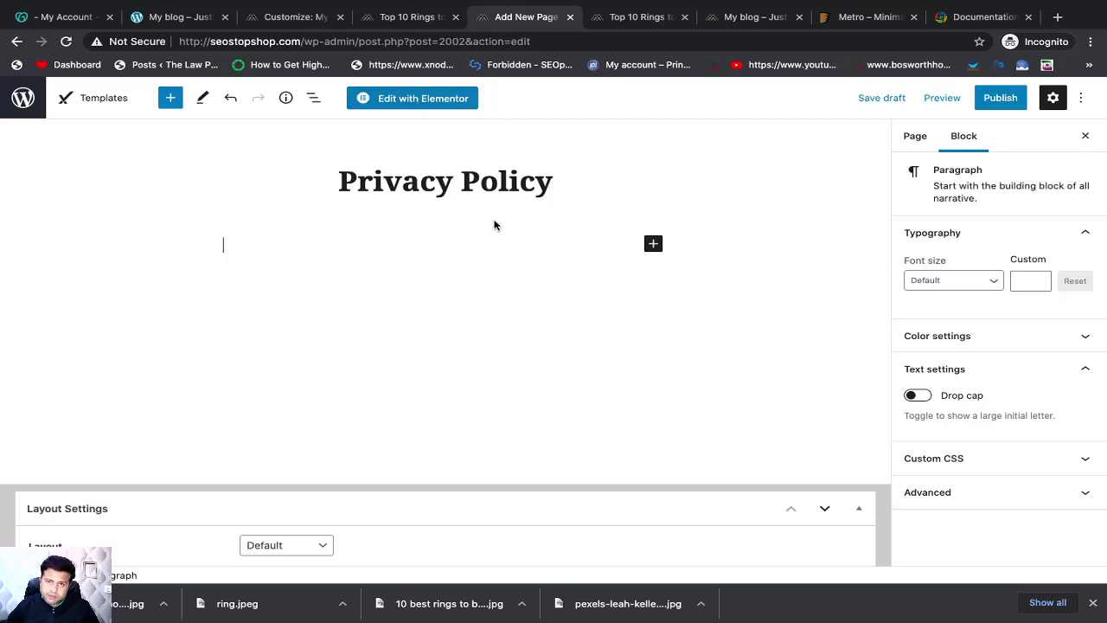
pyautogui.click(428, 258)
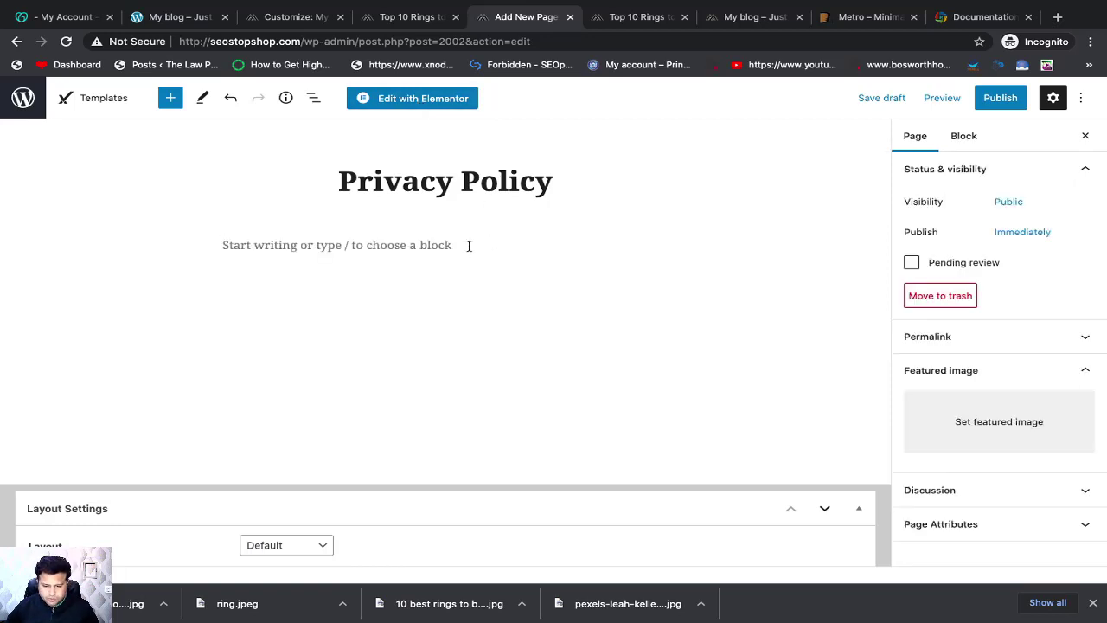
pyautogui.click(467, 245)
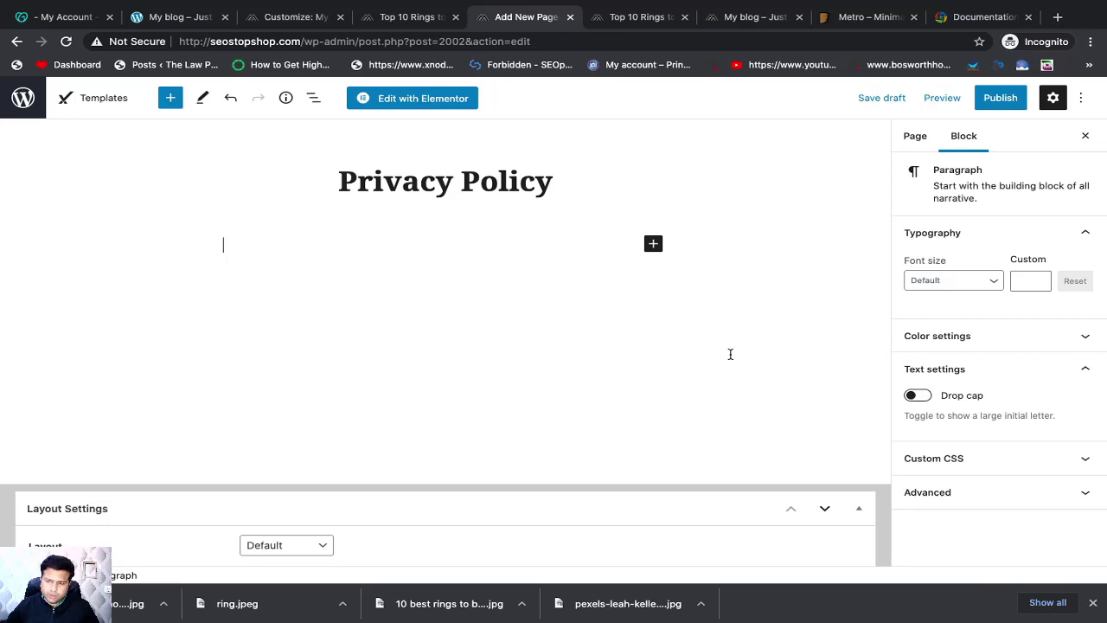
# Publish the "Privacy Policy" page immediately with public visibility
pyautogui.click(1000, 99)
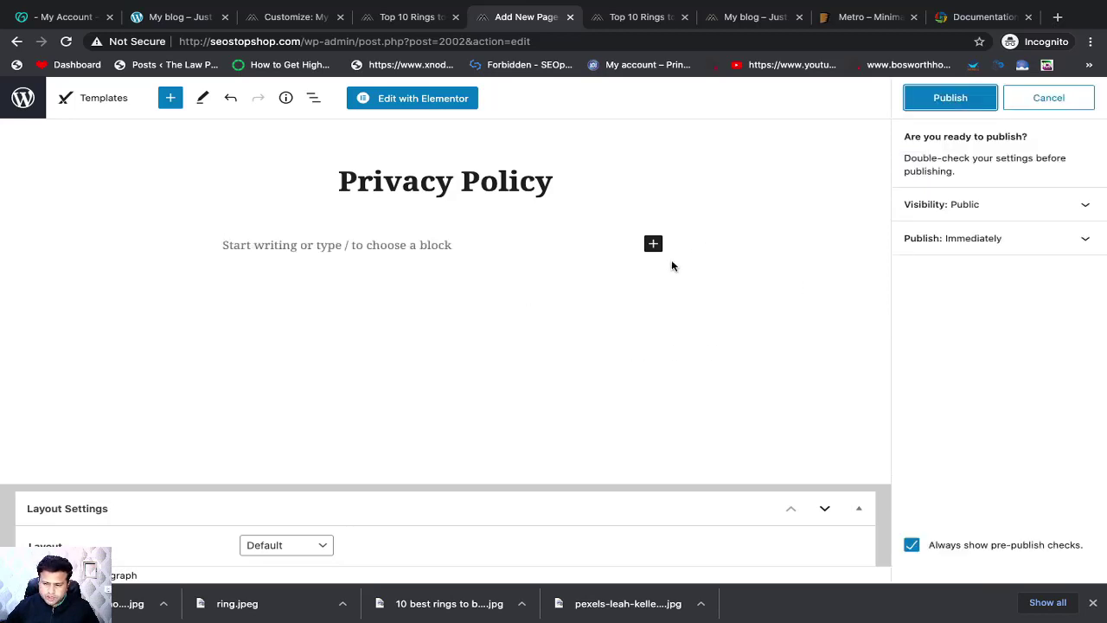
pyautogui.click(950, 97)
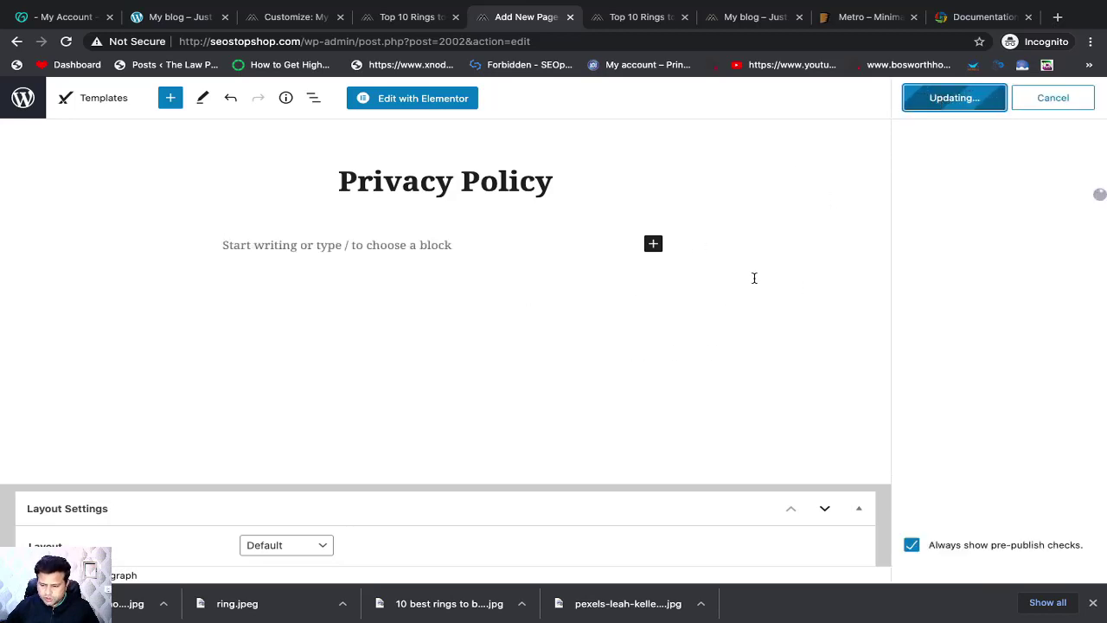